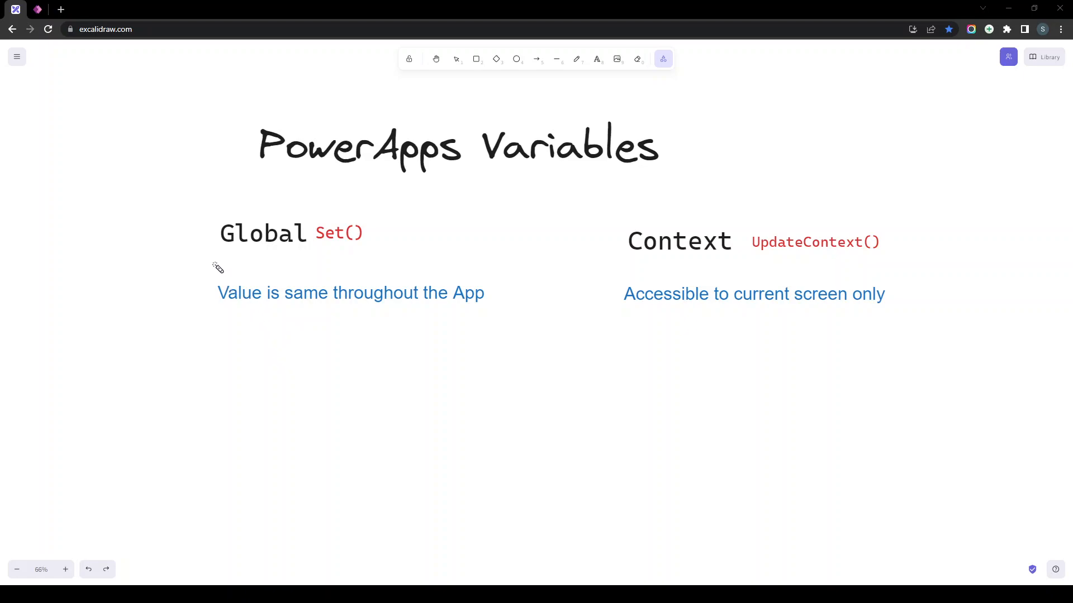
- Highlight the Global and Context headings, their scope notes, and the Set() and UpdateContext() functions
{"action": "left_click_drag", "start_coordinate": [223, 247], "coordinate": [282, 247]}
{"action": "left_click_drag", "start_coordinate": [637, 258], "coordinate": [722, 262]}
{"action": "left_click_drag", "start_coordinate": [180, 311], "coordinate": [489, 312]}
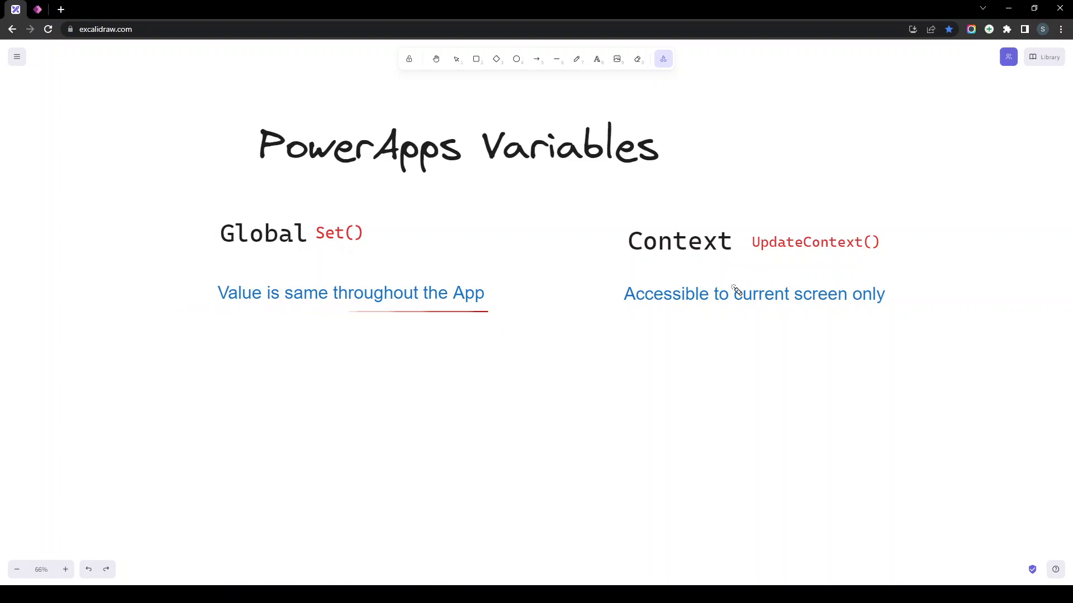
{"action": "left_click_drag", "start_coordinate": [619, 316], "coordinate": [886, 315]}
{"action": "mouse_move", "coordinate": [323, 249]}
{"action": "left_mouse_down"}
{"action": "mouse_move", "coordinate": [360, 240]}
{"action": "mouse_move", "coordinate": [320, 254]}
{"action": "mouse_move", "coordinate": [313, 224]}
{"action": "left_mouse_up"}
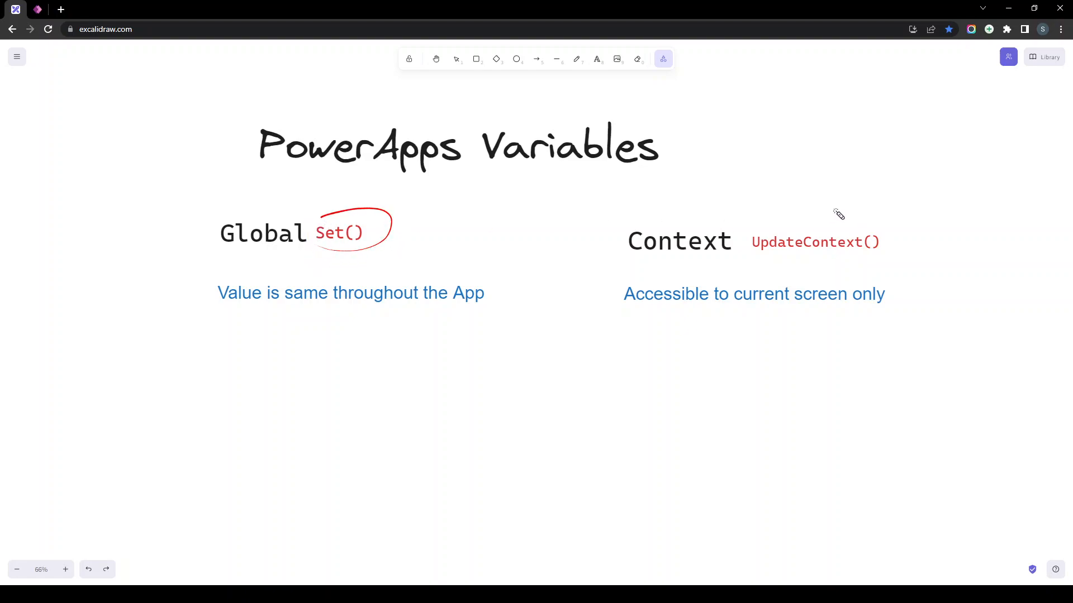
{"action": "mouse_move", "coordinate": [744, 222]}
{"action": "left_mouse_down"}
{"action": "mouse_move", "coordinate": [745, 239]}
{"action": "mouse_move", "coordinate": [917, 234]}
{"action": "mouse_move", "coordinate": [752, 227]}
{"action": "left_mouse_up"}
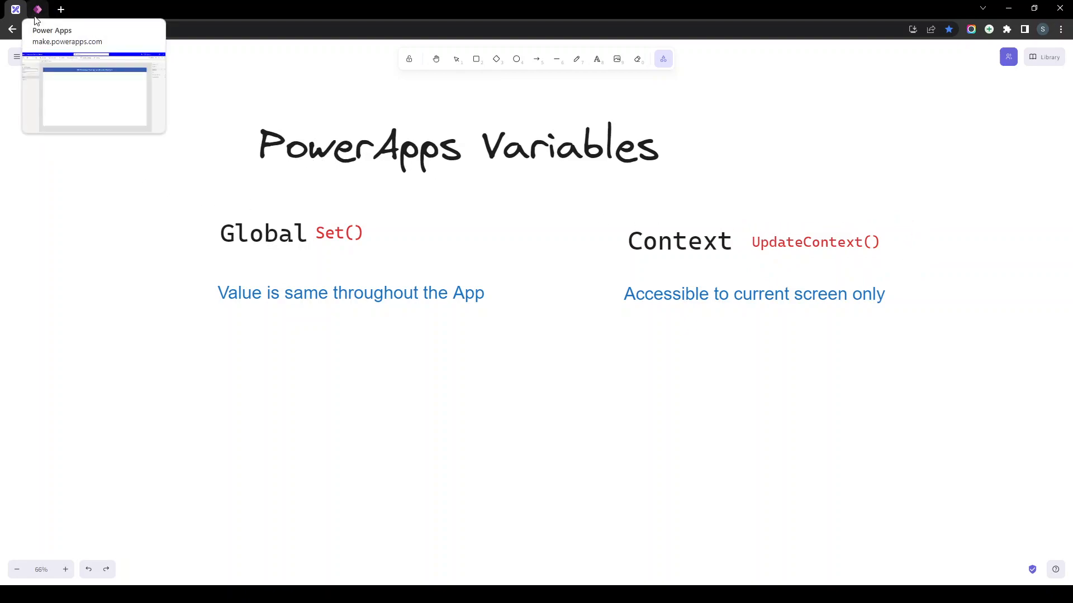
- Add a text input to the Training app and place it below the title banner
{"action": "left_click", "coordinate": [35, 15]}
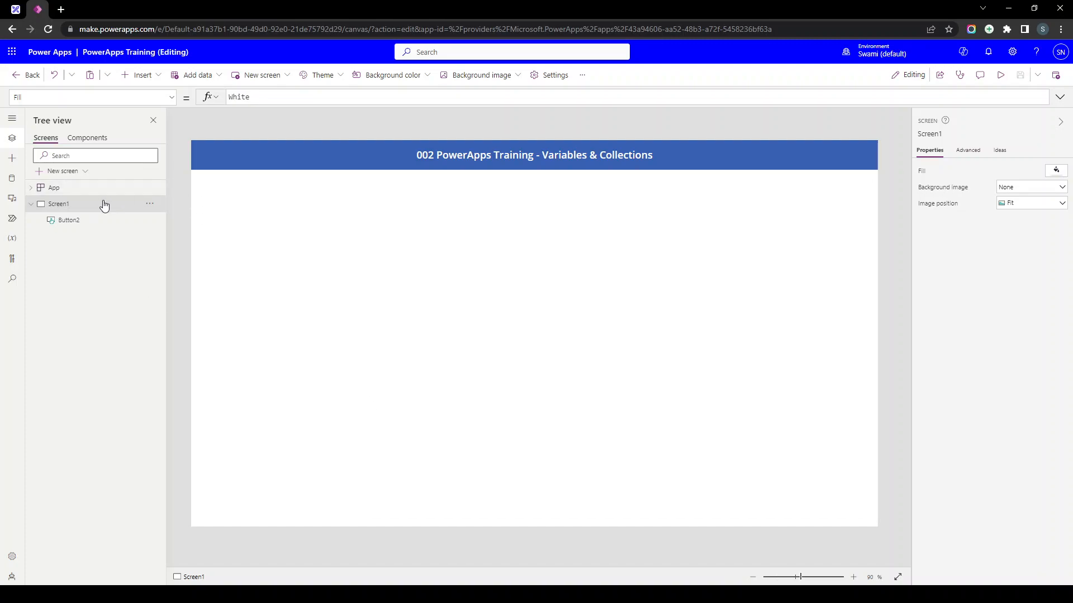
{"action": "left_click", "coordinate": [495, 158]}
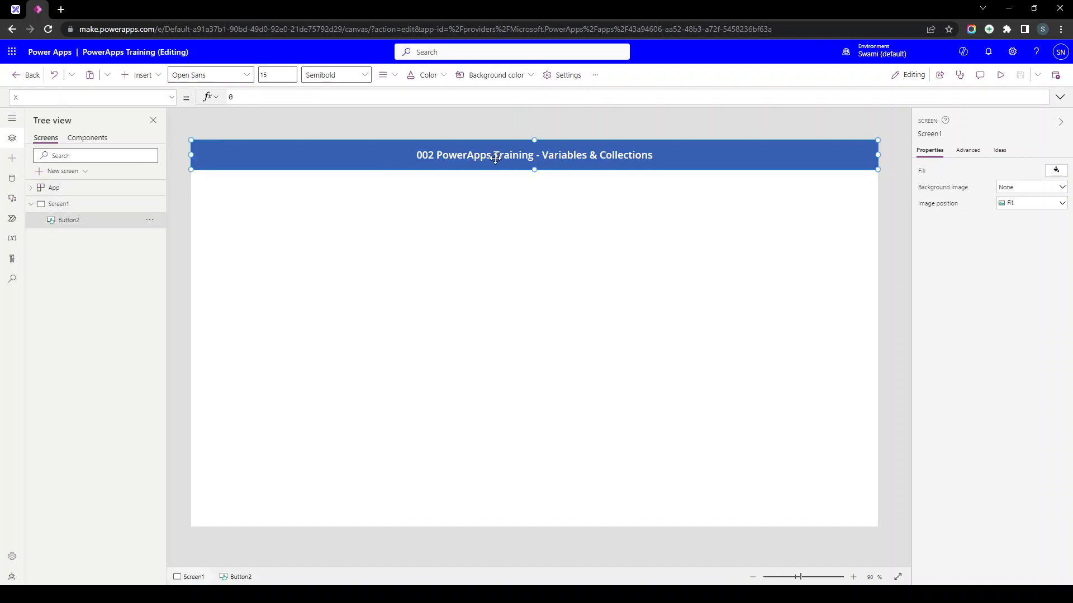
{"action": "left_click", "coordinate": [306, 235]}
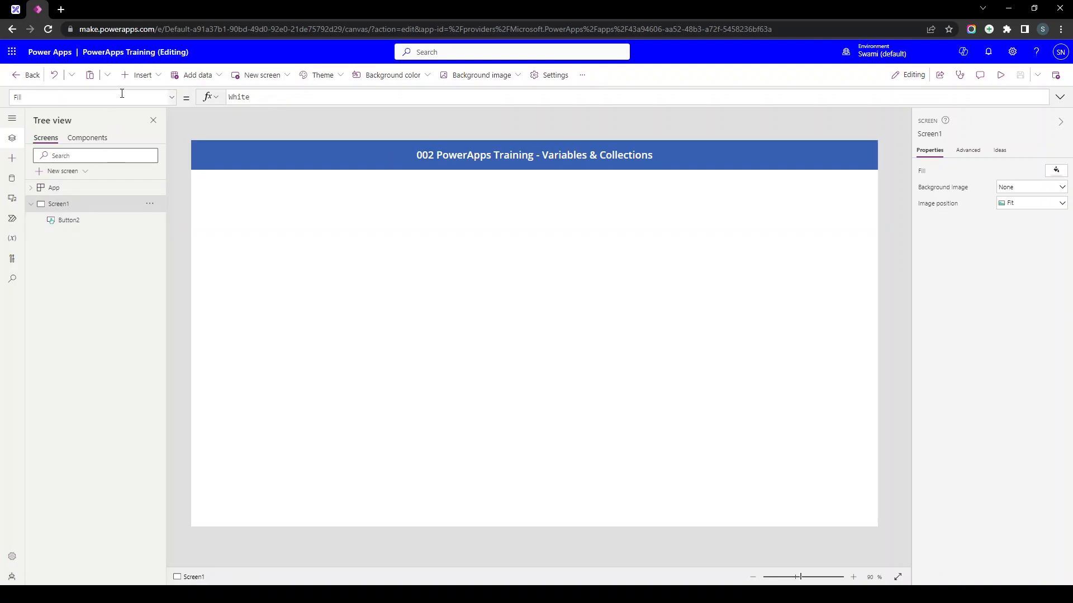
{"action": "left_click", "coordinate": [144, 76]}
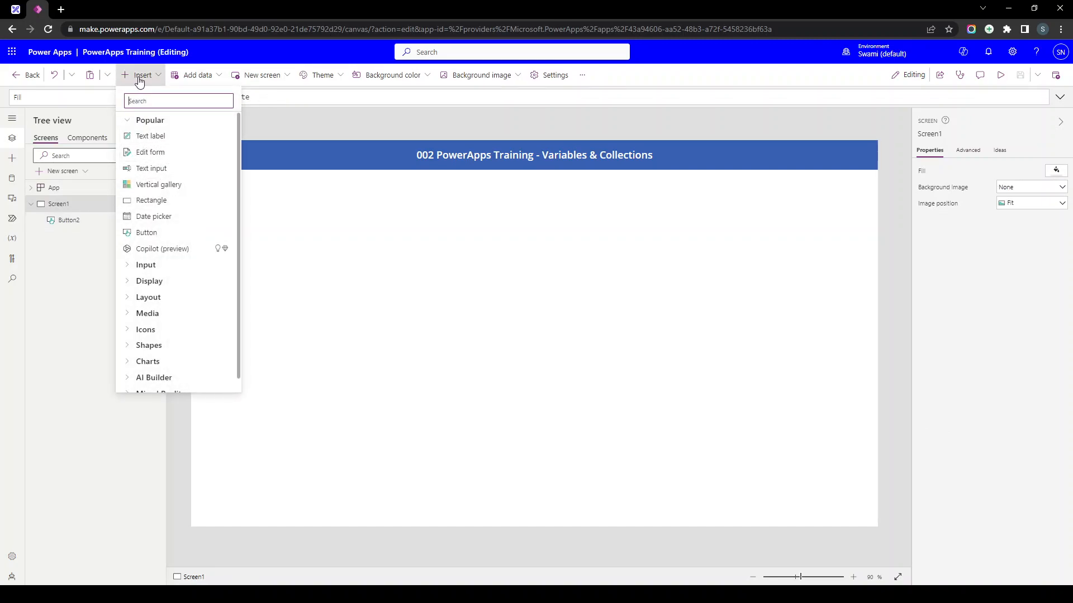
{"action": "left_click", "coordinate": [153, 176]}
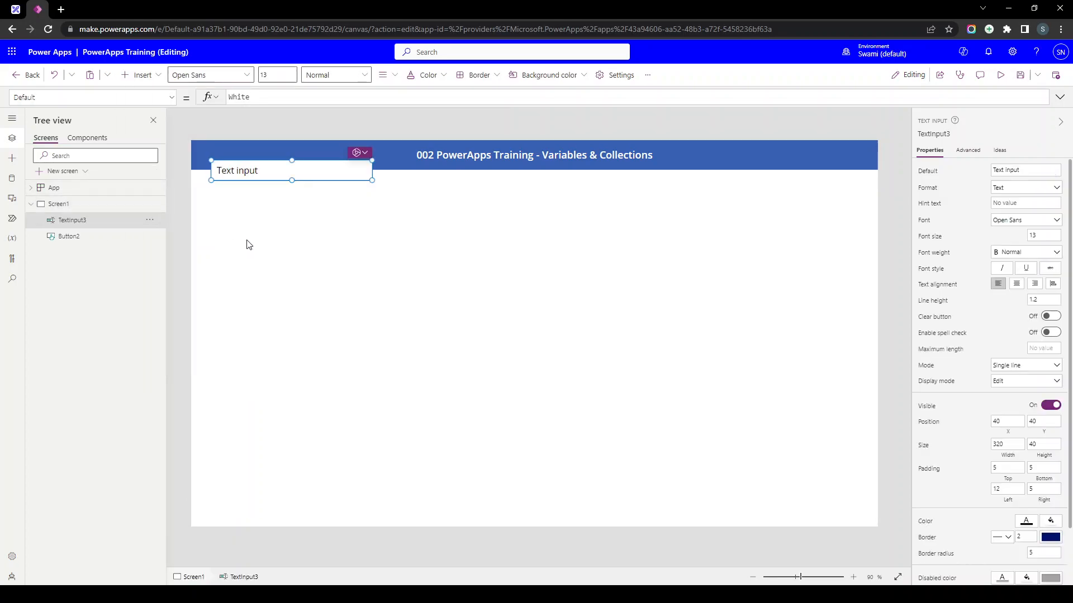
{"action": "left_click_drag", "start_coordinate": [253, 167], "coordinate": [255, 200]}
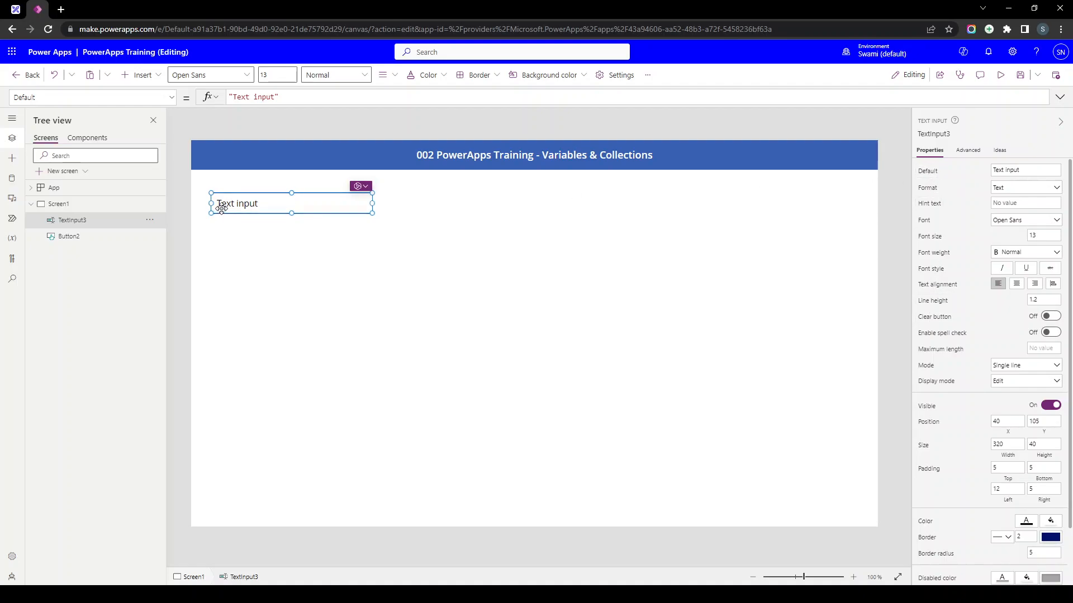
- Delete 'Text input' from the text input's Default so the box starts empty
{"action": "scroll", "coordinate": [223, 211], "scroll_direction": "up", "scroll_amount": 4}
{"action": "left_click", "coordinate": [1029, 174]}
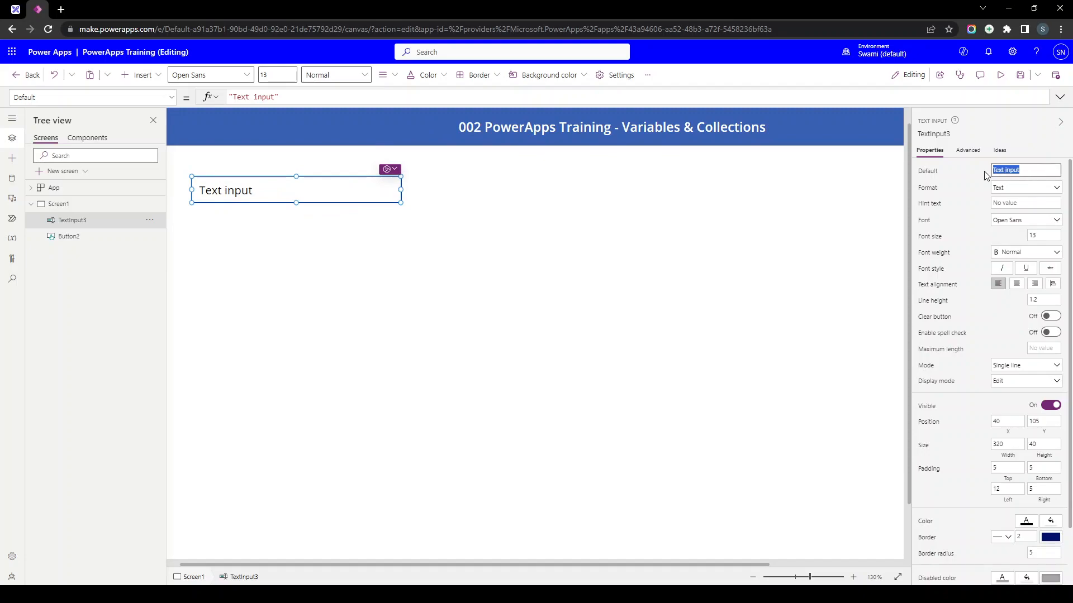
{"action": "key", "text": "BackSpace"}
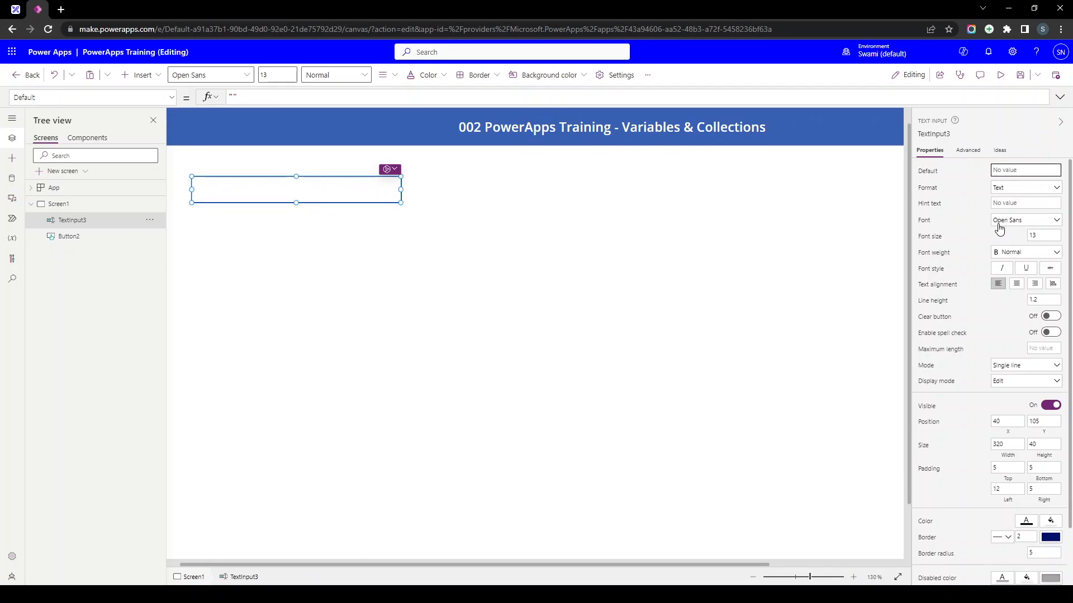
{"action": "scroll", "coordinate": [1012, 331], "scroll_direction": "down", "scroll_amount": 2}
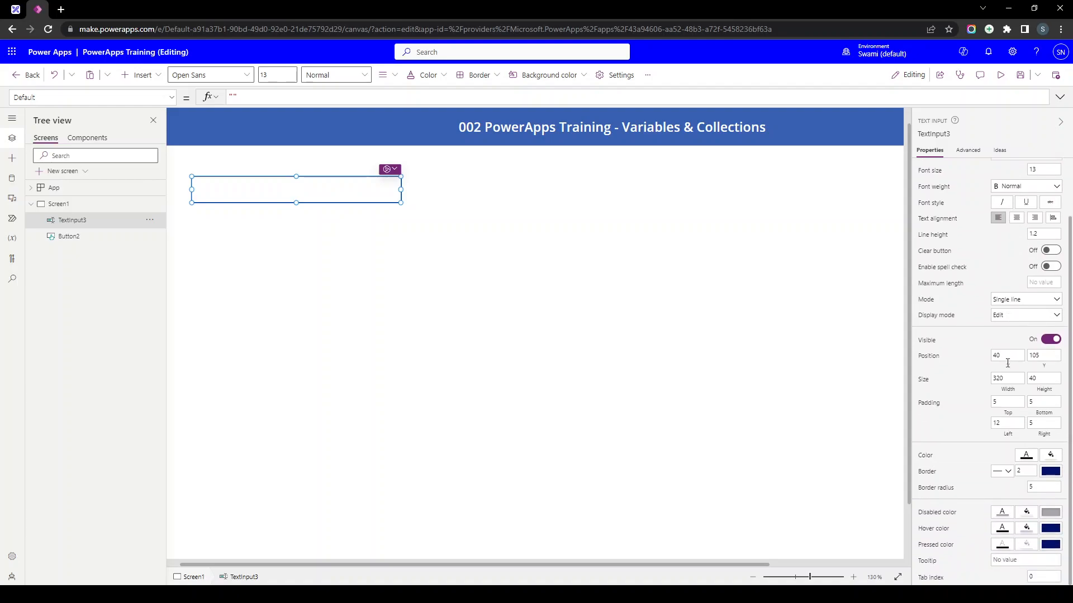
{"action": "scroll", "coordinate": [1009, 460], "scroll_direction": "up", "scroll_amount": 2}
{"action": "scroll", "coordinate": [345, 255], "scroll_direction": "up", "scroll_amount": 1}
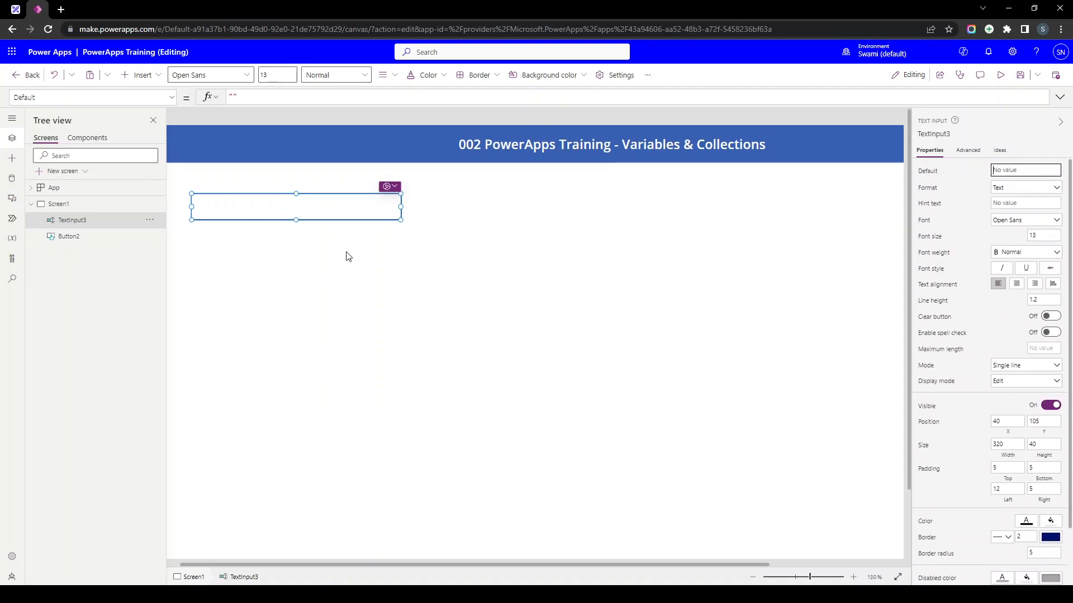
{"action": "scroll", "coordinate": [345, 254], "scroll_direction": "left", "scroll_amount": 1}
{"action": "left_click", "coordinate": [247, 239]}
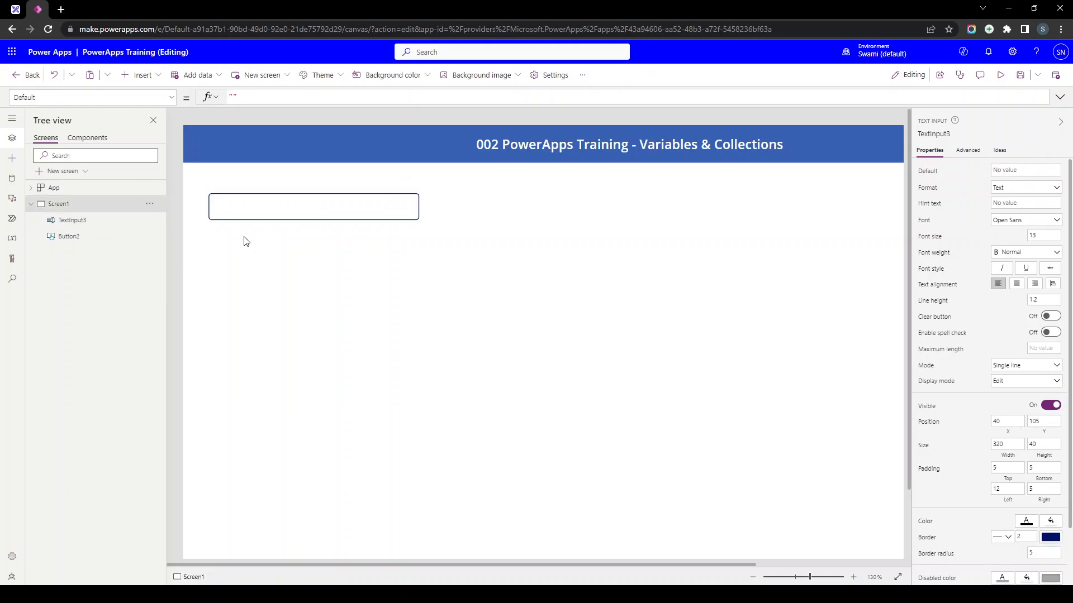
{"action": "left_click", "coordinate": [143, 75]}
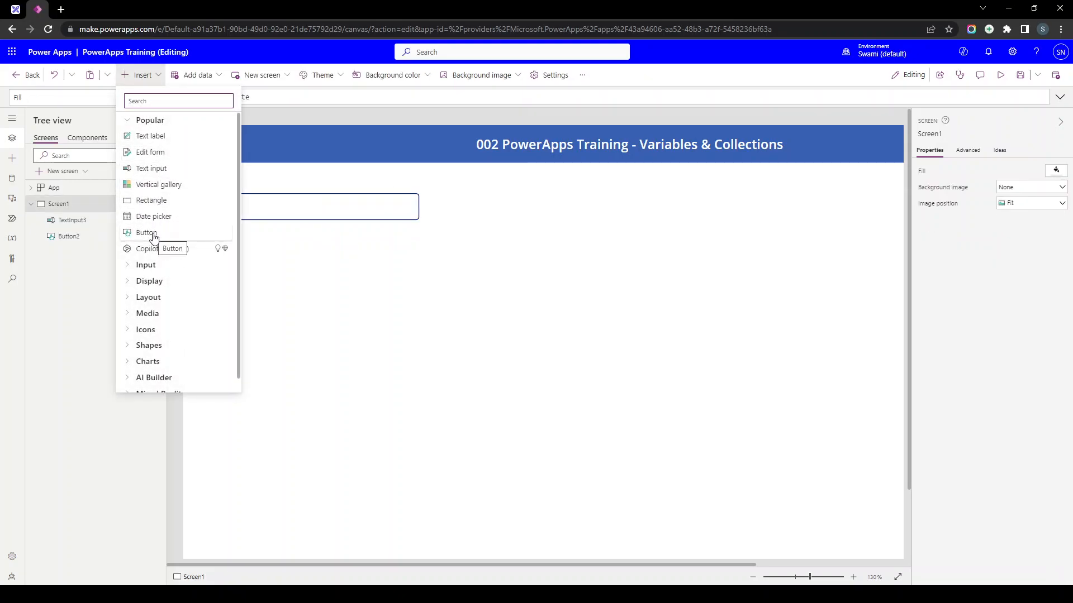
- Add a button beside the text input and label it 'Local'
{"action": "left_click", "coordinate": [155, 239]}
{"action": "left_click_drag", "start_coordinate": [308, 182], "coordinate": [506, 216]}
{"action": "left_click", "coordinate": [1036, 168]}
{"action": "key", "text": "ctrl+a"}
{"action": "type", "text": "L"}
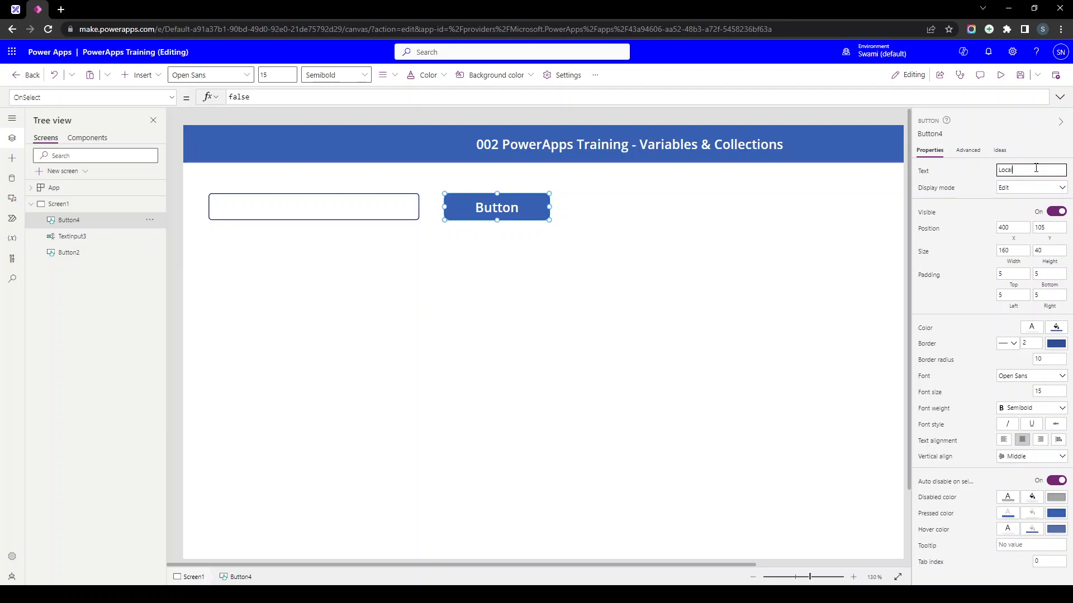
- Rename the text input to txt_MyName in the Tree view
{"action": "left_click", "coordinate": [331, 213]}
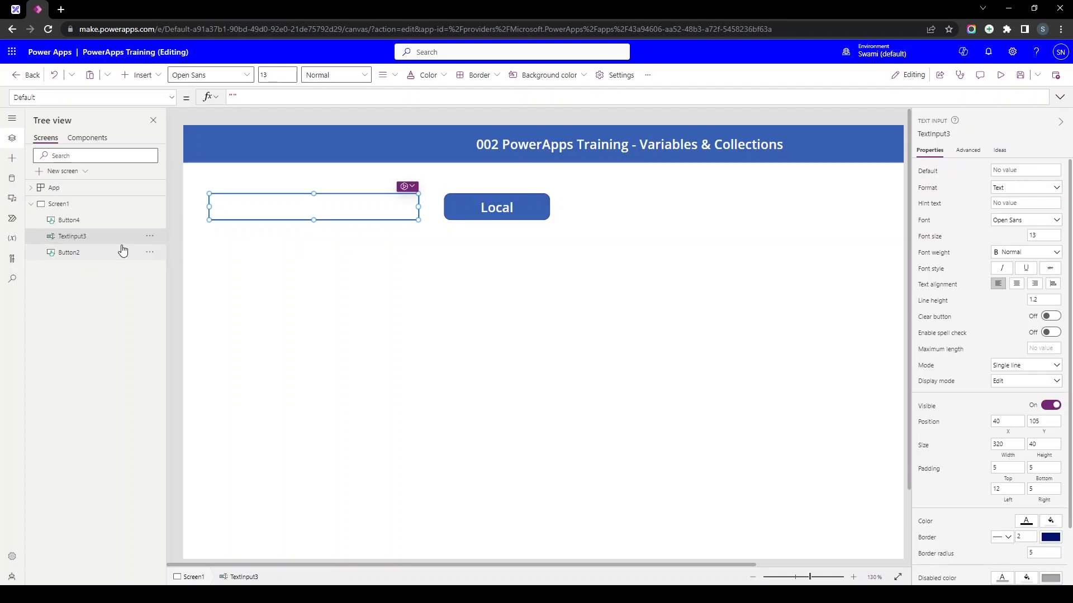
{"action": "double_click", "coordinate": [75, 236]}
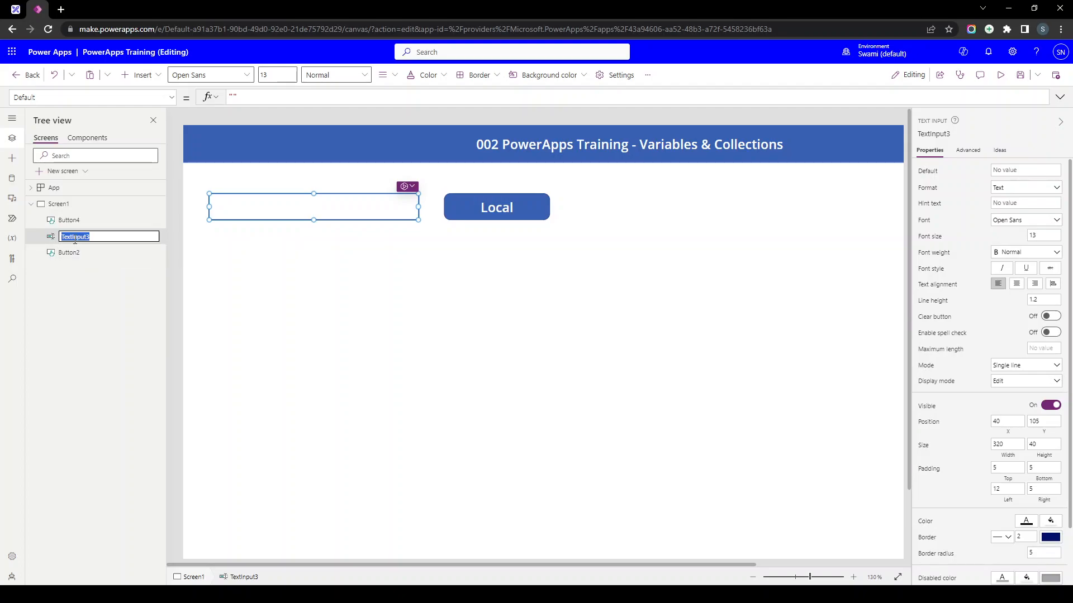
{"action": "type", "text": "txt_MyName"}
{"action": "key", "text": "Return"}
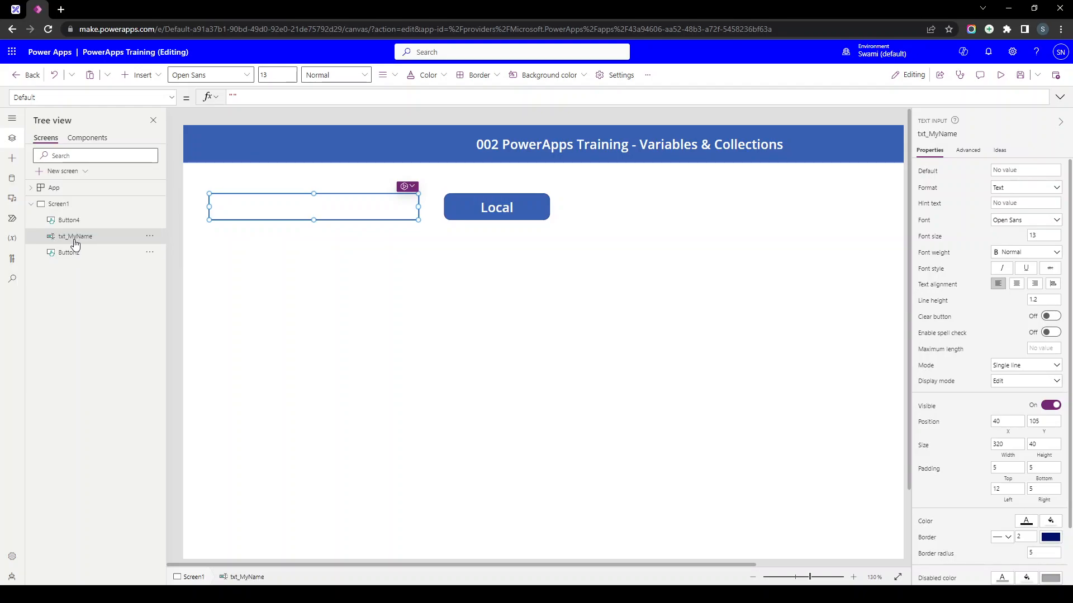
{"action": "left_click", "coordinate": [483, 207]}
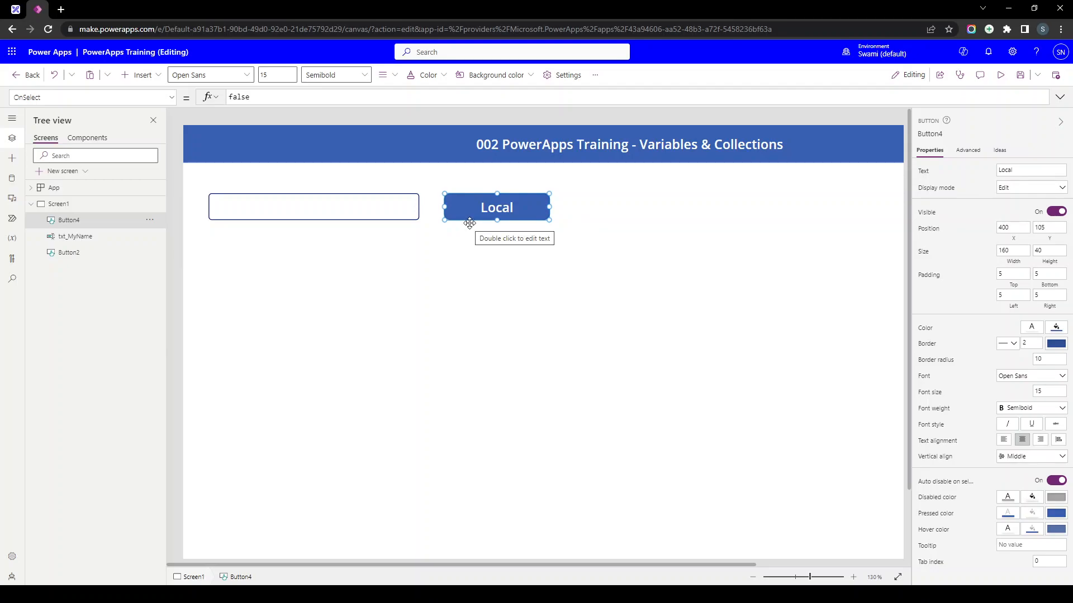
- Open the Local button's OnSelect property under Advanced and expand the formula bar to several lines
{"action": "left_click", "coordinate": [278, 205]}
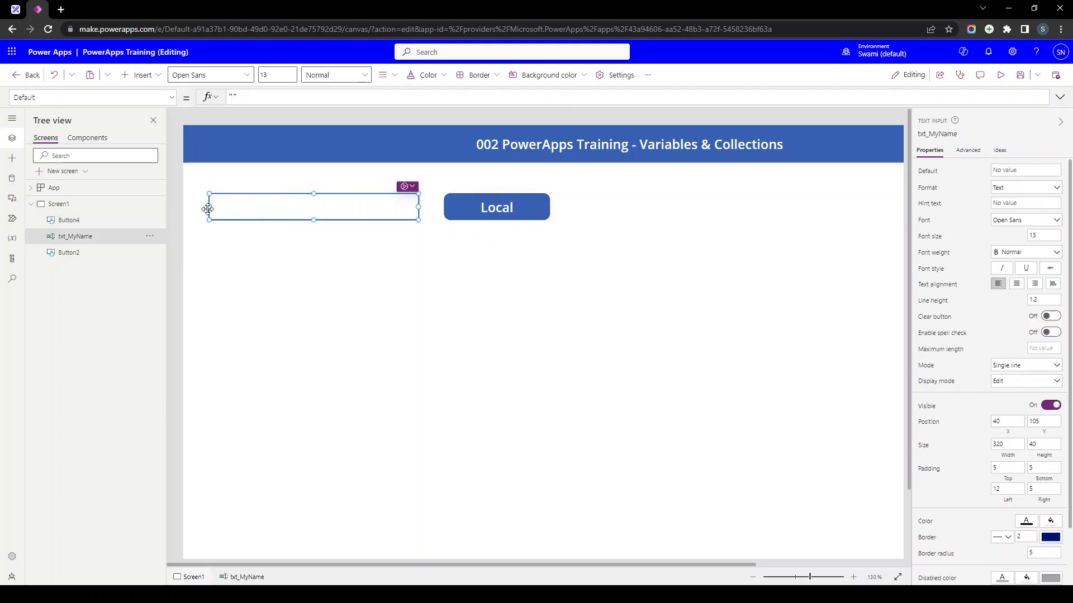
{"action": "left_click", "coordinate": [518, 201]}
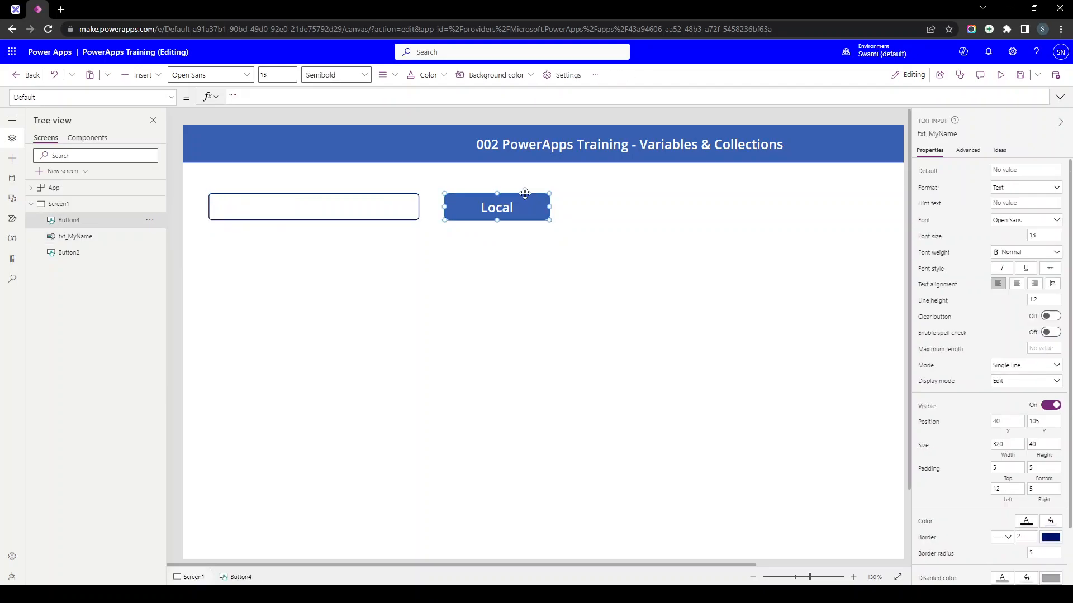
{"action": "left_click", "coordinate": [973, 154]}
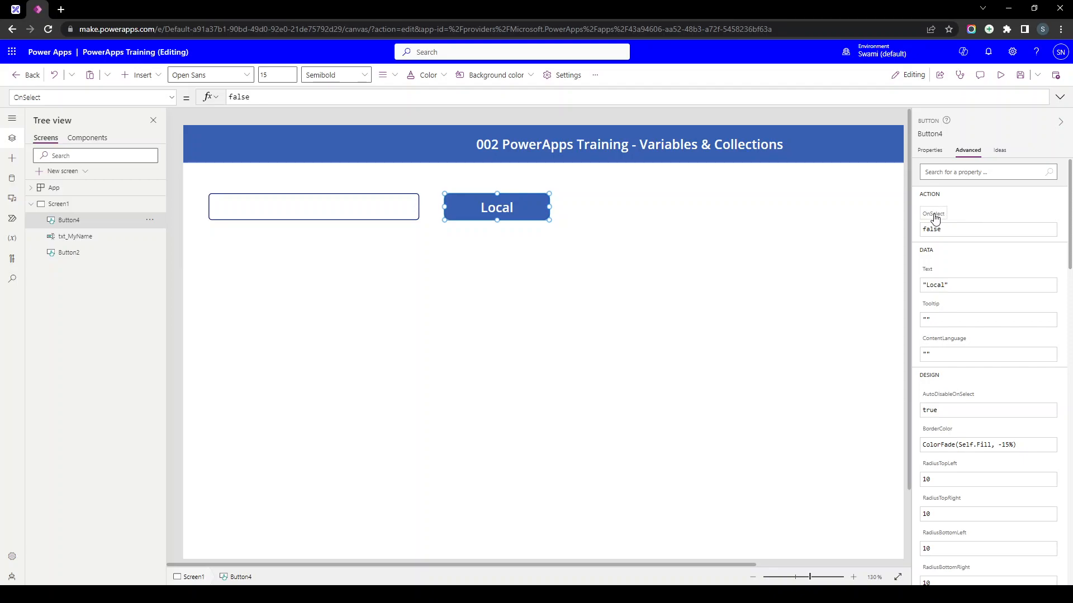
{"action": "mouse_move", "coordinate": [941, 219]}
{"action": "left_click", "coordinate": [932, 223]}
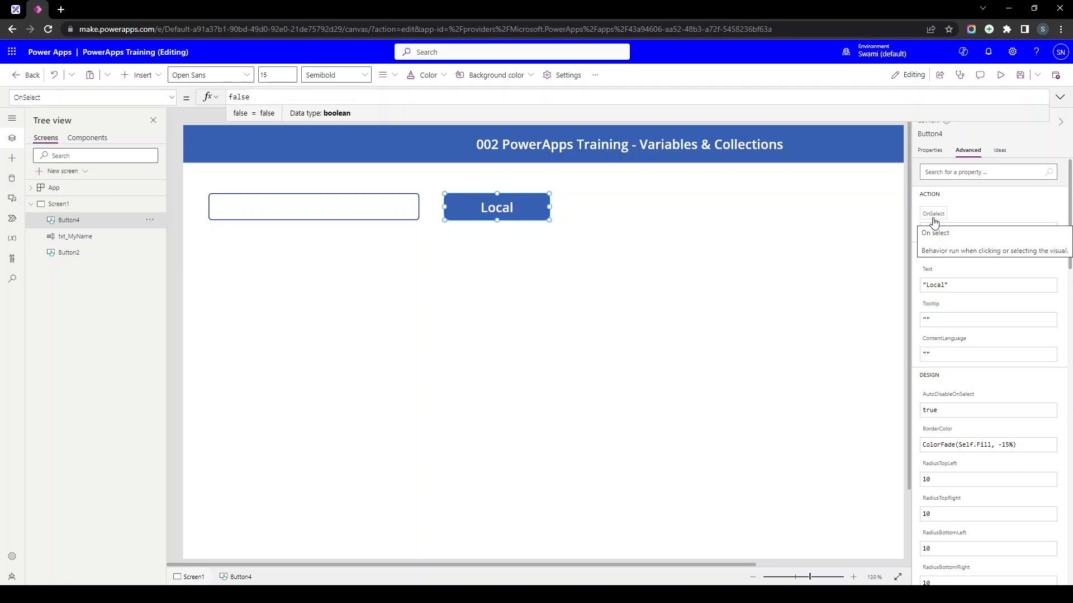
{"action": "left_click_drag", "start_coordinate": [243, 119], "coordinate": [240, 149]}
- Set the Local button's OnSelect to UpdateContext({loc_MyName:txt_MyName.Text}) and collapse the formula bar
{"action": "key", "text": "ctrl+a"}
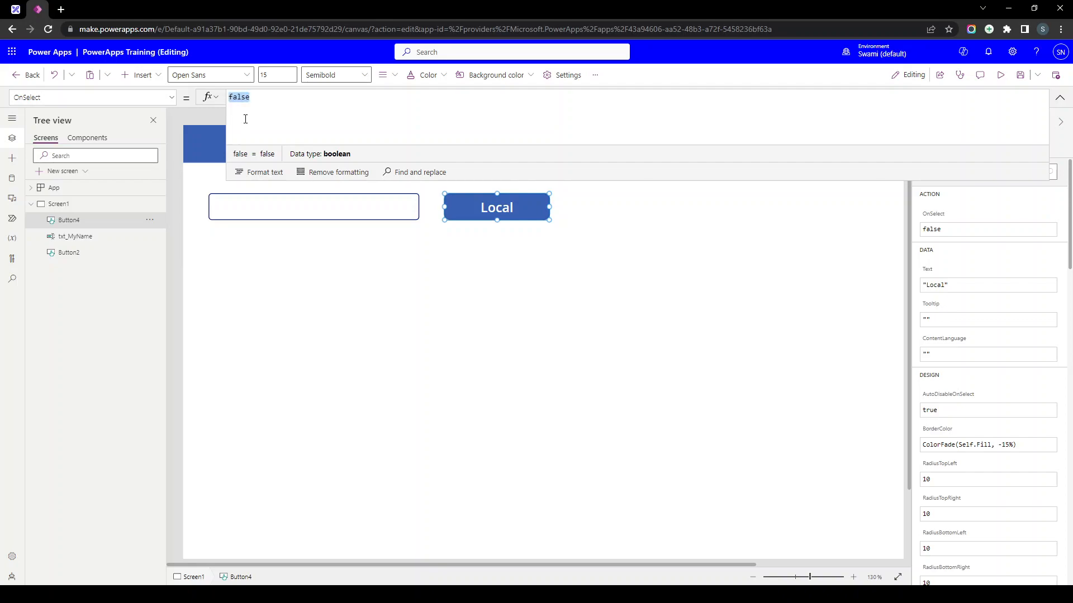
{"action": "type", "text": "upda"}
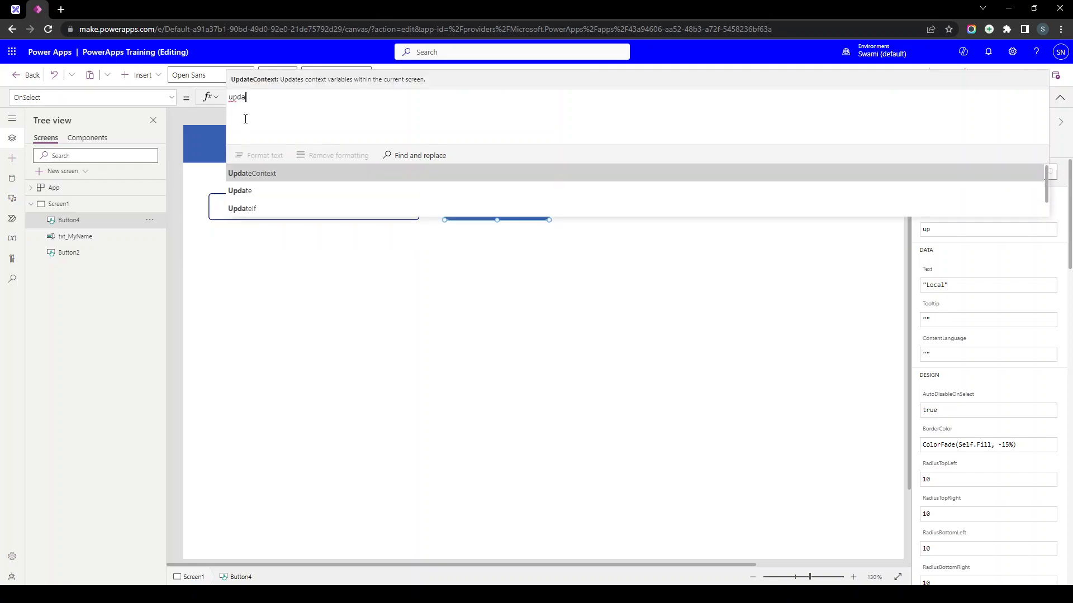
{"action": "key", "text": "Tab"}
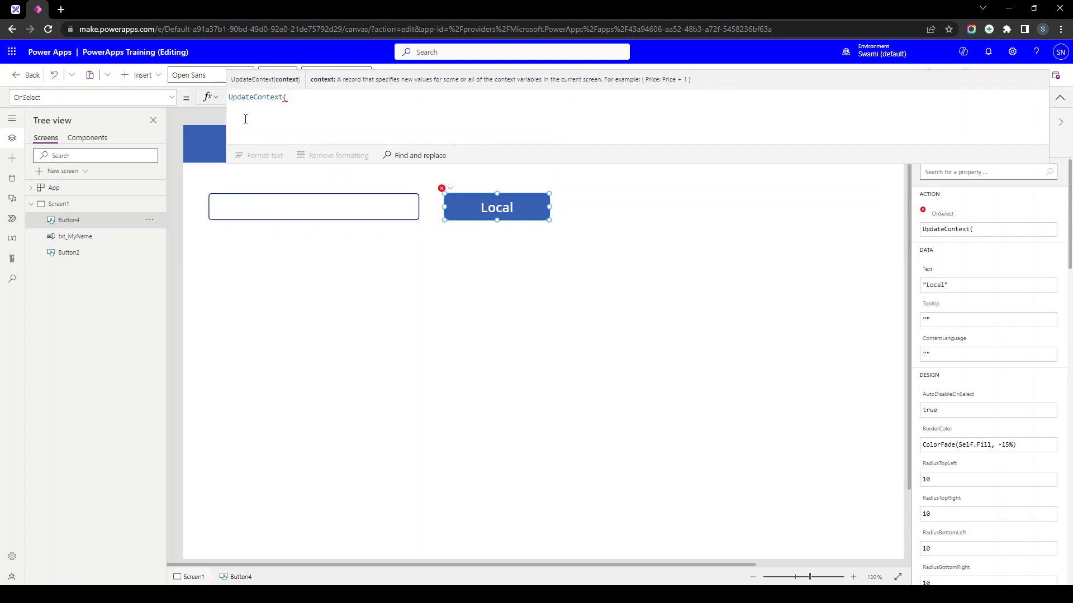
{"action": "type", "text": "{loc_MyName:"}
{"action": "left_click", "coordinate": [237, 214]}
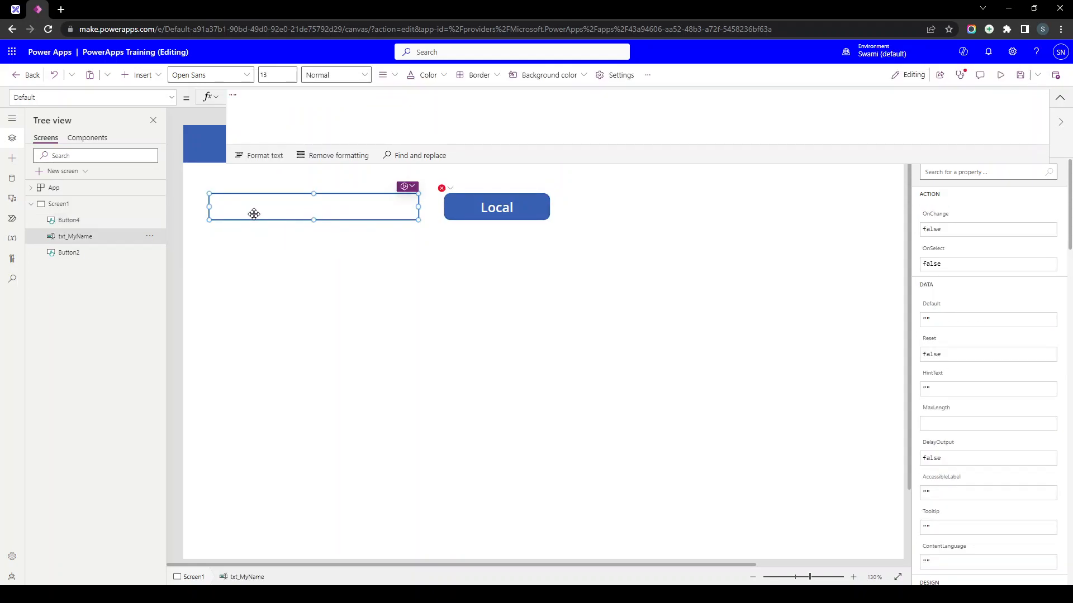
{"action": "double_click", "coordinate": [73, 237]}
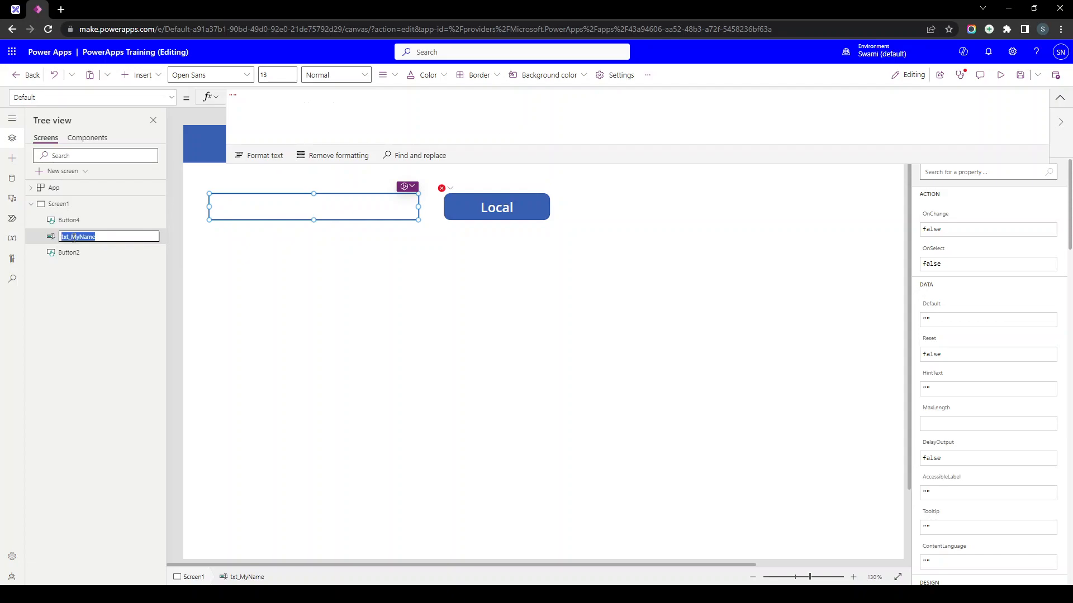
{"action": "left_click", "coordinate": [515, 216]}
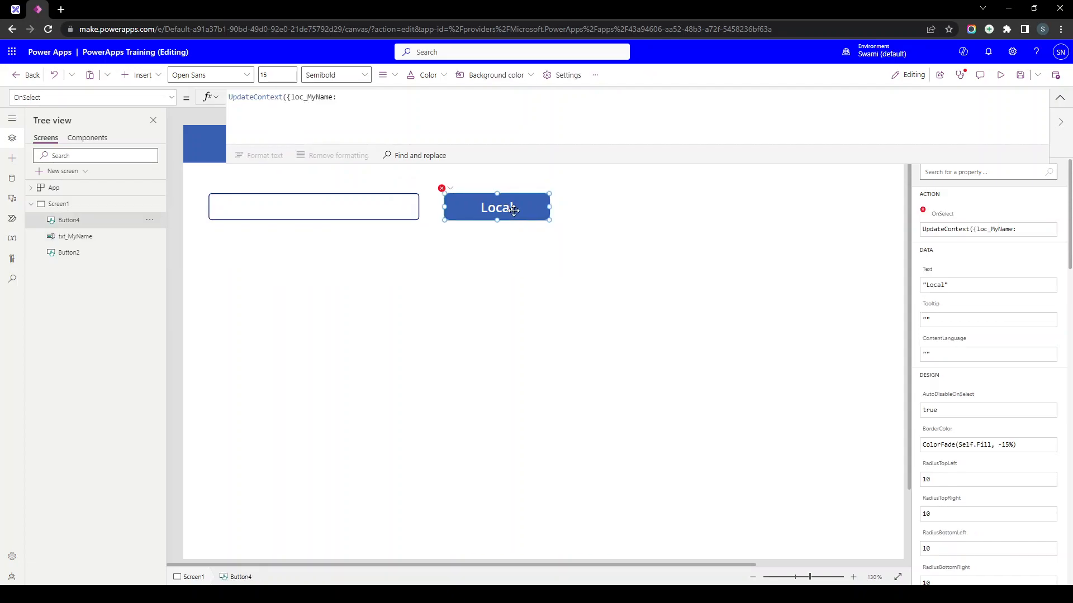
{"action": "left_click", "coordinate": [373, 101]}
{"action": "type", "text": "txt_MyName."}
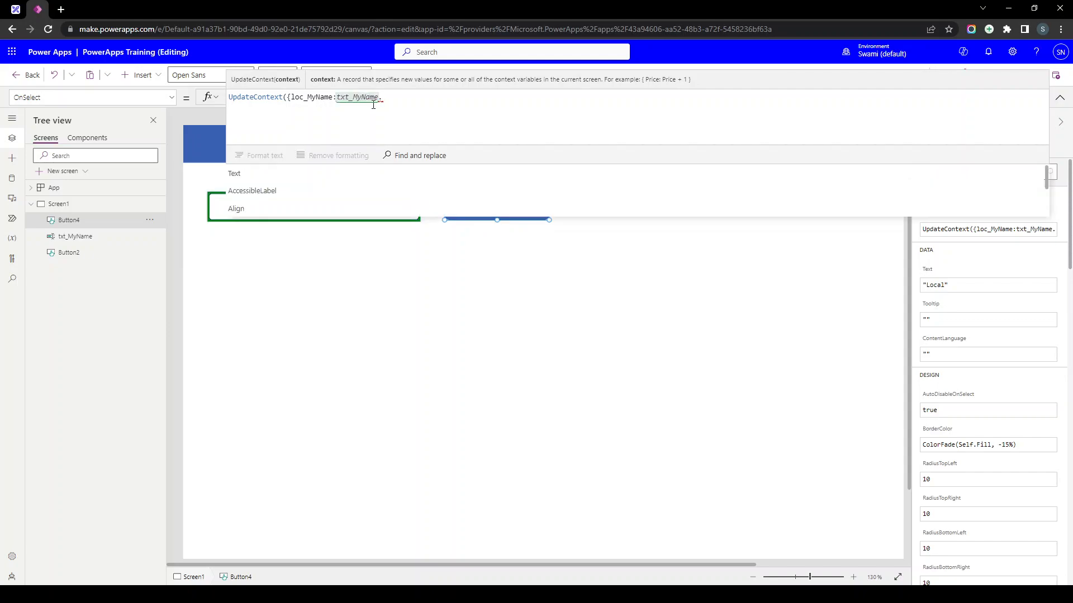
{"action": "type", "text": "Text"}
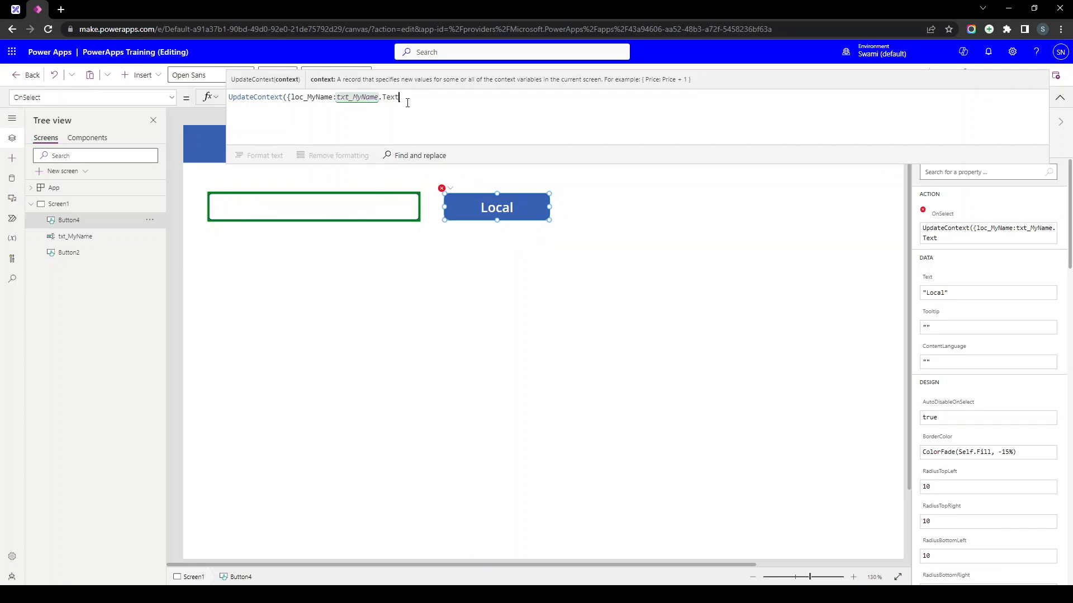
{"action": "type", "text": "})"}
{"action": "left_click", "coordinate": [1058, 100]}
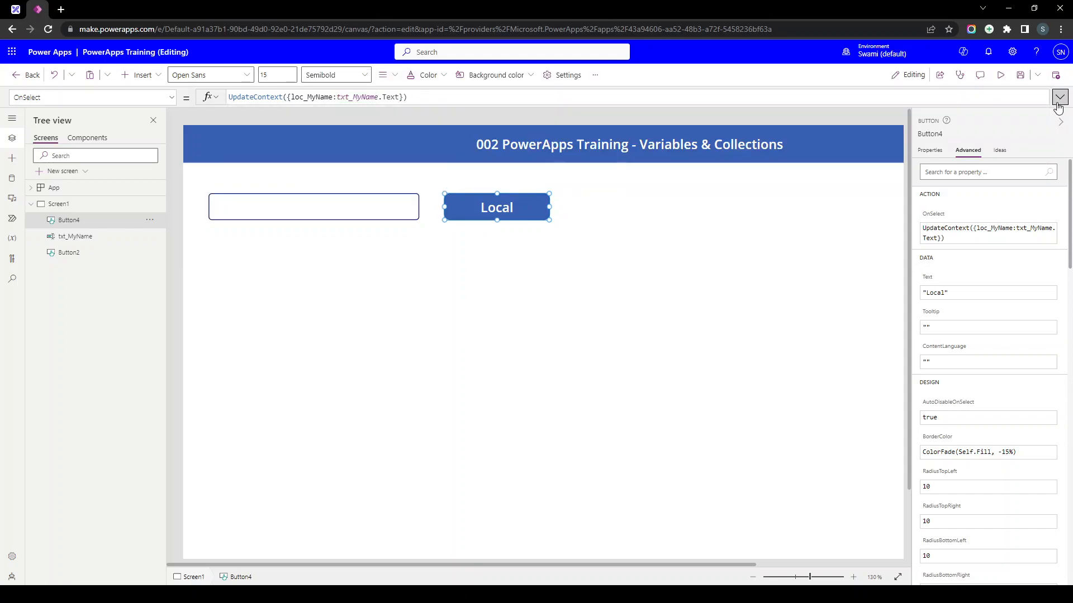
{"action": "left_click", "coordinate": [999, 83]}
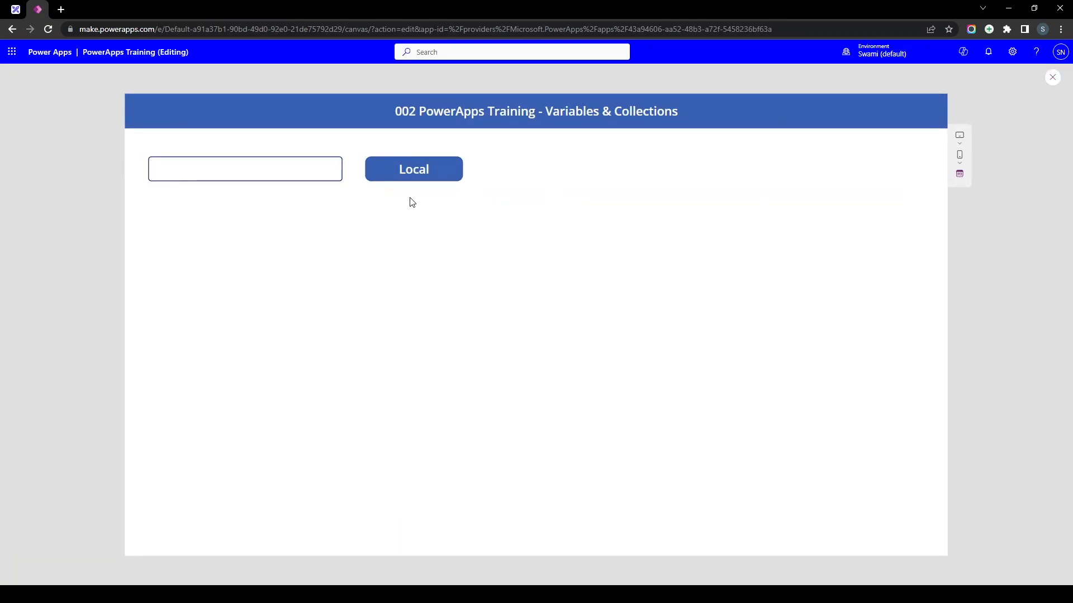
{"action": "left_click", "coordinate": [425, 177]}
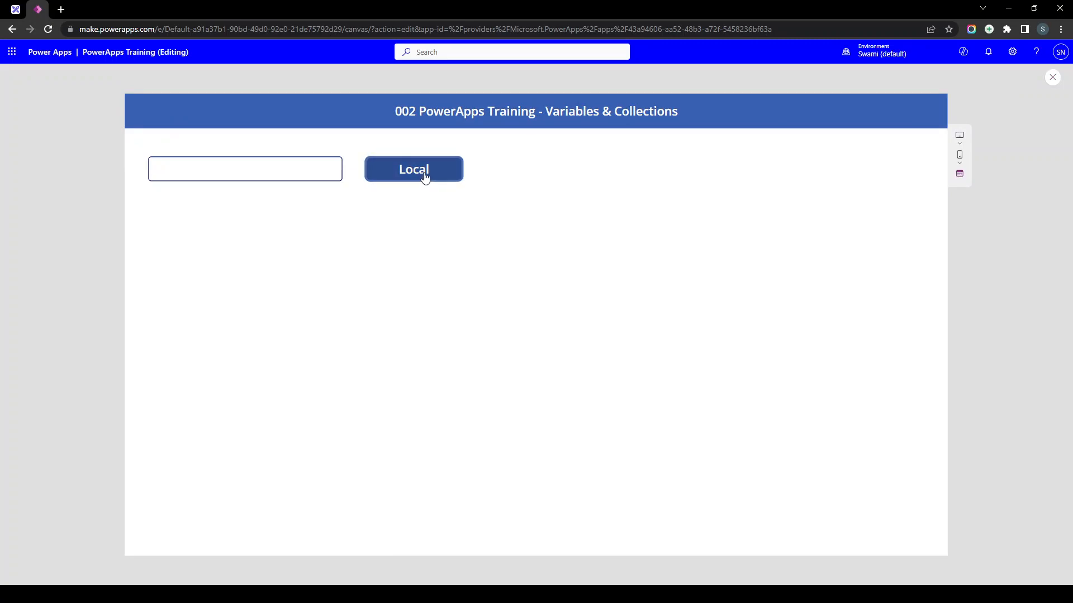
{"action": "key", "text": "Escape"}
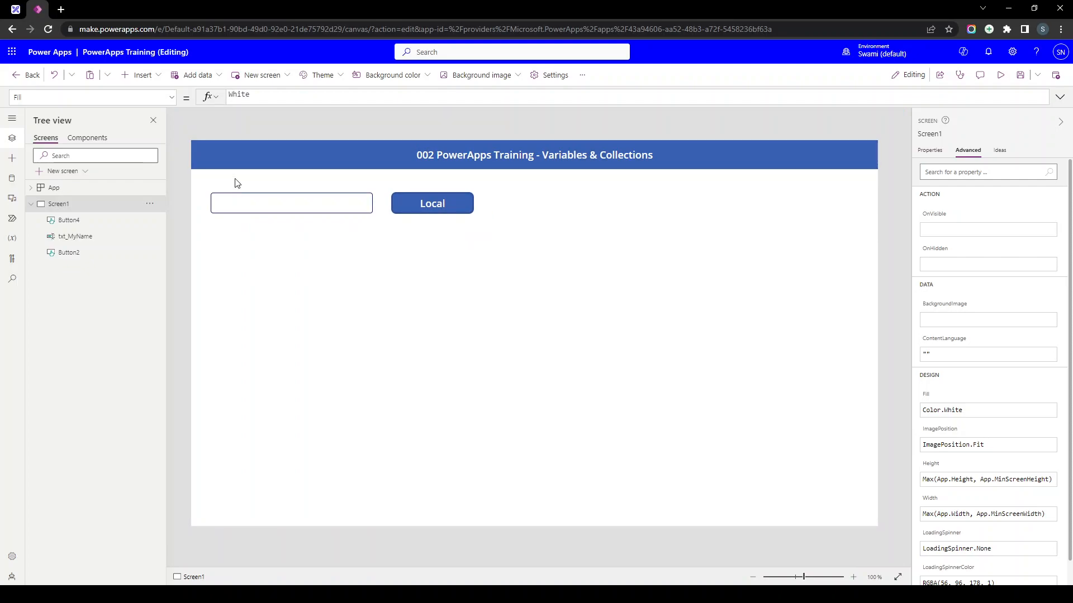
- Show the Variables list with loc_MyName under Screen1's context variables, then select the Local button
{"action": "left_click", "coordinate": [11, 241]}
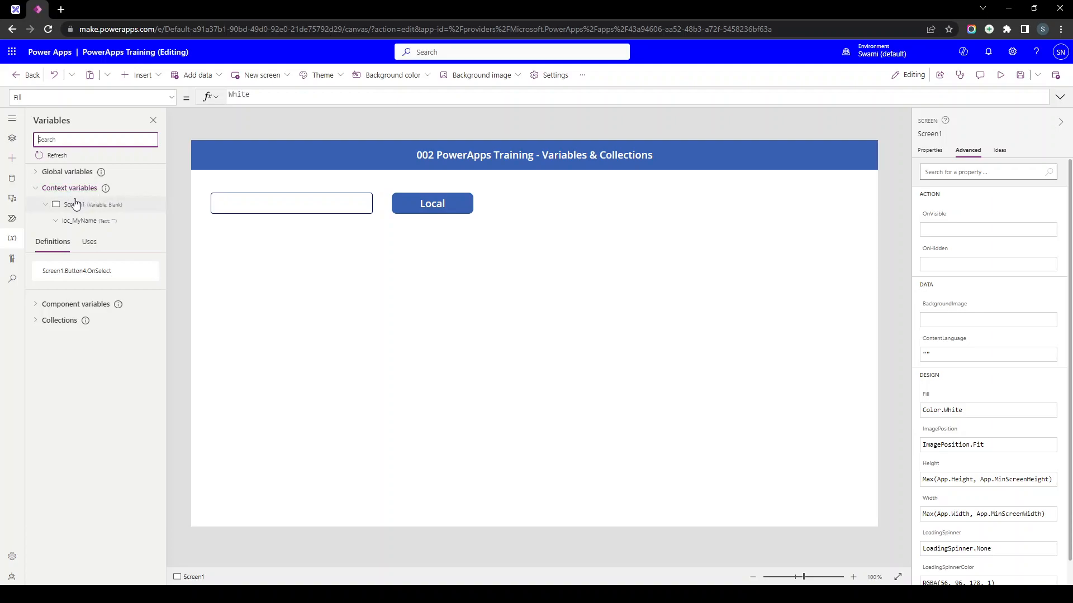
{"action": "left_click", "coordinate": [37, 189]}
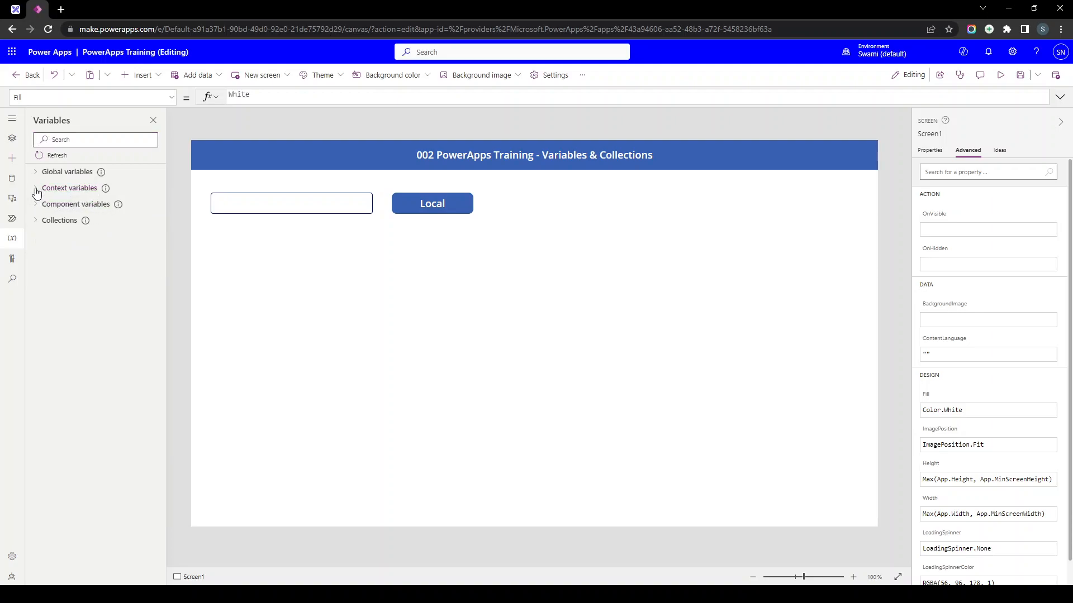
{"action": "left_click", "coordinate": [43, 192]}
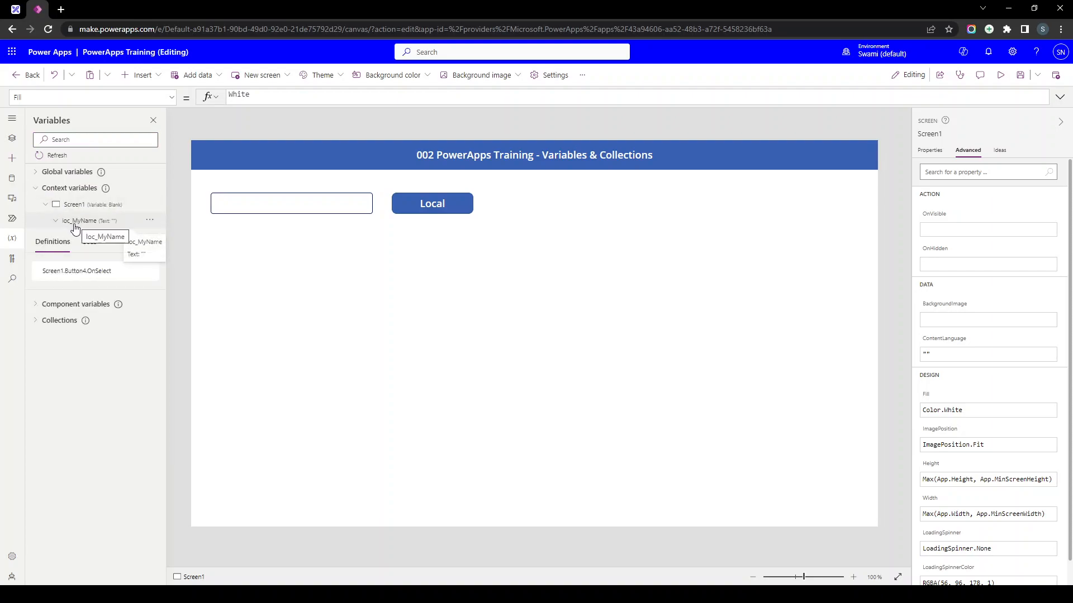
{"action": "left_click", "coordinate": [463, 210]}
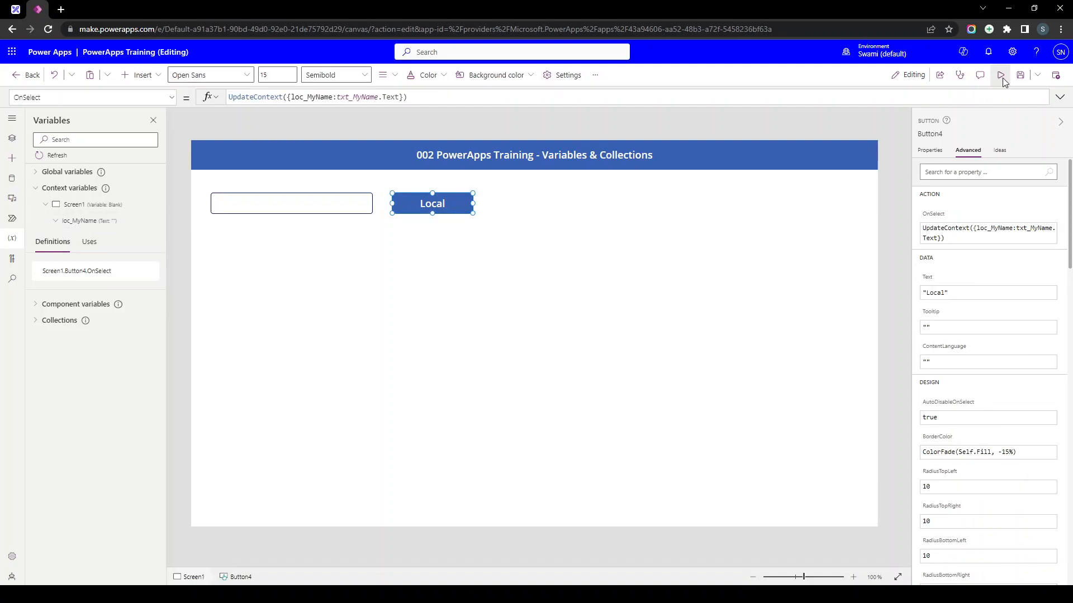
- Preview the app, enter a name, press Local, then check loc_MyName's stored value in Variables
{"action": "left_click", "coordinate": [1000, 75]}
{"action": "left_click", "coordinate": [225, 169]}
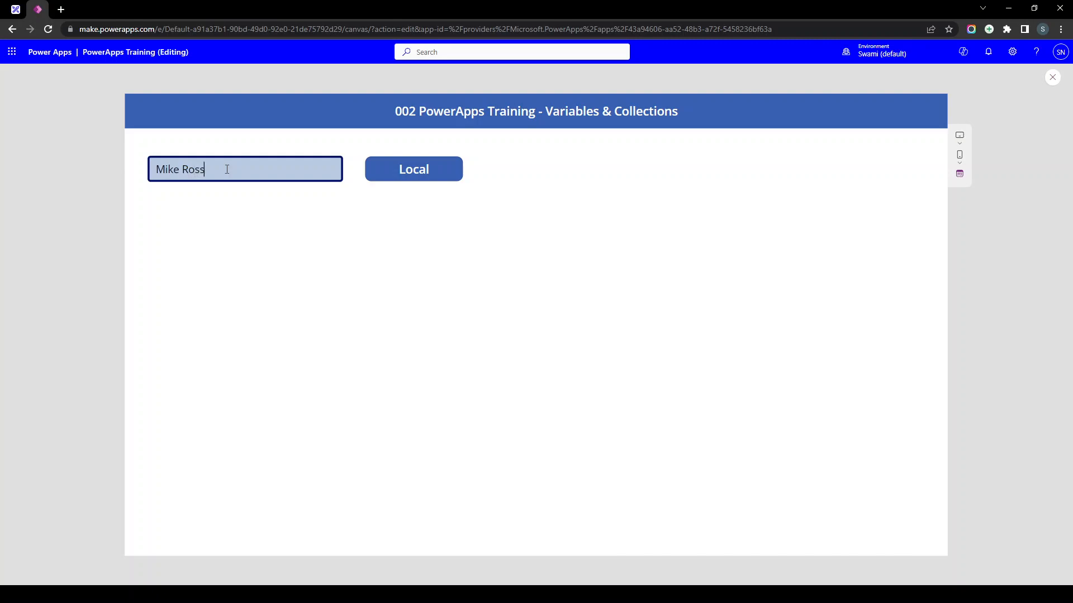
{"action": "left_click", "coordinate": [419, 184]}
{"action": "key", "text": "Escape"}
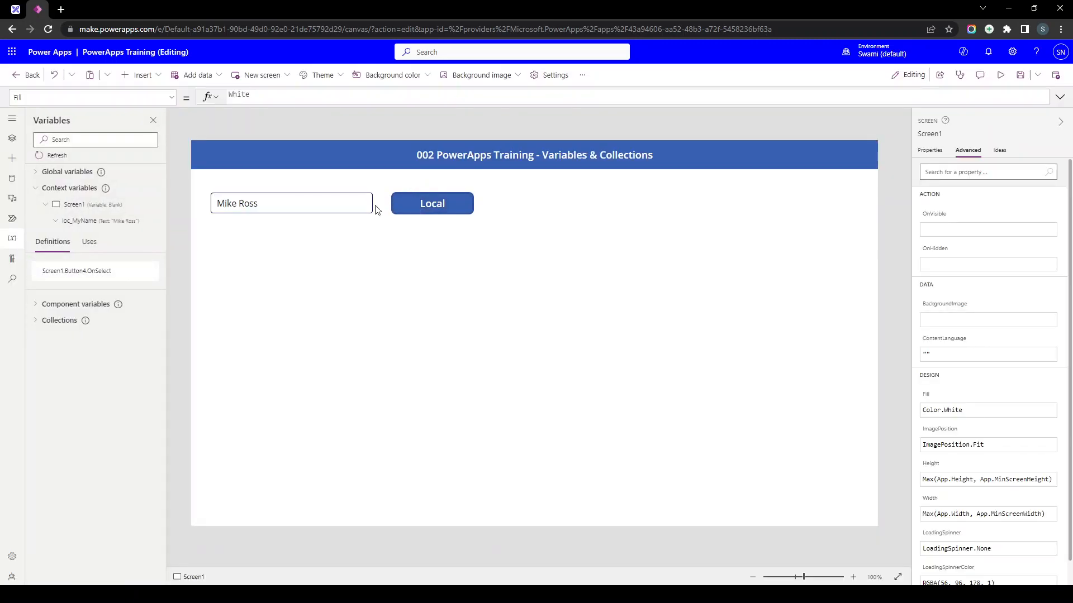
{"action": "mouse_move", "coordinate": [105, 221]}
- Add a text label right of Local with font size 32, auto height, widened to 659, Text starting 'loc'
{"action": "left_click", "coordinate": [137, 75]}
{"action": "left_click_drag", "start_coordinate": [166, 142], "coordinate": [564, 202]}
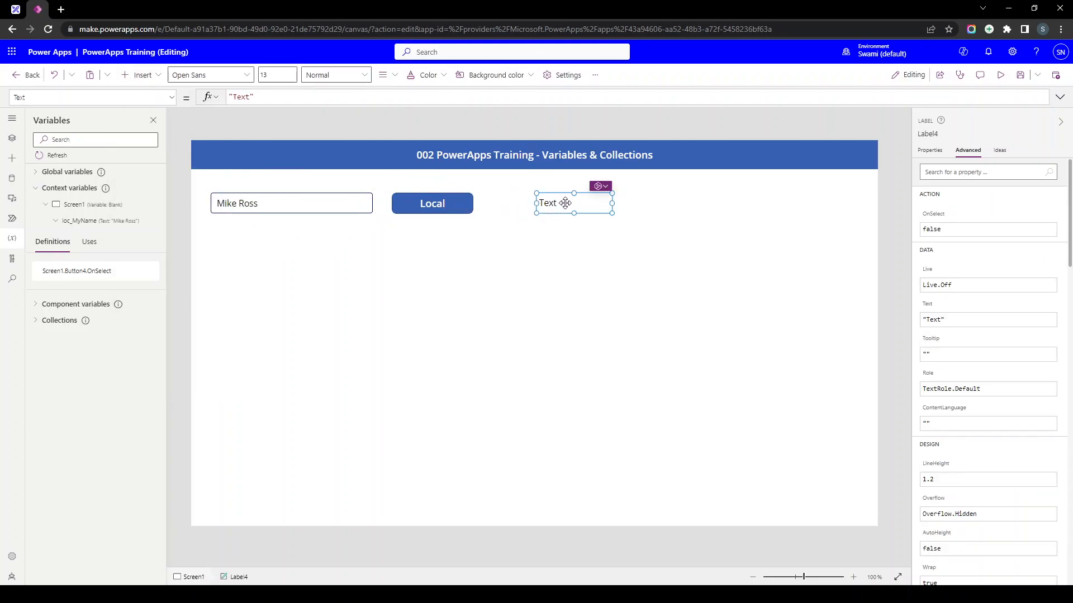
{"action": "left_click", "coordinate": [930, 151]}
{"action": "left_click", "coordinate": [1040, 202]}
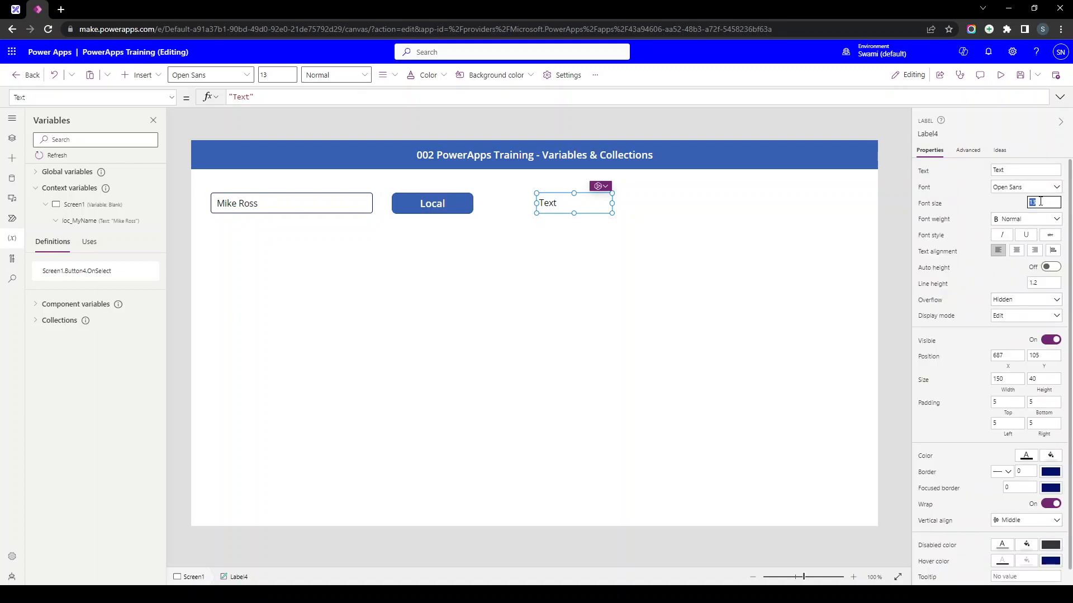
{"action": "left_click", "coordinate": [1049, 269]}
{"action": "left_click_drag", "start_coordinate": [611, 209], "coordinate": [868, 210]}
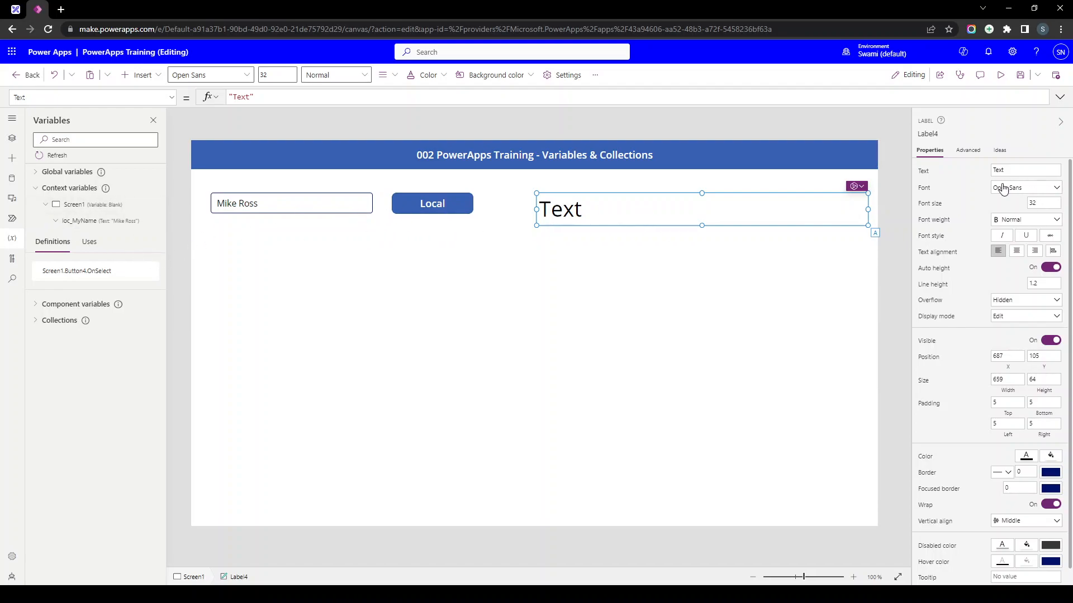
{"action": "left_click", "coordinate": [925, 175]}
{"action": "key", "text": "ctrl+a"}
{"action": "type", "text": "loc"}
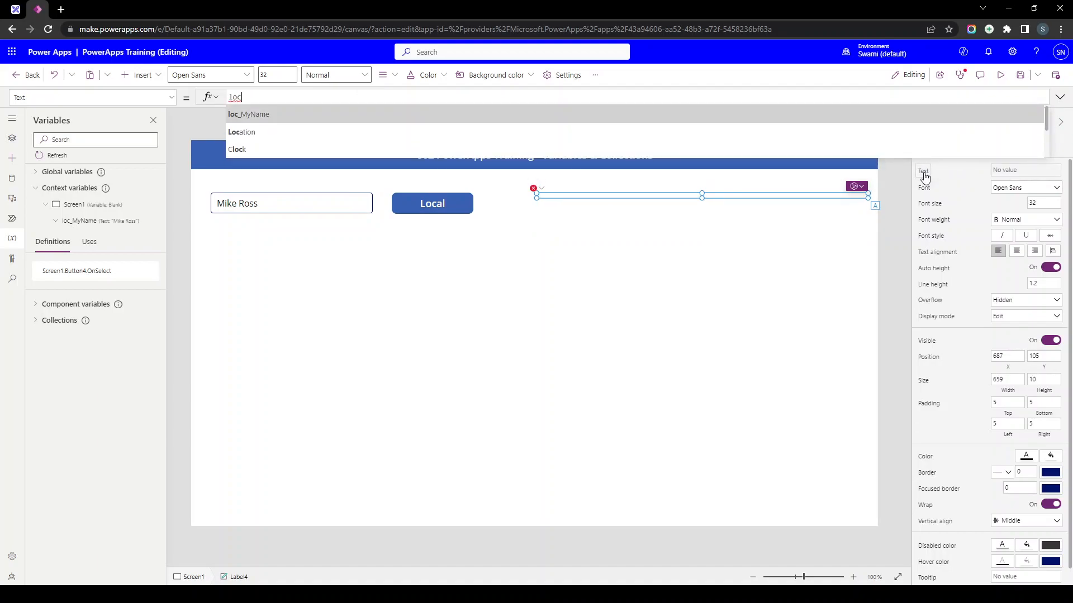
- Bind the label's Text to loc_MyName, then preview and submit a name with Local
{"action": "key", "text": "Tab"}
{"action": "left_click", "coordinate": [999, 80]}
{"action": "triple_click", "coordinate": [271, 172]}
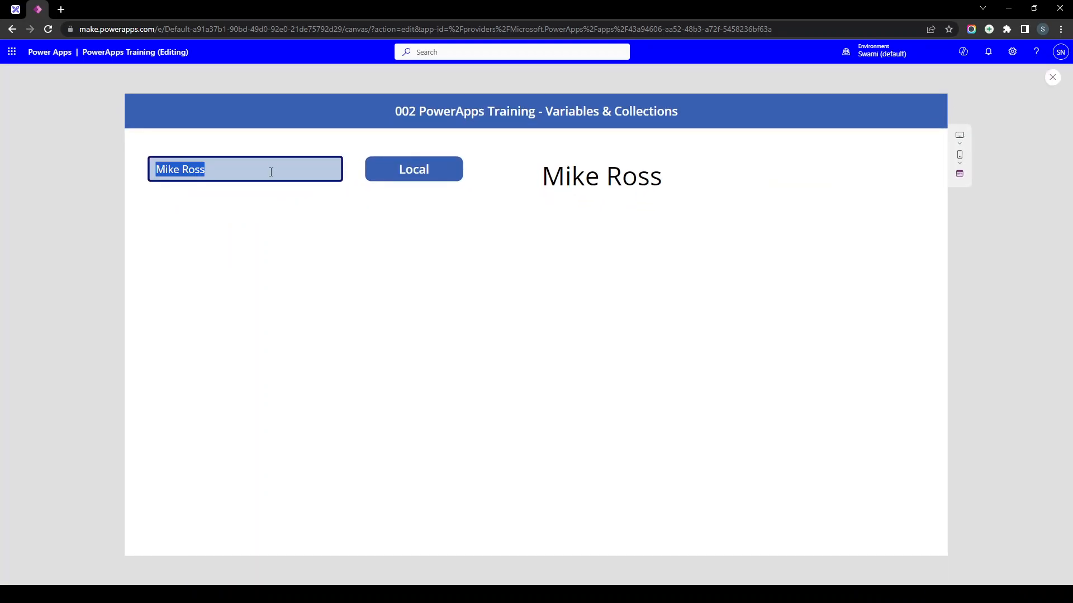
{"action": "type", "text": "Luis"}
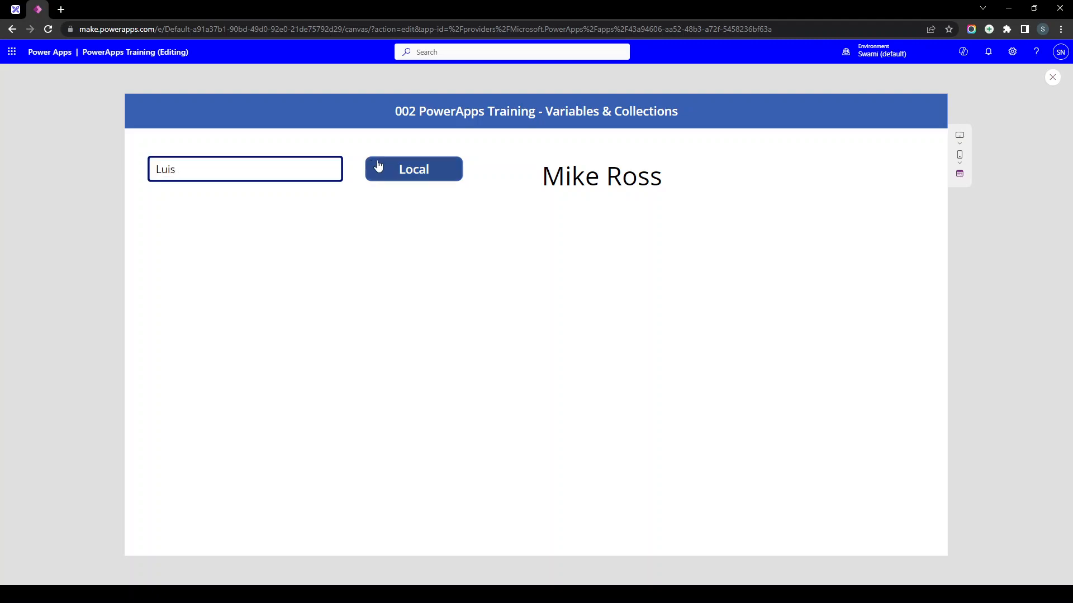
{"action": "left_click", "coordinate": [408, 177]}
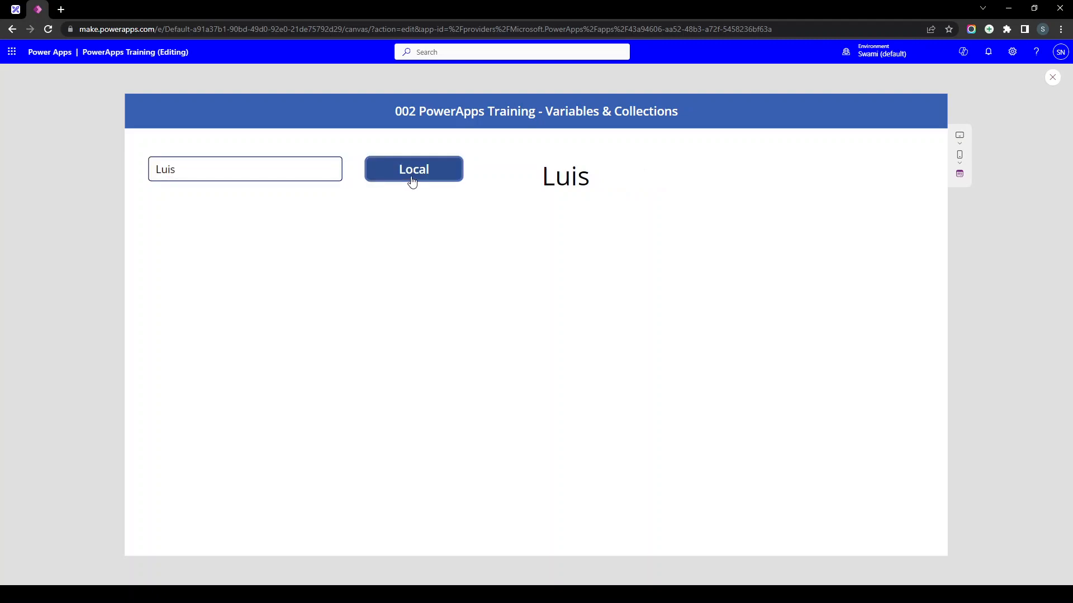
- Enter another name, press Local to confirm the label updates, and exit preview
{"action": "triple_click", "coordinate": [205, 175]}
{"action": "type", "text": "Swa"}
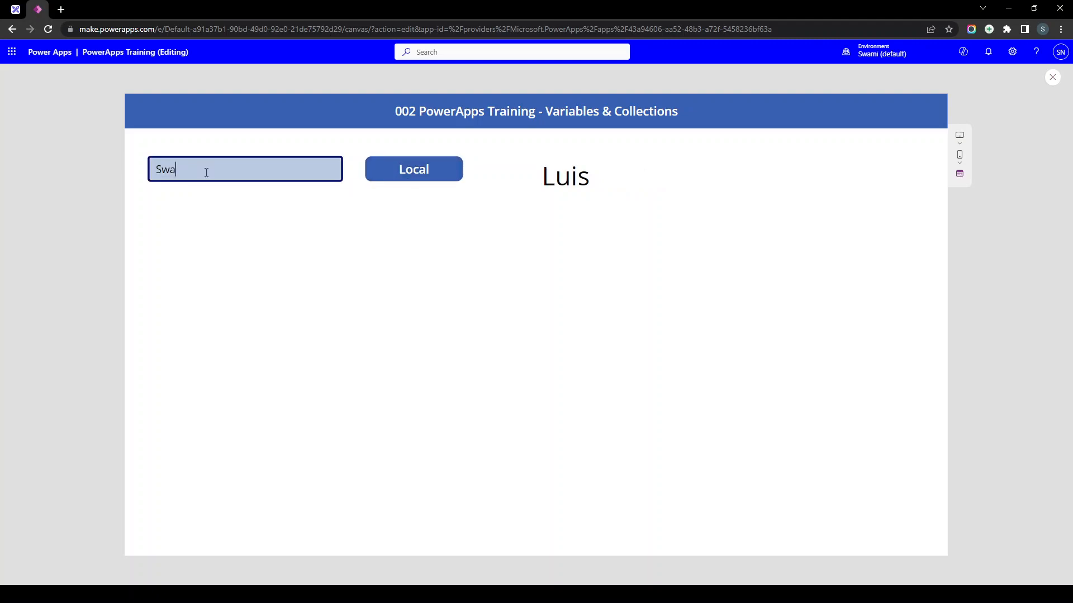
{"action": "type", "text": "mi"}
{"action": "left_click", "coordinate": [400, 174]}
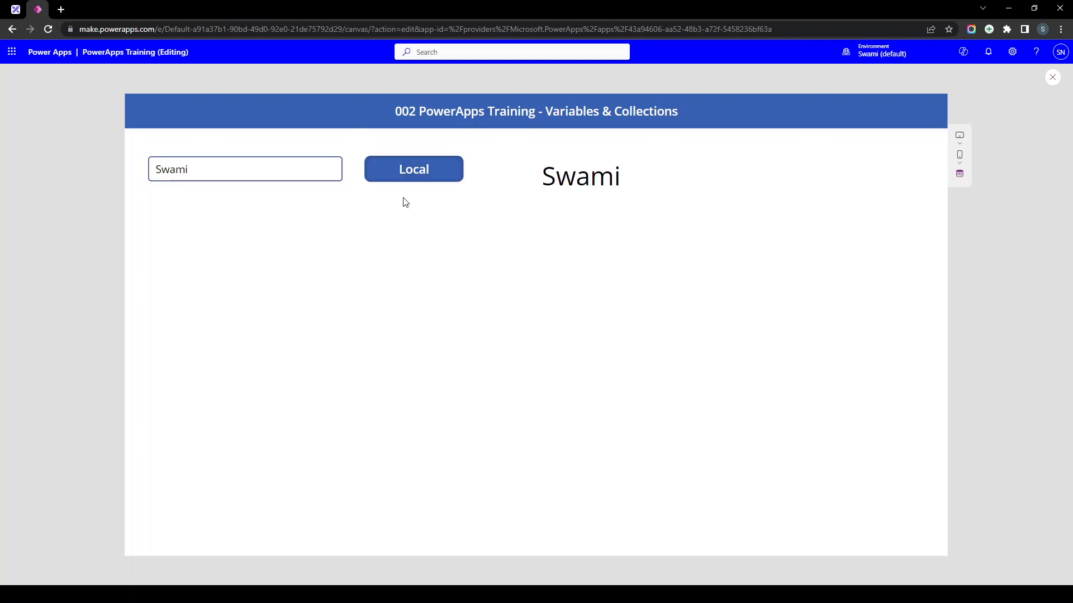
{"action": "key", "text": "Escape"}
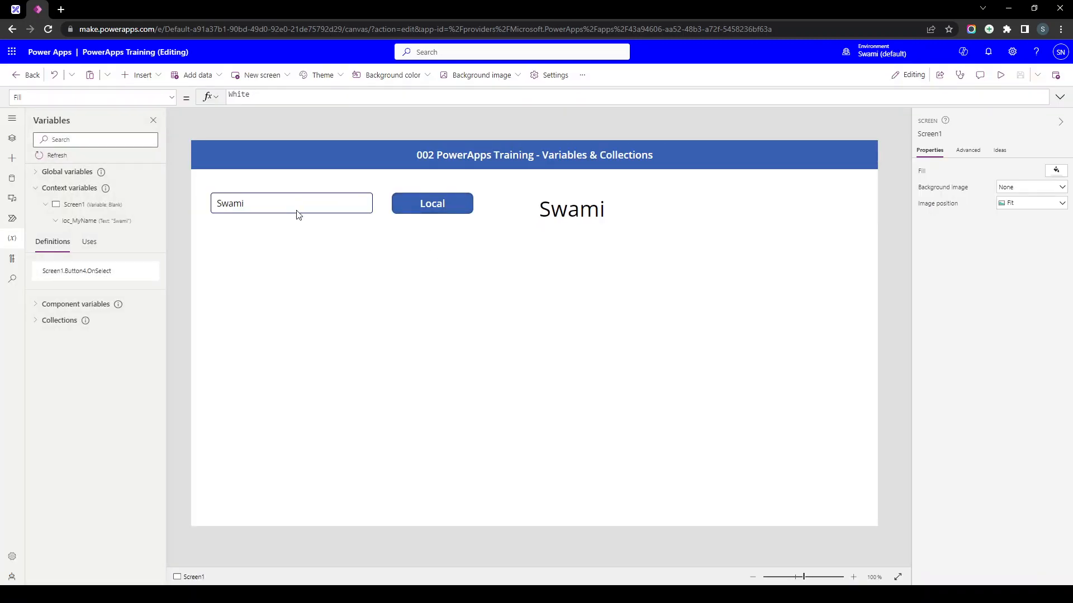
- Review loc_MyName in the Local button's OnSelect formula
{"action": "left_click", "coordinate": [425, 208]}
{"action": "left_click", "coordinate": [305, 97]}
{"action": "double_click", "coordinate": [304, 98]}
{"action": "left_click", "coordinate": [232, 98]}
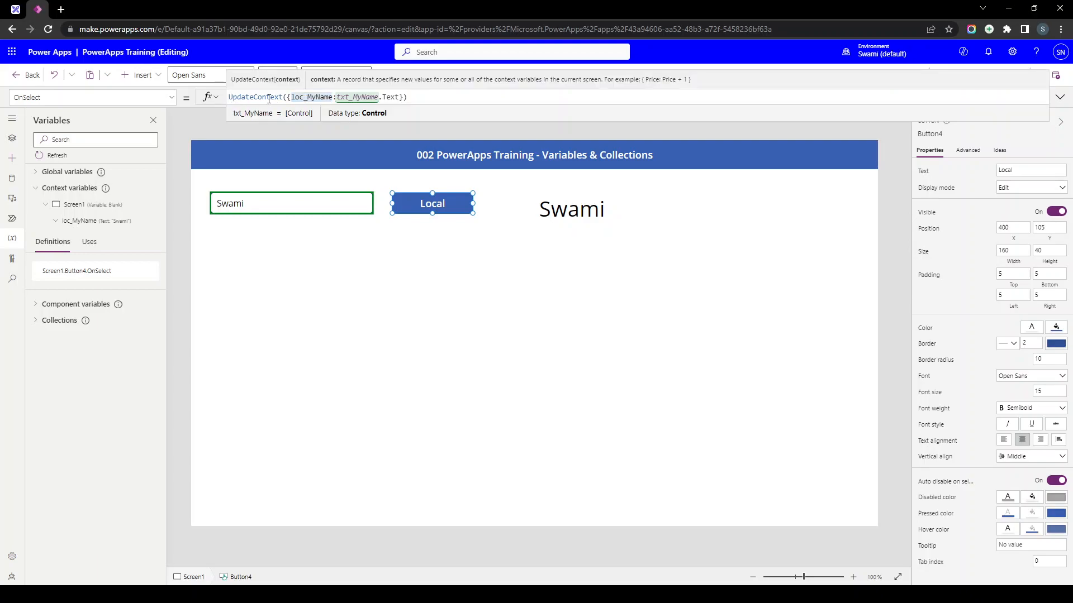
- Duplicate Screen1 from the Tree view to create Screen1_1
{"action": "left_click", "coordinate": [185, 250]}
{"action": "left_click", "coordinate": [12, 138]}
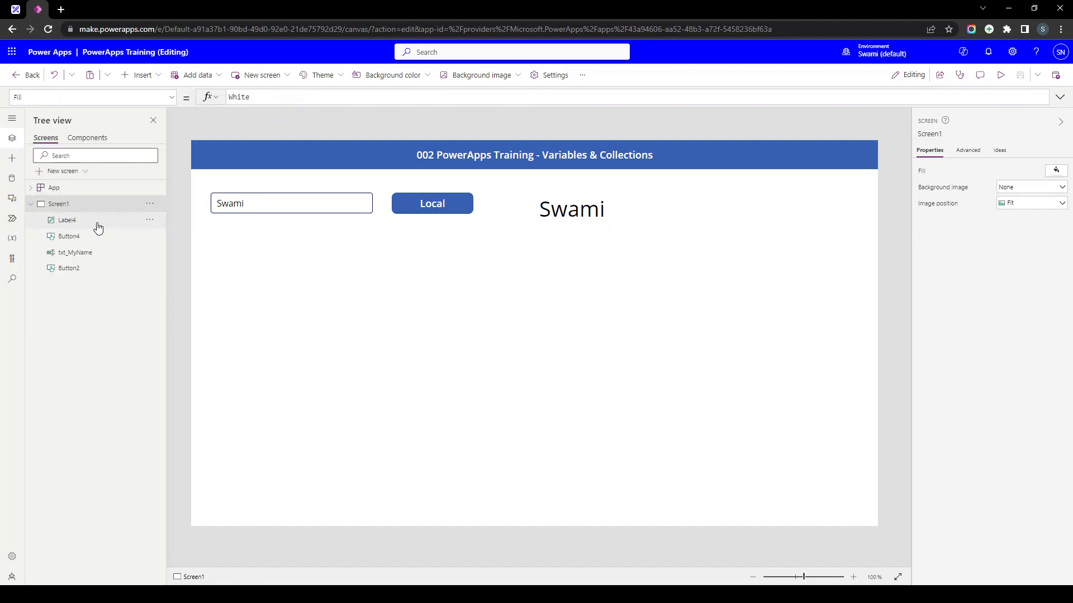
{"action": "left_click", "coordinate": [150, 206]}
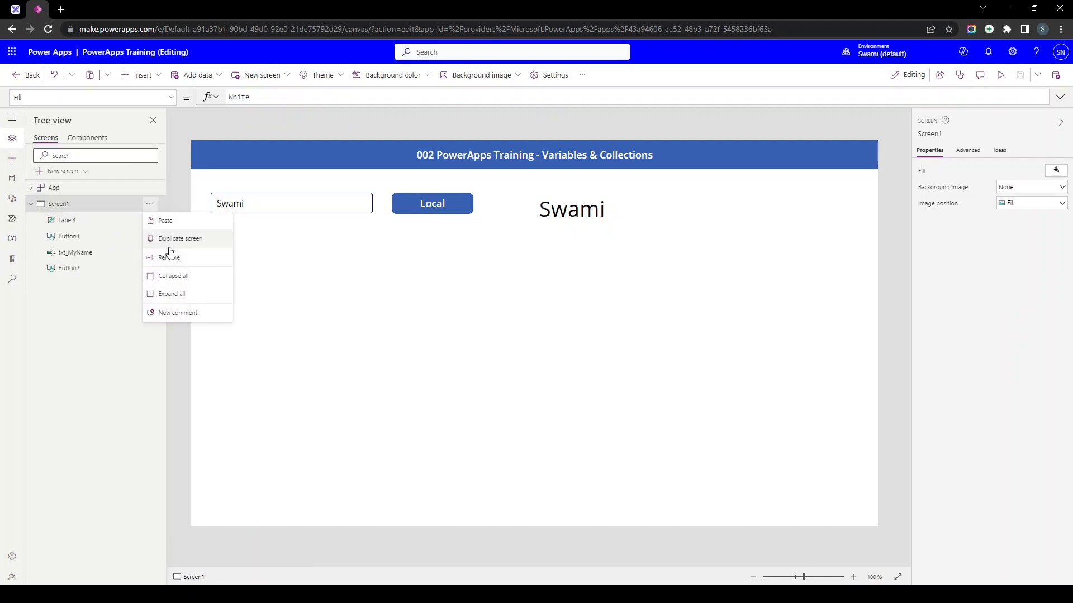
{"action": "left_click", "coordinate": [172, 242]}
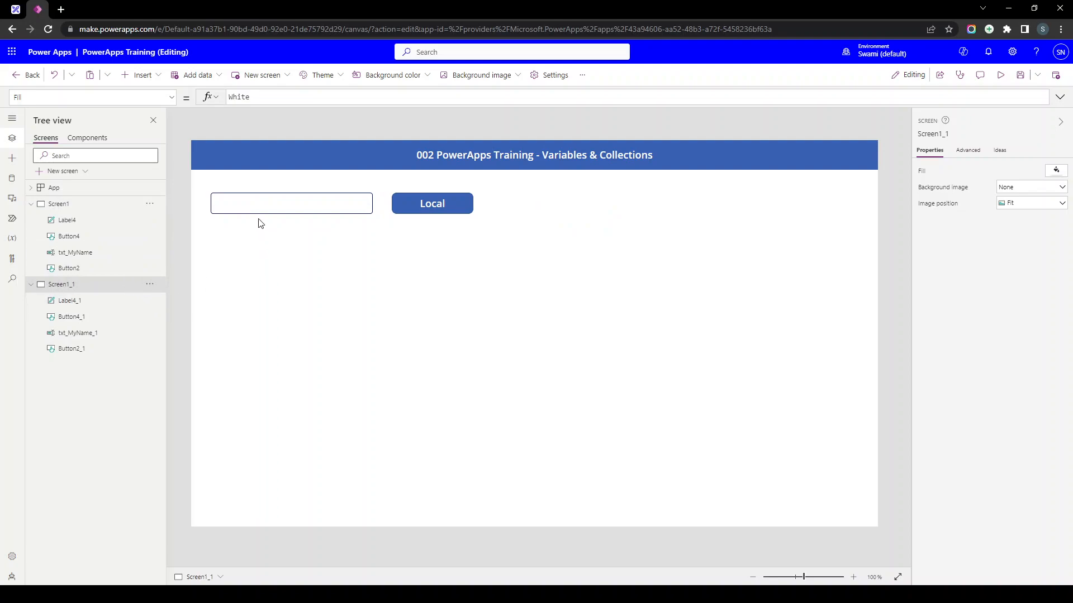
- Switch to the copied Screen1_1 and select its Local button
{"action": "left_click", "coordinate": [81, 205]}
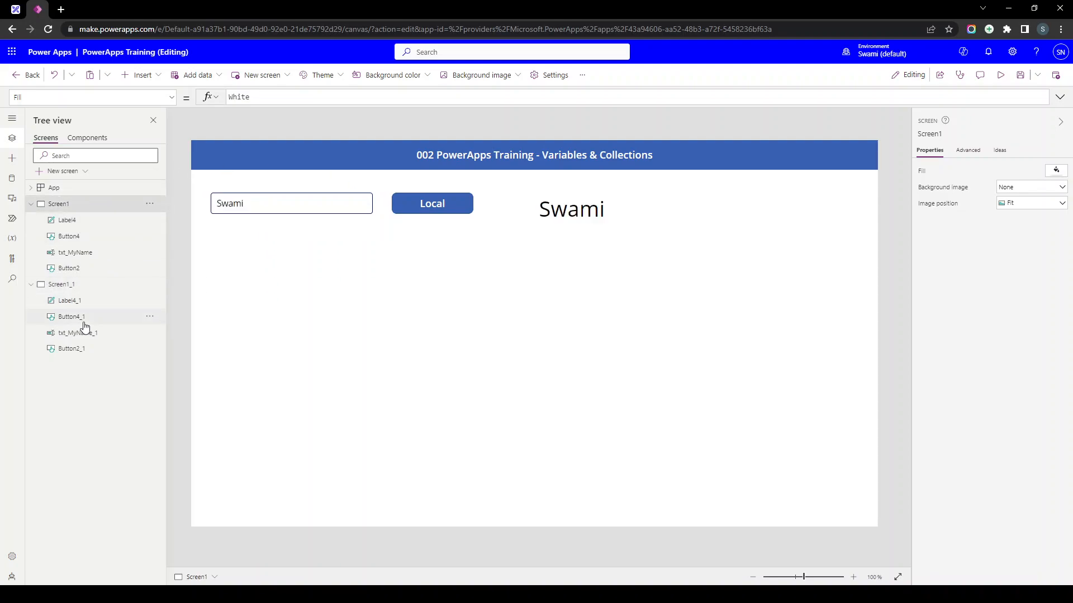
{"action": "left_click", "coordinate": [81, 285]}
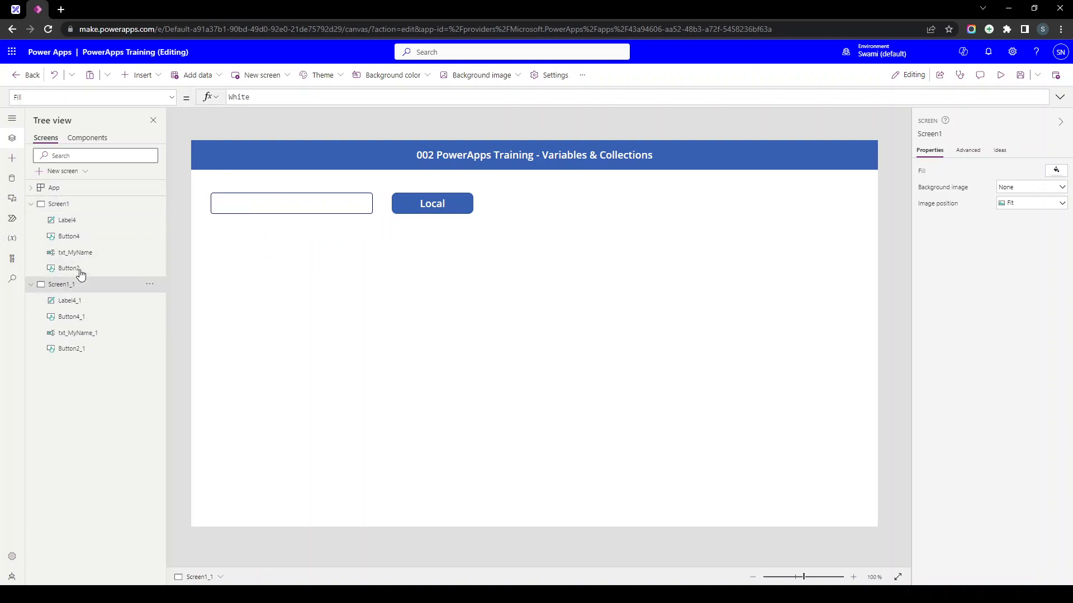
{"action": "left_click", "coordinate": [441, 208]}
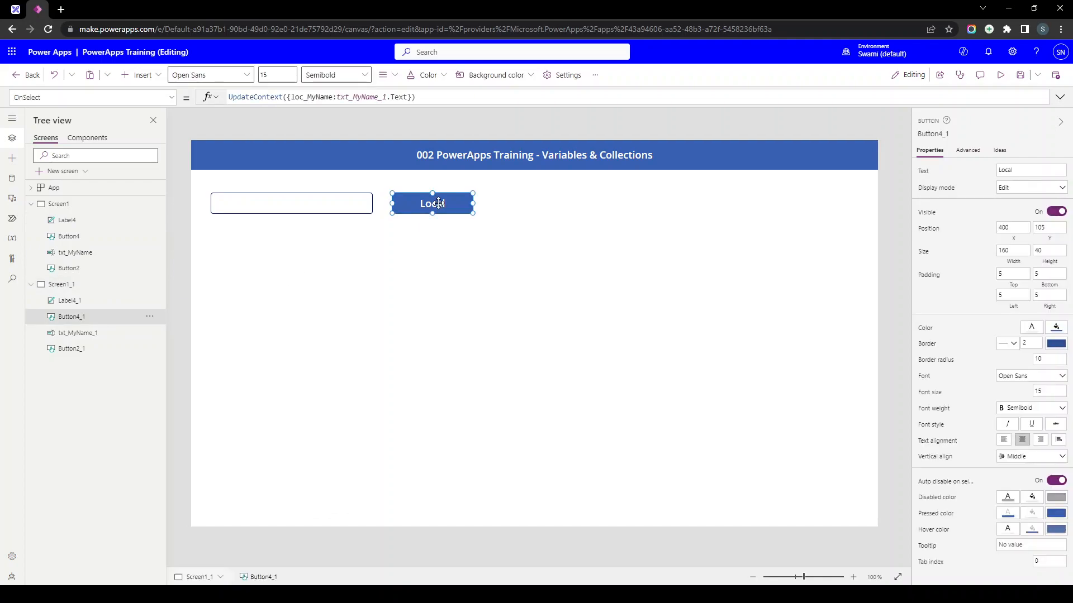
- Review its OnSelect storing txt_MyName_1.Text in loc_MyName, then start the preview
{"action": "left_click", "coordinate": [370, 98]}
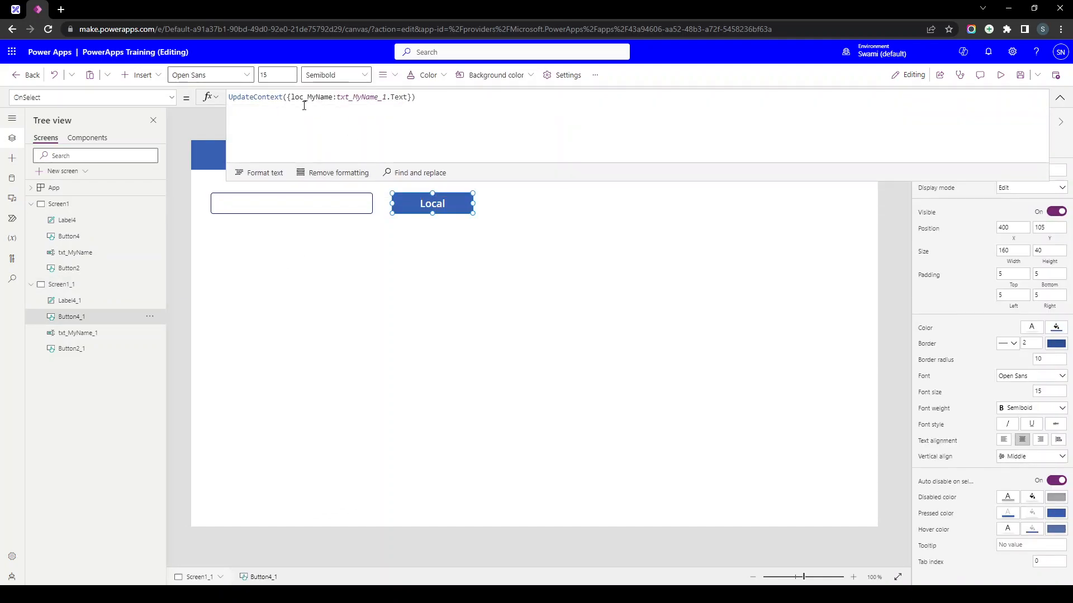
{"action": "left_click_drag", "start_coordinate": [416, 97], "coordinate": [229, 97]}
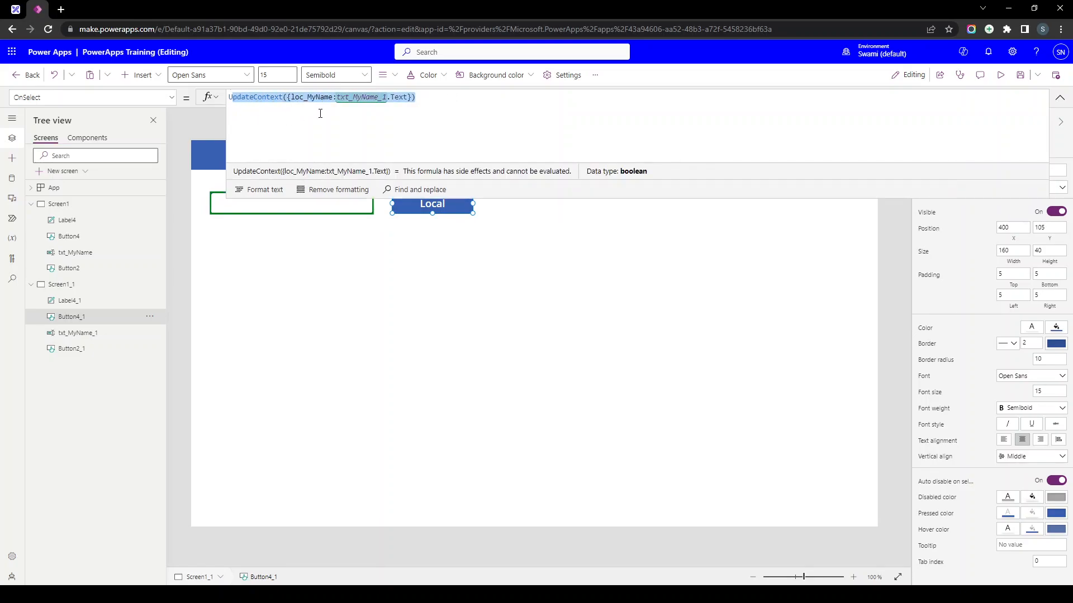
{"action": "left_click", "coordinate": [363, 98]}
{"action": "double_click", "coordinate": [362, 99]}
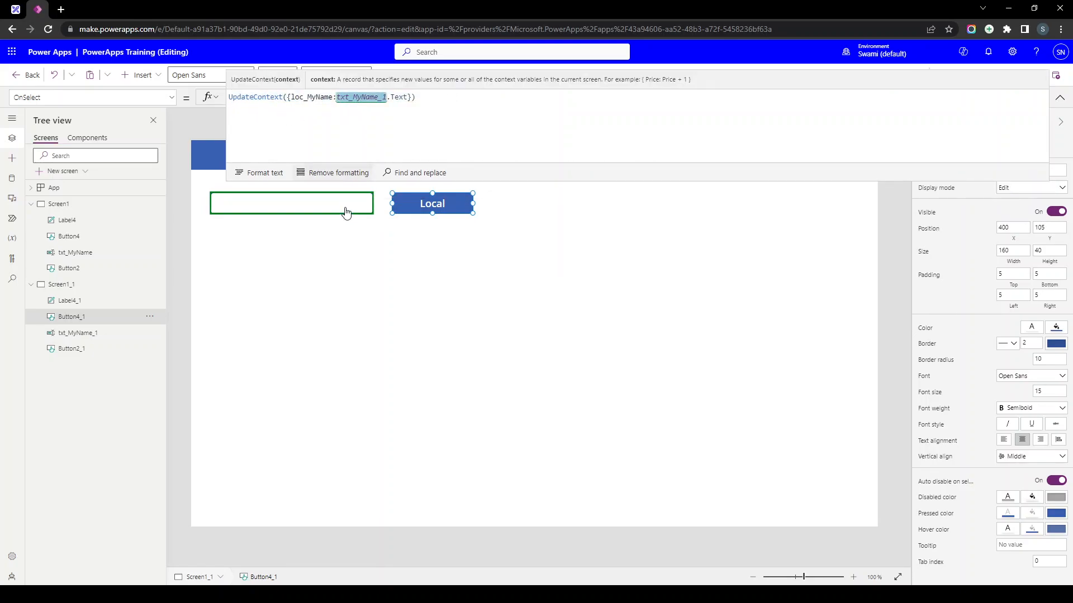
{"action": "double_click", "coordinate": [313, 97]}
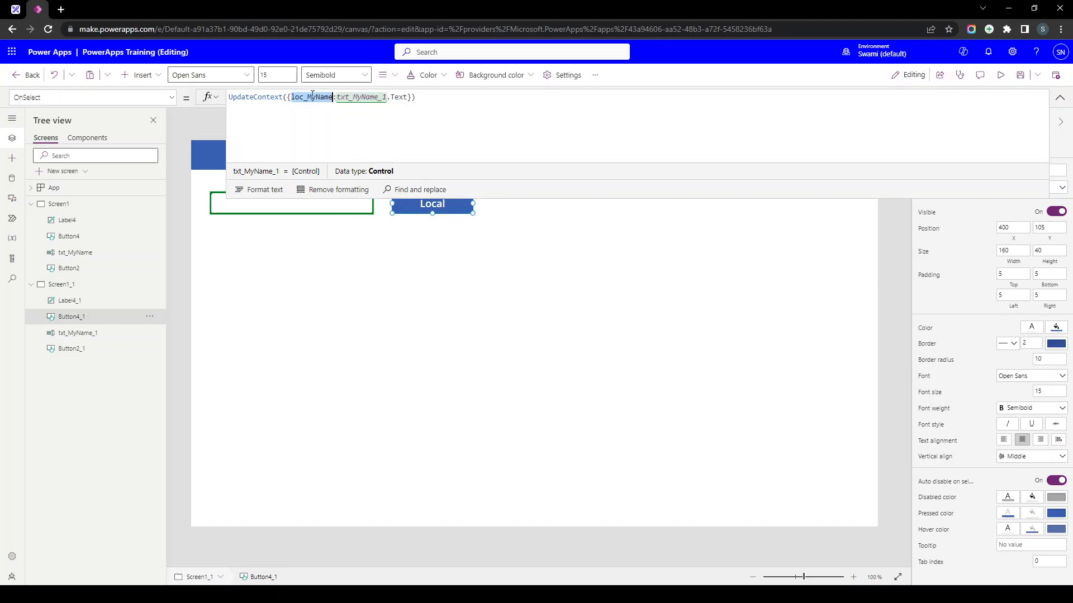
{"action": "left_click", "coordinate": [1059, 97]}
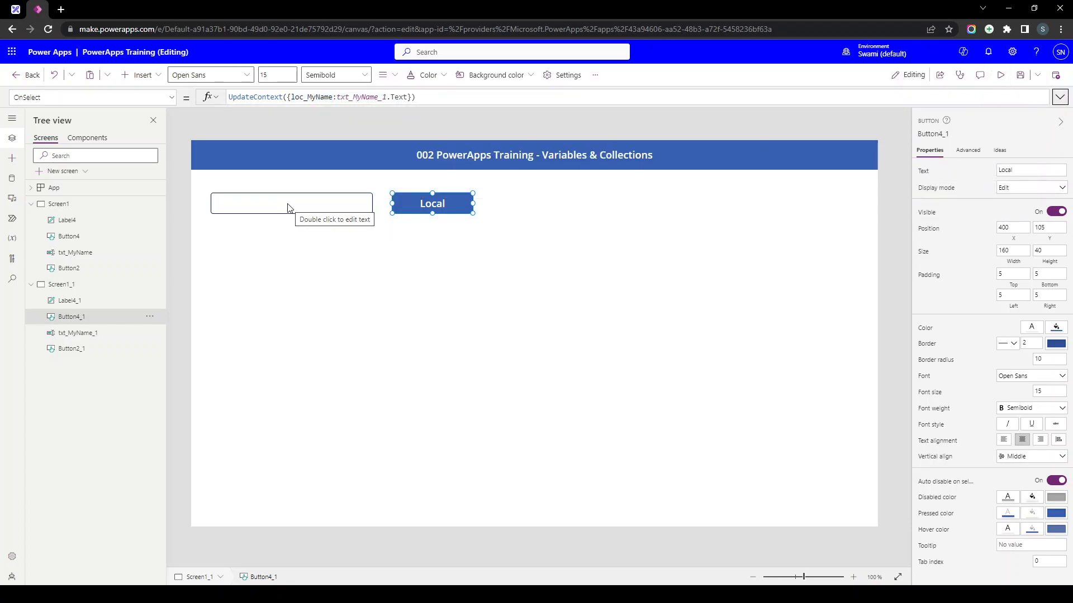
{"action": "left_click", "coordinate": [1000, 75]}
- In preview, submit the name John via Local so the copied label shows it, then exit preview
{"action": "left_click", "coordinate": [271, 172]}
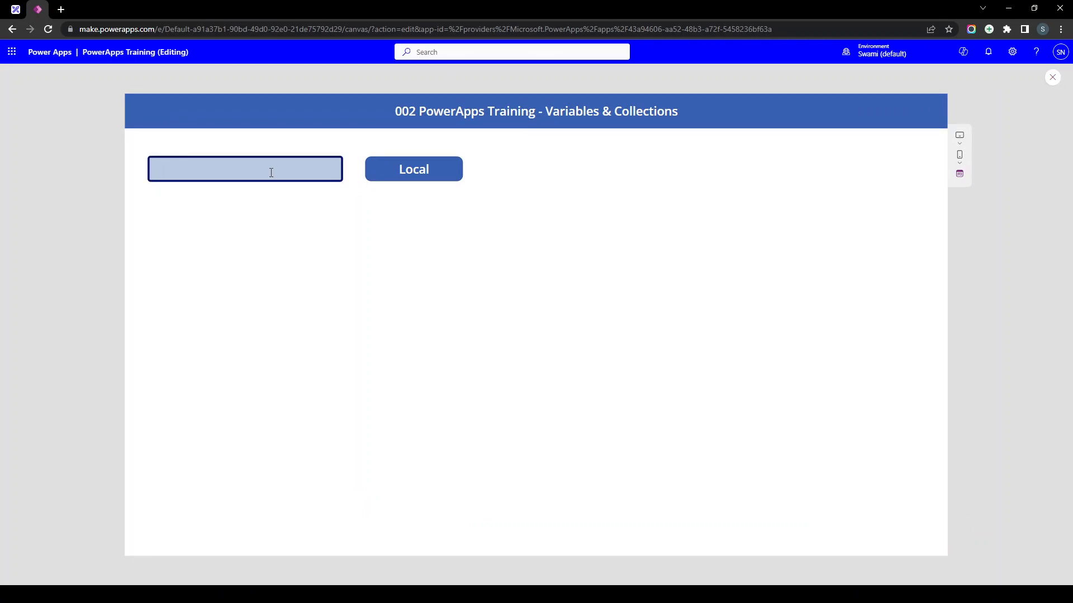
{"action": "type", "text": "John"}
{"action": "left_click", "coordinate": [440, 183]}
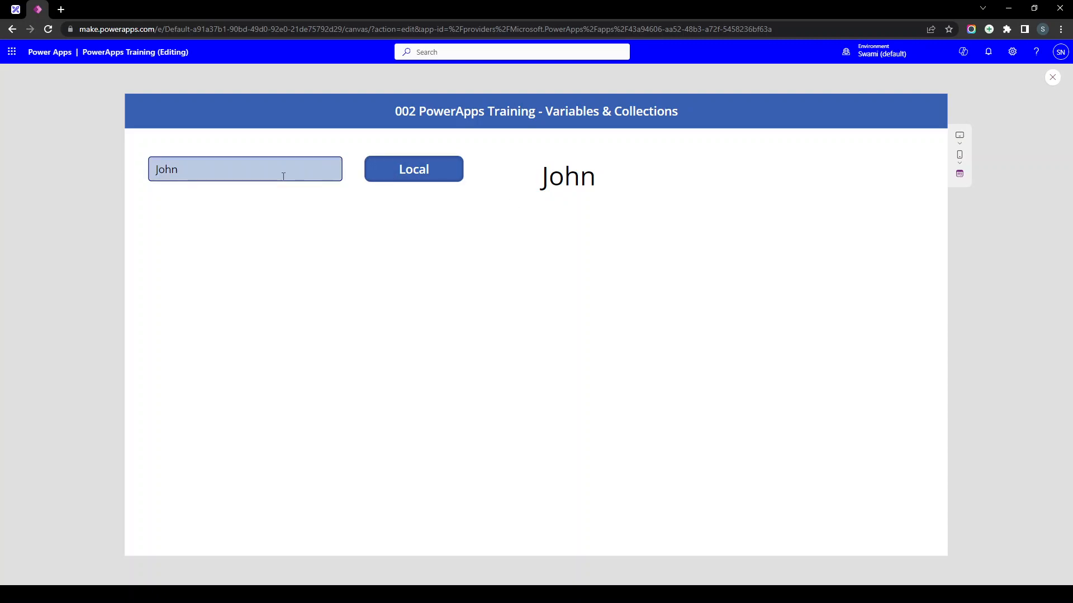
{"action": "left_click_drag", "start_coordinate": [545, 200], "coordinate": [634, 195]}
{"action": "key", "text": "Escape"}
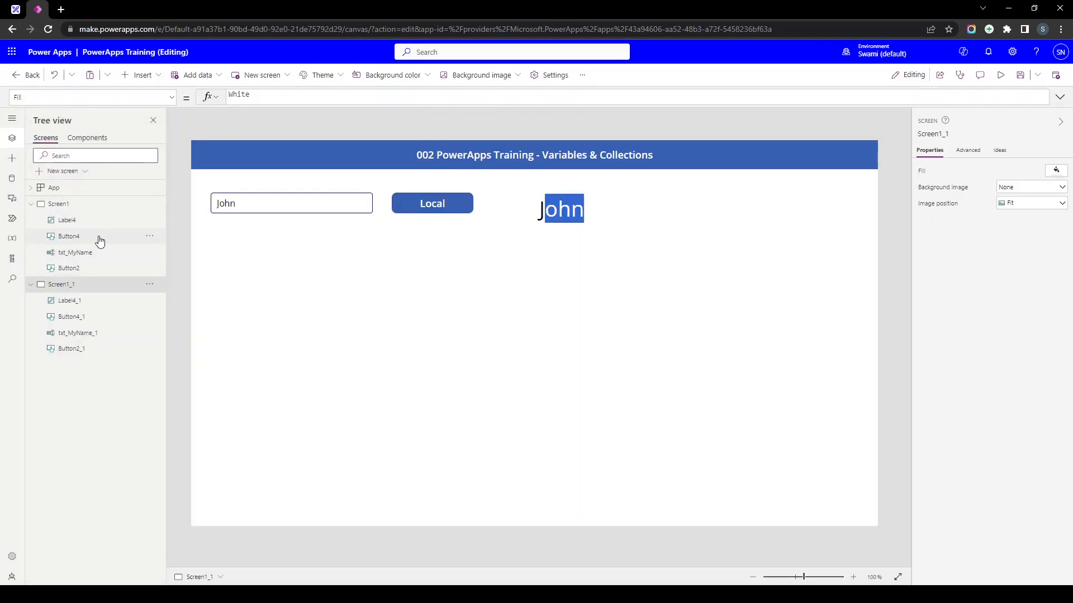
- Check Screen1's label, then preview Screen1_1, replace John with a new name and submit via Local
{"action": "left_click", "coordinate": [72, 205]}
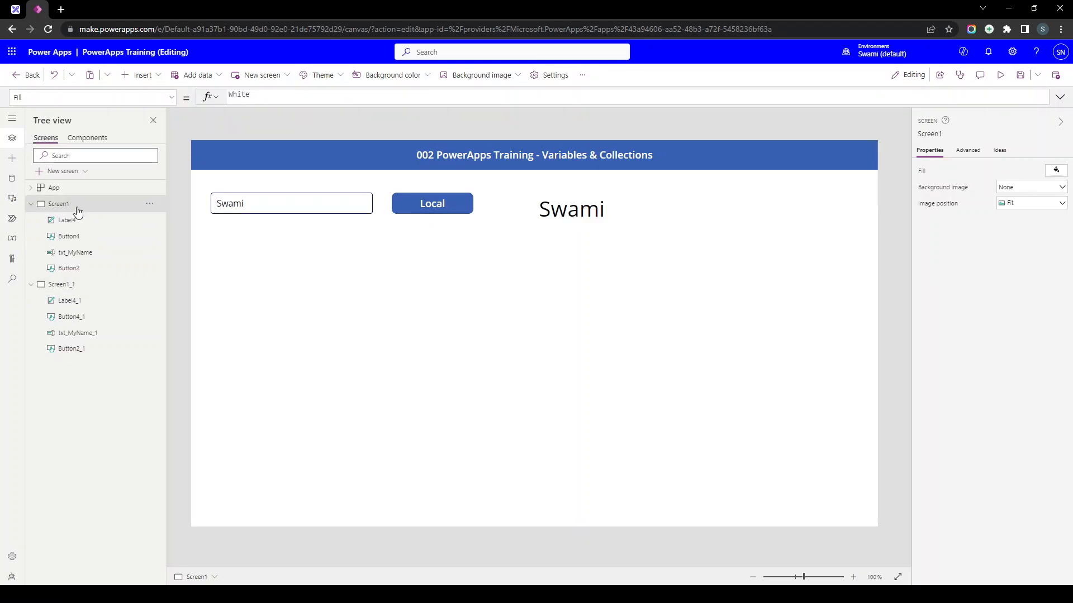
{"action": "left_click", "coordinate": [568, 215]}
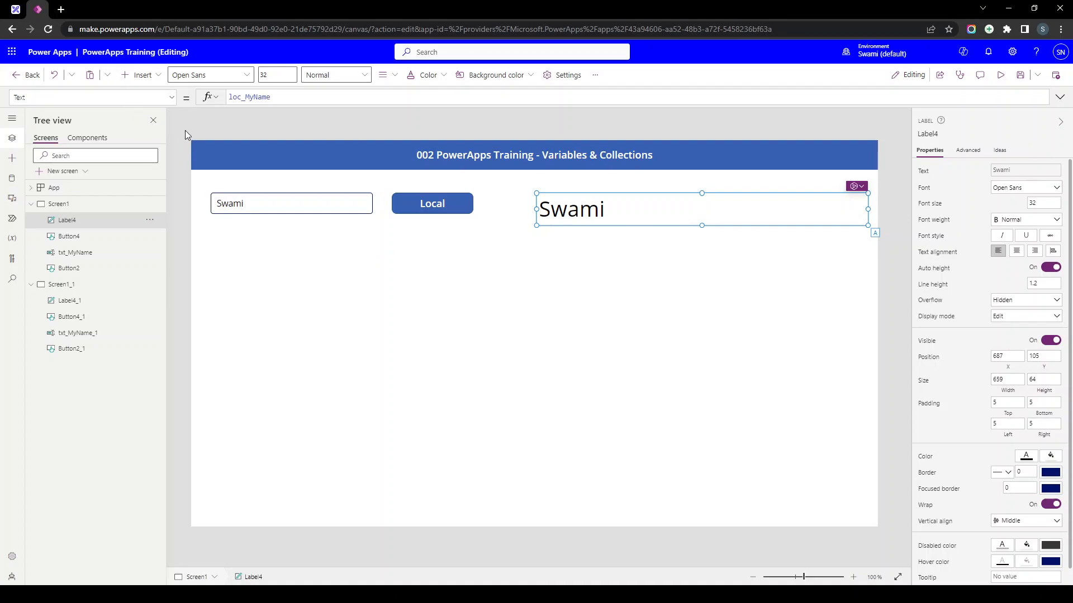
{"action": "left_click", "coordinate": [77, 291]}
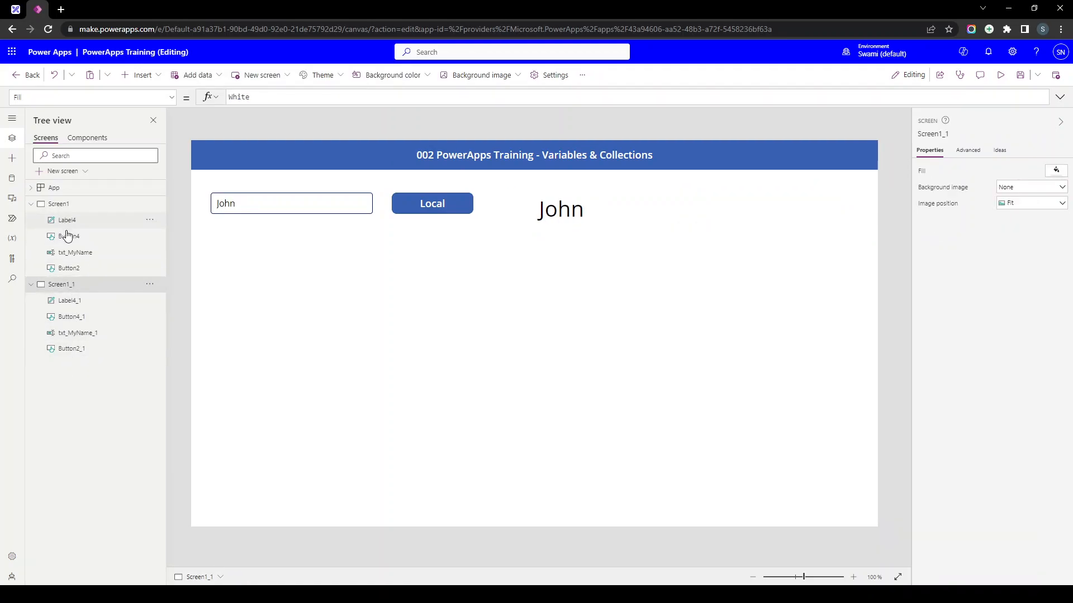
{"action": "left_click", "coordinate": [999, 75]}
{"action": "left_click", "coordinate": [271, 166]}
{"action": "double_click", "coordinate": [271, 165]}
{"action": "left_click", "coordinate": [444, 175]}
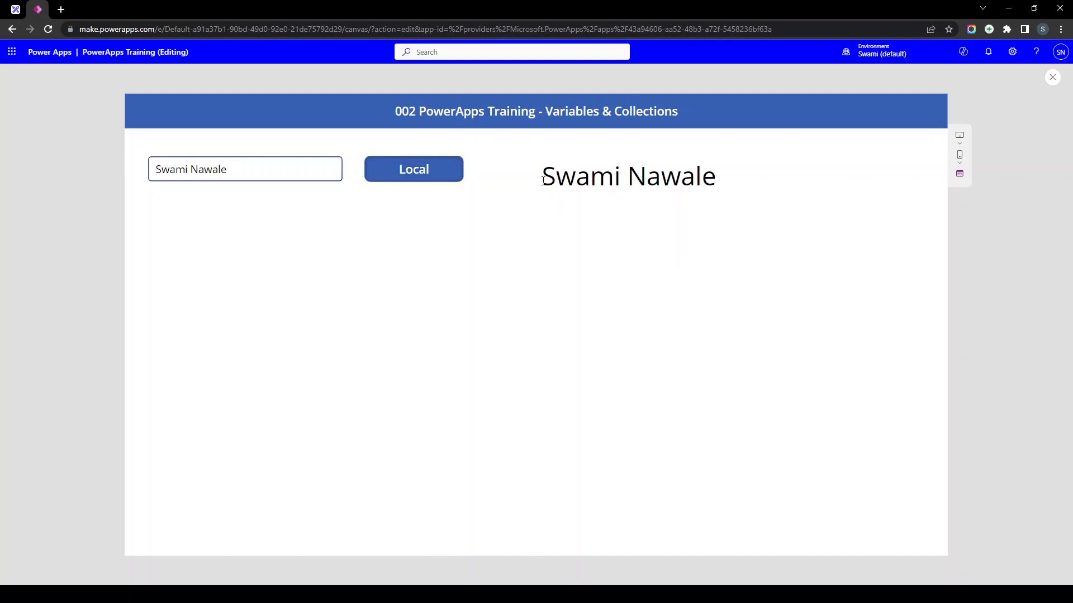
{"action": "key", "text": "Escape"}
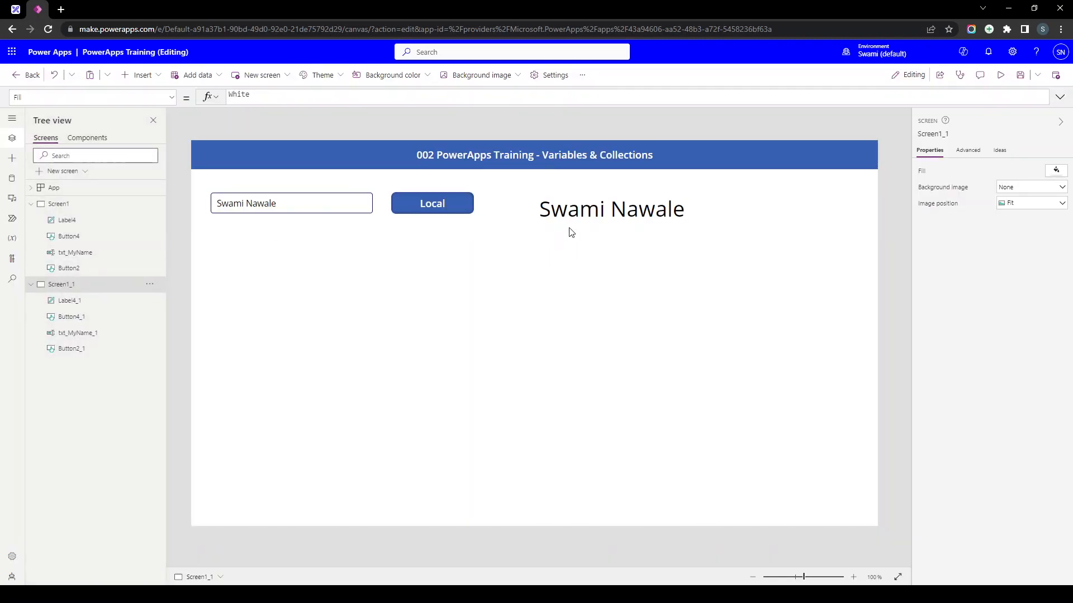
- Nudge Screen1_1's name label level with the Local button, then reselect Screen1's name box
{"action": "left_click", "coordinate": [578, 210]}
{"action": "left_click_drag", "start_coordinate": [579, 210], "coordinate": [574, 208]}
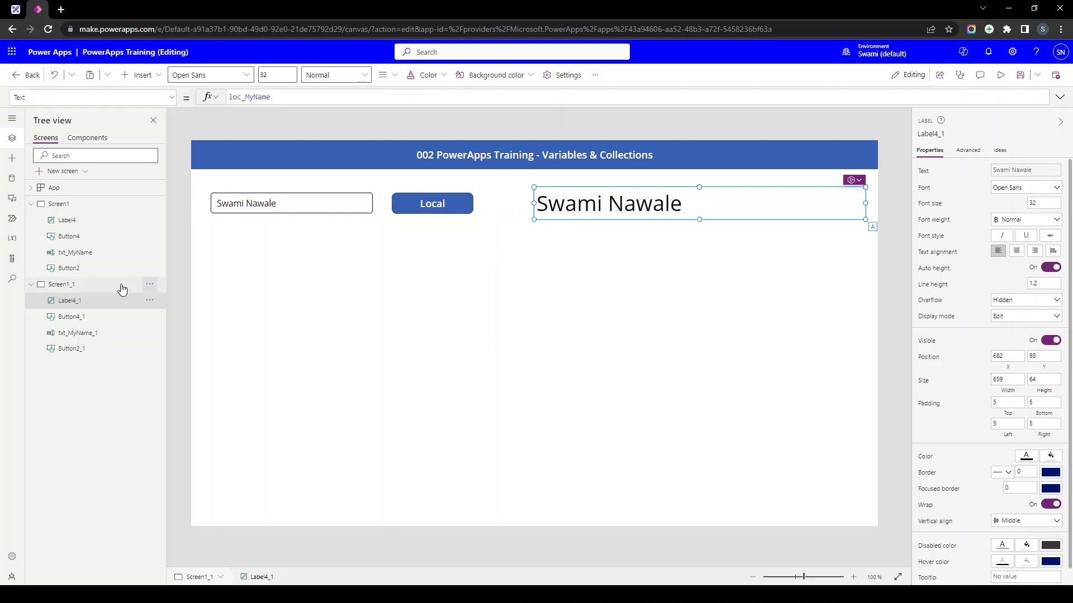
{"action": "left_click", "coordinate": [95, 204]}
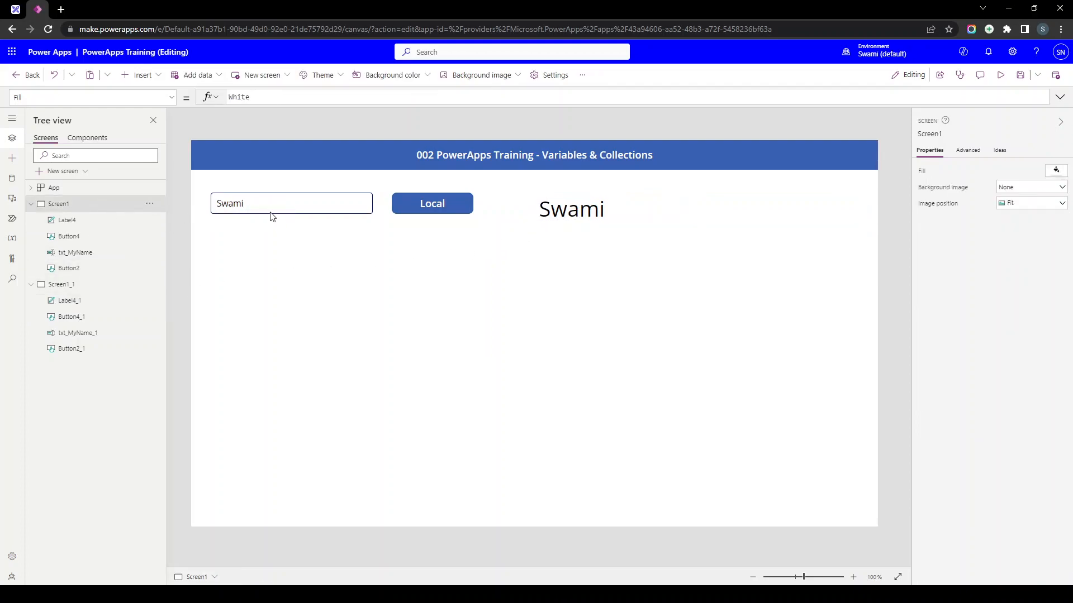
{"action": "left_click", "coordinate": [257, 206]}
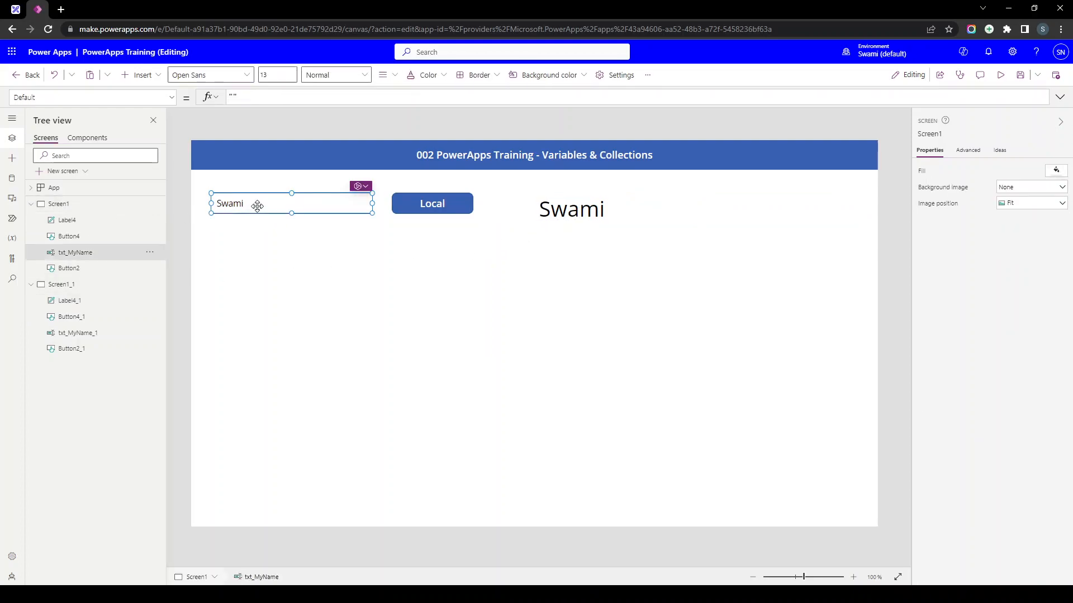
{"action": "left_click", "coordinate": [564, 222]}
{"action": "left_click", "coordinate": [459, 262]}
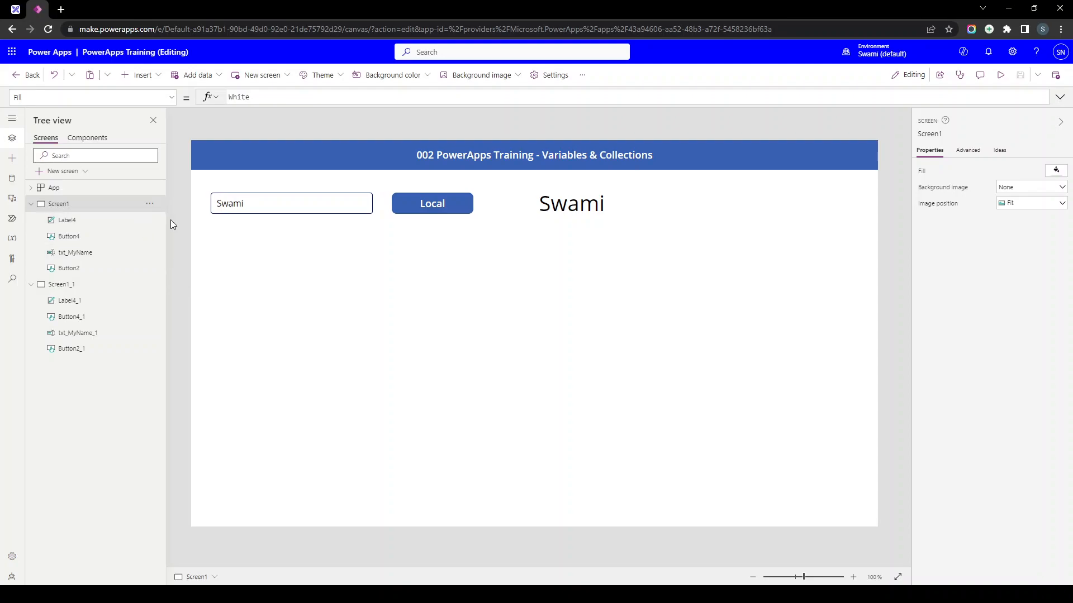
- Move the name label down-left, duplicate it as Label4_2, and centre the copy's text
{"action": "left_click_drag", "start_coordinate": [617, 224], "coordinate": [387, 349]}
{"action": "left_click", "coordinate": [301, 257]}
{"action": "key", "text": "ctrl+c"}
{"action": "key", "text": "ctrl+v"}
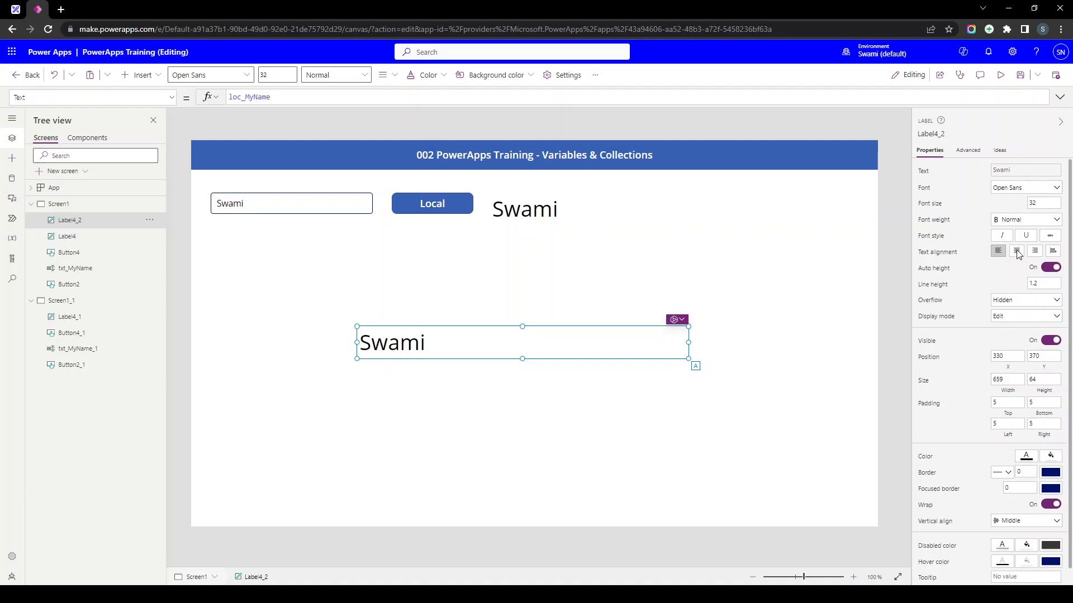
{"action": "left_click", "coordinate": [1017, 252]}
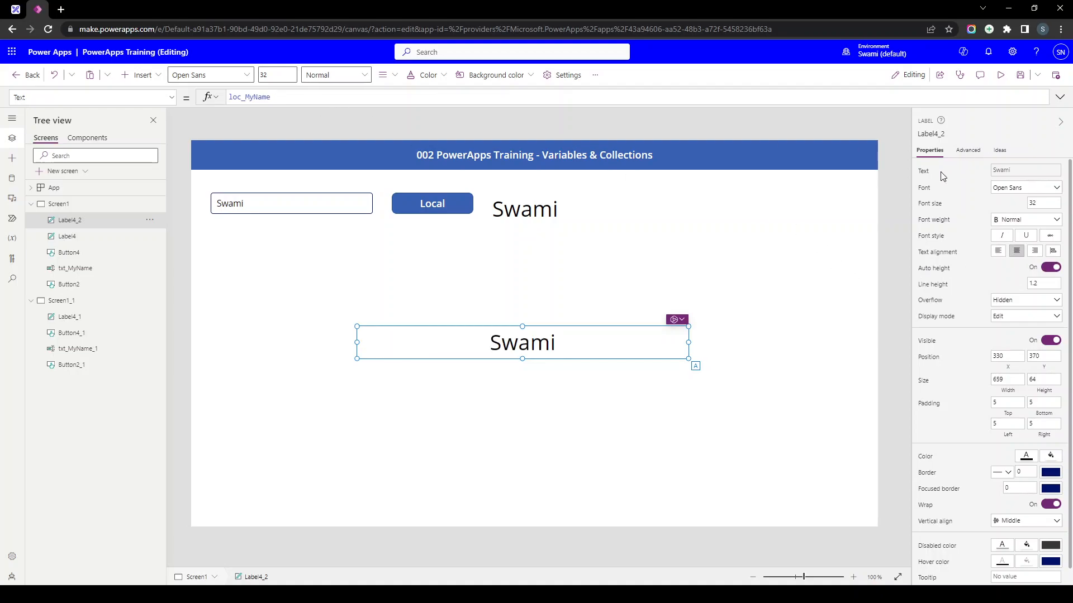
- Change the duplicate label's Text formula to User().FullName and shift the label up-left
{"action": "left_click", "coordinate": [930, 178]}
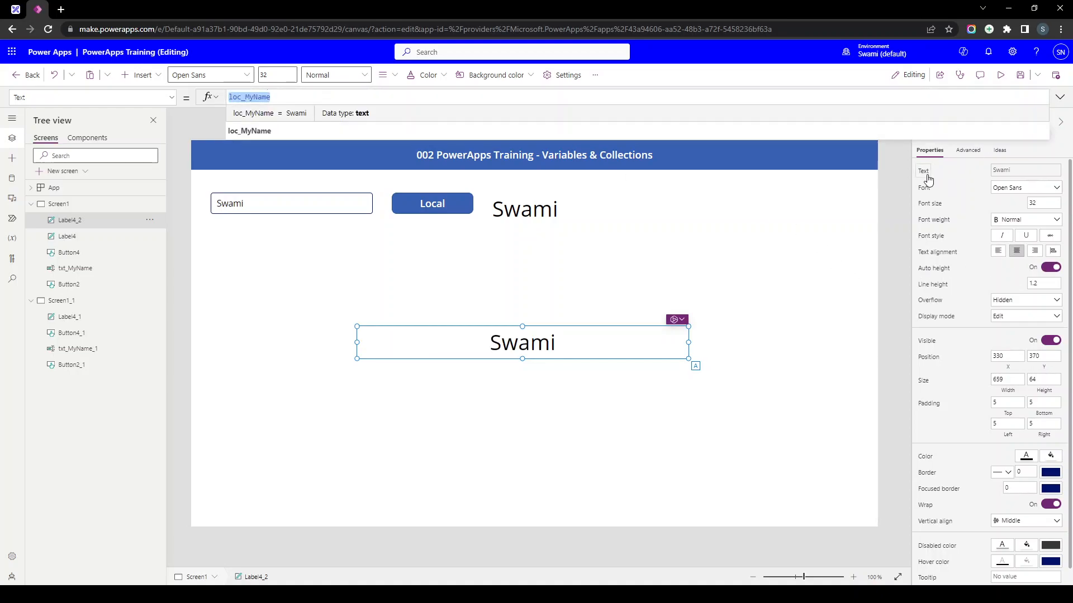
{"action": "key", "text": "BackSpace"}
{"action": "type", "text": "U"}
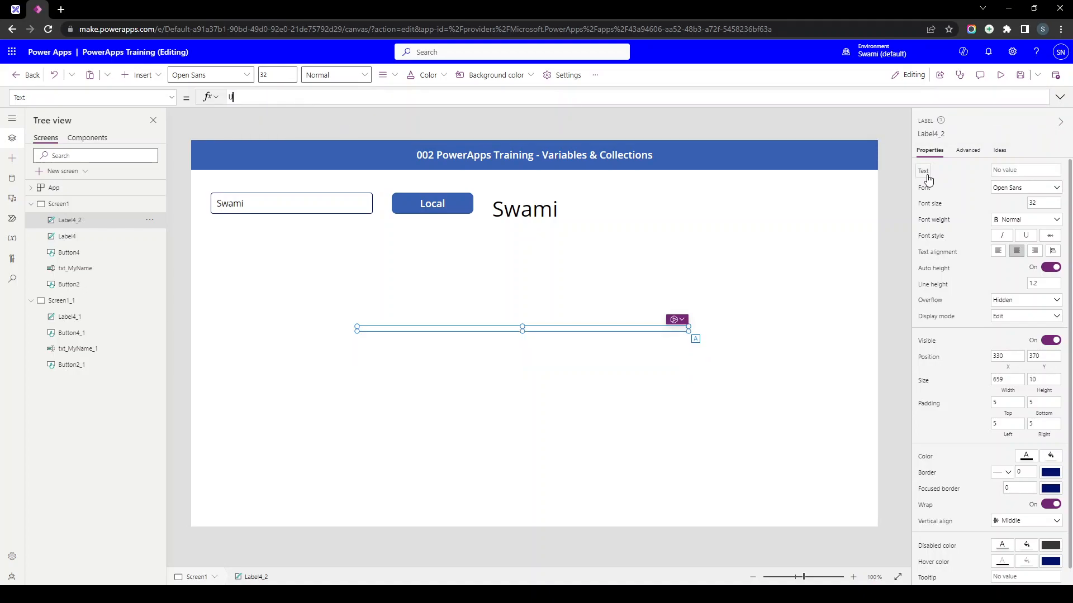
{"action": "type", "text": "ser"}
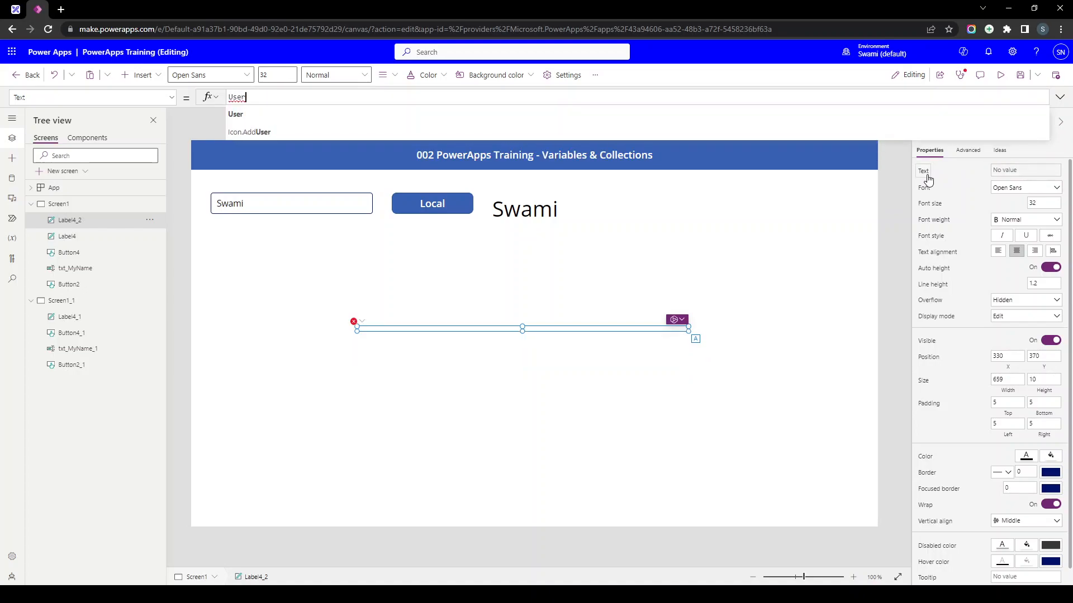
{"action": "type", "text": "()."}
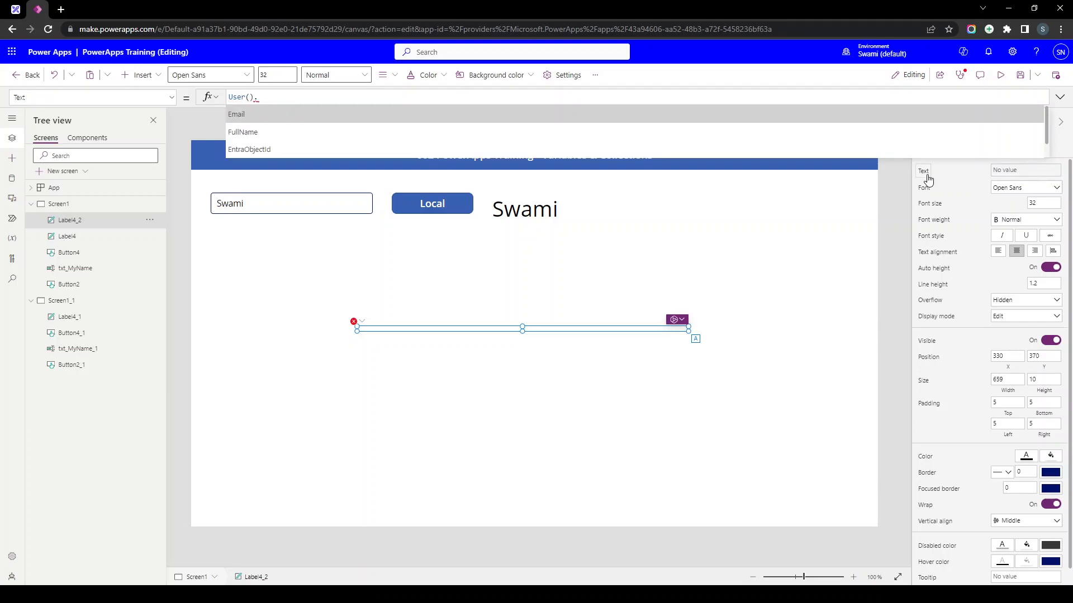
{"action": "key", "text": "Tab"}
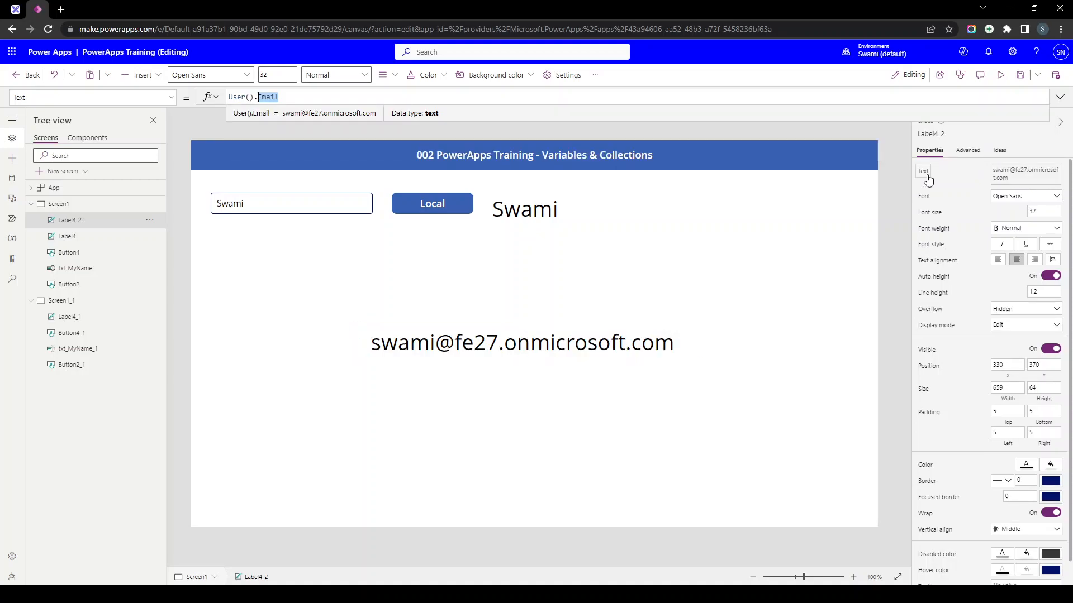
{"action": "key", "text": "BackSpace"}
{"action": "type", "text": "FullName"}
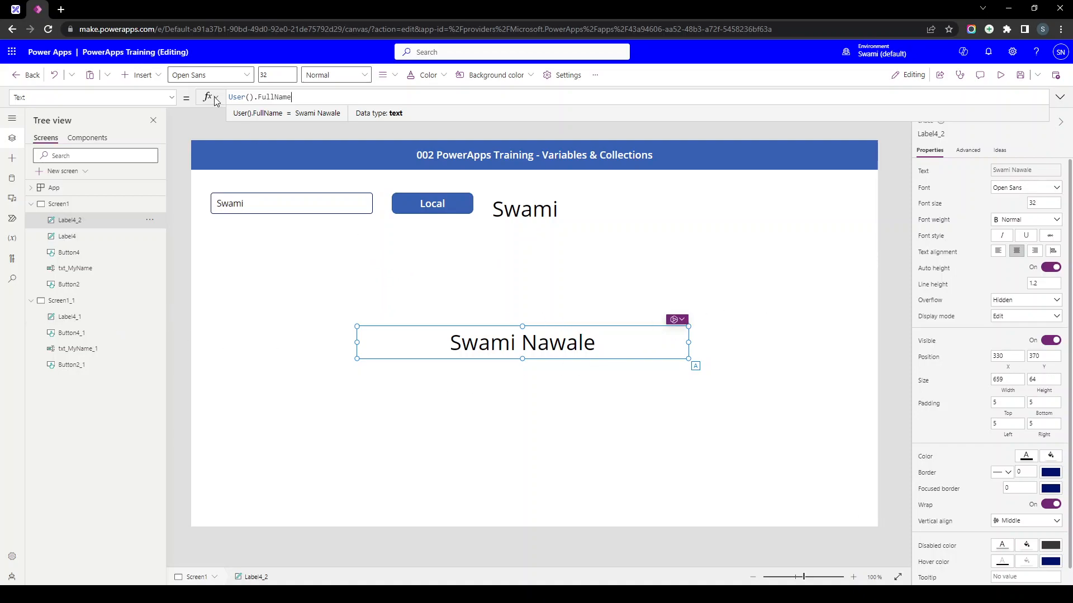
{"action": "left_click_drag", "start_coordinate": [504, 345], "coordinate": [484, 337]}
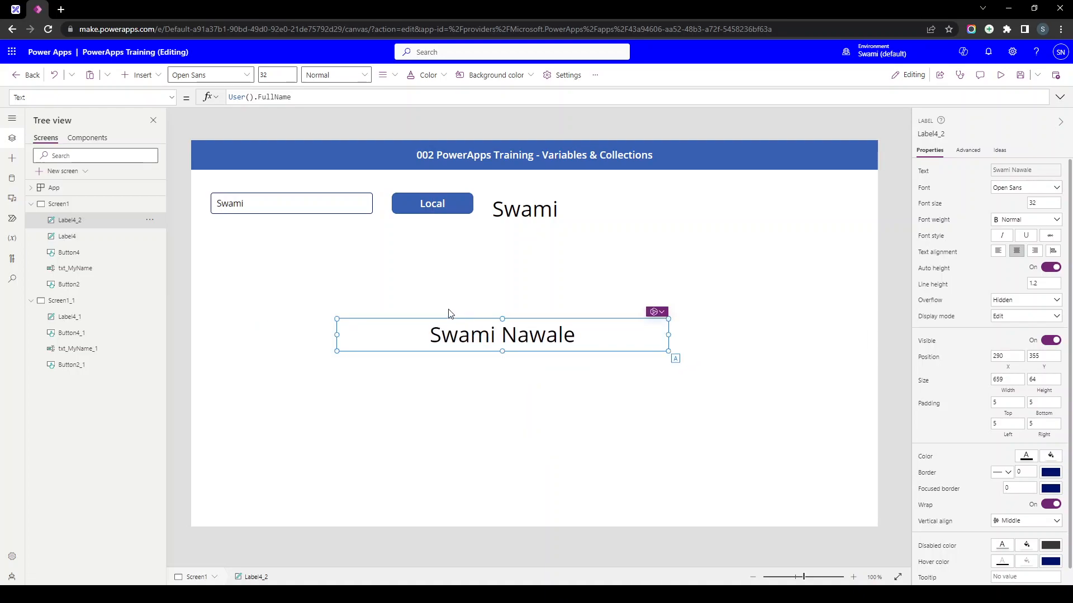
- Rewrite the label's Text formula as "Hello, " & User().FullName
{"action": "left_click_drag", "start_coordinate": [290, 98], "coordinate": [214, 99]}
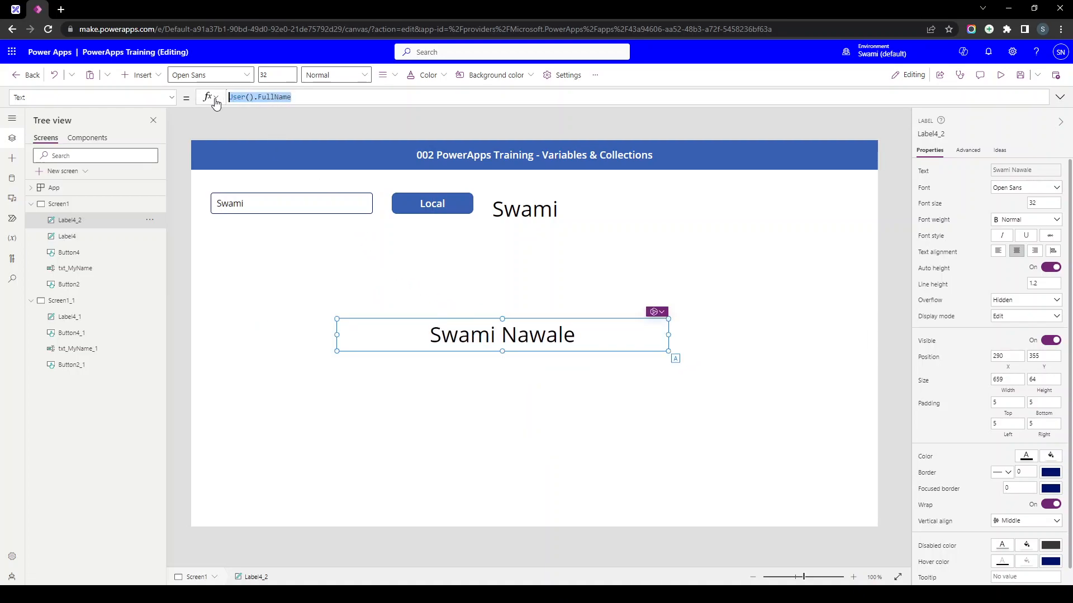
{"action": "left_click", "coordinate": [367, 304]}
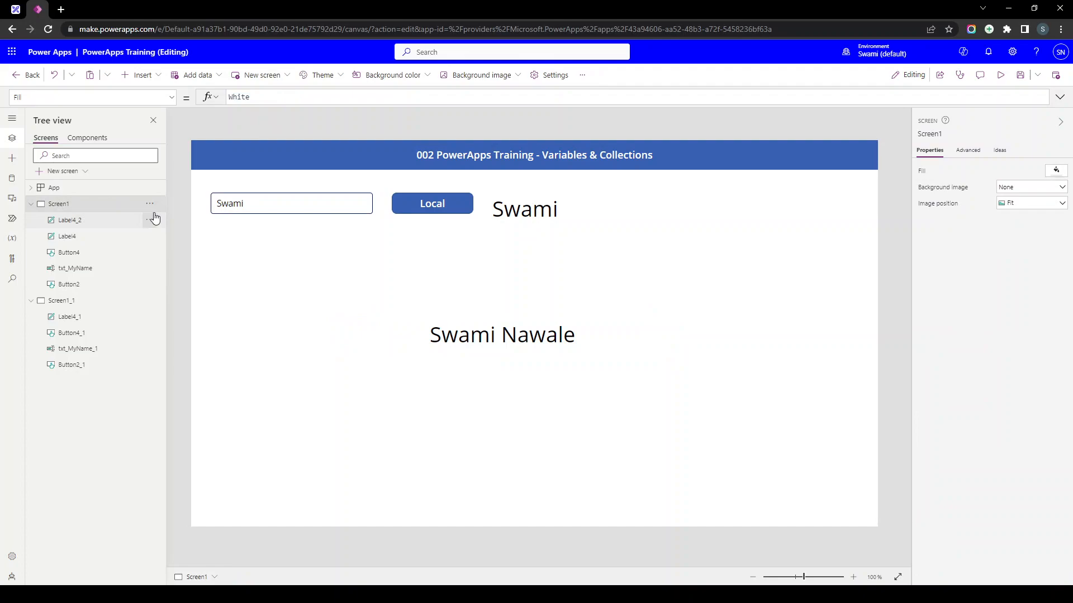
{"action": "left_click", "coordinate": [492, 338]}
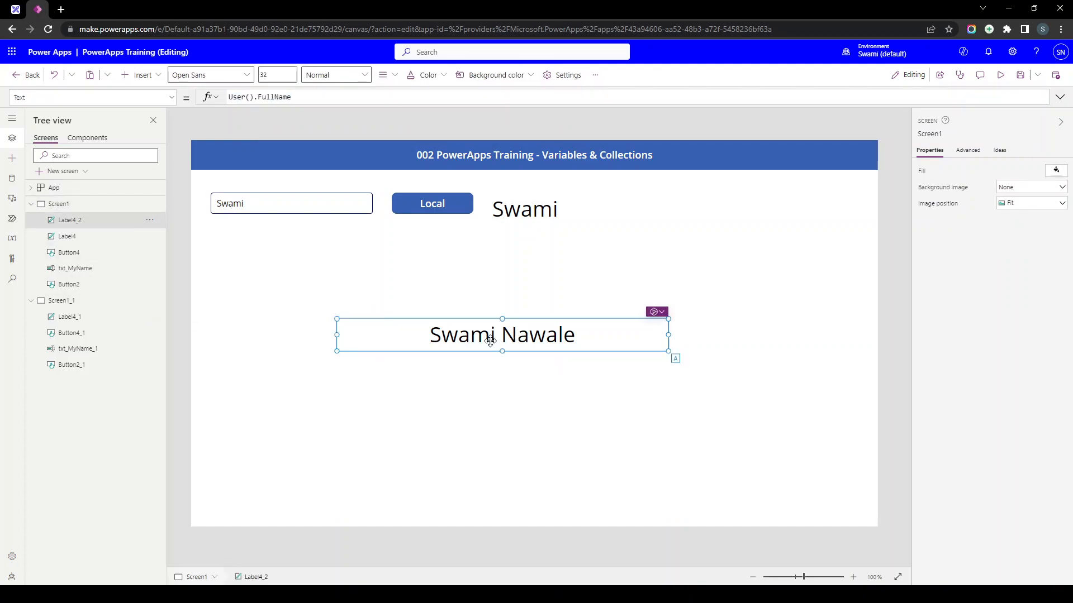
{"action": "key", "text": "ctrl+a"}
{"action": "key", "text": "BackSpace"}
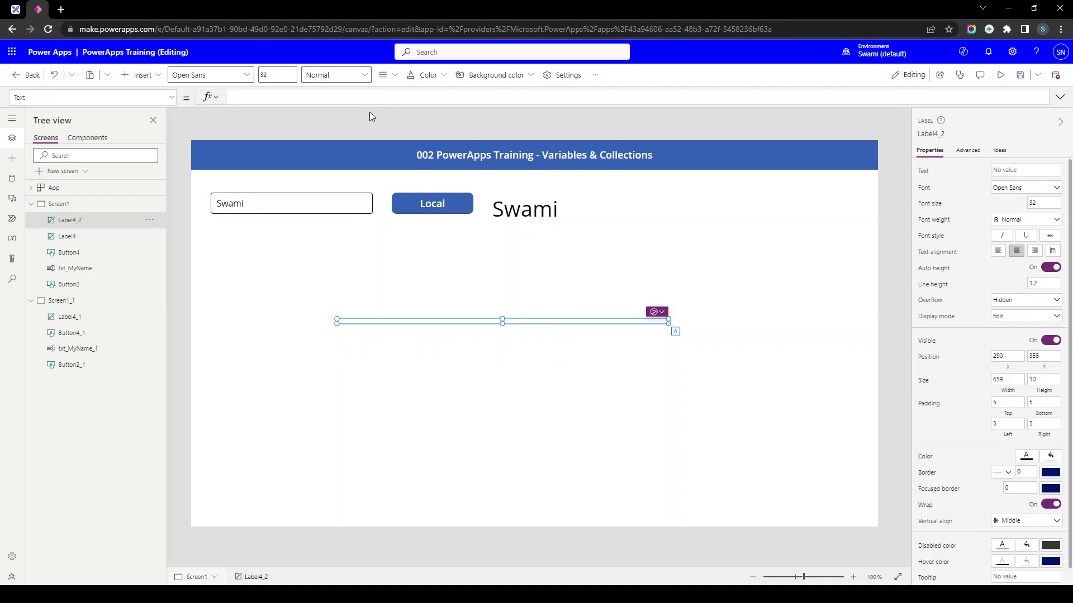
{"action": "type", "text": "\"Hello"}
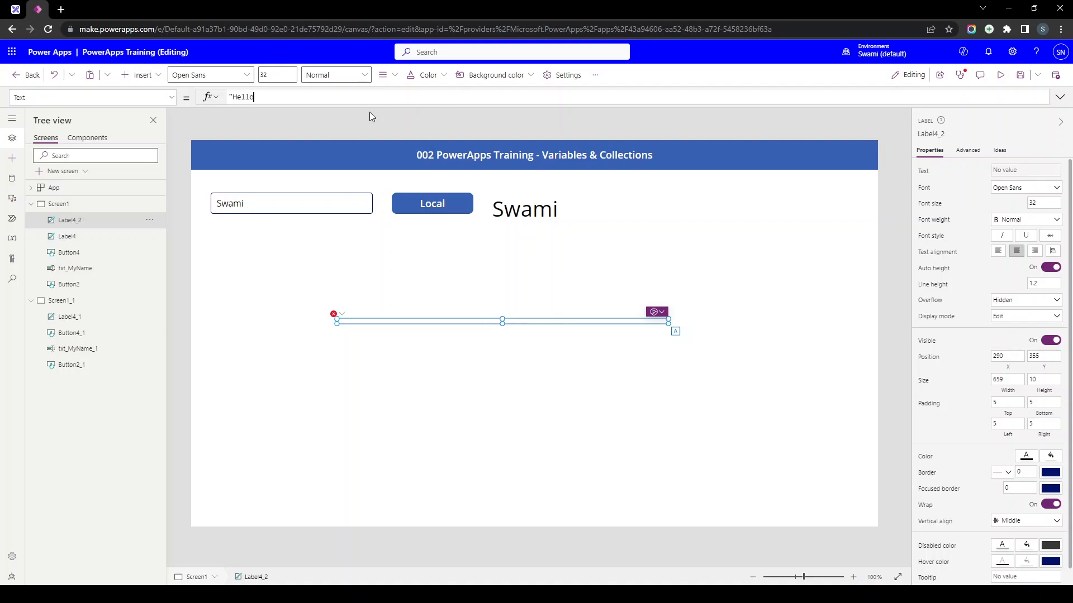
{"action": "type", "text": ", \""}
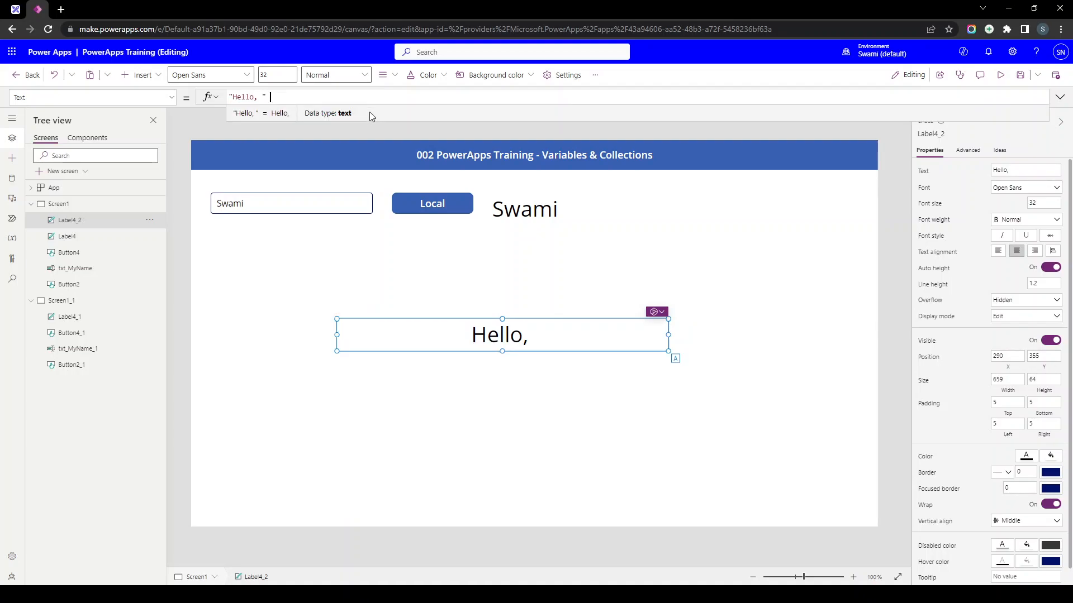
{"action": "type", "text": " & User().FullName"}
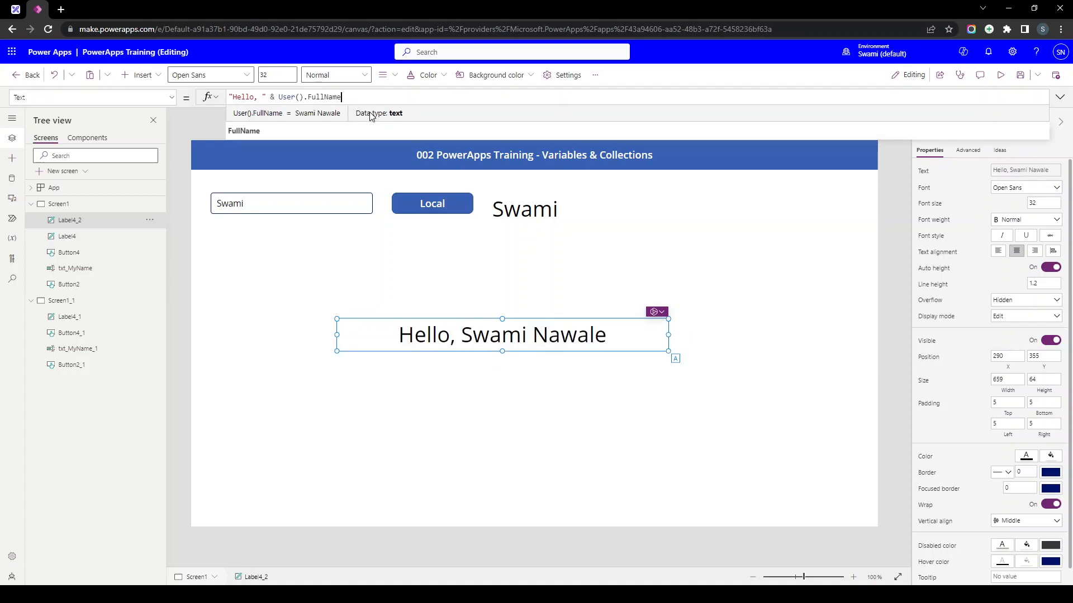
{"action": "left_click", "coordinate": [251, 97]}
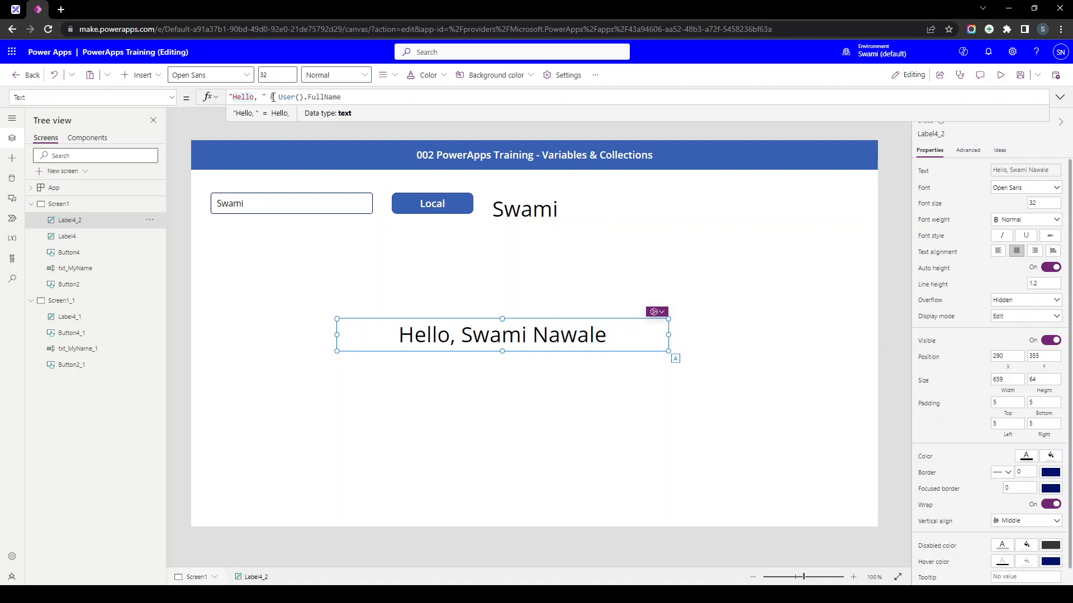
{"action": "key", "text": "super+period"}
- Insert a waving-hand emoji into the greeting label's formula from the emoji picker
{"action": "type", "text": "he"}
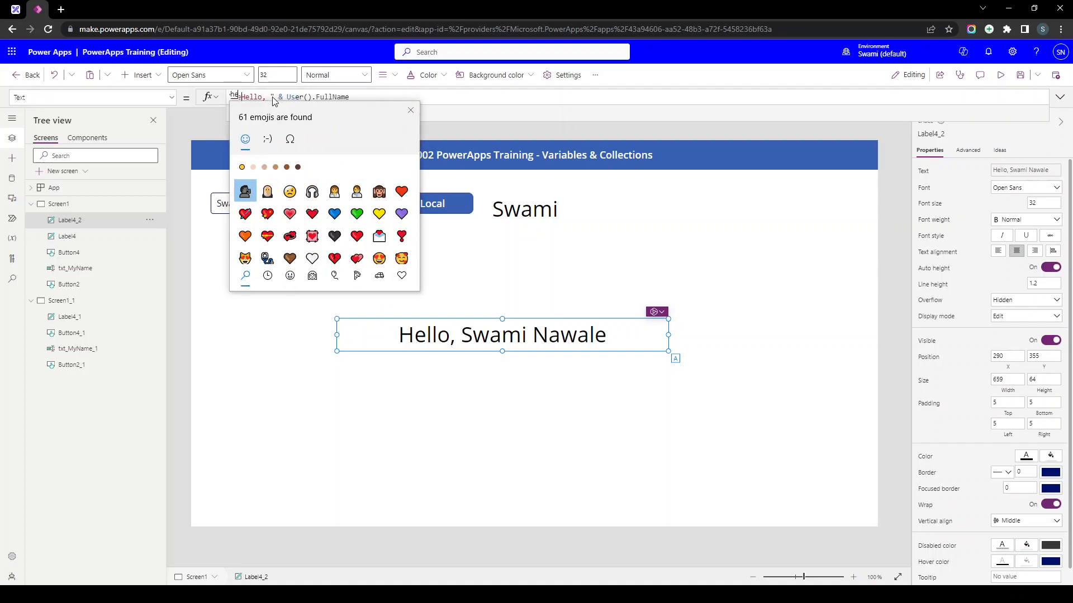
{"action": "type", "text": "ll"}
{"action": "left_click", "coordinate": [249, 193]}
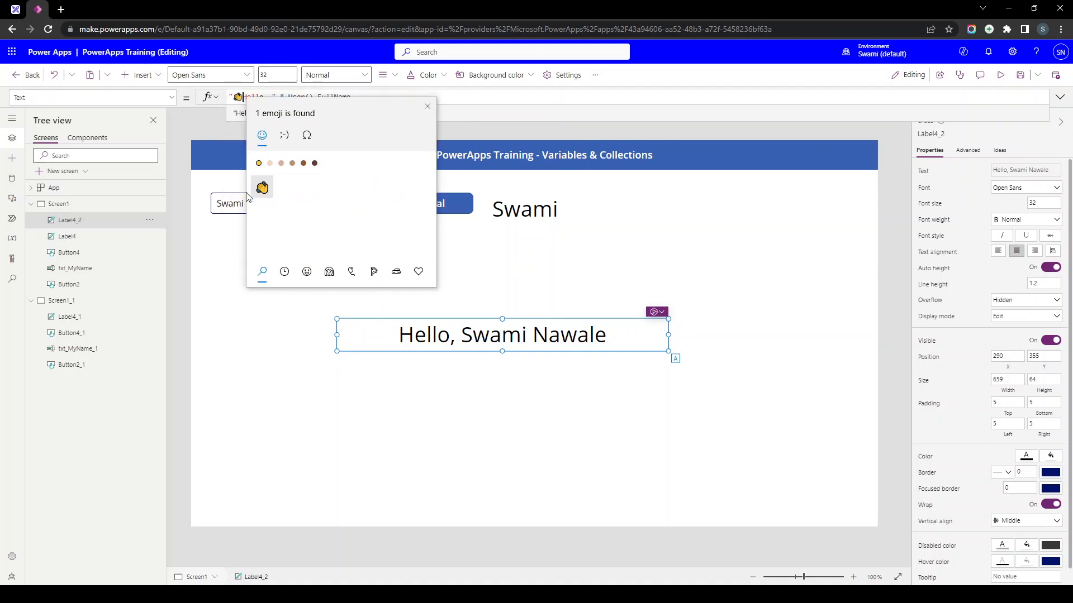
{"action": "key", "text": "Escape"}
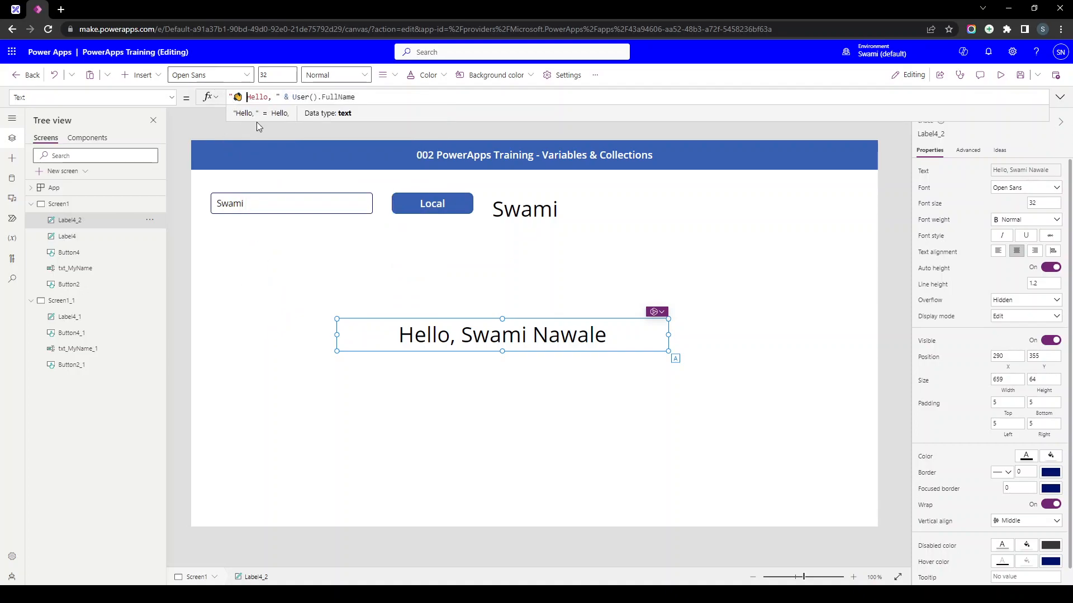
{"action": "left_click", "coordinate": [402, 299]}
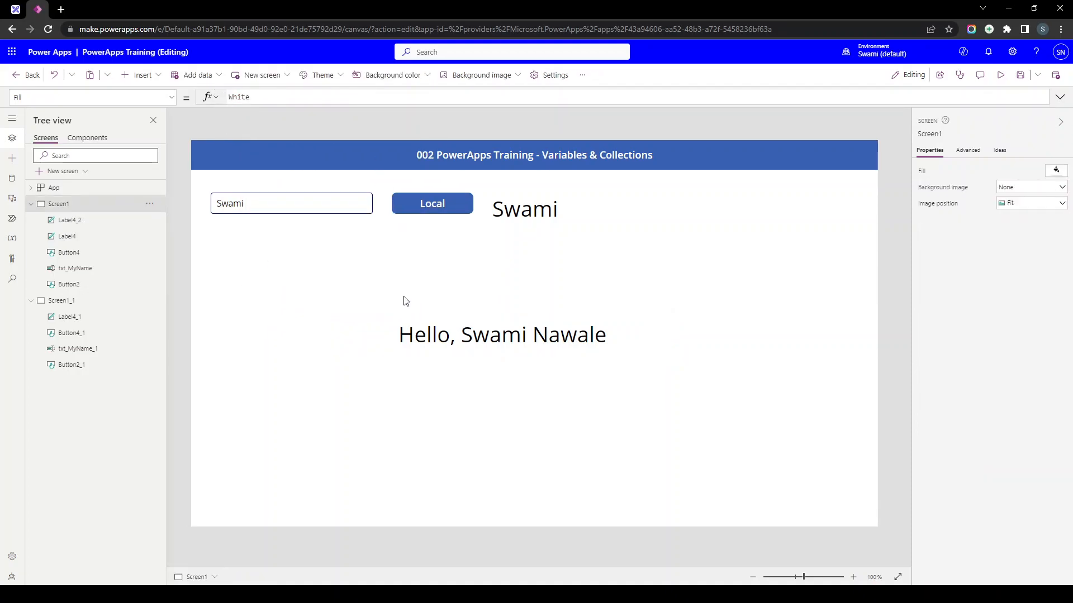
{"action": "left_click", "coordinate": [420, 344]}
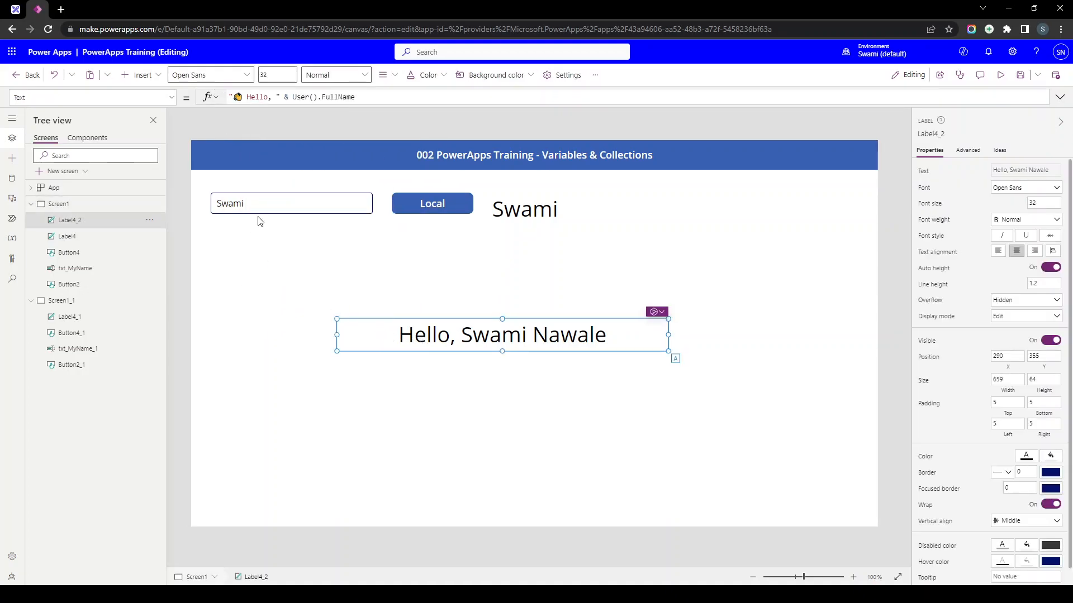
- Reposition the waving-hand emoji so it sits right after Hello in the formula
{"action": "left_click", "coordinate": [247, 95]}
{"action": "key", "text": "BackSpace"}
{"action": "key", "text": "BackSpace"}
{"action": "type", "text": "👋"}
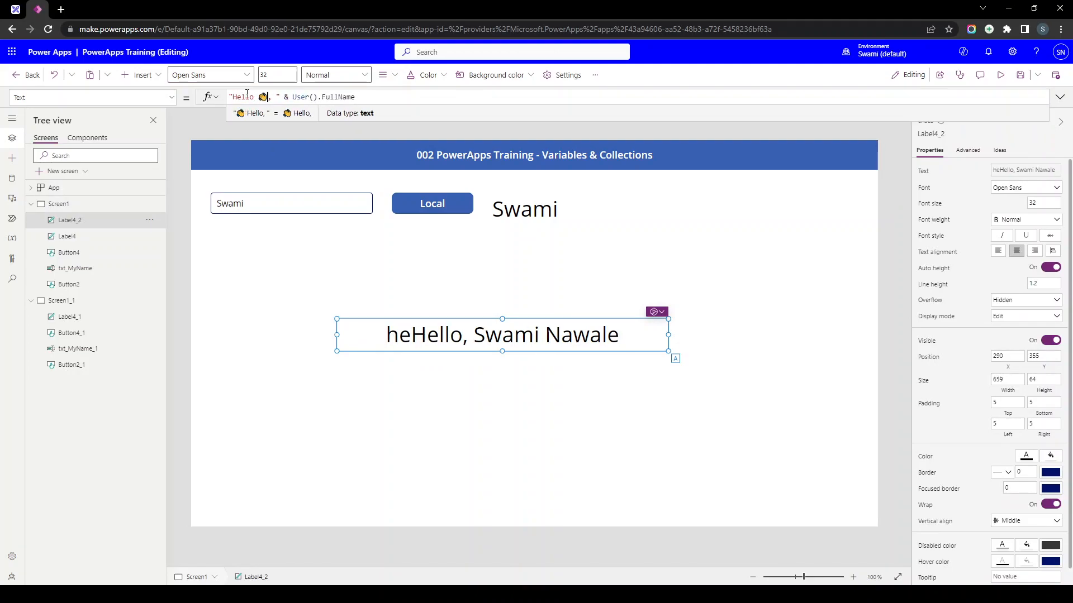
{"action": "key", "text": "ctrl+a"}
{"action": "key", "text": "Delete"}
{"action": "key", "text": "ctrl+v"}
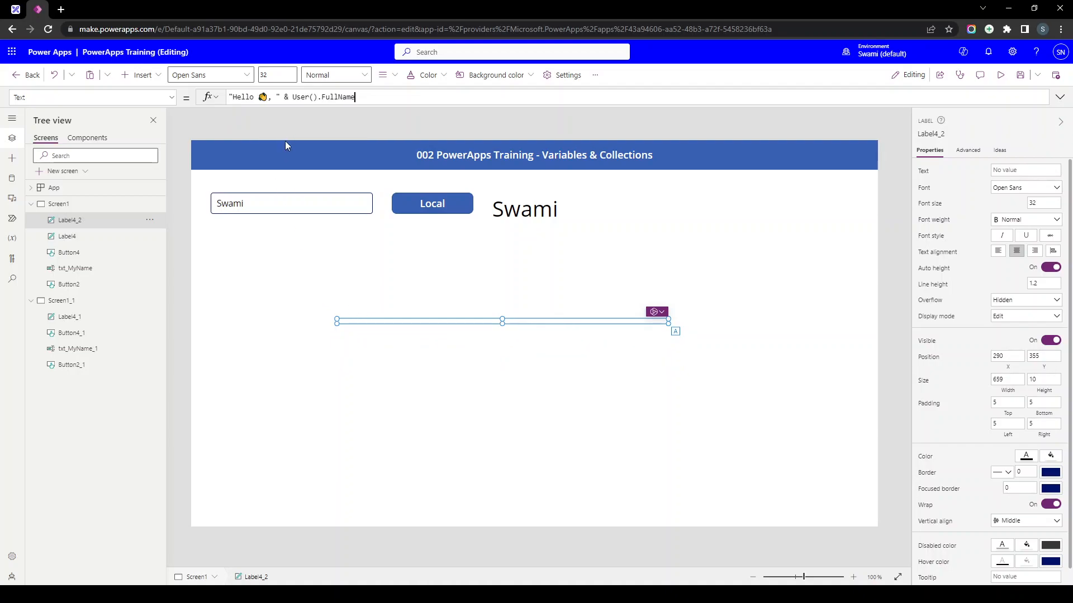
{"action": "left_click", "coordinate": [347, 294]}
{"action": "left_click", "coordinate": [458, 351]}
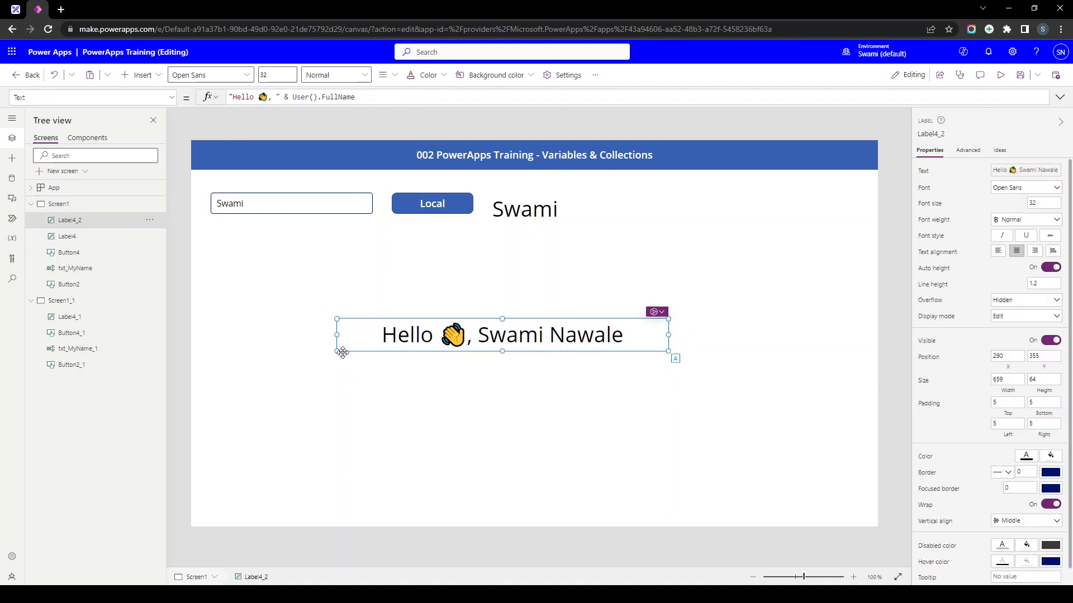
- Move the greeting label to the top right and delete the name box and Local button
{"action": "left_click_drag", "start_coordinate": [555, 338], "coordinate": [730, 202]}
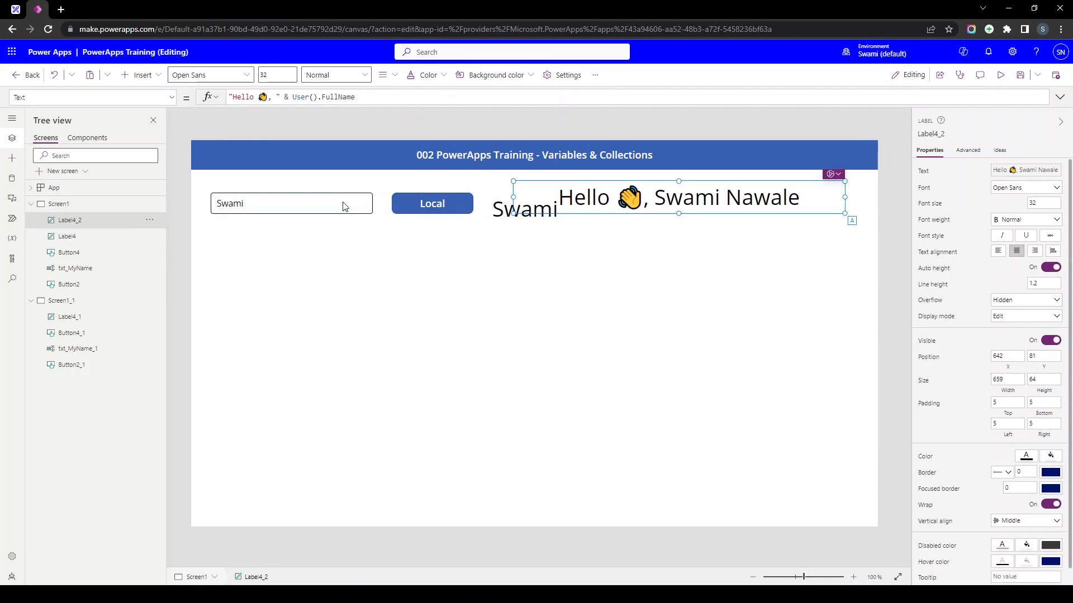
{"action": "left_click_drag", "start_coordinate": [243, 178], "coordinate": [485, 296]}
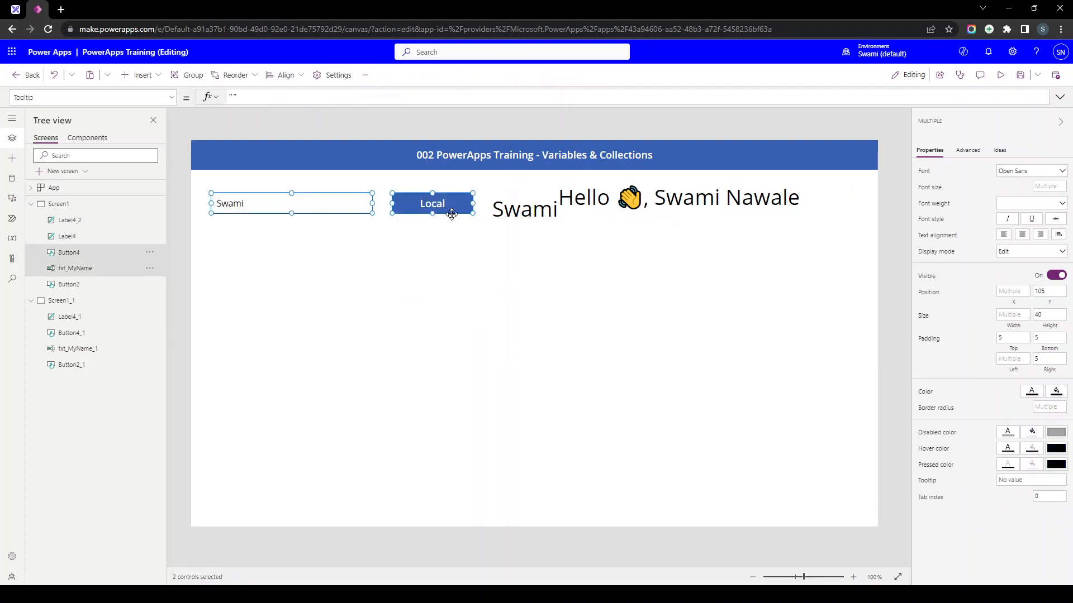
{"action": "key", "text": "Delete"}
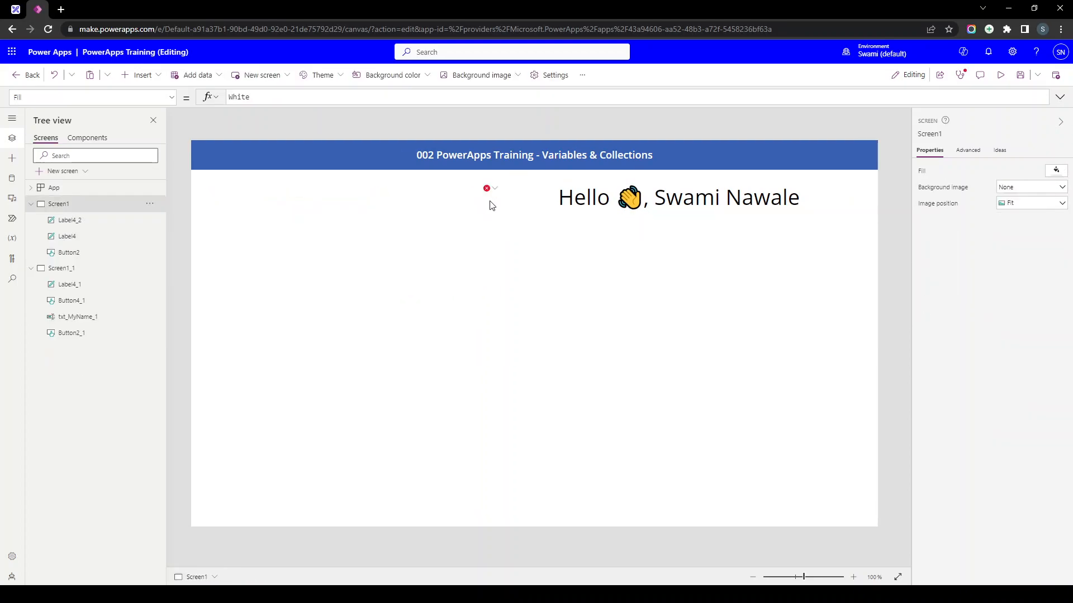
- Move the empty broken label aside and view its loc_MyName error in App checker
{"action": "left_click", "coordinate": [493, 196]}
{"action": "left_click_drag", "start_coordinate": [493, 196], "coordinate": [299, 290]}
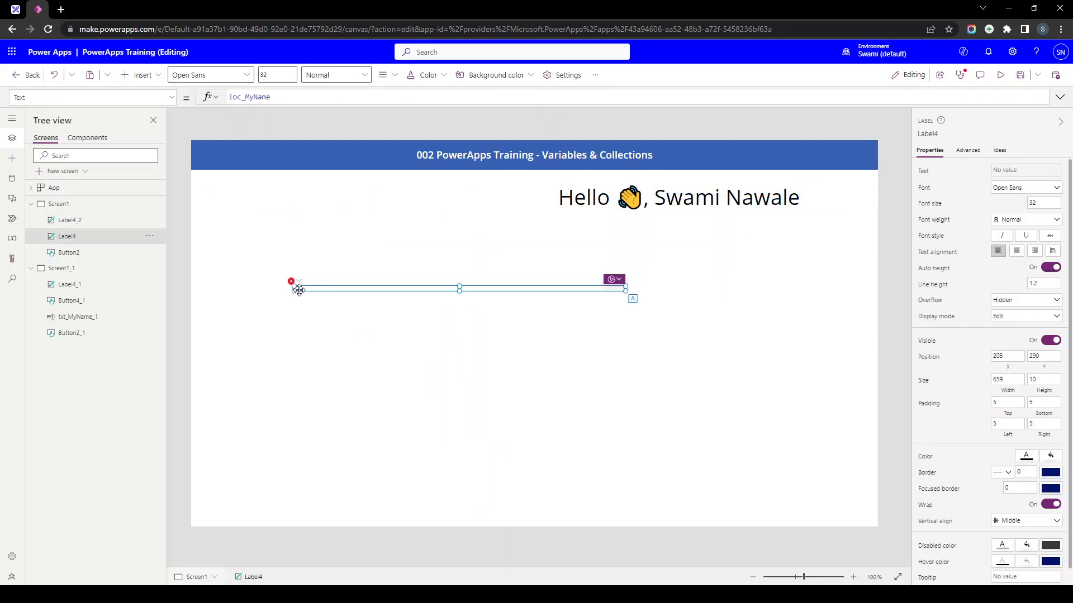
{"action": "left_click", "coordinate": [291, 283]}
{"action": "left_click", "coordinate": [291, 282]}
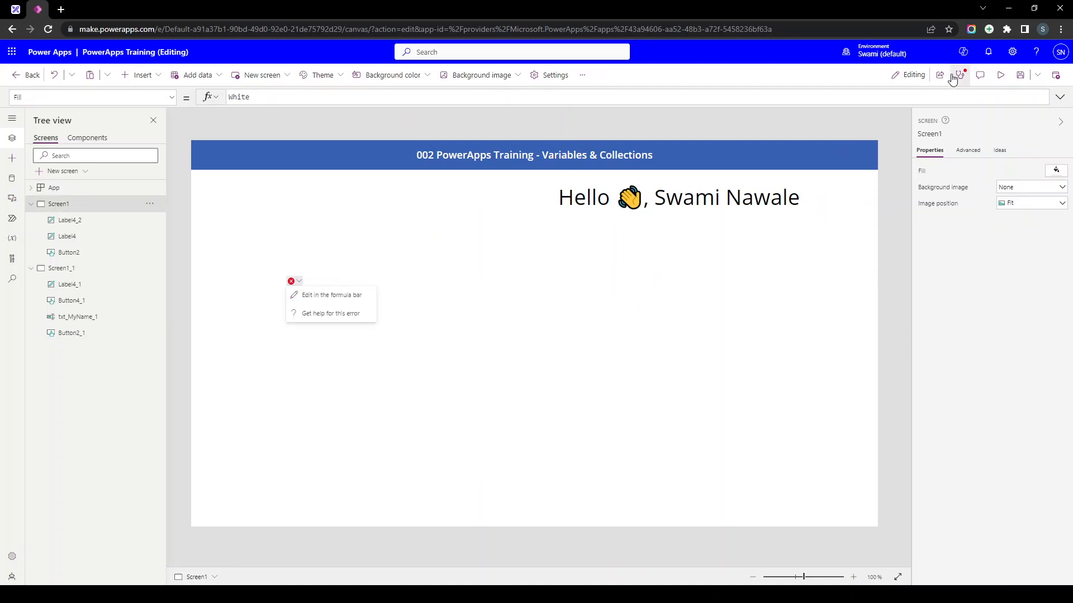
{"action": "left_click", "coordinate": [955, 77]}
{"action": "left_click", "coordinate": [950, 174]}
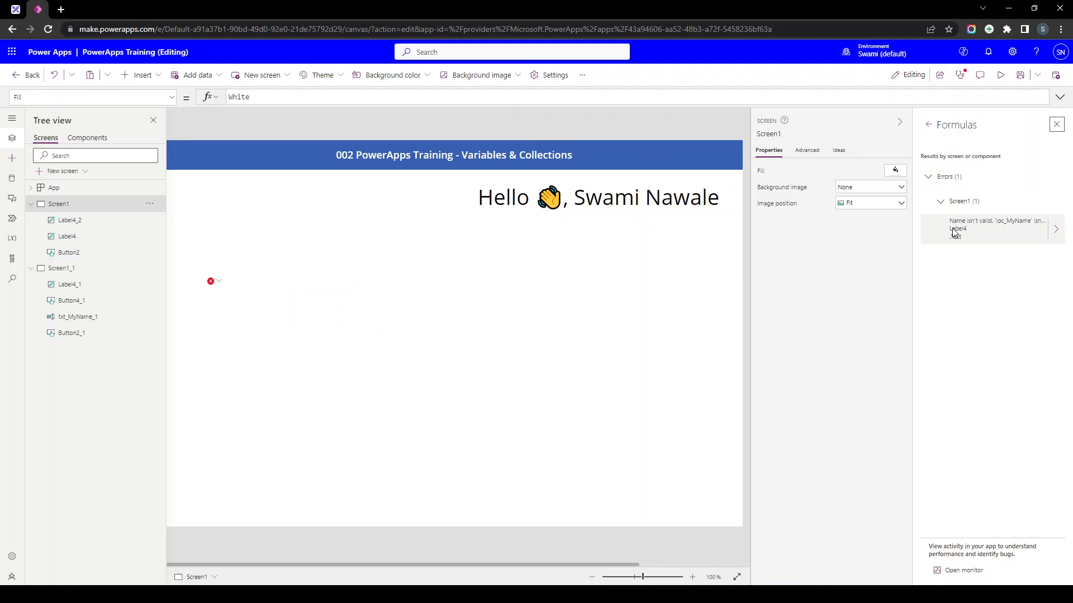
{"action": "left_click", "coordinate": [1056, 229]}
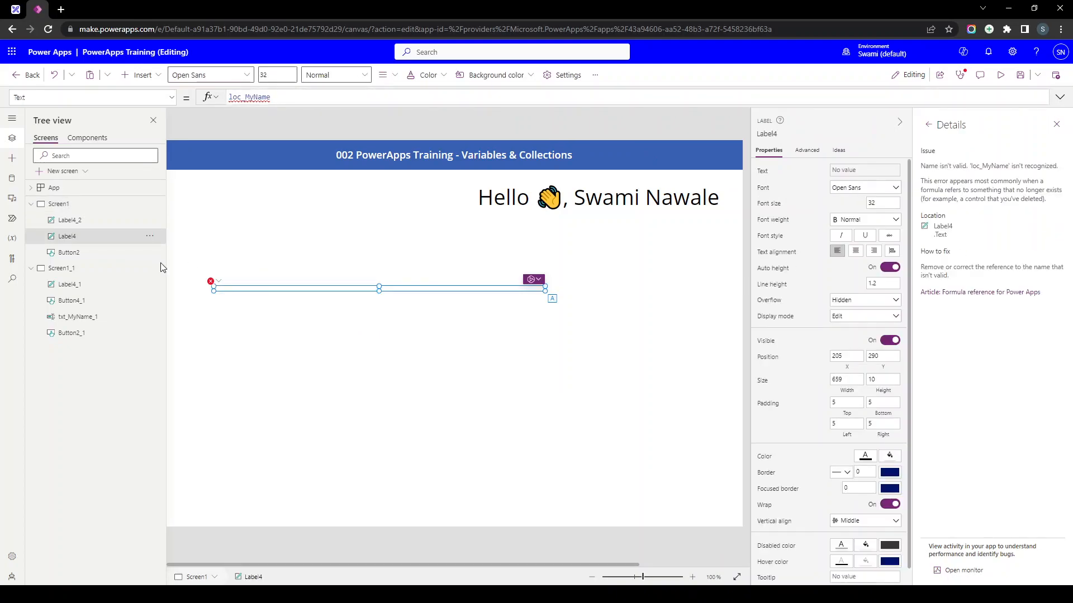
- Compare with Screen1_1's label formula, then delete Screen1's broken empty label Label4
{"action": "left_click", "coordinate": [83, 268]}
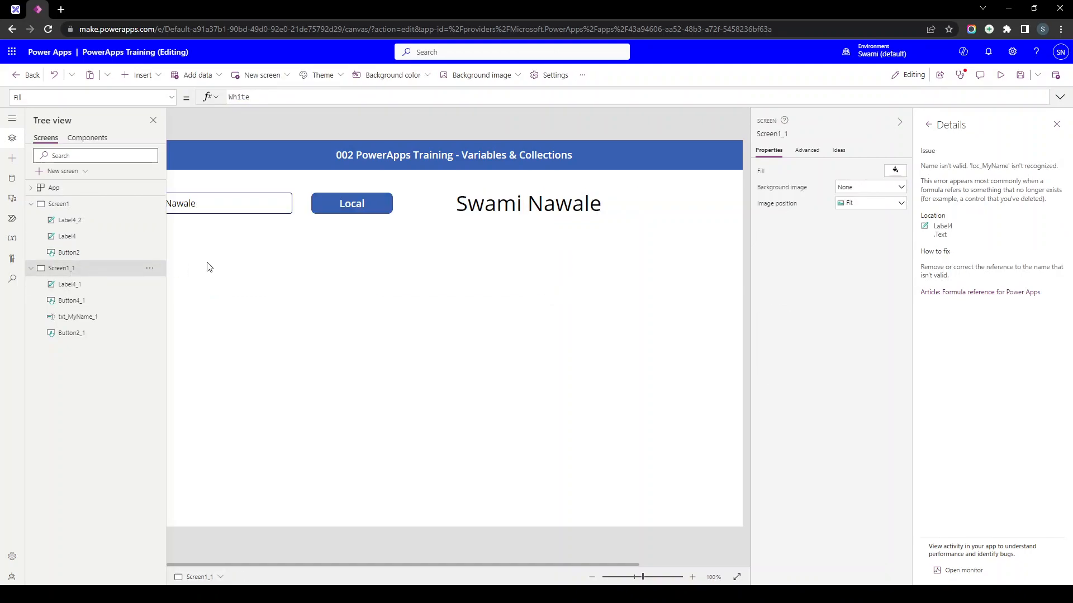
{"action": "left_click", "coordinate": [471, 217]}
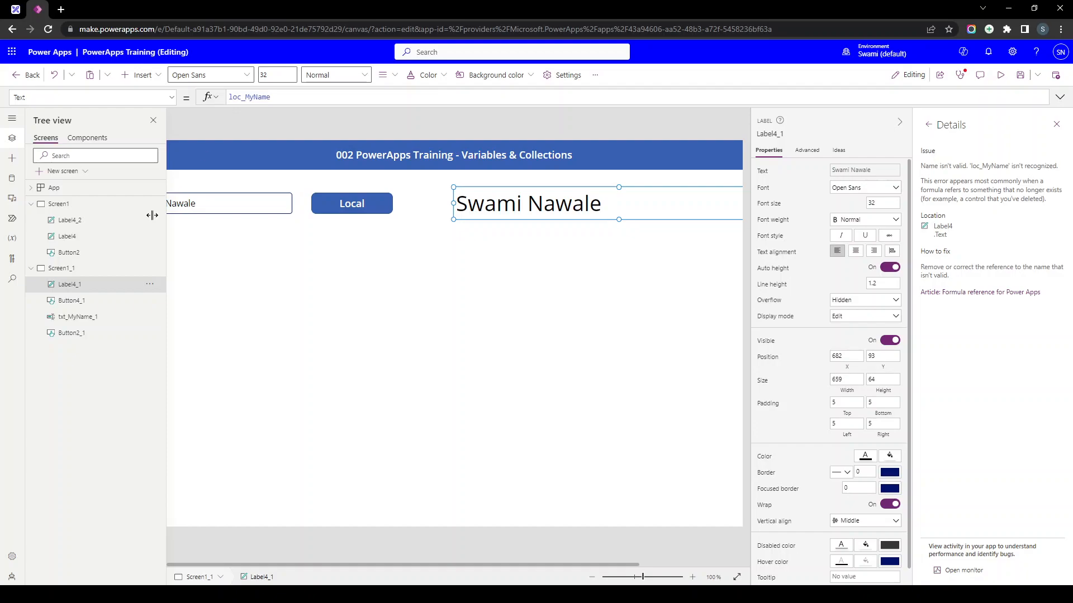
{"action": "left_click", "coordinate": [55, 208]}
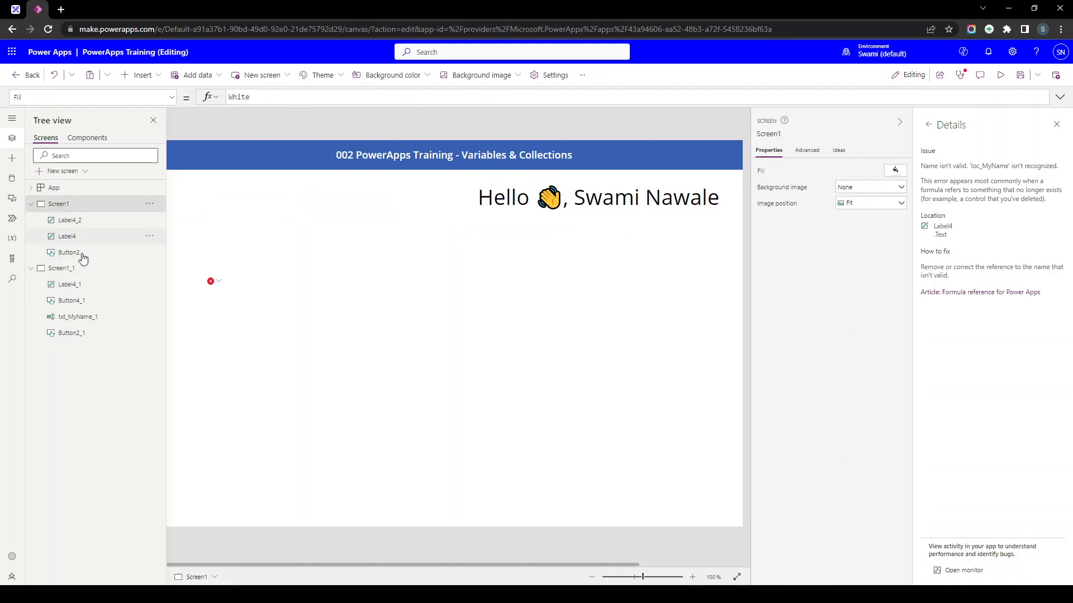
{"action": "left_click", "coordinate": [235, 290]}
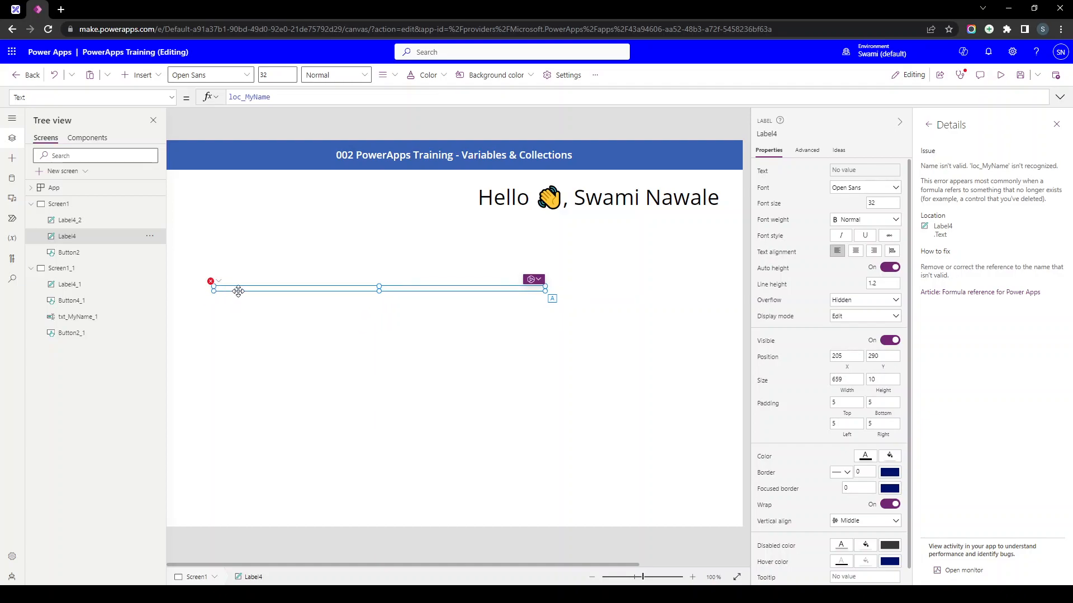
{"action": "key", "text": "Delete"}
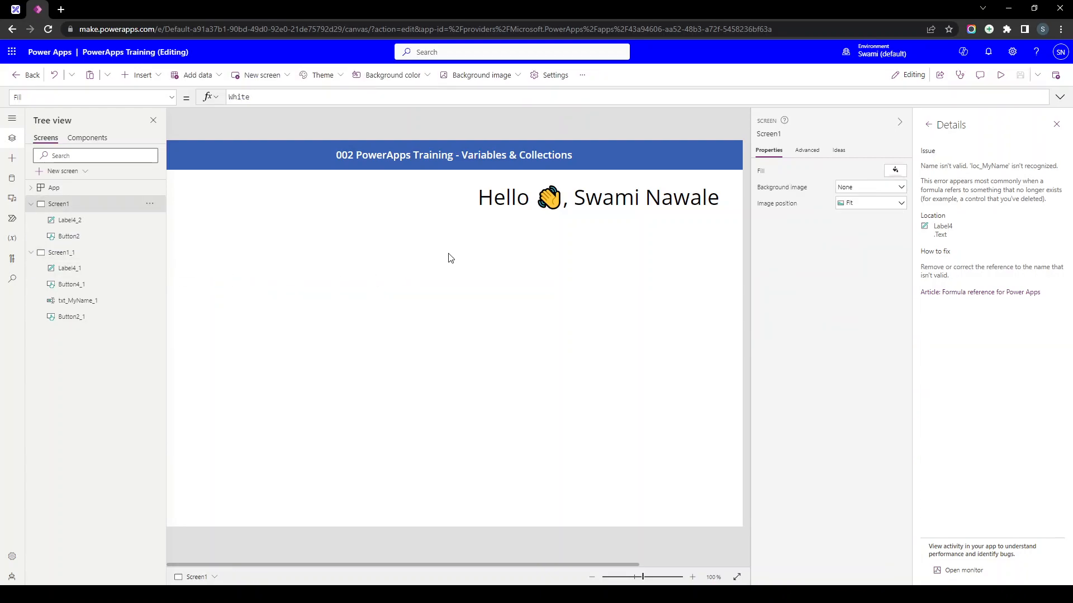
- Close the error details and delete Screen1_1 from its options menu
{"action": "left_click", "coordinate": [1055, 125]}
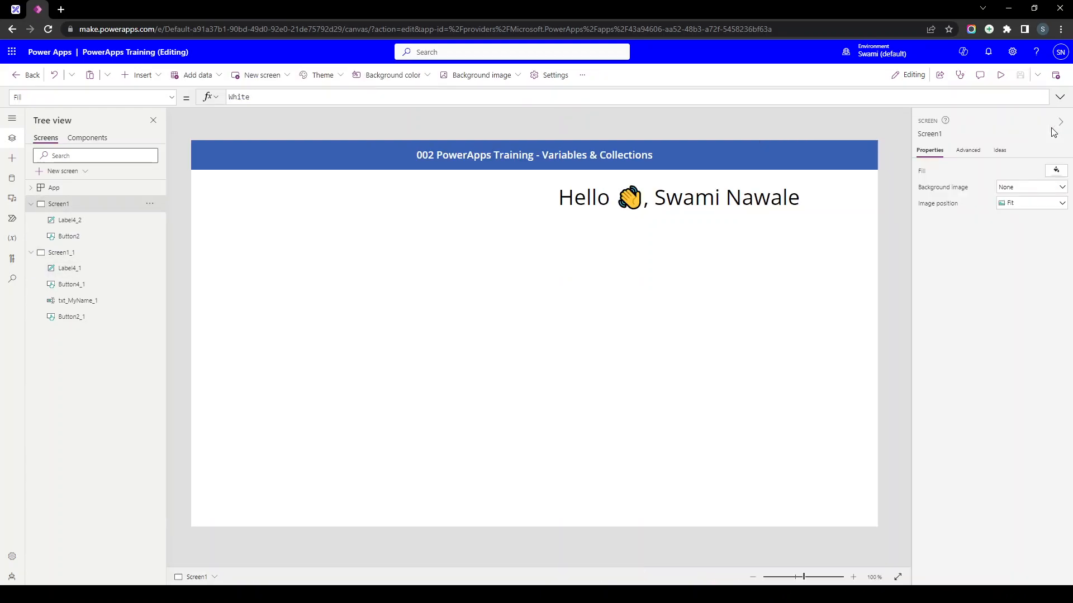
{"action": "left_click", "coordinate": [672, 211]}
{"action": "left_click", "coordinate": [150, 253]}
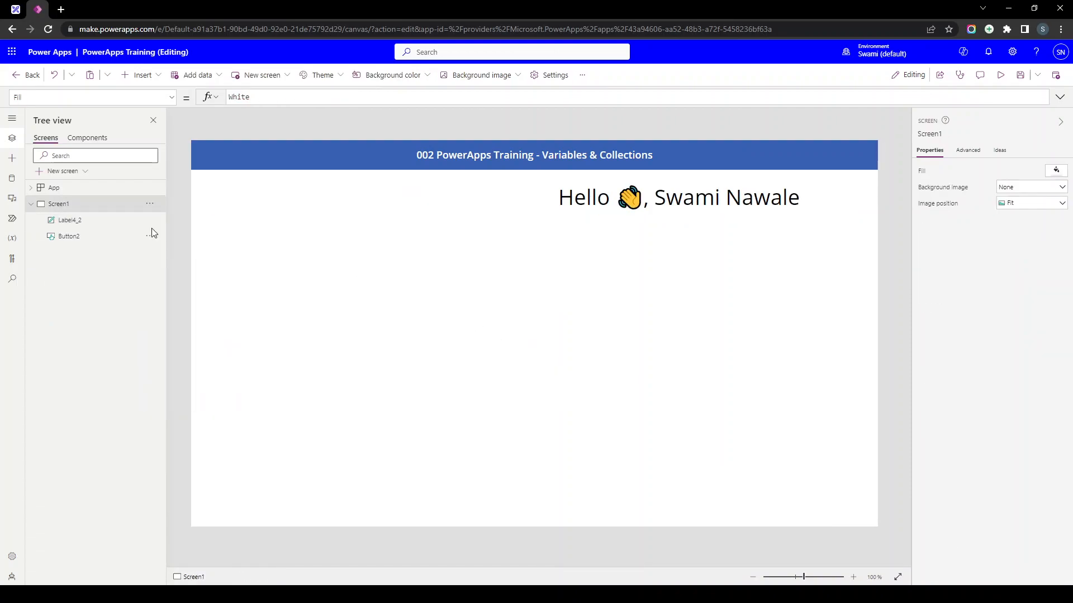
- Add four blank screens, then push Screen1's greeting label to the right edge
{"action": "left_click", "coordinate": [245, 77]}
{"action": "left_click", "coordinate": [249, 163]}
{"action": "left_click", "coordinate": [244, 75]}
{"action": "left_click", "coordinate": [262, 161]}
{"action": "left_click", "coordinate": [249, 78]}
{"action": "left_click", "coordinate": [251, 166]}
{"action": "left_click", "coordinate": [245, 75]}
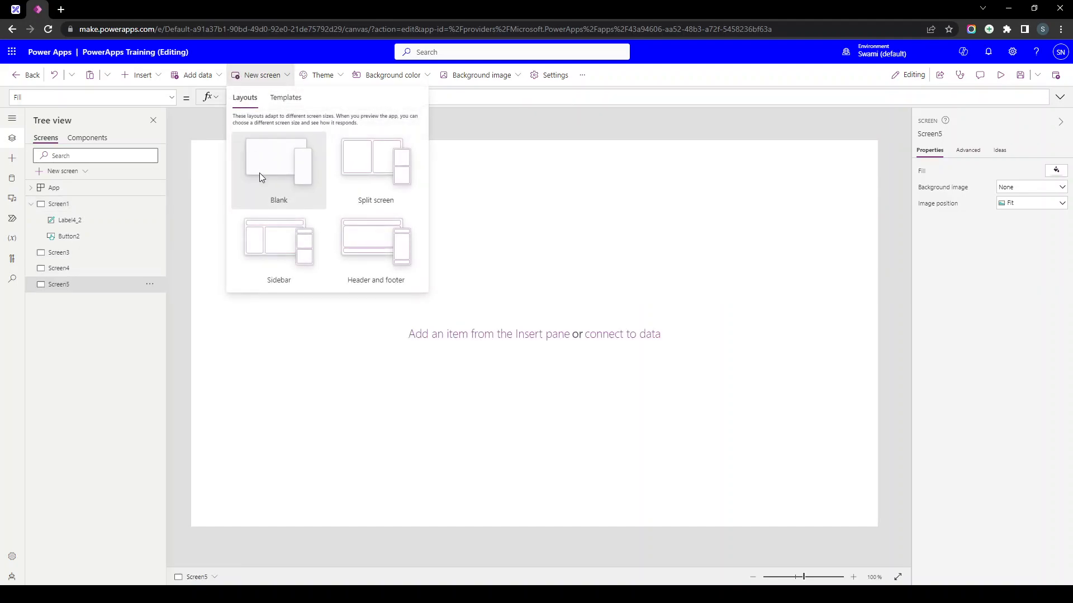
{"action": "left_click", "coordinate": [259, 177]}
{"action": "left_click", "coordinate": [74, 206]}
{"action": "left_click_drag", "start_coordinate": [601, 201], "coordinate": [642, 198]}
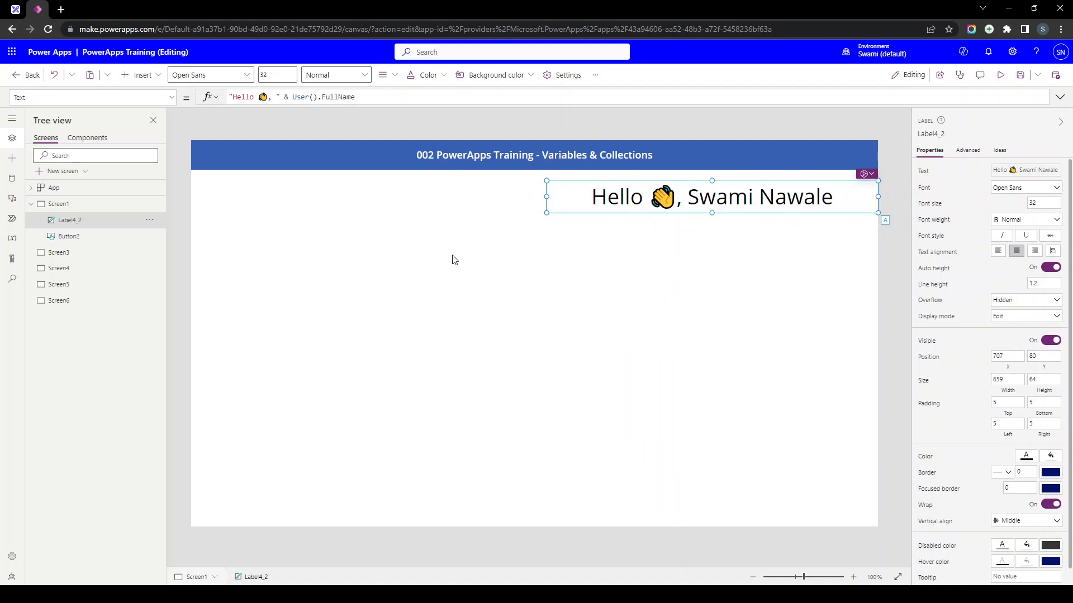
- Paste the greeting label onto Screen3, Screen4, Screen5 and Screen6, then return to Screen1
{"action": "left_click", "coordinate": [60, 256]}
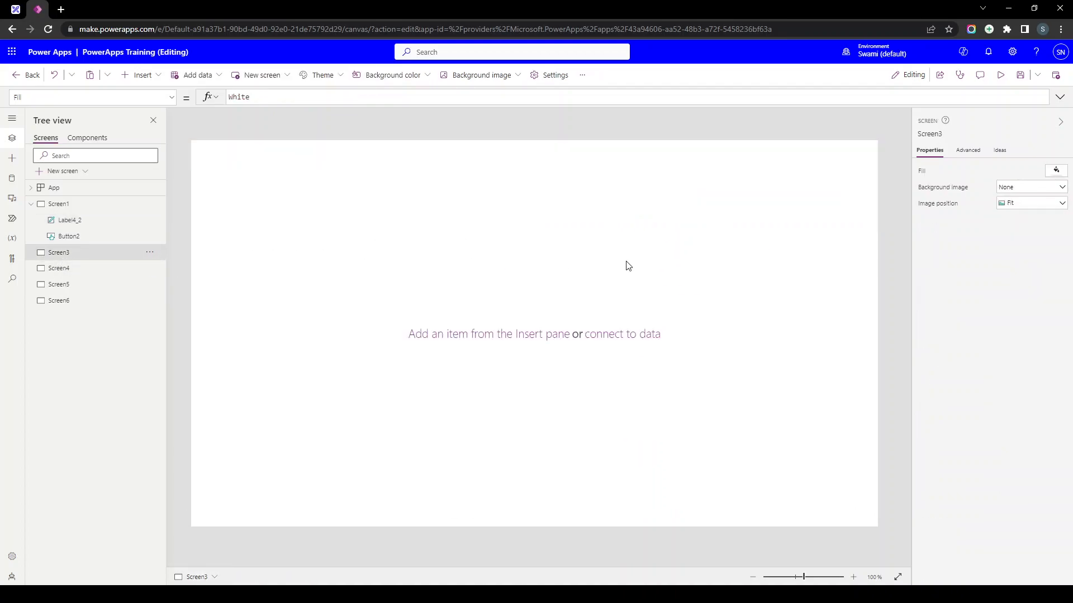
{"action": "key", "text": "ctrl+v"}
{"action": "left_click", "coordinate": [59, 285]}
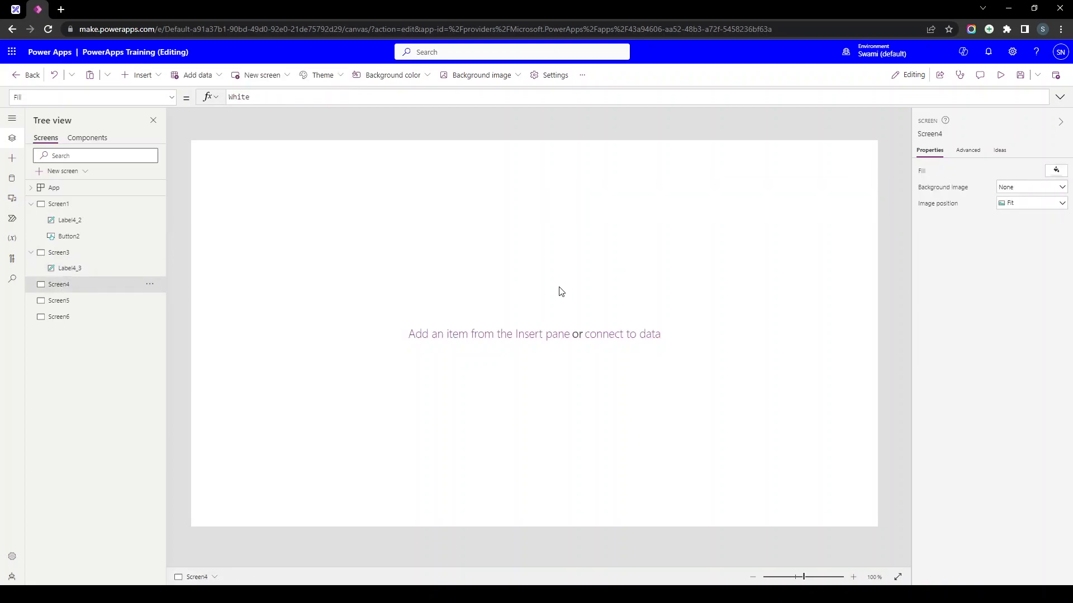
{"action": "key", "text": "ctrl+v"}
{"action": "left_click", "coordinate": [103, 317]}
{"action": "key", "text": "ctrl+v"}
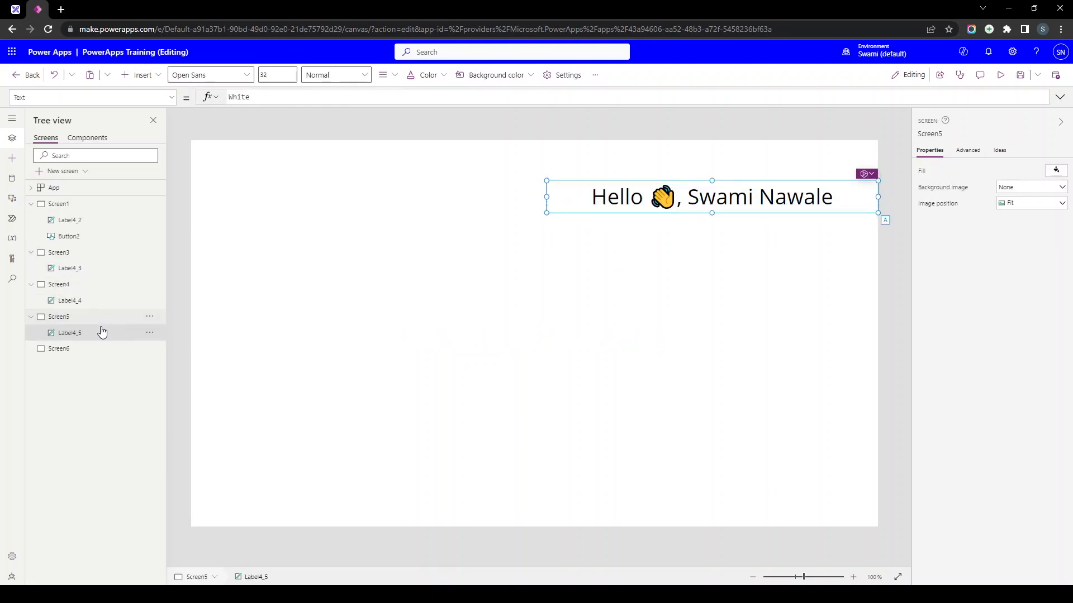
{"action": "left_click", "coordinate": [82, 349]}
{"action": "key", "text": "ctrl+v"}
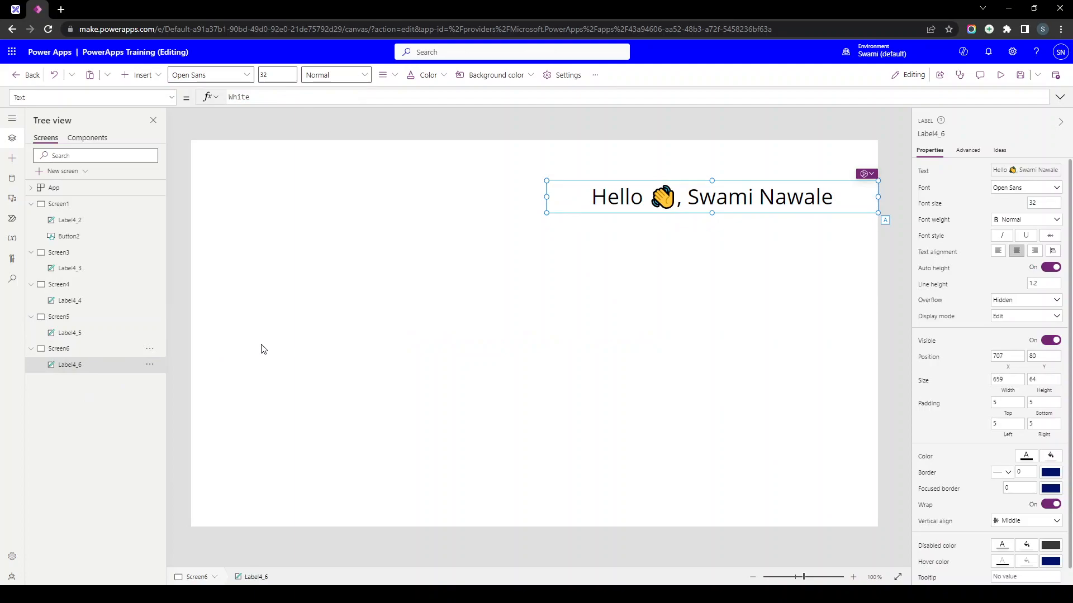
{"action": "left_click", "coordinate": [62, 220]}
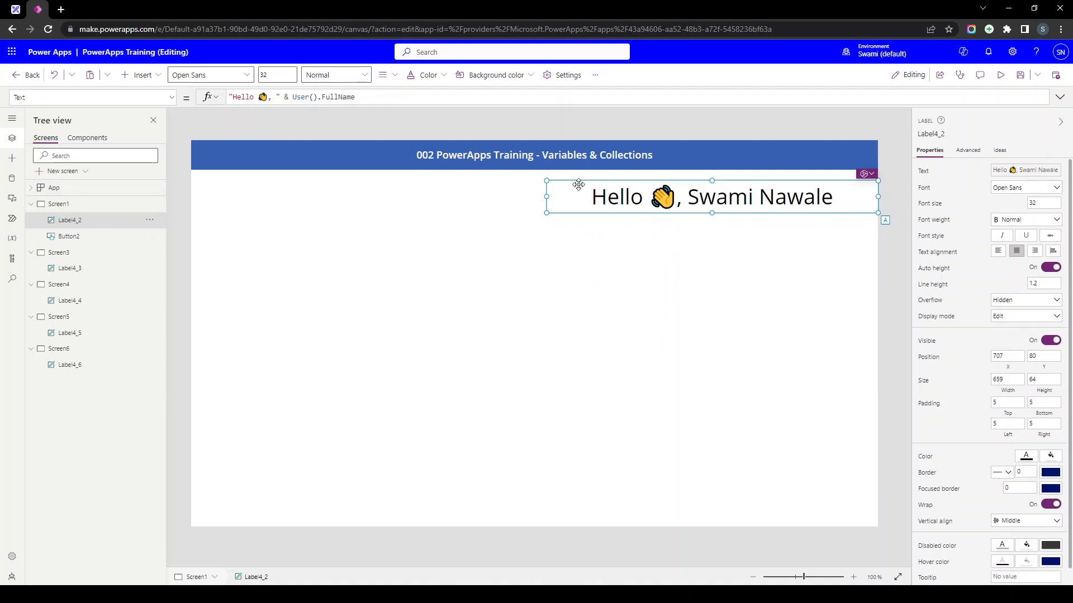
- Select the label's greeting formula and open the App's OnStart property for editing
{"action": "triple_click", "coordinate": [360, 97]}
{"action": "key", "text": "ctrl+c"}
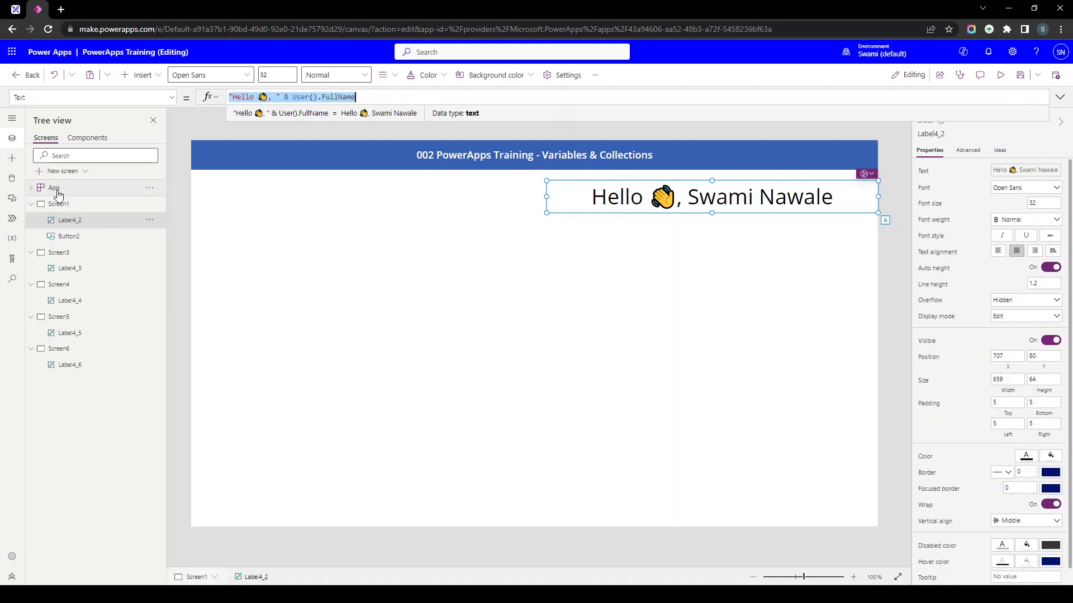
{"action": "left_click", "coordinate": [56, 192]}
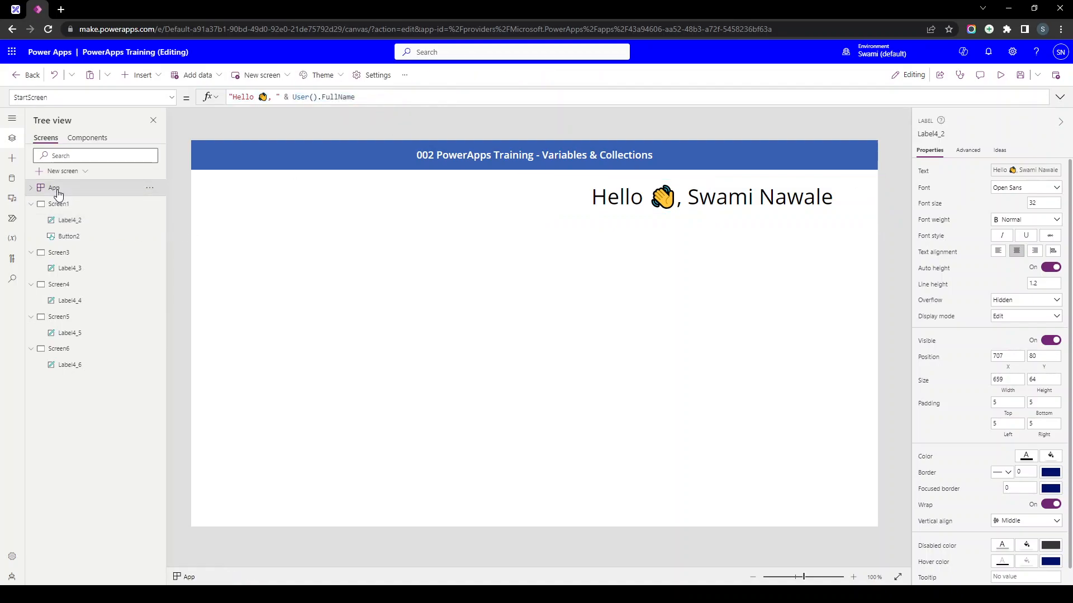
{"action": "left_click", "coordinate": [171, 98]}
{"action": "left_click", "coordinate": [92, 229]}
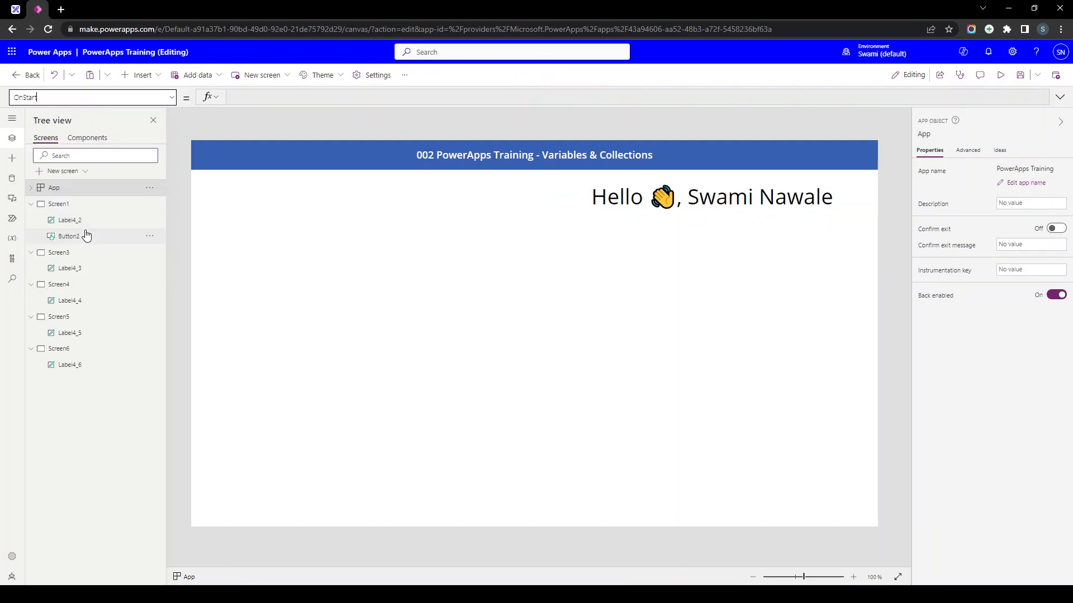
{"action": "left_click", "coordinate": [252, 103]}
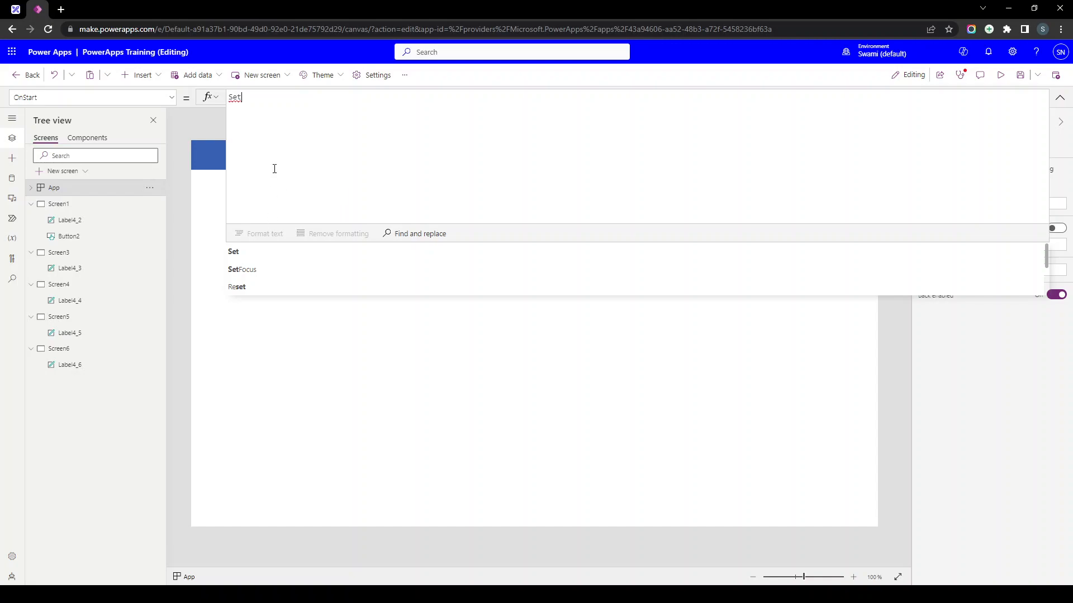
- Enter Set(gbl_GreetingsText, "Hello 👋, " & User().FullName) as the OnStart formula
{"action": "type", "text": "(gbl"}
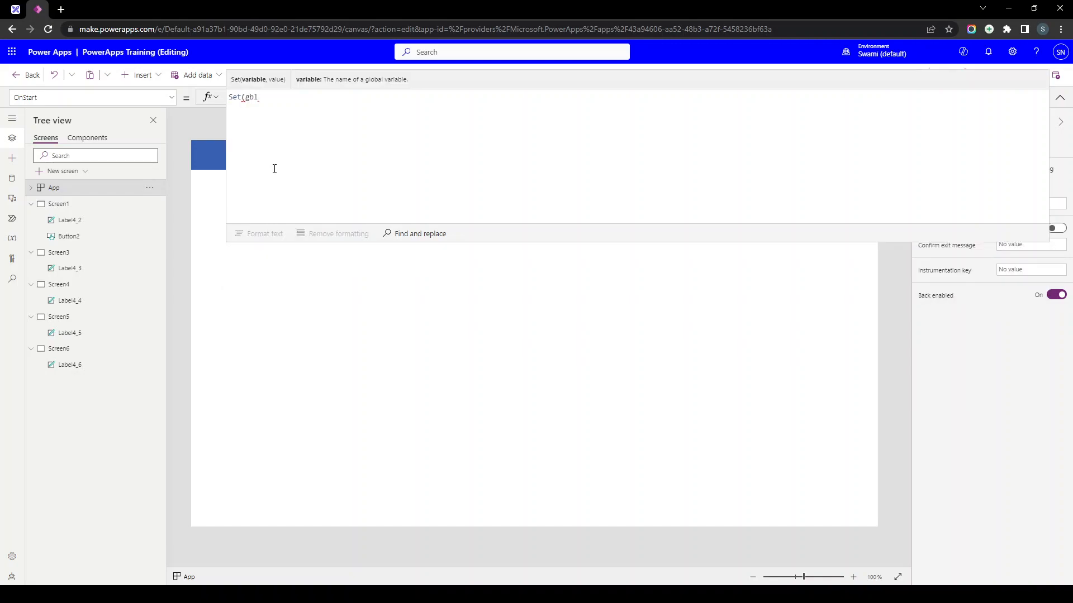
{"action": "type", "text": "_MyName"}
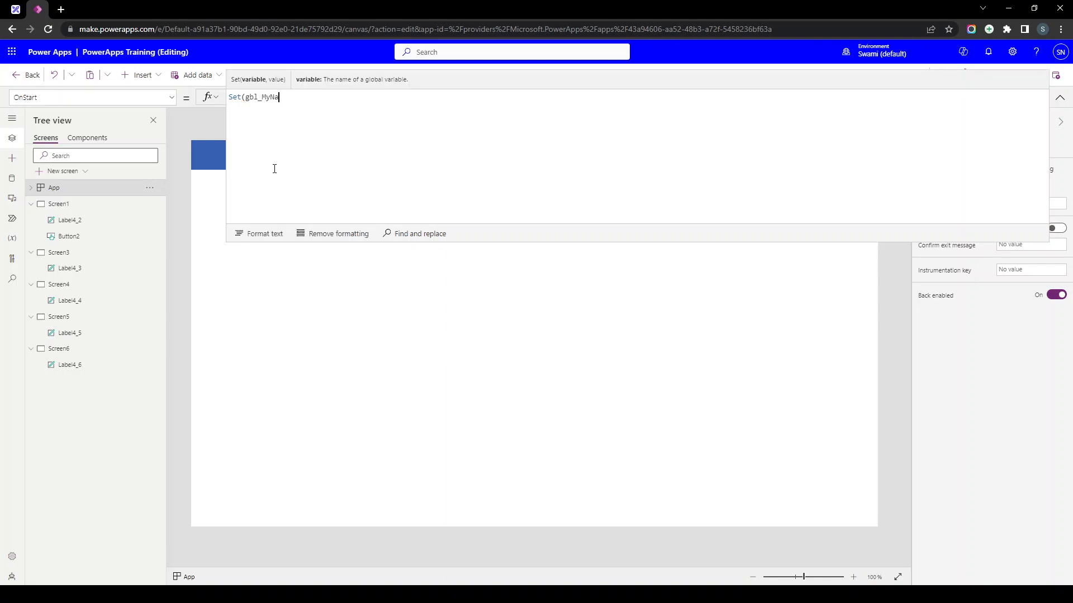
{"action": "key", "text": "BackSpace"}
{"action": "key", "text": "BackSpace"}
{"action": "key", "text": "BackSpace"}
{"action": "key", "text": "BackSpace"}
{"action": "key", "text": "BackSpace"}
{"action": "key", "text": "BackSpace"}
{"action": "type", "text": "GreetingsText"}
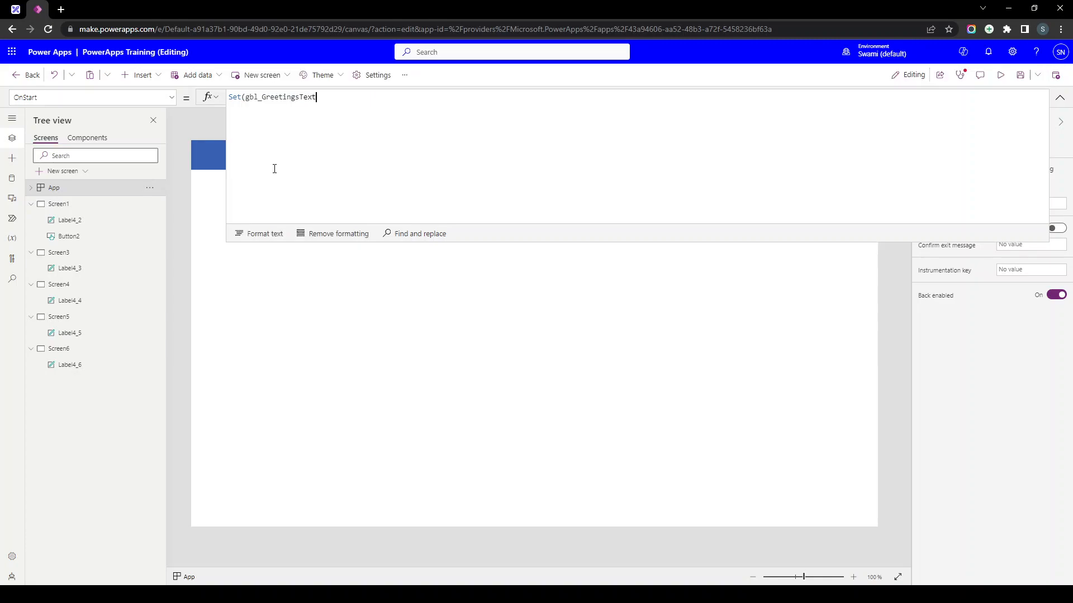
{"action": "type", "text": ","}
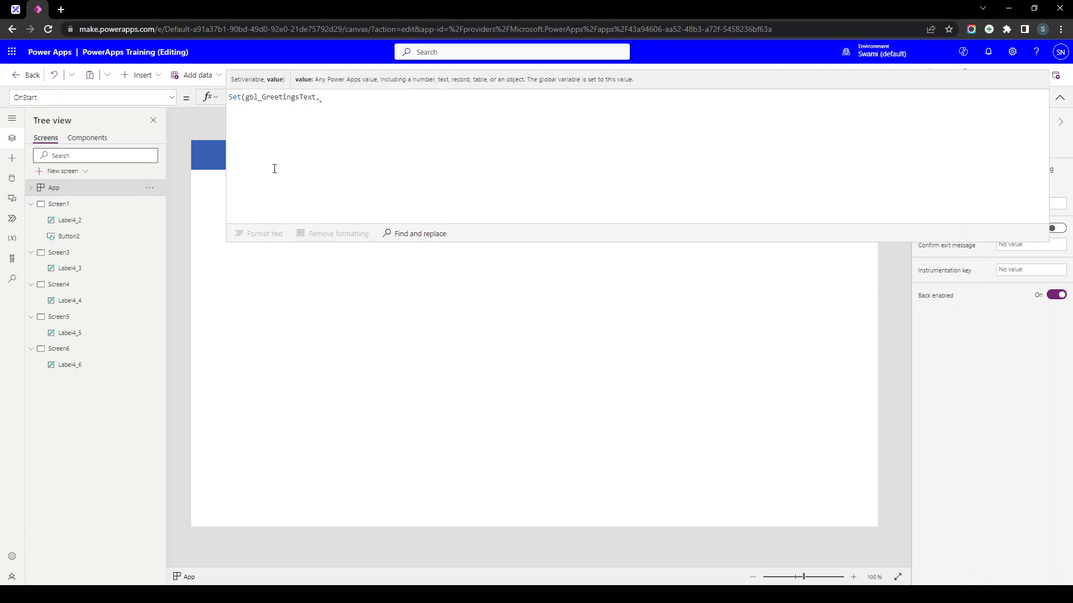
{"action": "key", "text": "ctrl+v"}
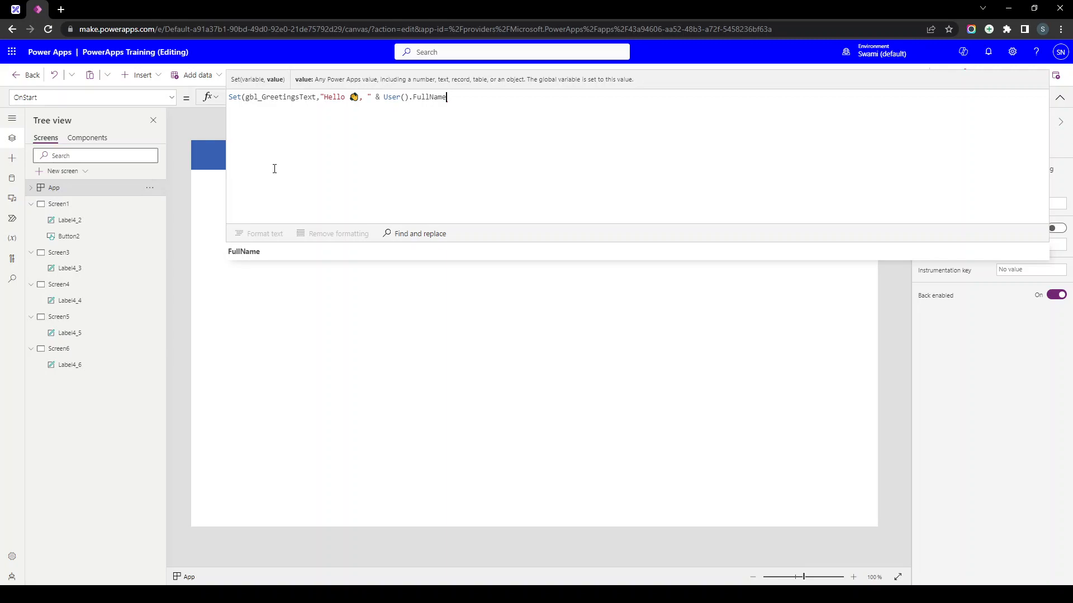
{"action": "type", "text": ")"}
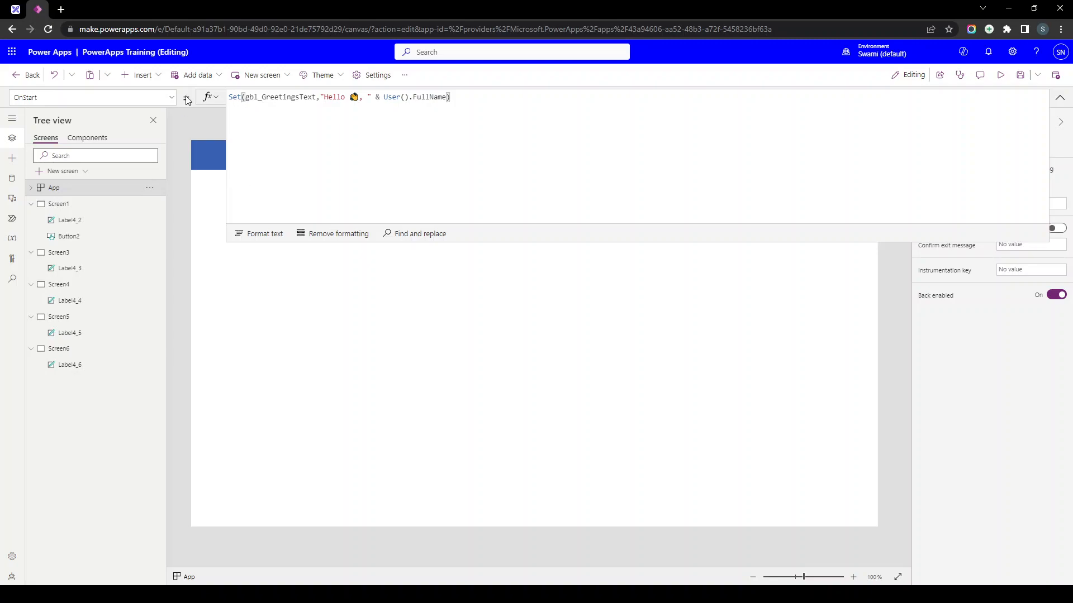
{"action": "double_click", "coordinate": [272, 96]}
{"action": "key", "text": "ctrl+c"}
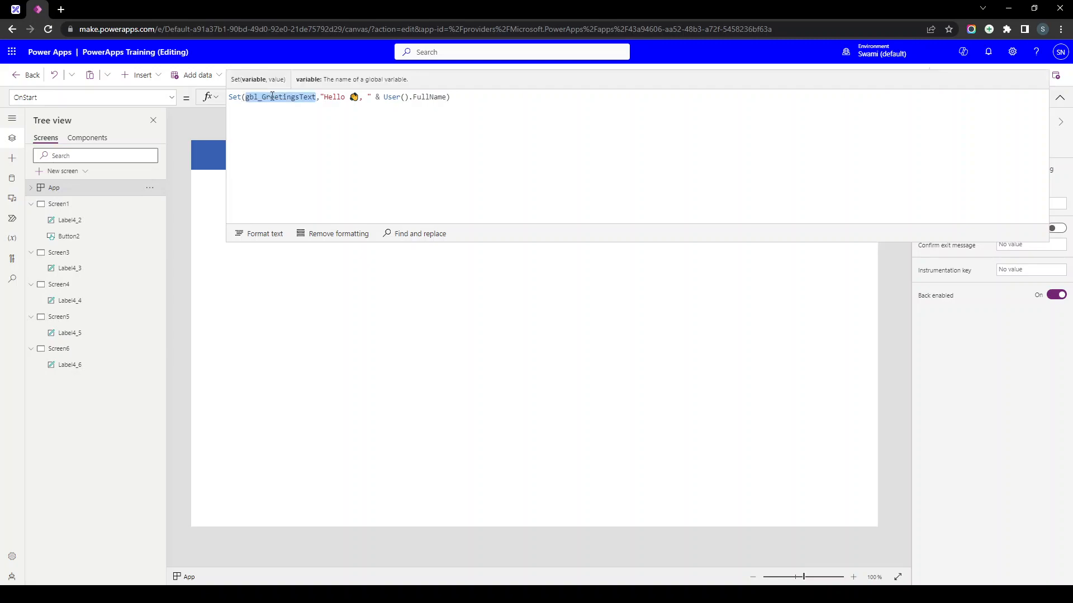
{"action": "left_click", "coordinate": [1059, 97]}
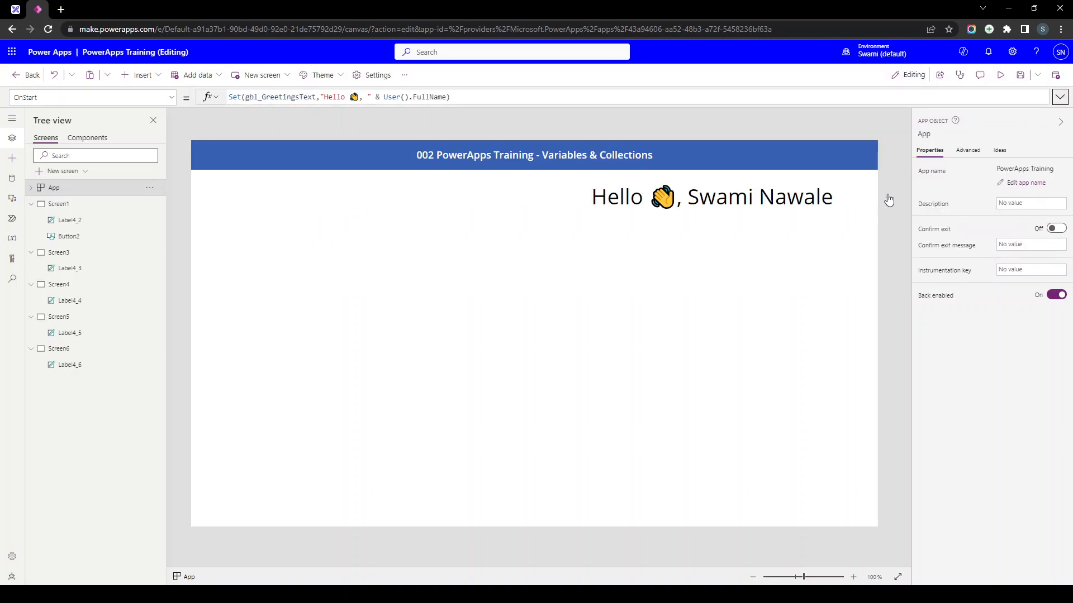
- Set Screen1's greeting label Text to gbl_GreetingsText
{"action": "left_click", "coordinate": [634, 207]}
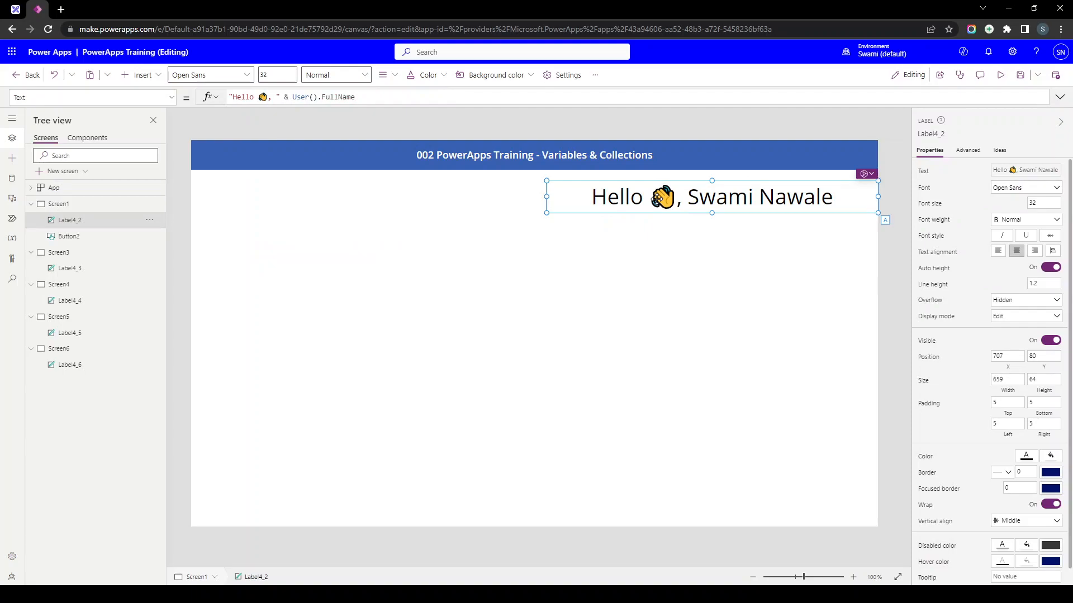
{"action": "left_click", "coordinate": [925, 176]}
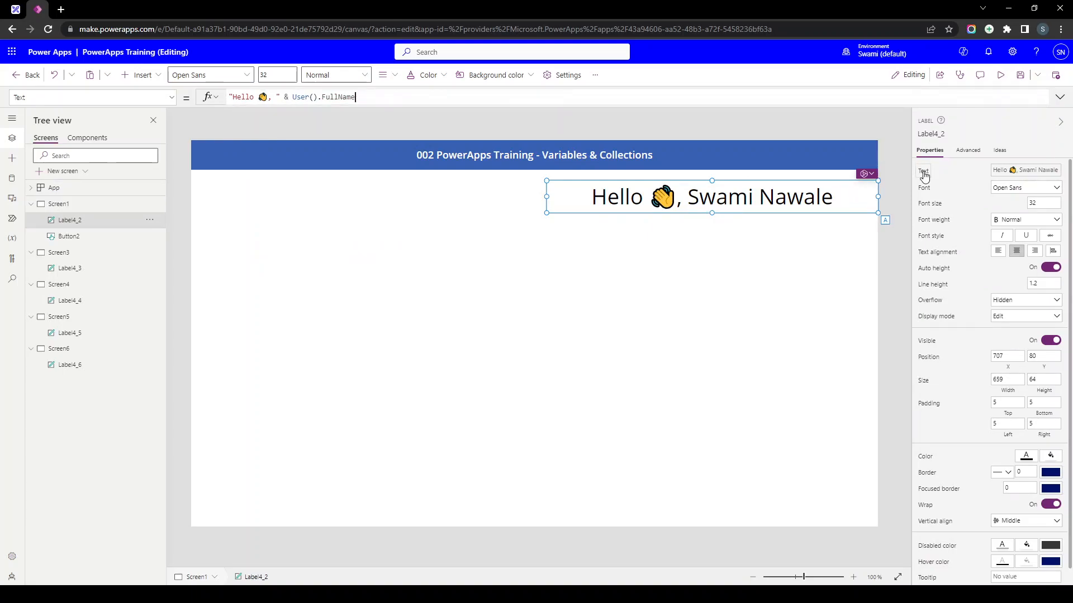
{"action": "key", "text": "ctrl+a"}
{"action": "key", "text": "BackSpace"}
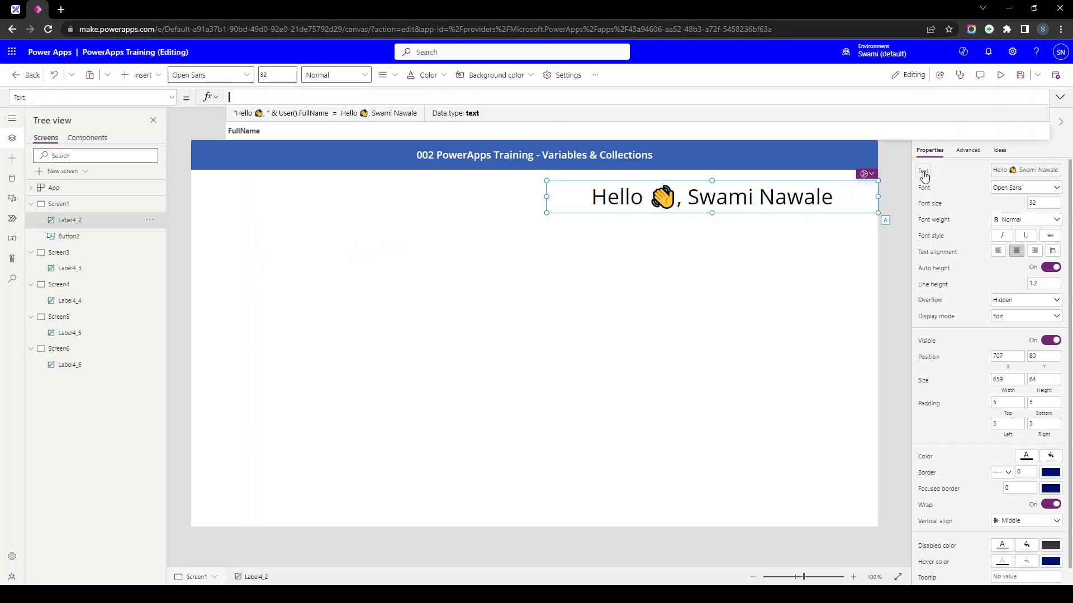
{"action": "key", "text": "ctrl+v"}
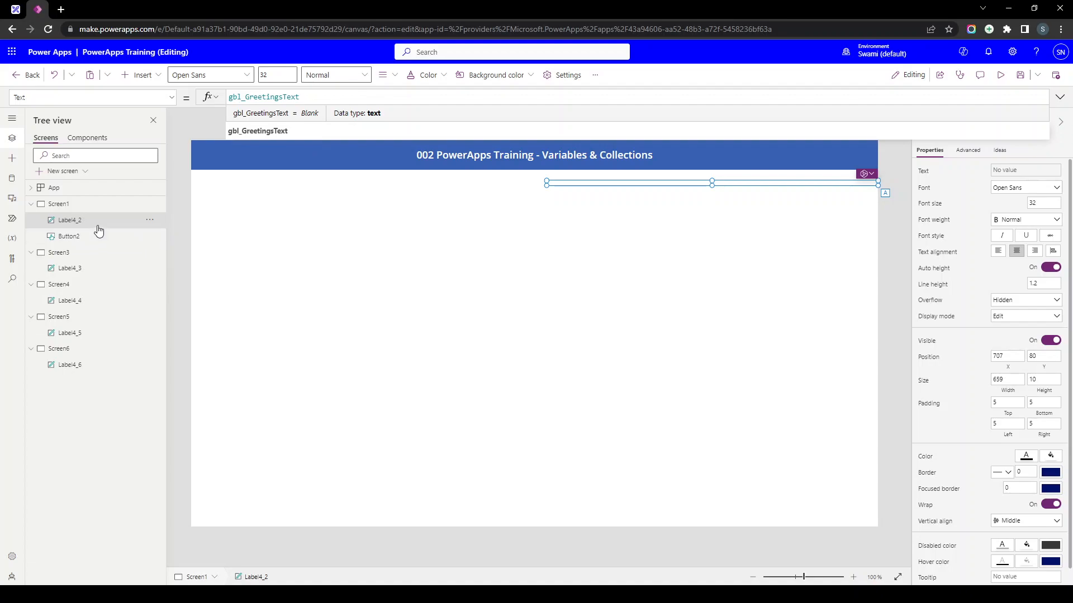
- Run App OnStart to fill the variable, then move the greeting label slightly lower
{"action": "left_click", "coordinate": [88, 190]}
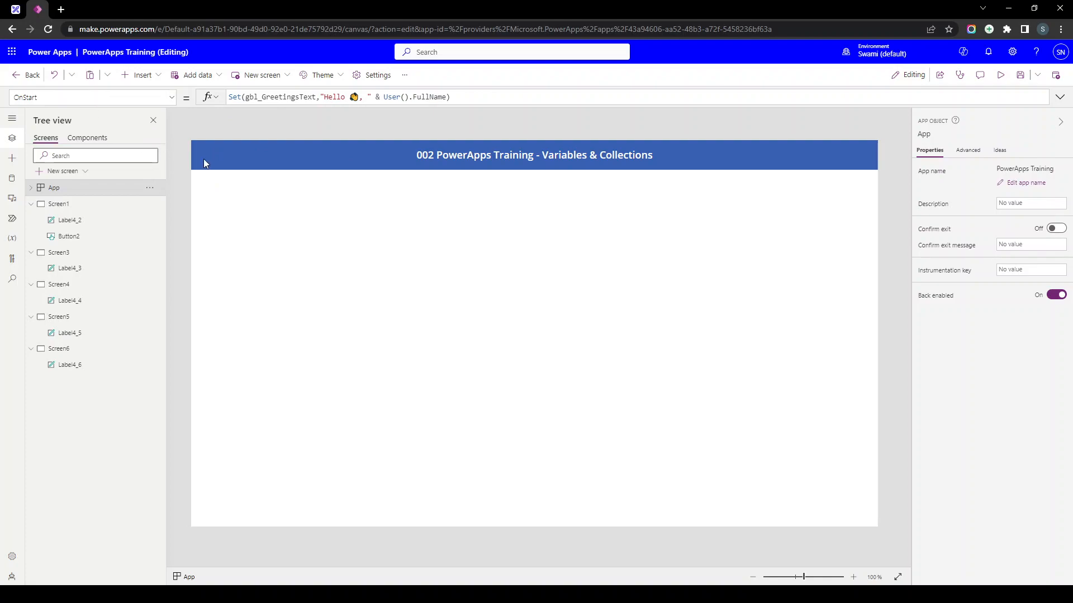
{"action": "left_click", "coordinate": [149, 190]}
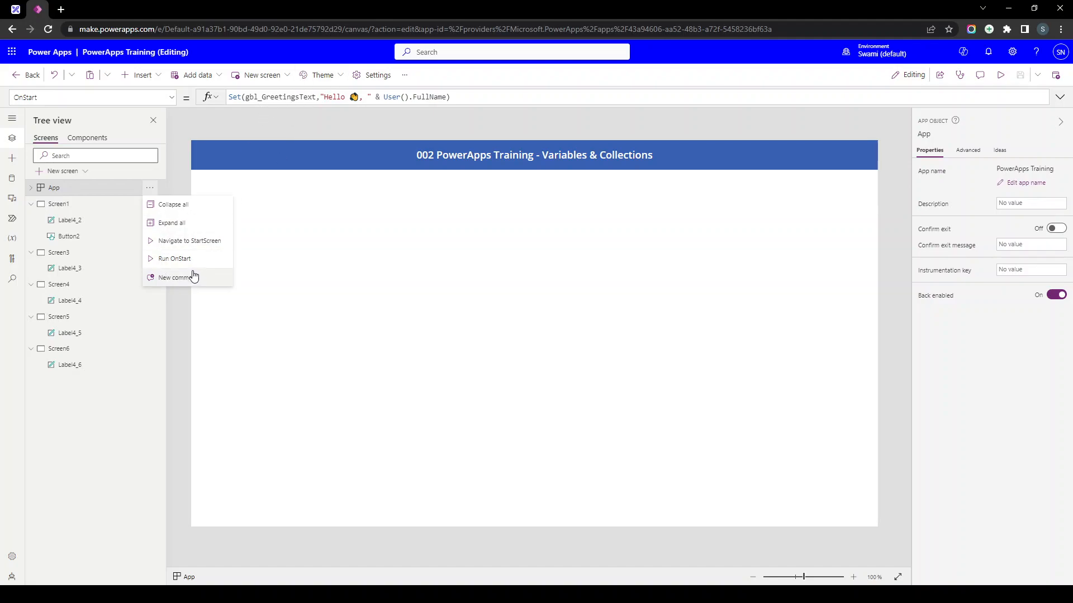
{"action": "left_click", "coordinate": [182, 260]}
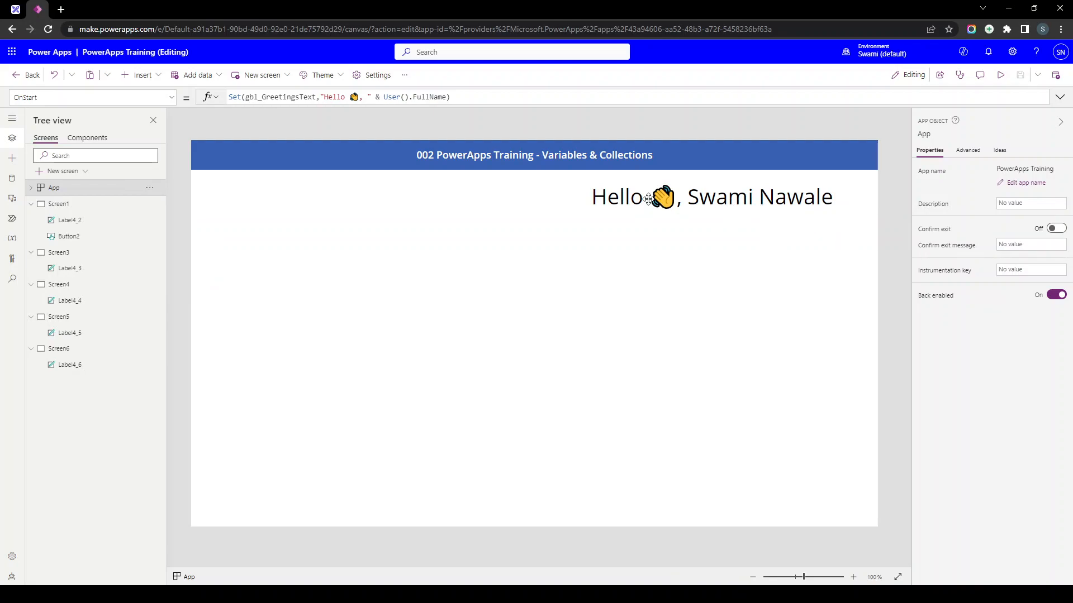
{"action": "left_click_drag", "start_coordinate": [650, 204], "coordinate": [650, 216]}
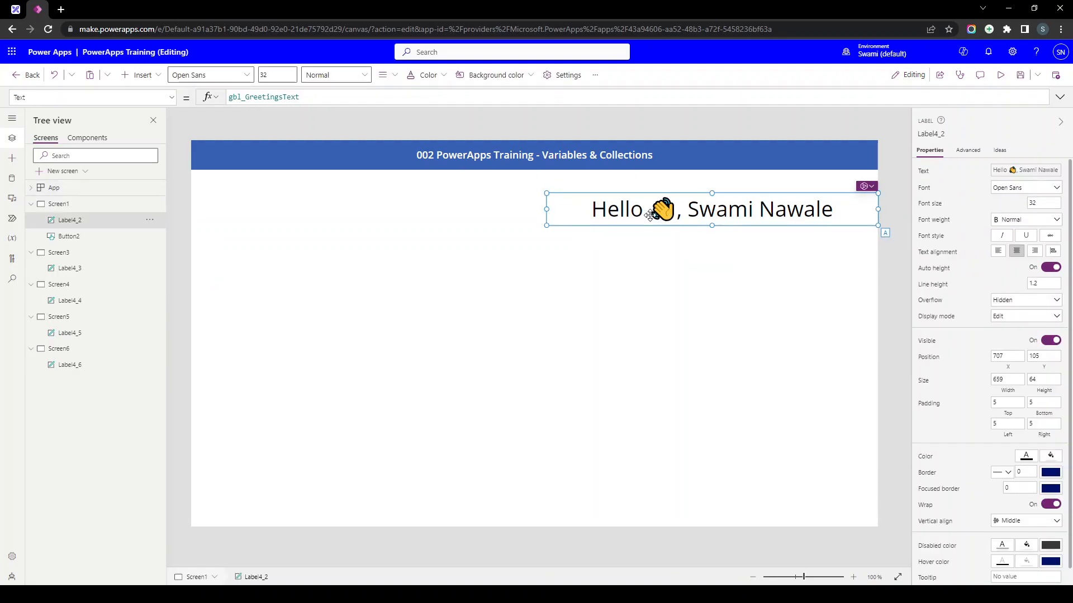
- Replace the old greeting labels on Screen3 and Screen4 with the gbl_GreetingsText label copy
{"action": "left_click", "coordinate": [96, 272]}
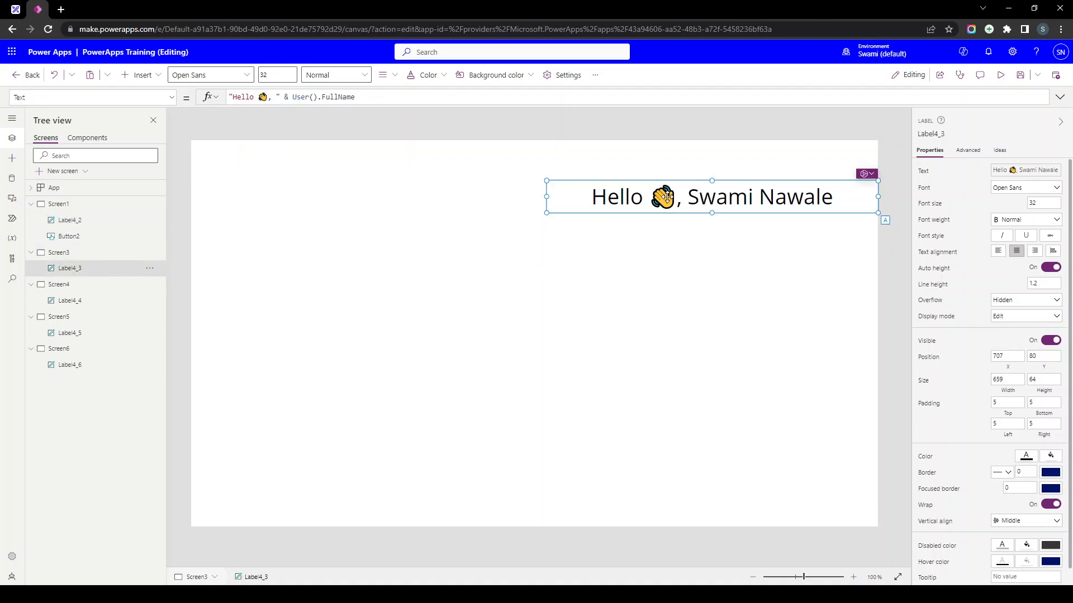
{"action": "key", "text": "Delete"}
{"action": "key", "text": "ctrl+z"}
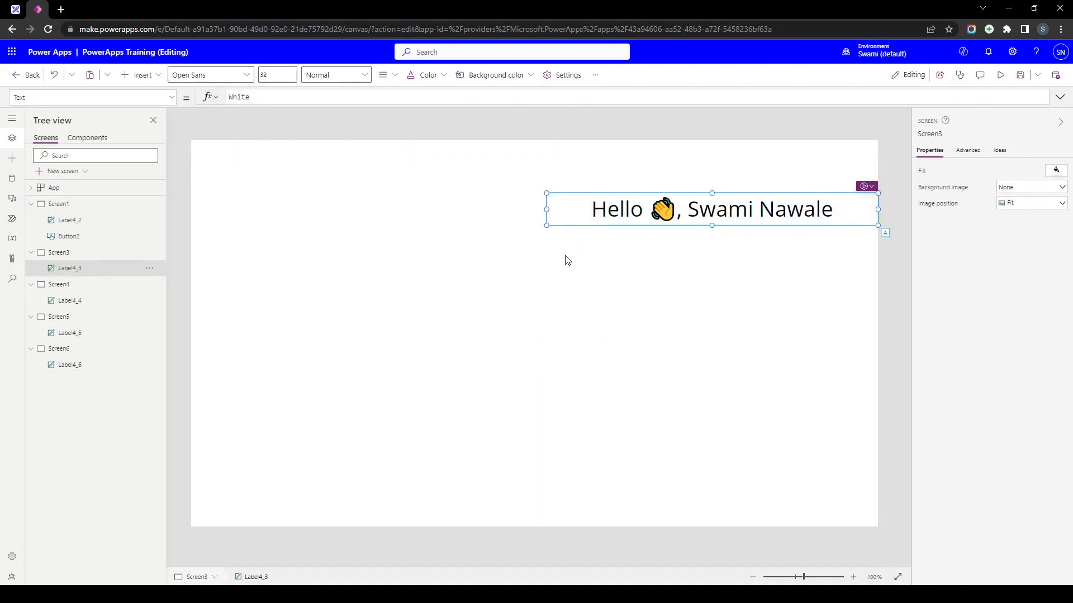
{"action": "left_click", "coordinate": [134, 300]}
{"action": "key", "text": "Delete"}
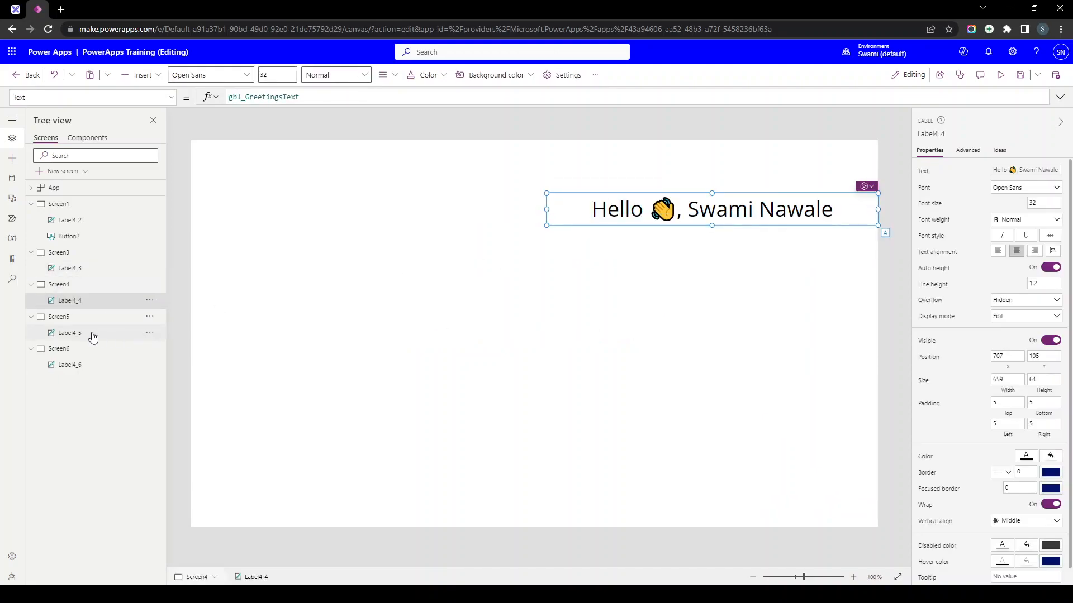
- Swap the greeting labels on Screen5 and Screen6 for the pasted gbl_GreetingsText label
{"action": "left_click", "coordinate": [93, 335]}
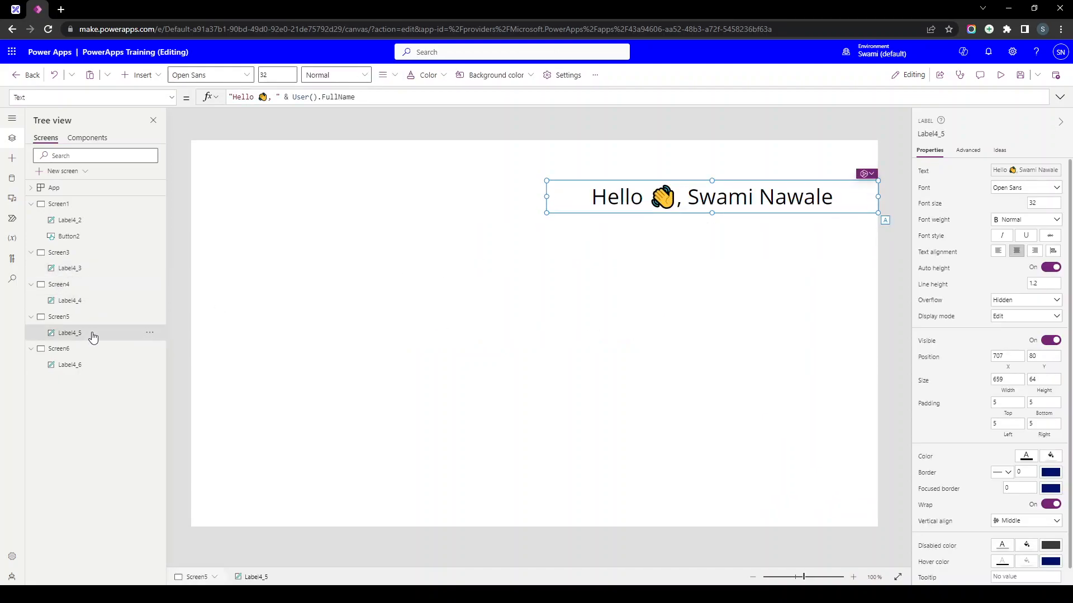
{"action": "key", "text": "Delete"}
{"action": "key", "text": "ctrl+z"}
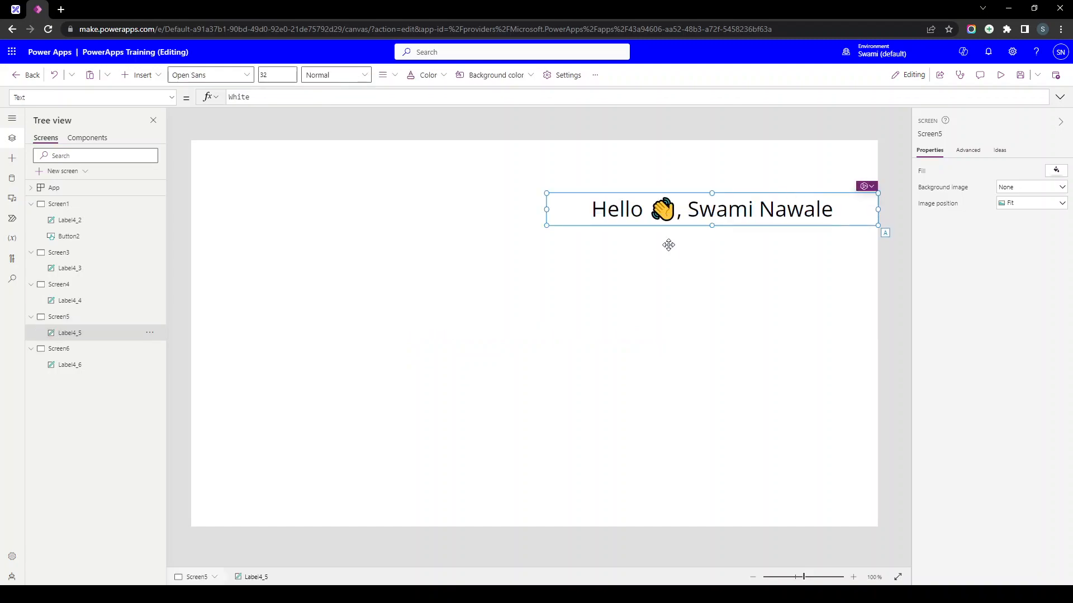
{"action": "left_click", "coordinate": [90, 351]}
{"action": "left_click", "coordinate": [738, 182]}
{"action": "key", "text": "Delete"}
{"action": "key", "text": "ctrl+v"}
- Check the new Screen6 label's text formula, then return to the App's startup formula
{"action": "left_click", "coordinate": [235, 225]}
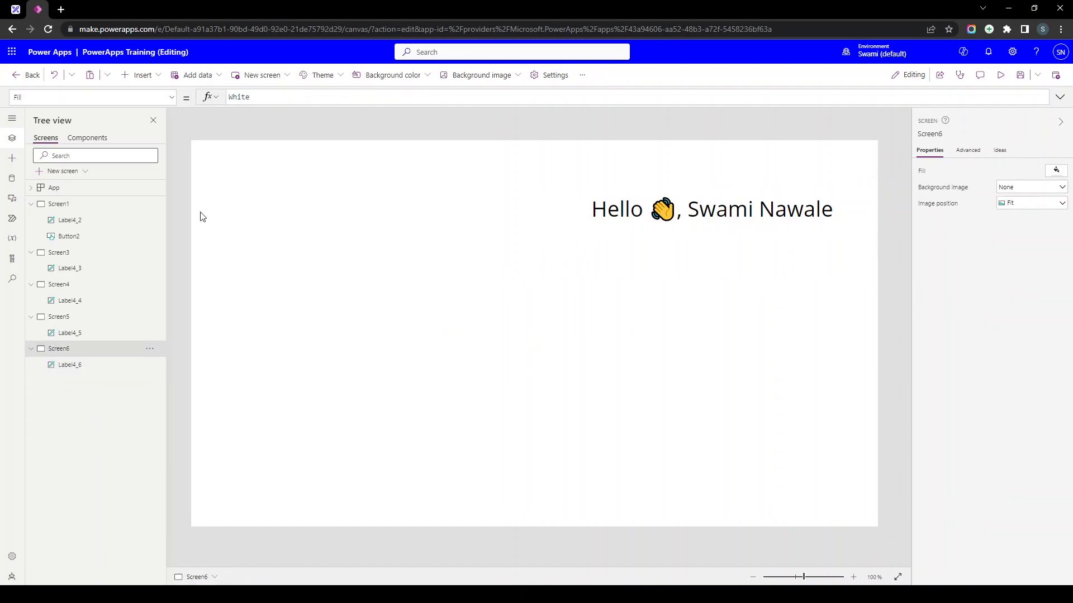
{"action": "left_click", "coordinate": [700, 207]}
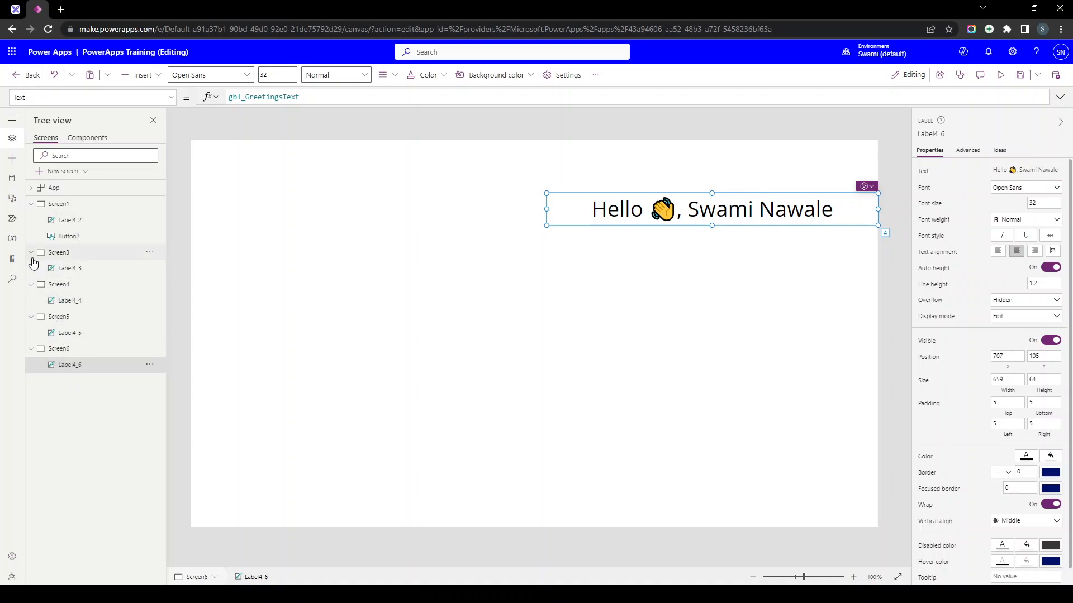
{"action": "left_click", "coordinate": [62, 194]}
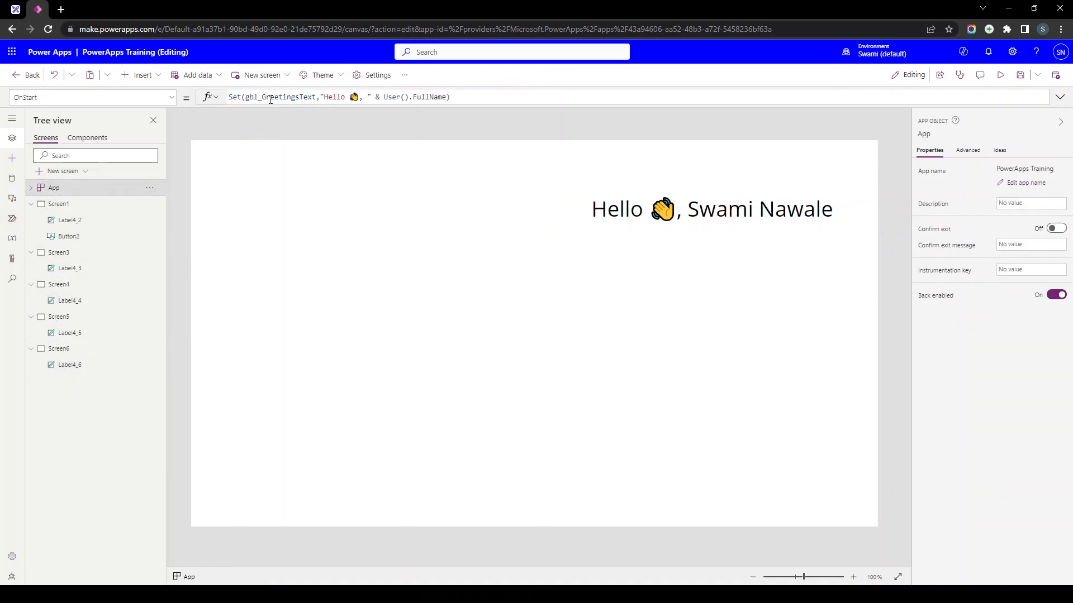
{"action": "left_click", "coordinate": [346, 96]}
{"action": "type", "text": "the"}
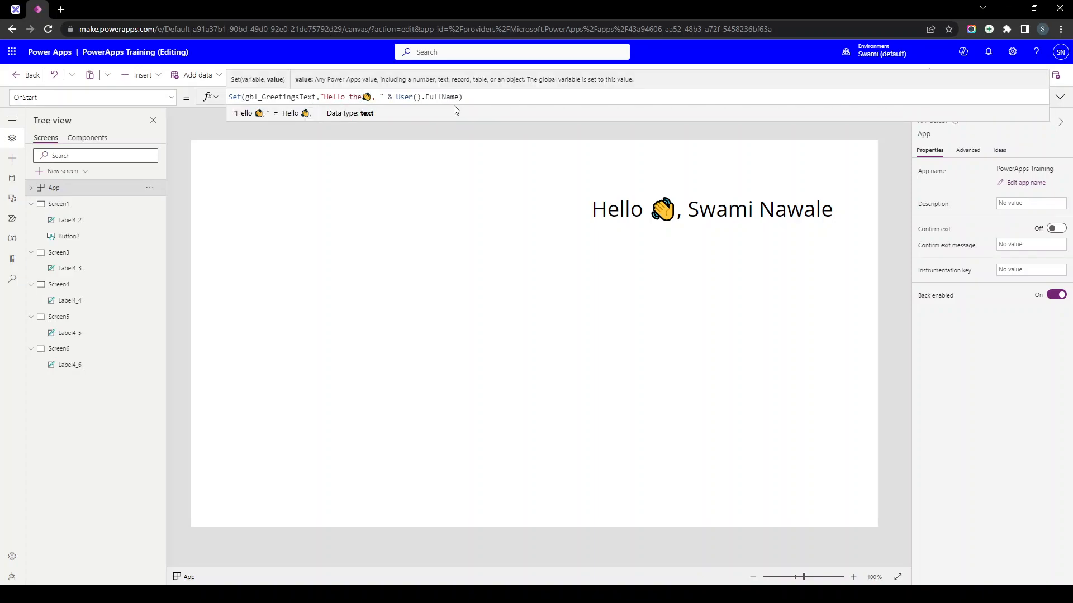
{"action": "type", "text": "re. How are you?"}
{"action": "key", "text": "shift+Right"}
{"action": "key", "text": "ctrl+x"}
{"action": "key", "text": "ctrl+Left"}
{"action": "key", "text": "ctrl+Left"}
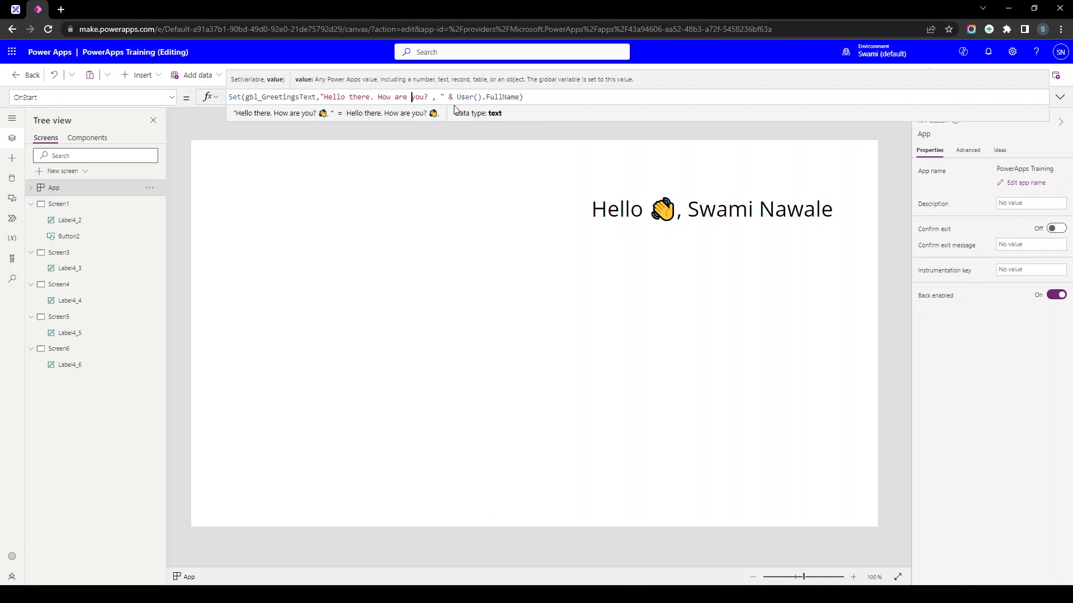
{"action": "key", "text": "ctrl+Left"}
{"action": "key", "text": "ctrl+Left"}
{"action": "key", "text": "ctrl+Left"}
{"action": "key", "text": "ctrl+v"}
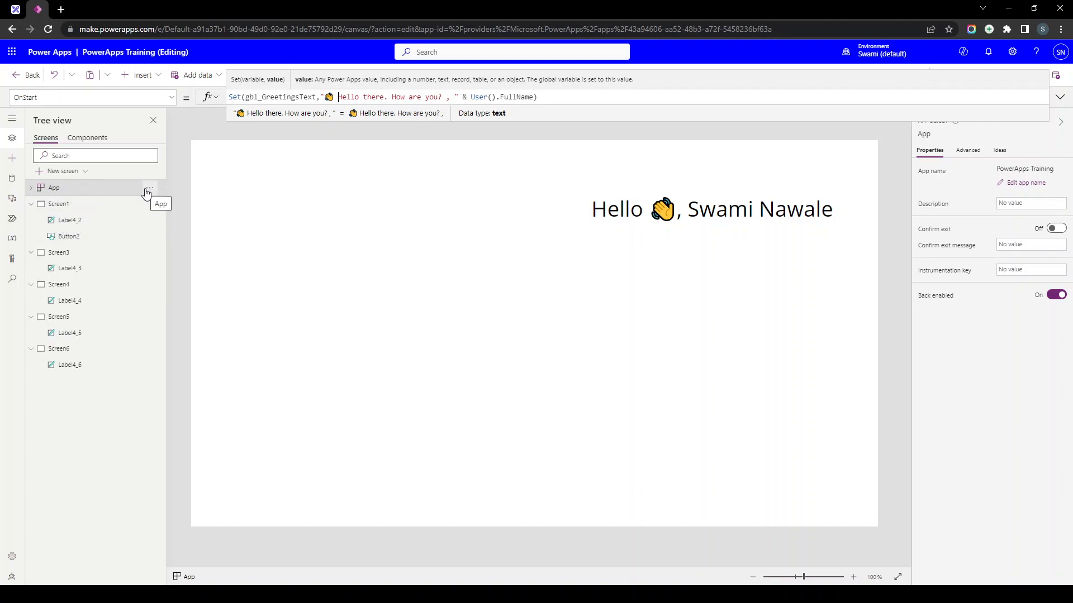
{"action": "left_click", "coordinate": [148, 189]}
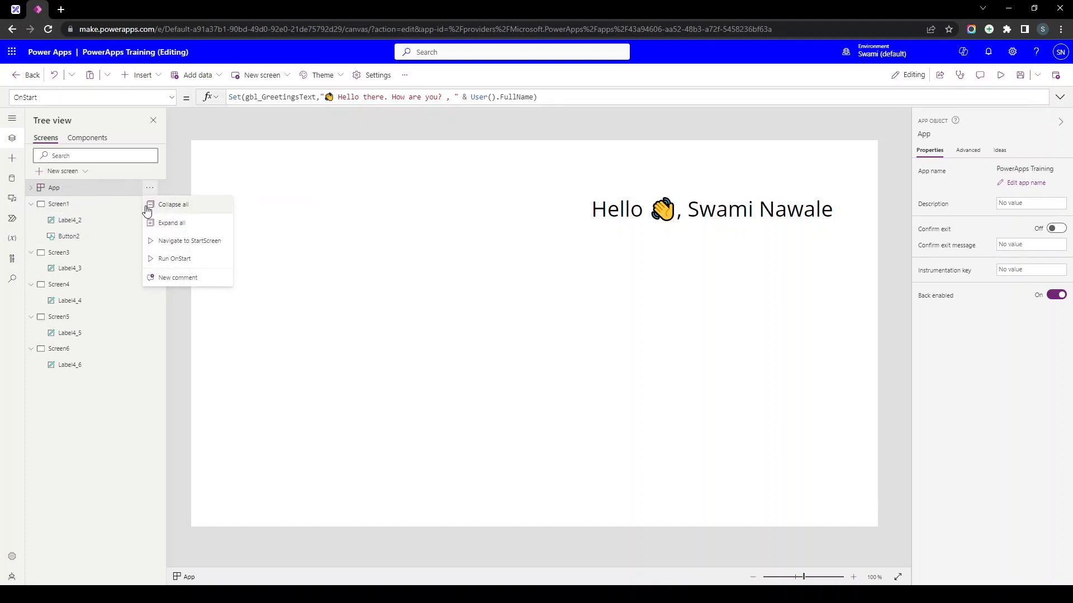
{"action": "left_click", "coordinate": [164, 260]}
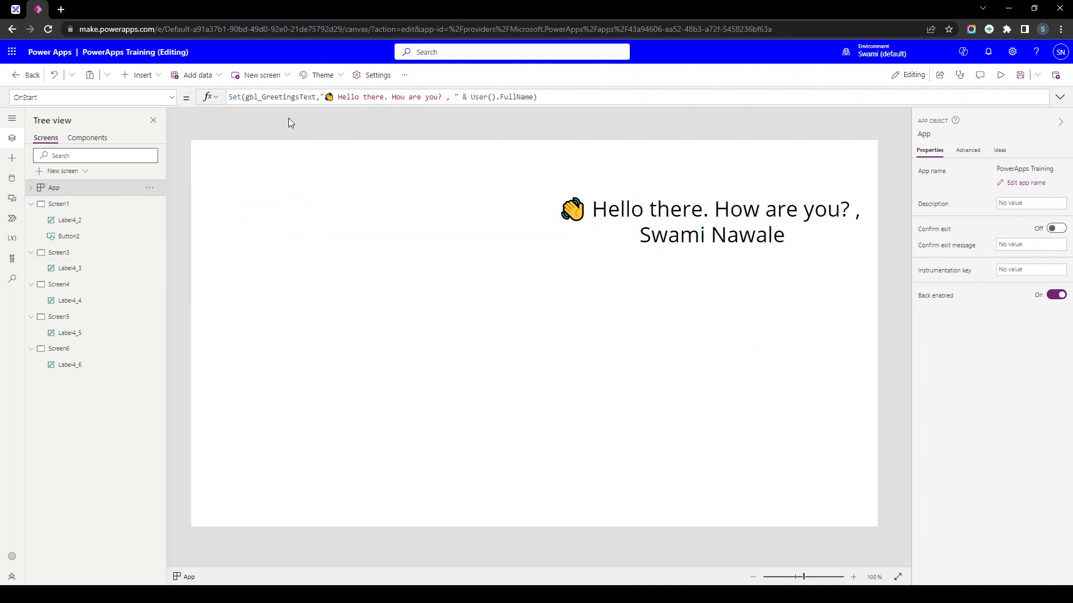
{"action": "left_click", "coordinate": [83, 316]}
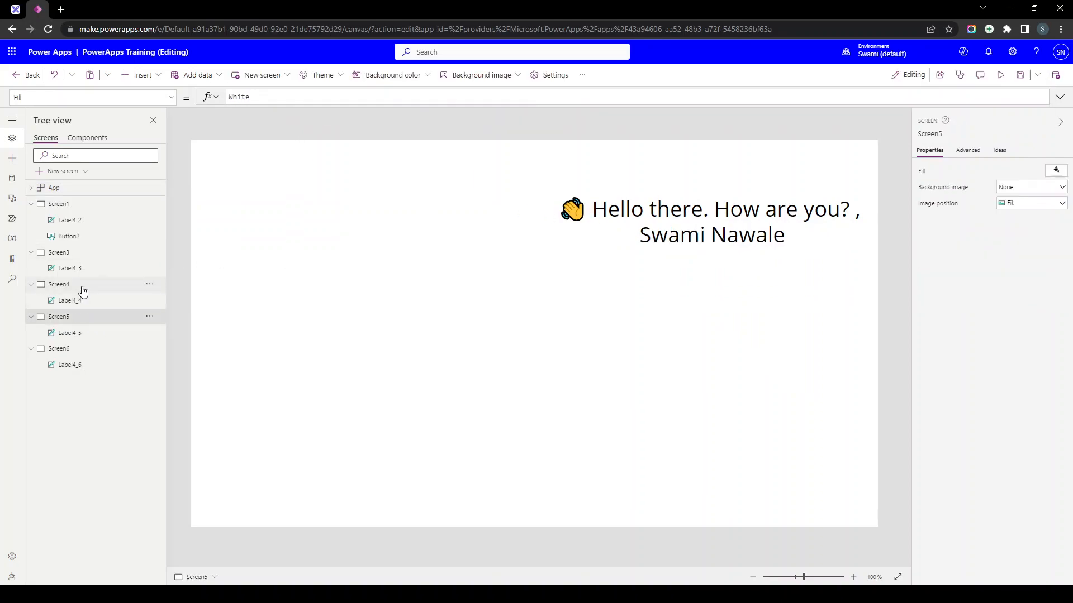
{"action": "left_click", "coordinate": [82, 285]}
{"action": "left_click", "coordinate": [79, 252]}
{"action": "left_click", "coordinate": [81, 208]}
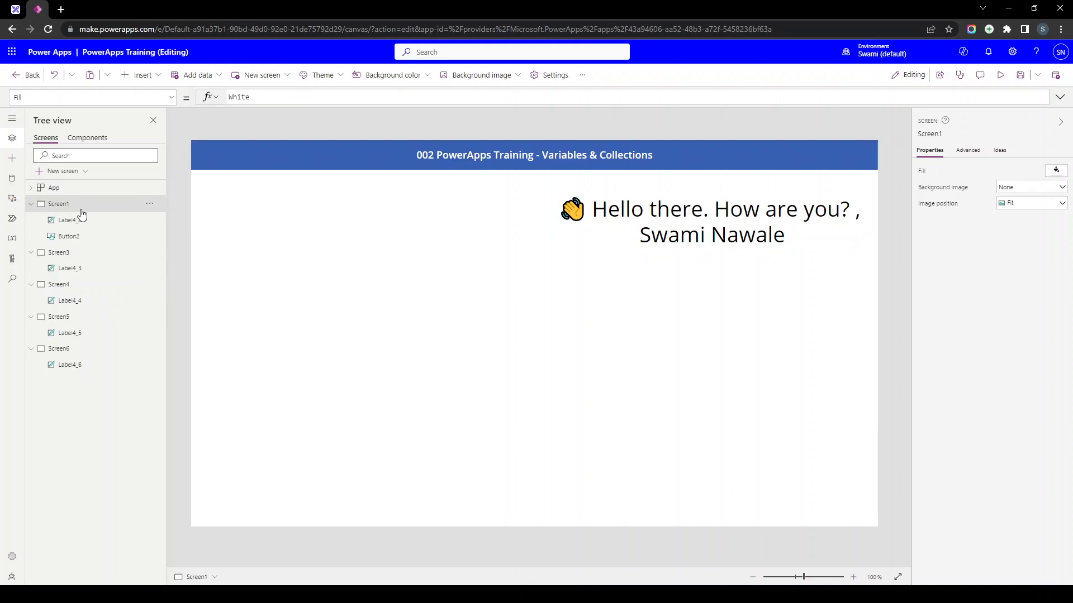
{"action": "left_click", "coordinate": [78, 286]}
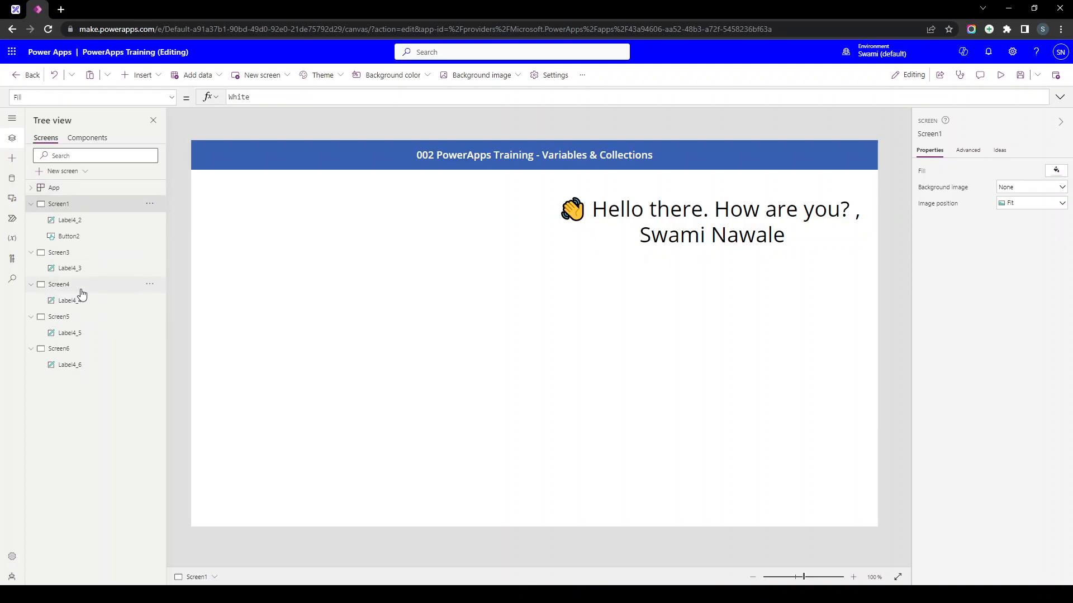
{"action": "left_click", "coordinate": [81, 319]}
{"action": "left_click", "coordinate": [79, 351]}
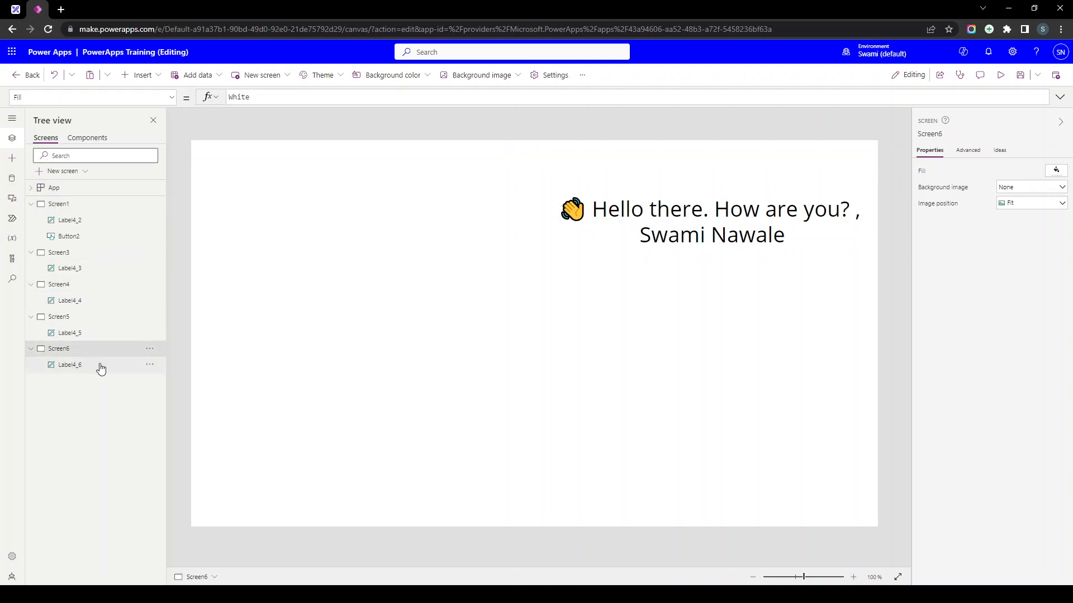
{"action": "left_click", "coordinate": [738, 246]}
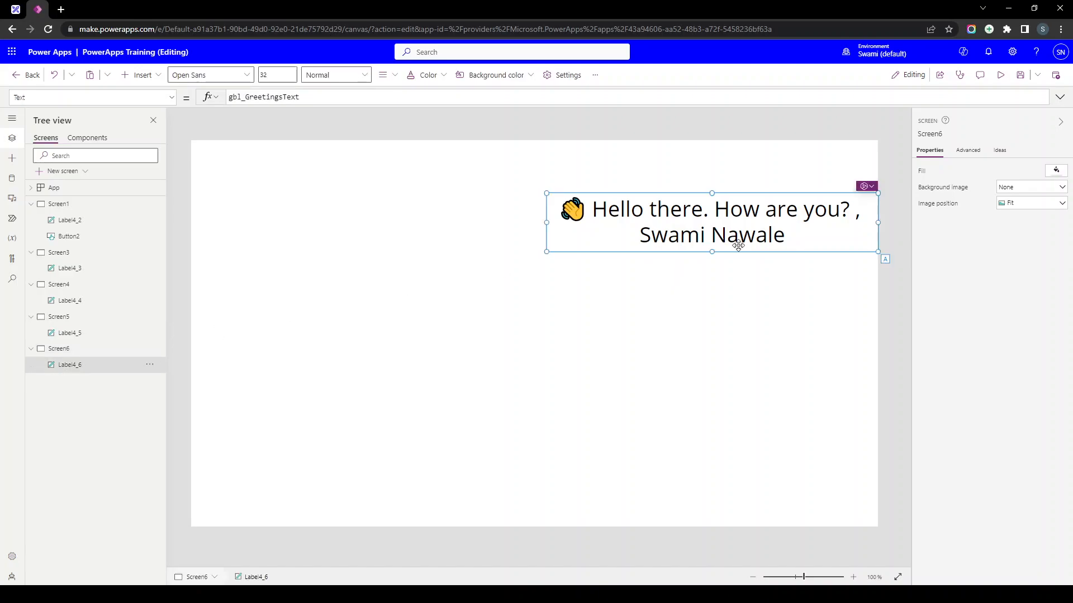
{"action": "left_click", "coordinate": [85, 188]}
{"action": "left_click", "coordinate": [294, 98]}
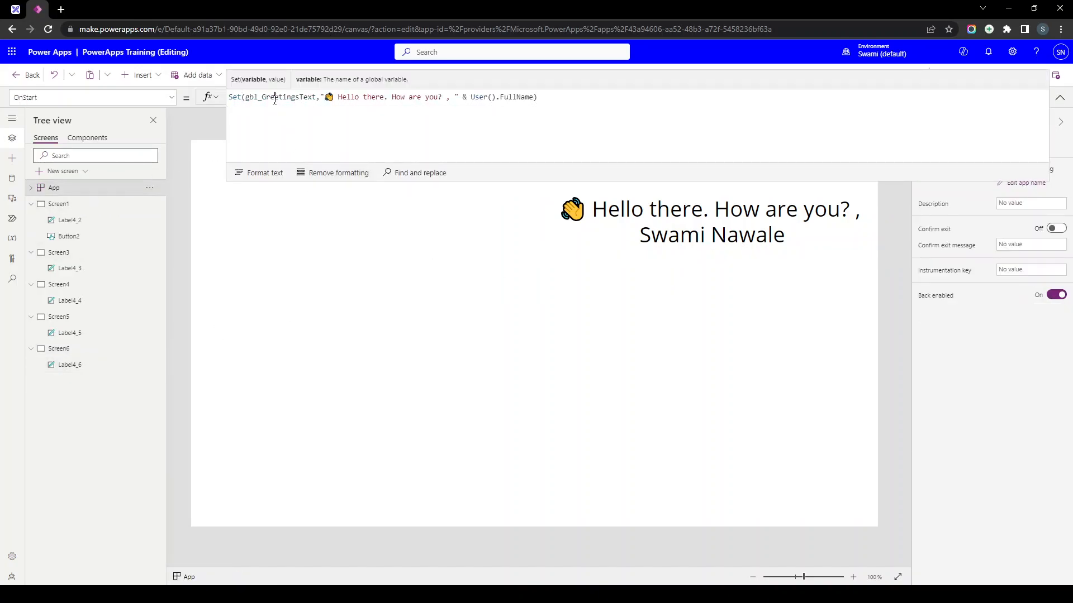
{"action": "left_click", "coordinate": [620, 229]}
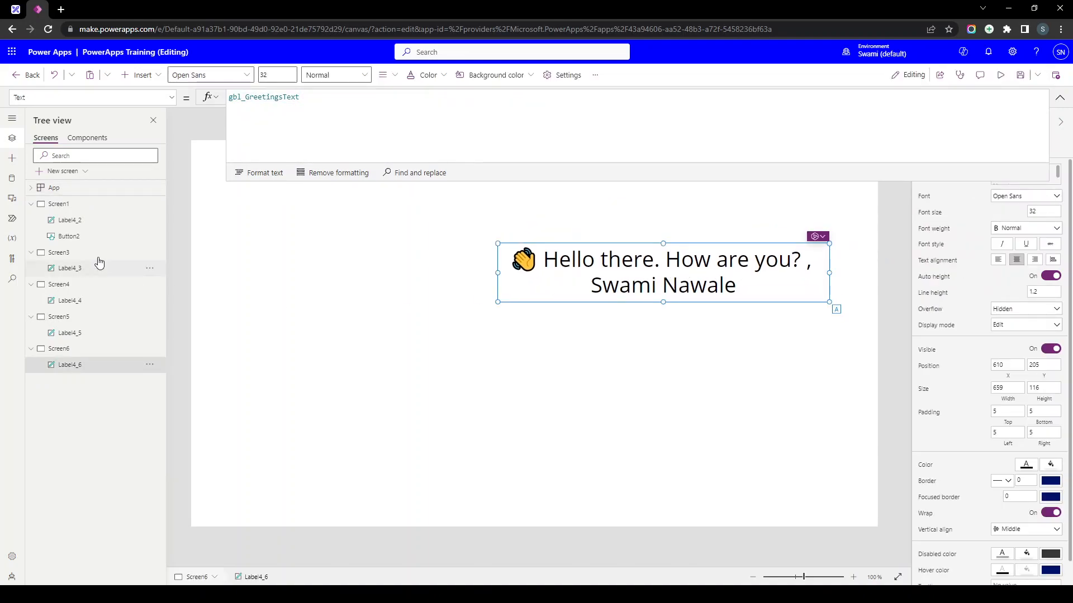
{"action": "left_click", "coordinate": [397, 263]}
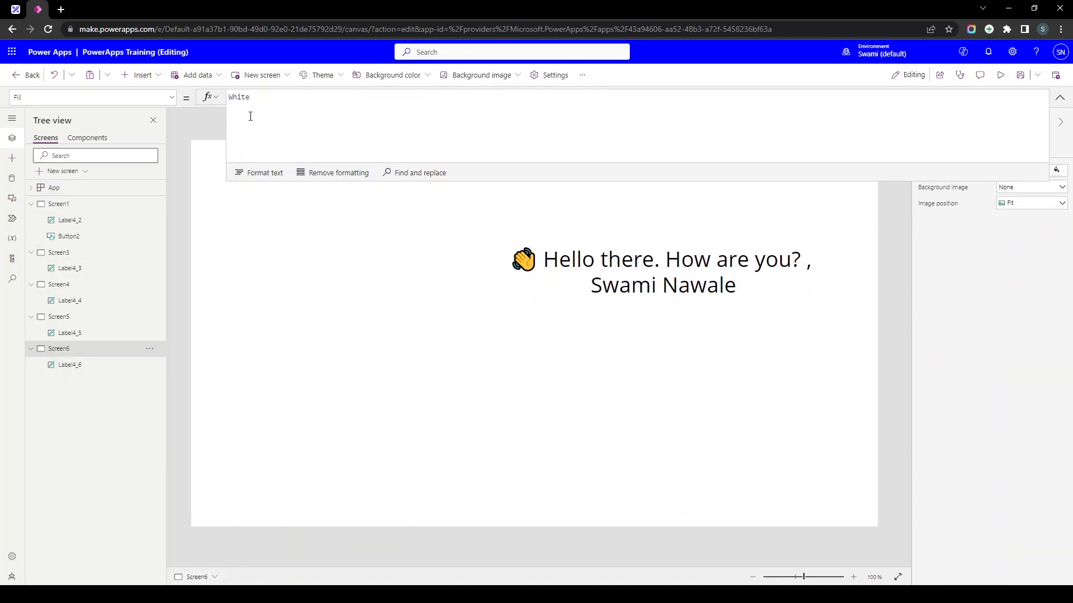
{"action": "left_click", "coordinate": [44, 190]}
{"action": "left_click", "coordinate": [439, 108]}
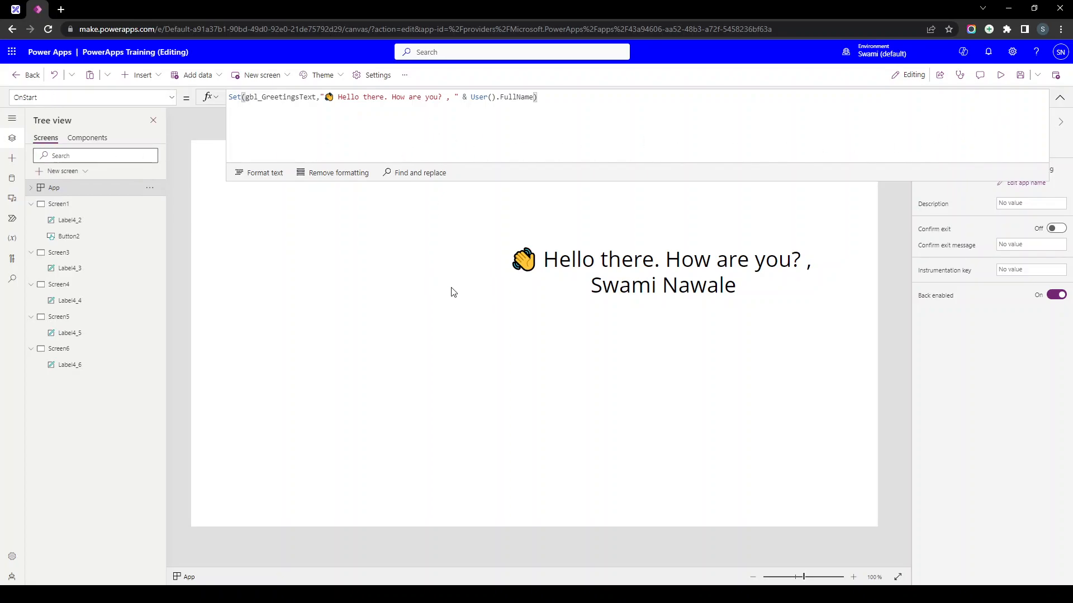
{"action": "left_click", "coordinate": [15, 9]}
- Highlight the PowerApps Variables title, the word Global, and the phrase 'temporary data' with the laser
{"action": "left_click_drag", "start_coordinate": [437, 150], "coordinate": [537, 154]}
{"action": "left_click_drag", "start_coordinate": [219, 251], "coordinate": [320, 251]}
{"action": "scroll", "coordinate": [609, 382], "scroll_direction": "right", "scroll_amount": 20}
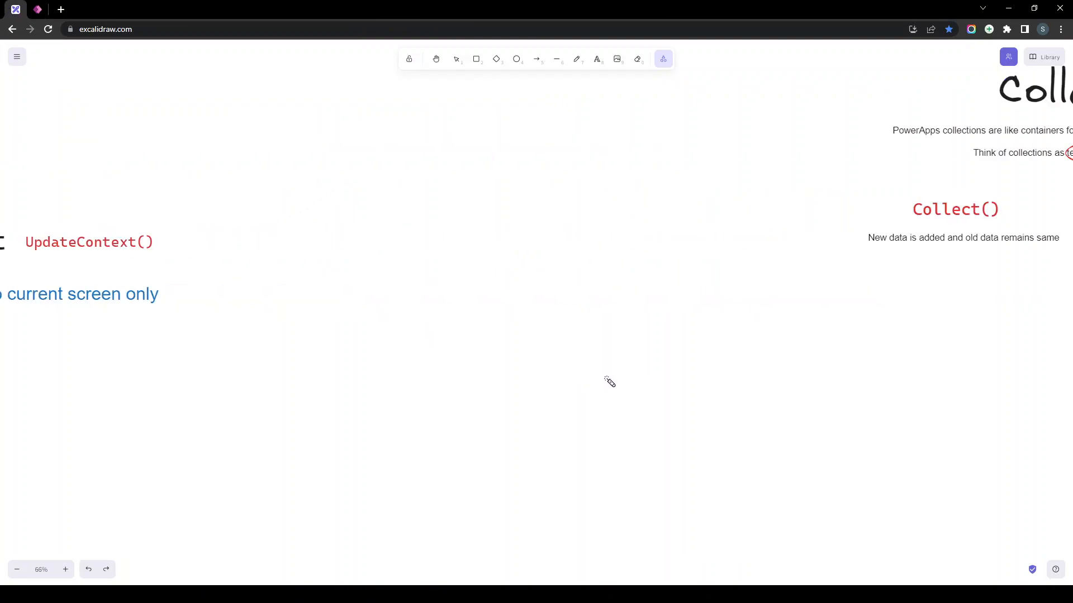
{"action": "scroll", "coordinate": [609, 382], "scroll_direction": "right", "scroll_amount": 5}
{"action": "scroll", "coordinate": [565, 376], "scroll_direction": "up", "scroll_amount": 2}
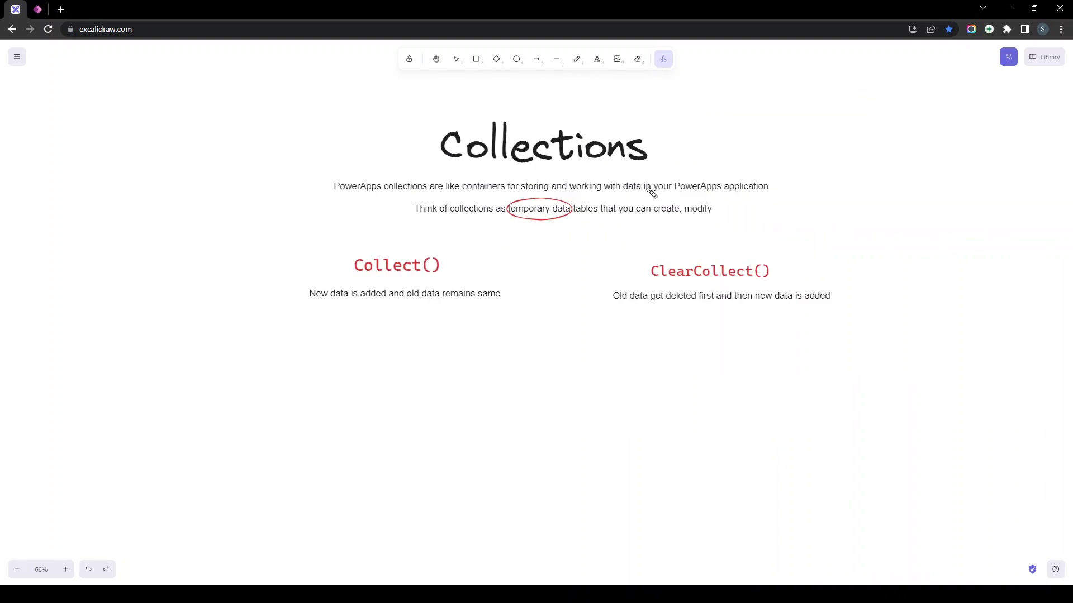
{"action": "scroll", "coordinate": [651, 195], "scroll_direction": "up", "scroll_amount": 1}
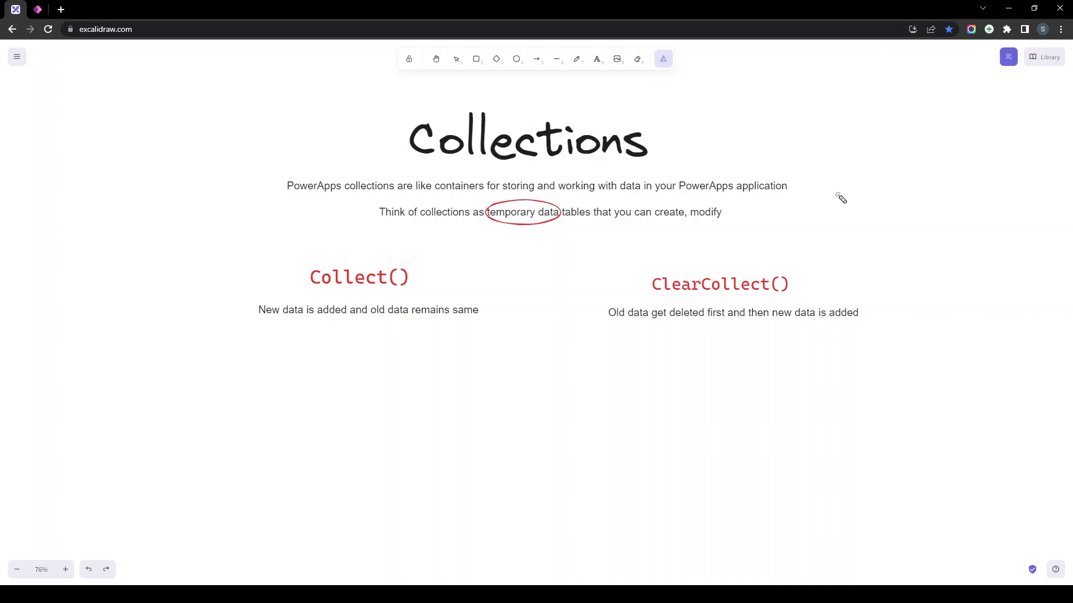
{"action": "mouse_move", "coordinate": [543, 202]}
{"action": "left_mouse_down"}
{"action": "mouse_move", "coordinate": [486, 229]}
{"action": "mouse_move", "coordinate": [555, 235]}
{"action": "mouse_move", "coordinate": [573, 201]}
{"action": "mouse_move", "coordinate": [479, 224]}
{"action": "mouse_move", "coordinate": [560, 235]}
{"action": "mouse_move", "coordinate": [511, 195]}
{"action": "mouse_move", "coordinate": [514, 236]}
{"action": "left_mouse_up"}
- Scroll down and point out the Collect() and ClearCollect() headings
{"action": "scroll", "coordinate": [285, 284], "scroll_direction": "down", "scroll_amount": 1}
{"action": "mouse_move", "coordinate": [299, 222]}
{"action": "left_mouse_down"}
{"action": "mouse_move", "coordinate": [434, 211]}
{"action": "mouse_move", "coordinate": [306, 244]}
{"action": "left_mouse_up"}
{"action": "left_click_drag", "start_coordinate": [637, 240], "coordinate": [798, 252]}
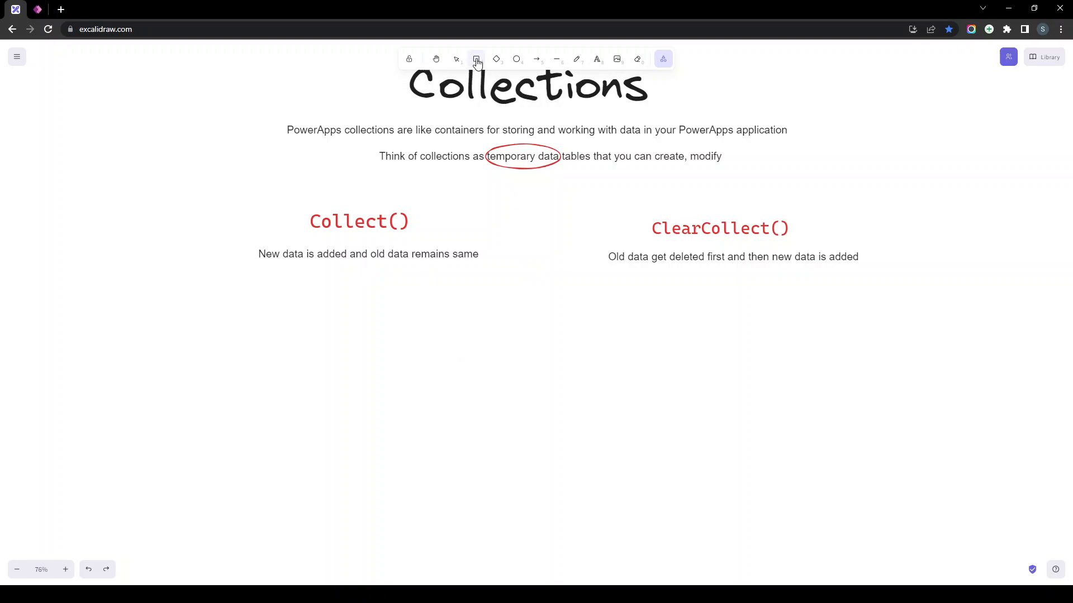
- Draw a tall rounded box under Collect() and stack four row rectangles inside it
{"action": "left_click", "coordinate": [476, 59]}
{"action": "mouse_move", "coordinate": [301, 287]}
{"action": "left_mouse_down"}
{"action": "mouse_move", "coordinate": [483, 498]}
{"action": "mouse_move", "coordinate": [448, 507]}
{"action": "left_mouse_up"}
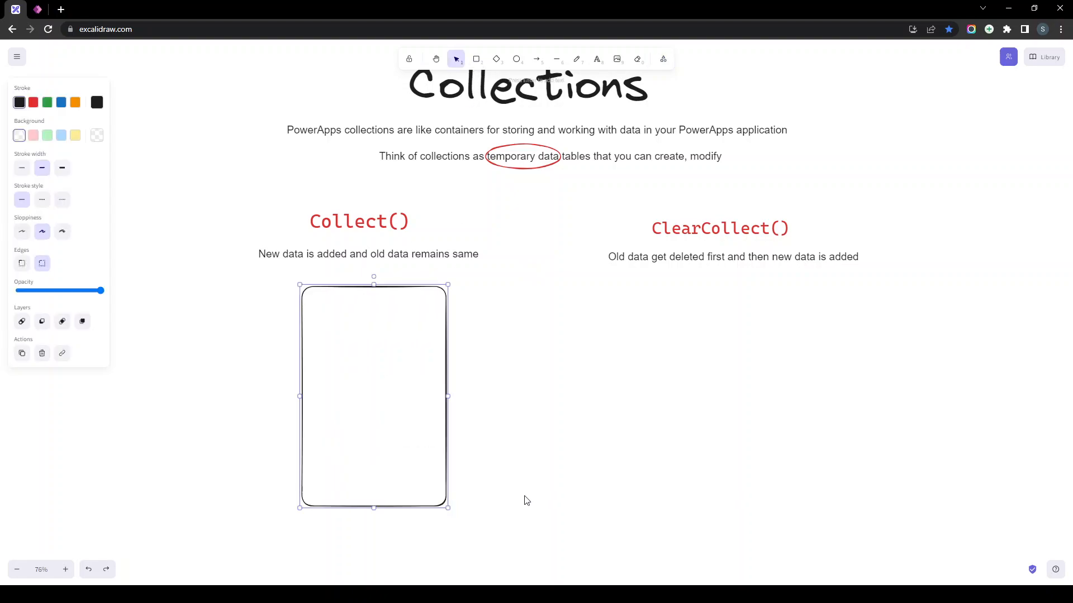
{"action": "left_click", "coordinate": [475, 59]}
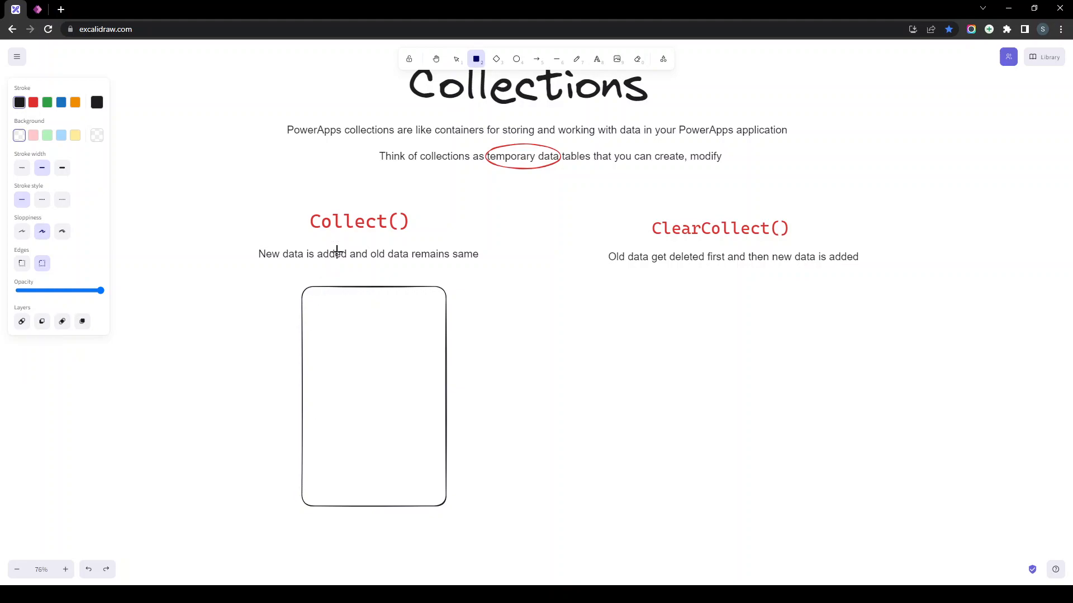
{"action": "left_click_drag", "start_coordinate": [310, 473], "coordinate": [437, 499]}
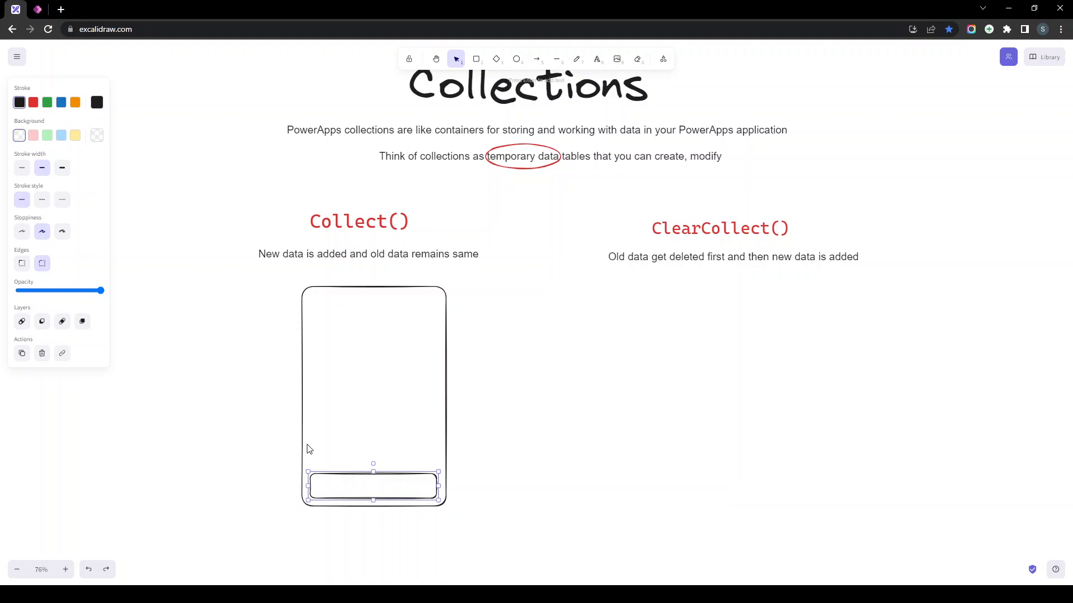
{"action": "left_click_drag", "start_coordinate": [327, 483], "coordinate": [388, 385]}
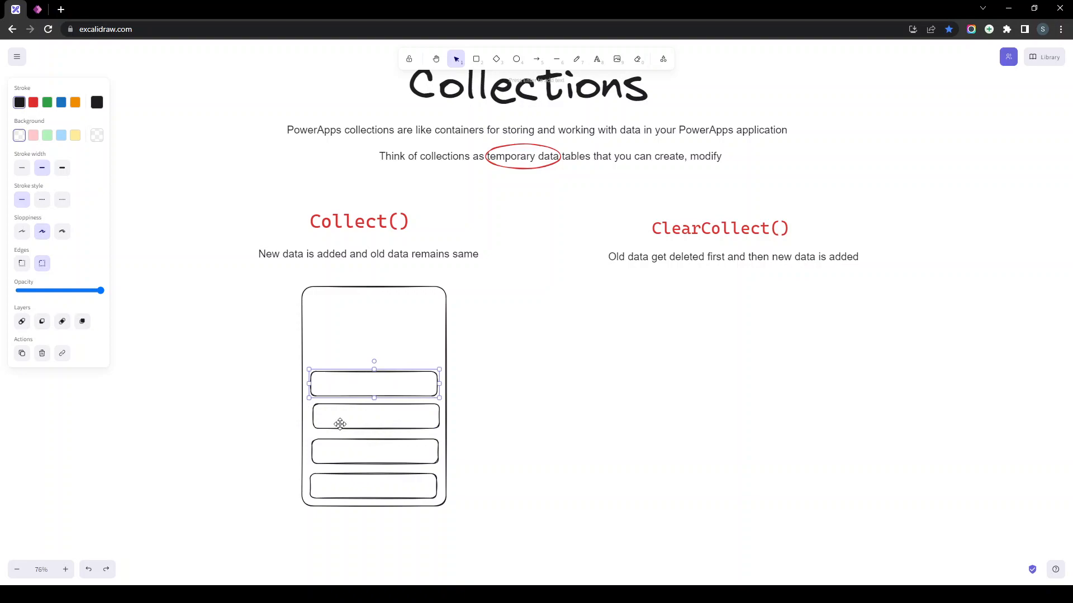
- Select the ClearCollect description text and shift the view right toward it
{"action": "left_click", "coordinate": [563, 484]}
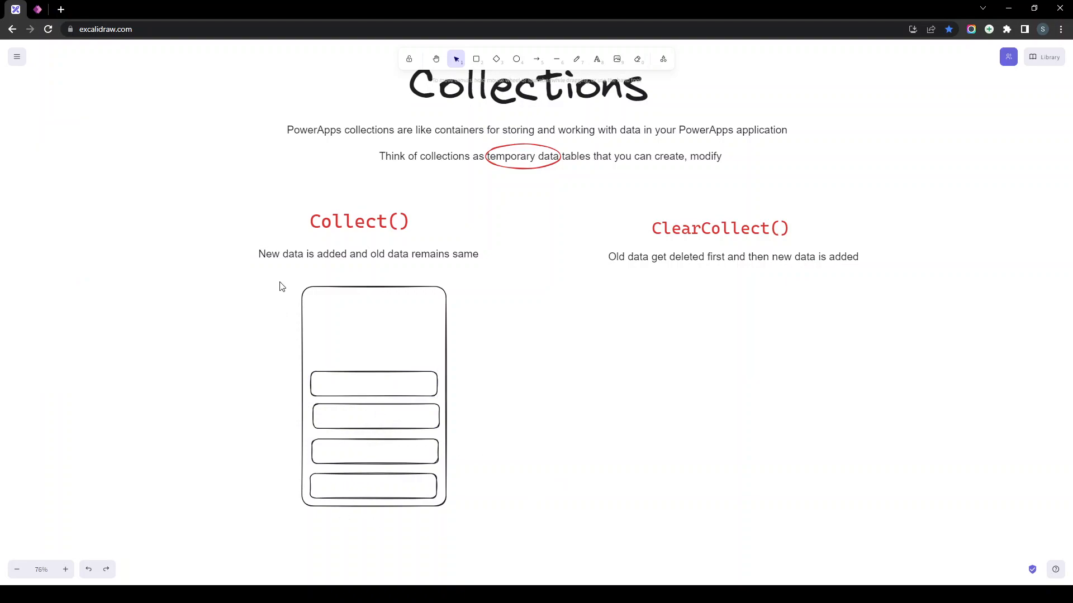
{"action": "left_click", "coordinate": [640, 261]}
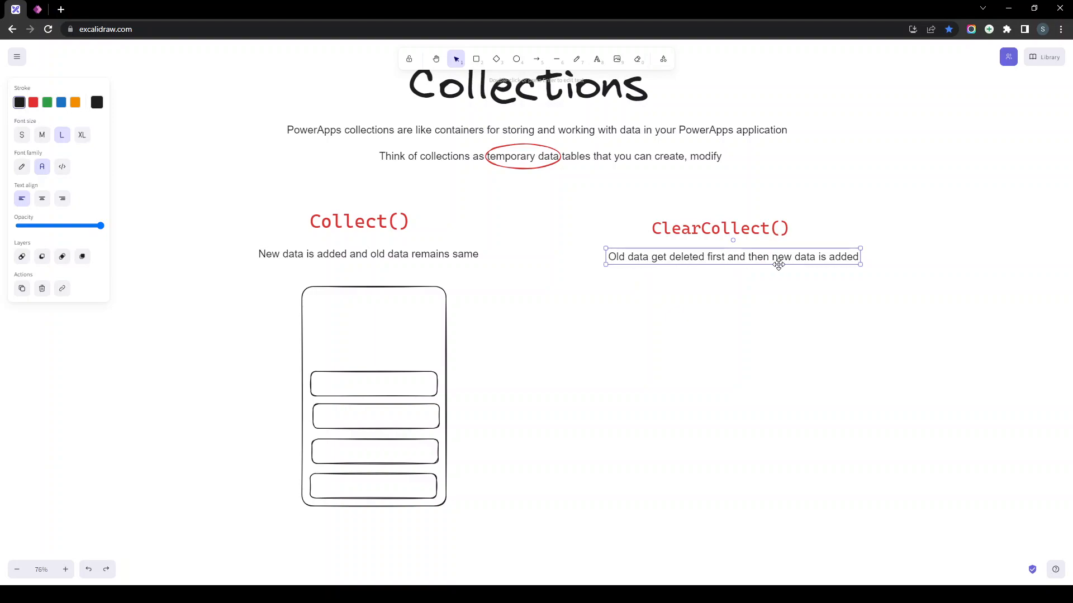
{"action": "scroll", "coordinate": [727, 302], "scroll_direction": "right", "scroll_amount": 1}
{"action": "left_click", "coordinate": [634, 335]}
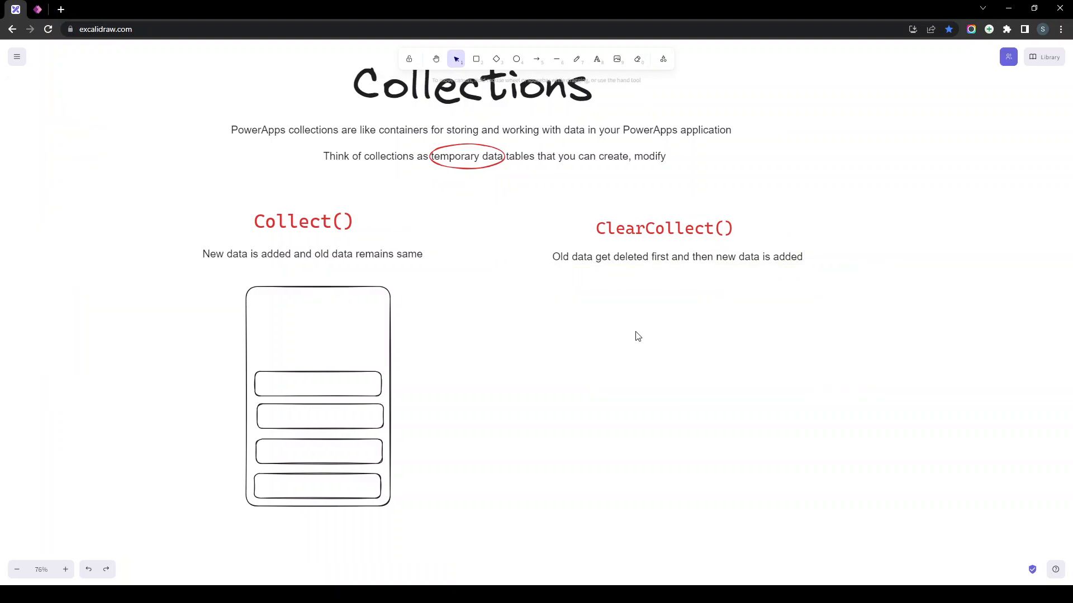
- Draw a tall box under ClearCollect() holding three stacked row rectangles
{"action": "key", "text": "r"}
{"action": "left_click_drag", "start_coordinate": [637, 276], "coordinate": [843, 557]}
{"action": "scroll", "coordinate": [783, 474], "scroll_direction": "down", "scroll_amount": 2}
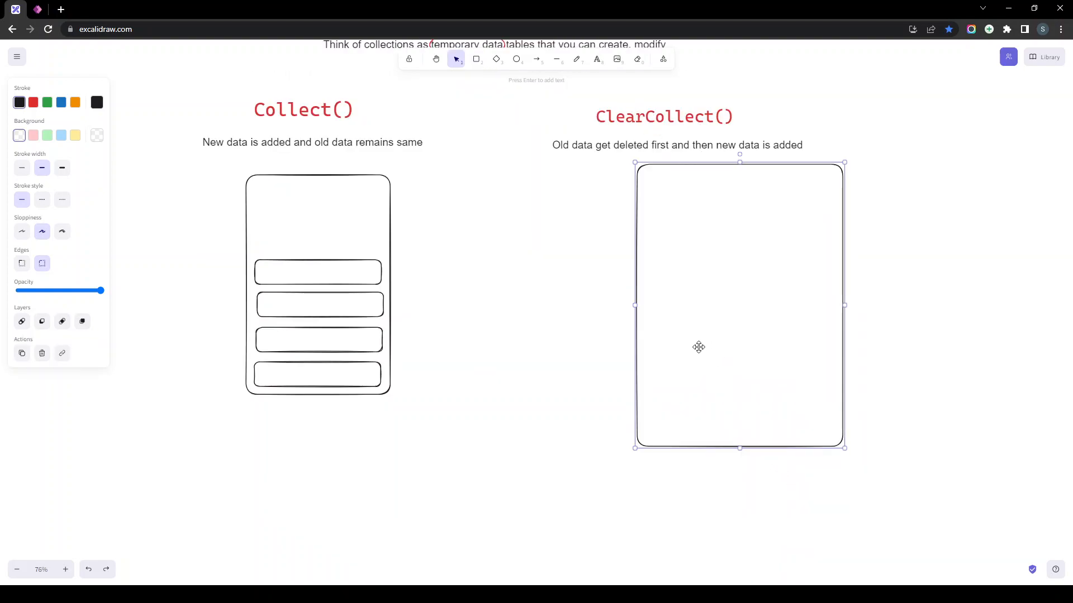
{"action": "key", "text": "r"}
{"action": "left_click_drag", "start_coordinate": [646, 292], "coordinate": [825, 330]}
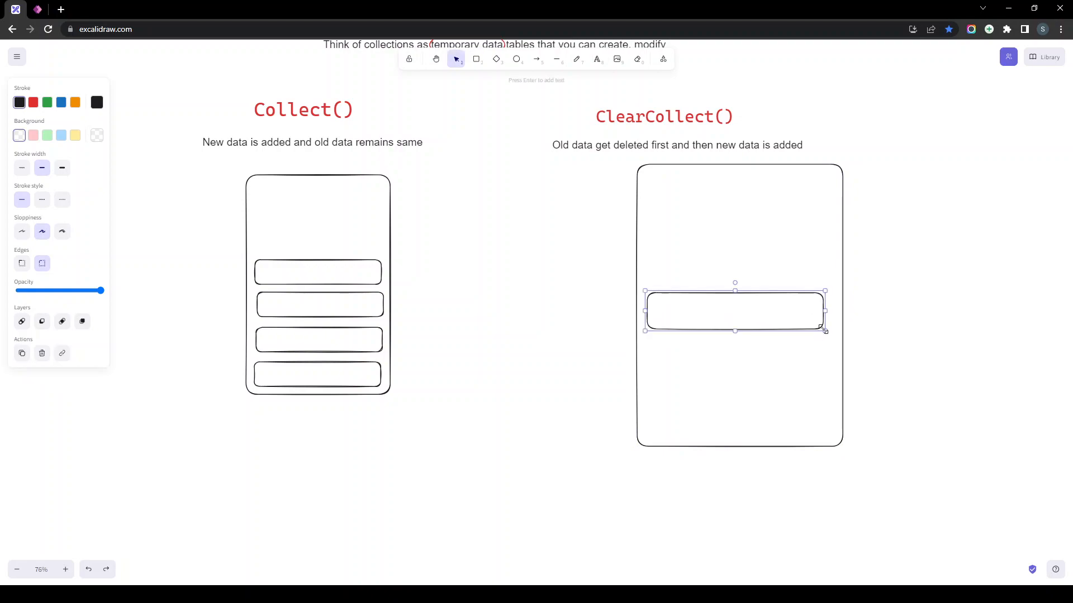
{"action": "left_click_drag", "start_coordinate": [753, 332], "coordinate": [726, 330]}
{"action": "left_click", "coordinate": [520, 341]}
- Add a small square left of the ClearCollect box with an arrow pointing into it
{"action": "key", "text": "r"}
{"action": "left_click_drag", "start_coordinate": [512, 266], "coordinate": [592, 348]}
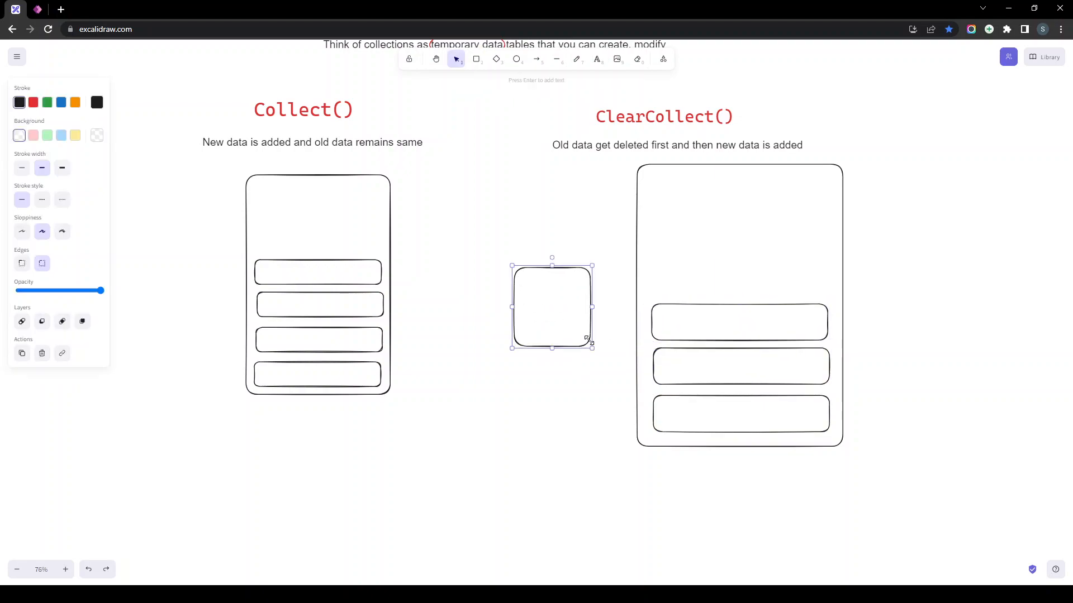
{"action": "left_click", "coordinate": [608, 317]}
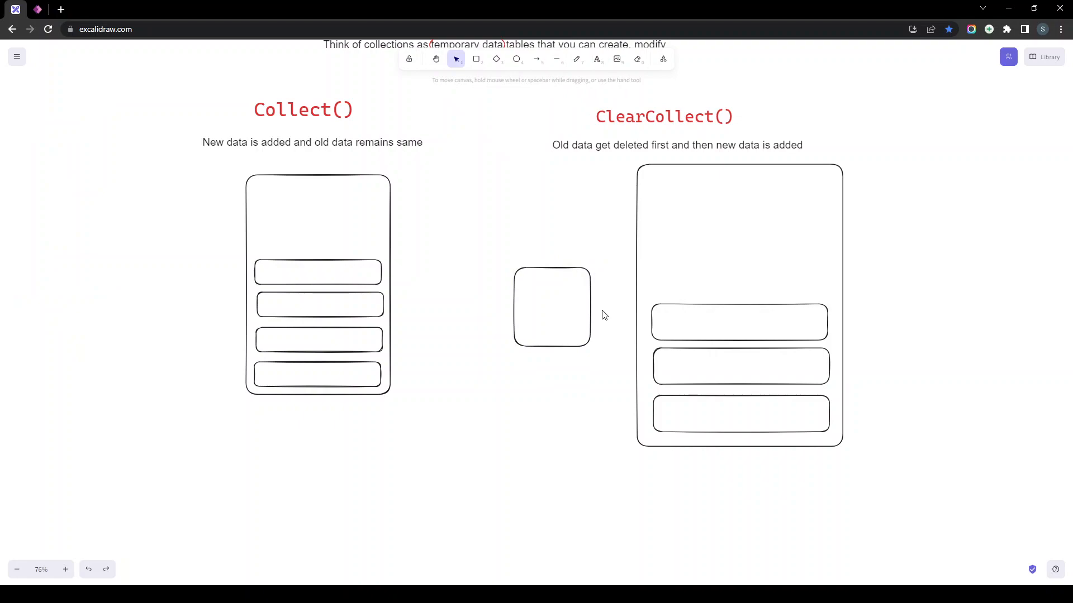
{"action": "key", "text": "a"}
{"action": "left_click_drag", "start_coordinate": [598, 309], "coordinate": [697, 277]}
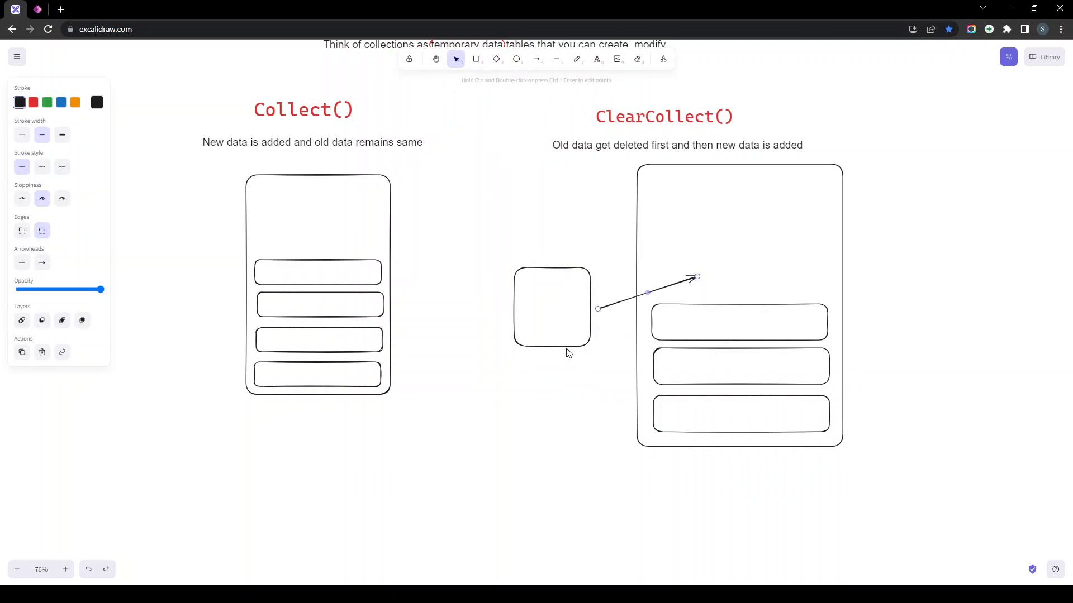
{"action": "scroll", "coordinate": [650, 126], "scroll_direction": "right", "scroll_amount": 3}
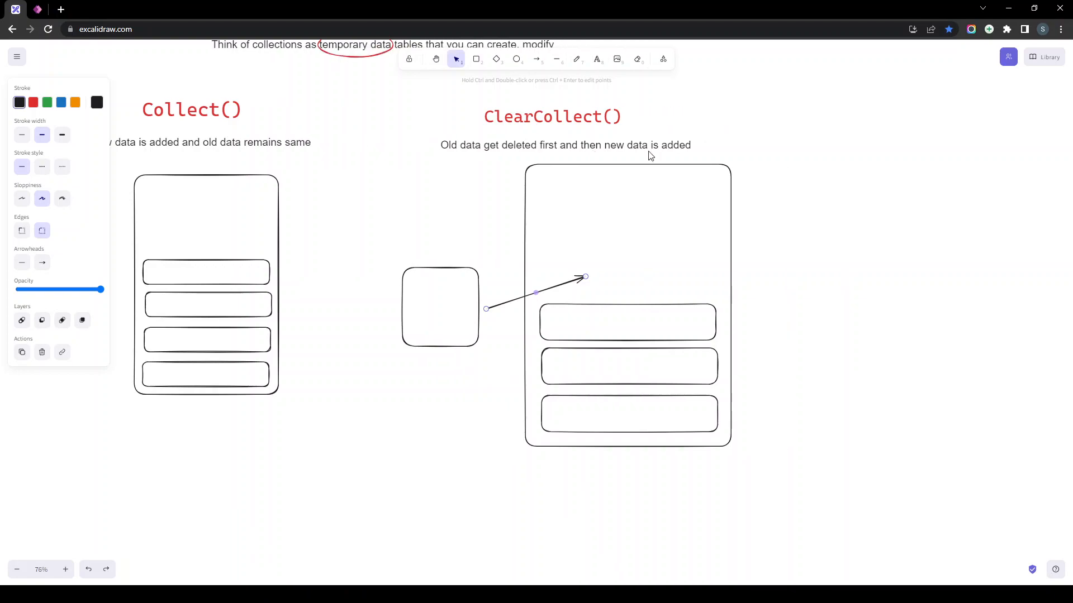
- Highlight the word Clear inside the ClearCollect() heading text
{"action": "left_click", "coordinate": [477, 118]}
{"action": "double_click", "coordinate": [479, 118]}
{"action": "left_click", "coordinate": [479, 118]}
{"action": "left_click_drag", "start_coordinate": [476, 119], "coordinate": [428, 122]}
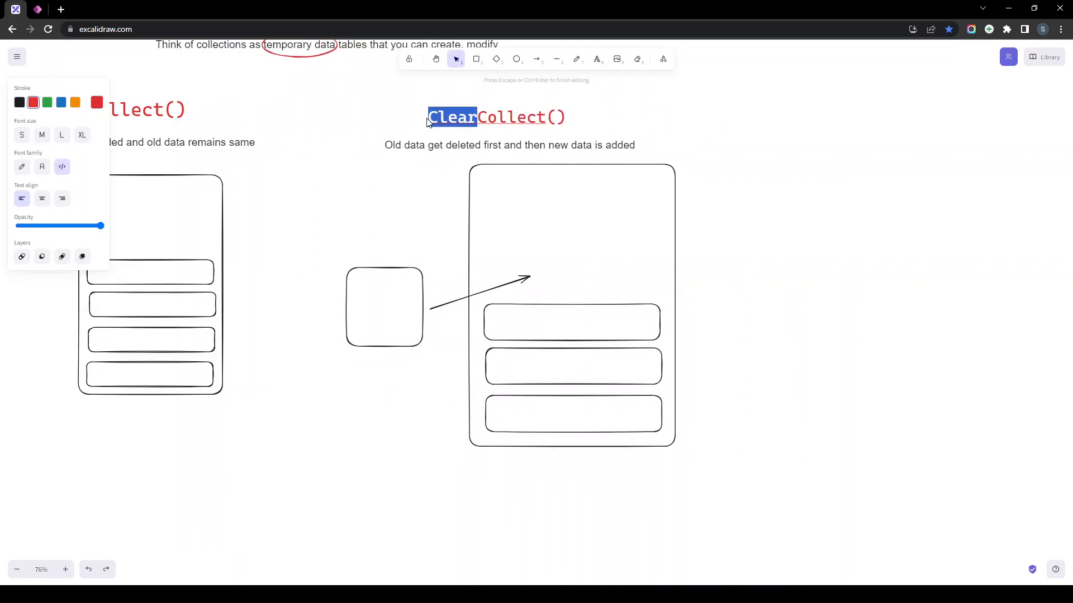
{"action": "left_click", "coordinate": [478, 118]}
{"action": "left_click", "coordinate": [790, 277]}
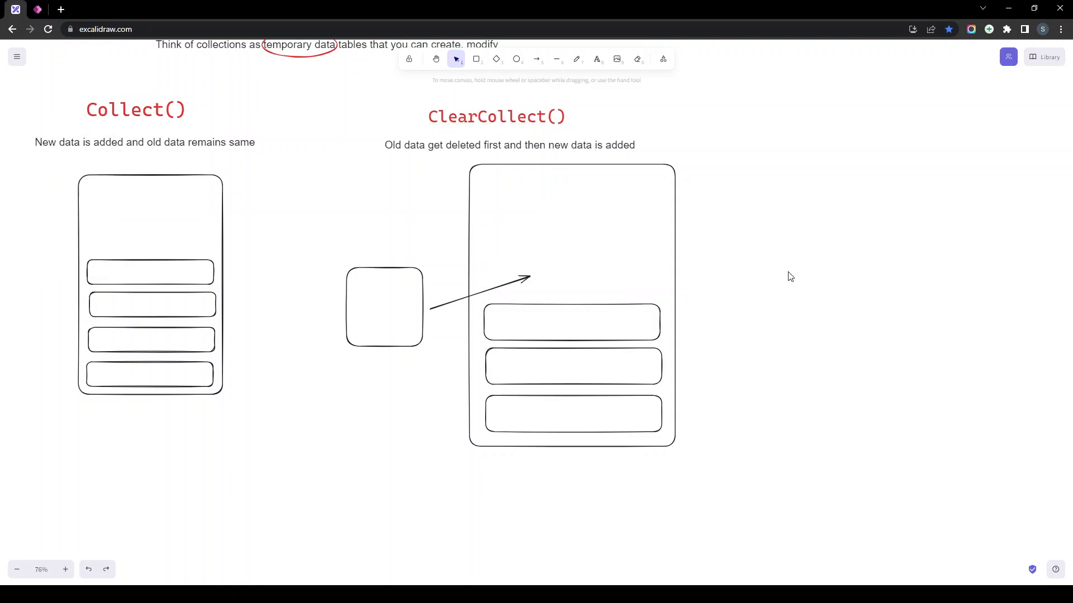
- Delete the three rows from the ClearCollect box and move the small square to its bottom
{"action": "left_click", "coordinate": [390, 271]}
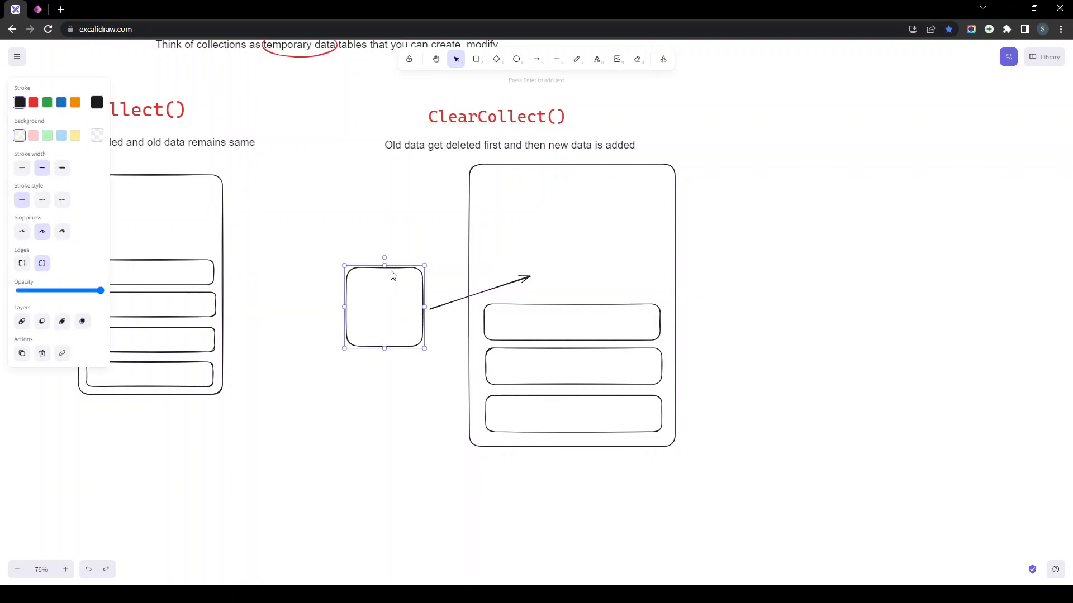
{"action": "left_click_drag", "start_coordinate": [401, 307], "coordinate": [558, 252]}
{"action": "left_click", "coordinate": [586, 363]}
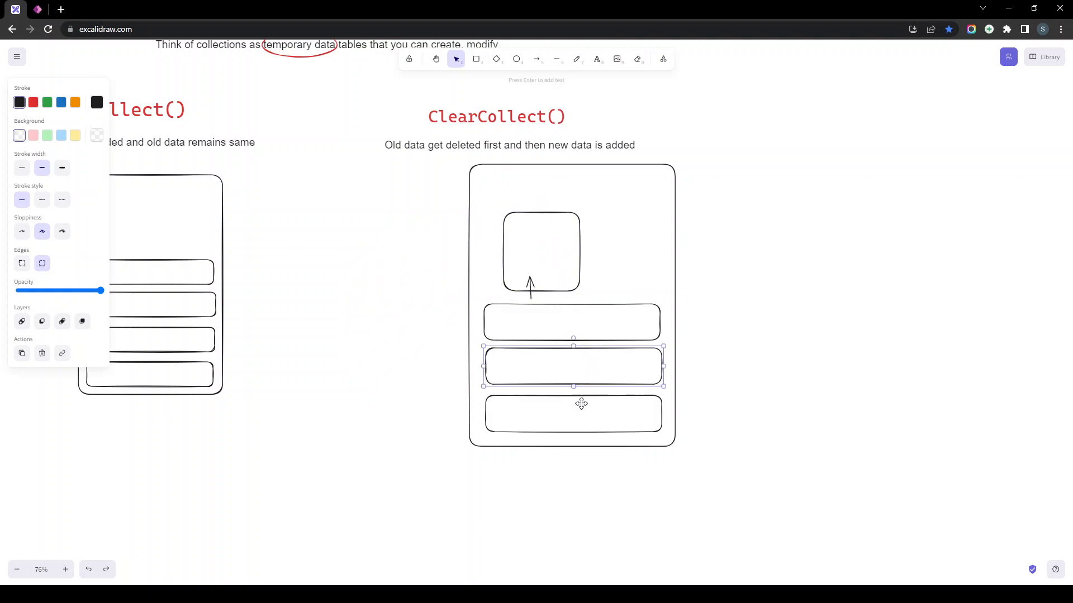
{"action": "left_click", "coordinate": [582, 395], "text": "shift"}
{"action": "left_click", "coordinate": [598, 339], "text": "shift"}
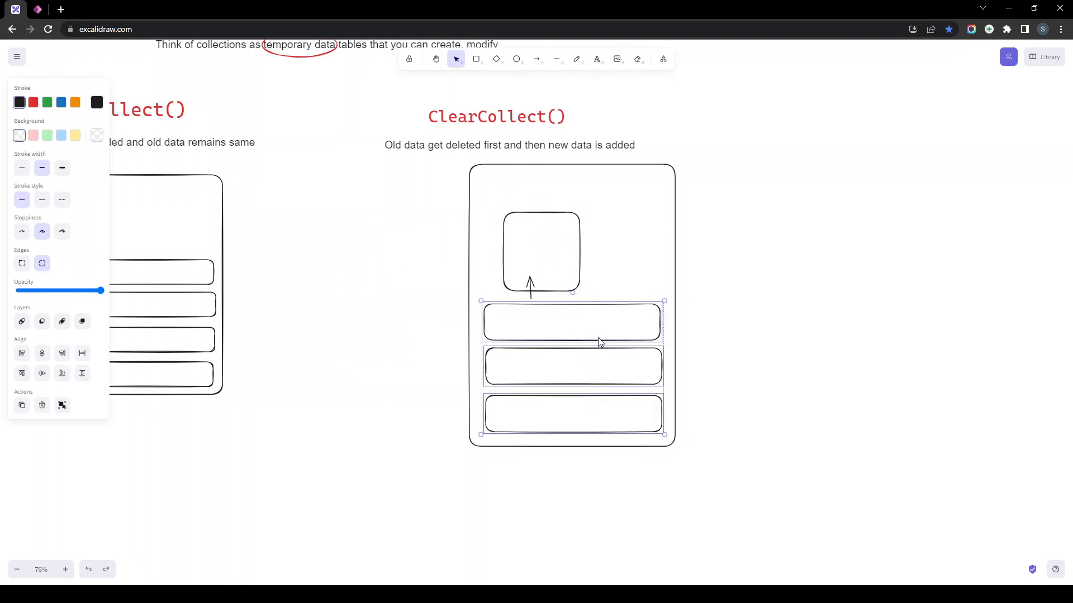
{"action": "key", "text": "Delete"}
{"action": "left_click_drag", "start_coordinate": [570, 292], "coordinate": [574, 443]}
{"action": "left_click", "coordinate": [413, 321]}
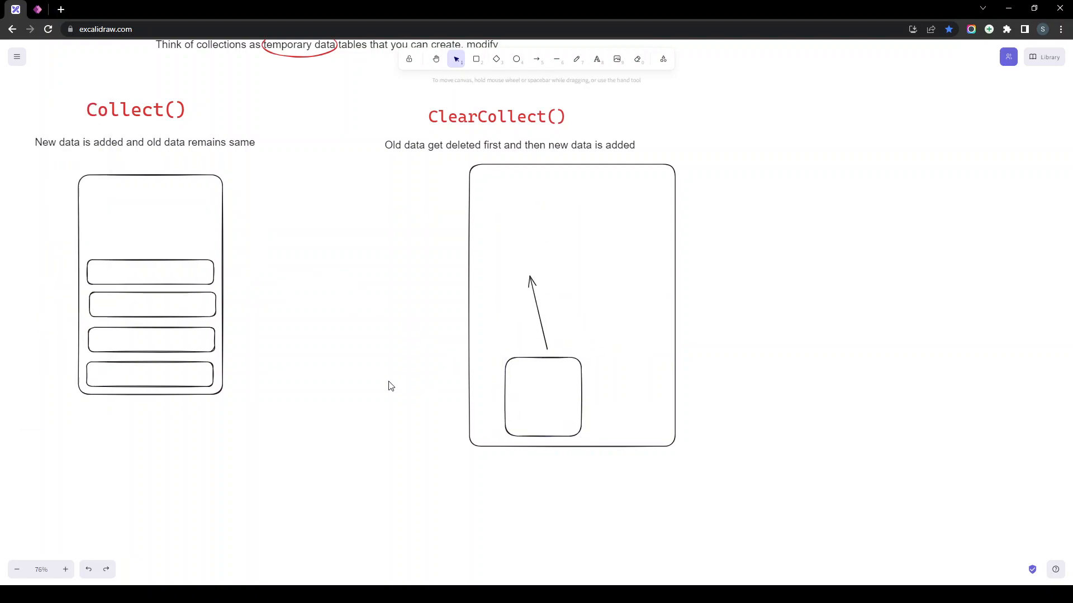
- Put a new box in the container's lower part, moving the old box outside right without its arrow
{"action": "key", "text": "r"}
{"action": "mouse_move", "coordinate": [344, 347]}
{"action": "left_mouse_down"}
{"action": "mouse_move", "coordinate": [430, 402]}
{"action": "mouse_move", "coordinate": [435, 418]}
{"action": "left_mouse_up"}
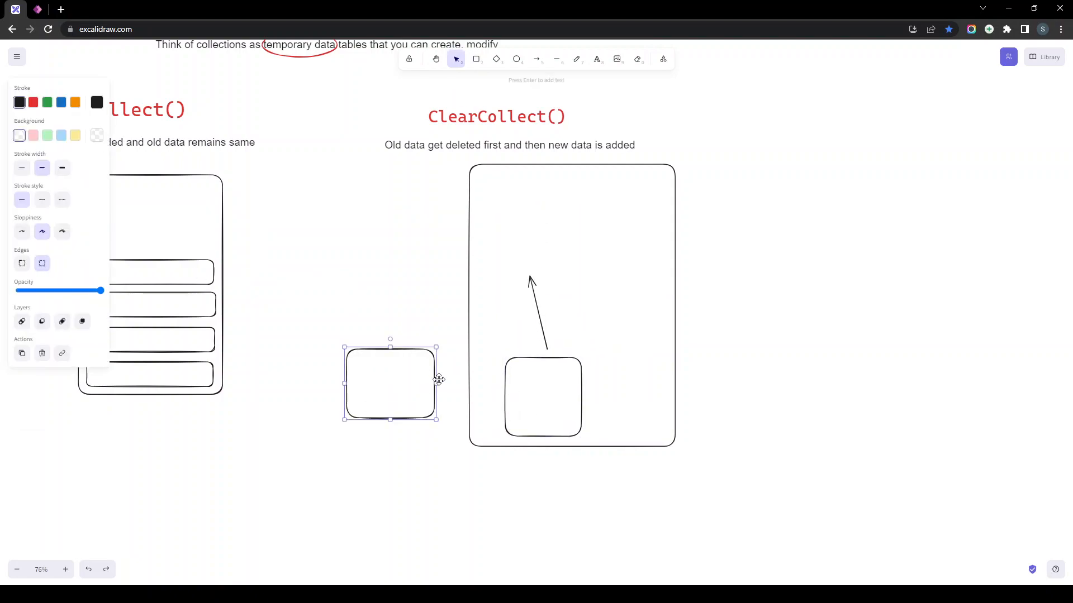
{"action": "left_click", "coordinate": [518, 398]}
{"action": "left_click_drag", "start_coordinate": [555, 358], "coordinate": [864, 358]}
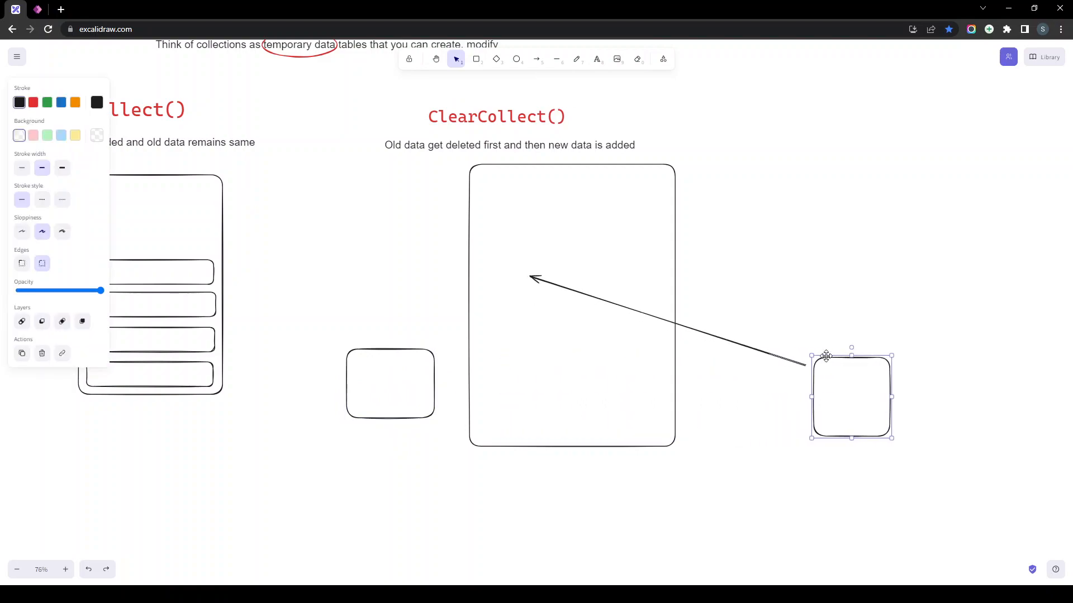
{"action": "left_click", "coordinate": [764, 356]}
{"action": "key", "text": "Delete"}
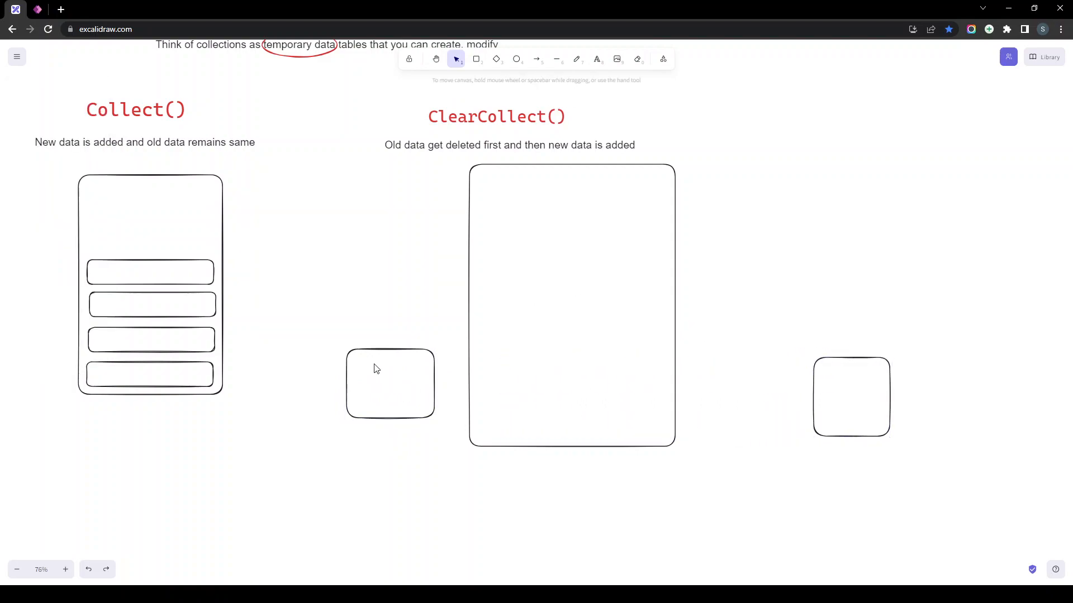
{"action": "left_click_drag", "start_coordinate": [389, 352], "coordinate": [563, 360]}
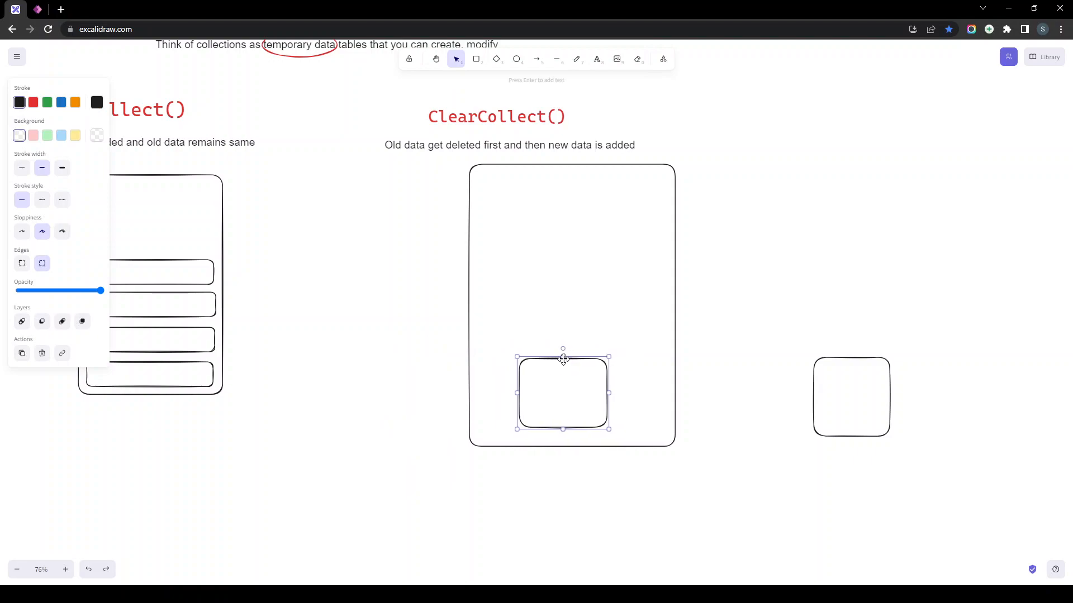
{"action": "scroll", "coordinate": [441, 346], "scroll_direction": "up", "scroll_amount": 1}
{"action": "scroll", "coordinate": [417, 341], "scroll_direction": "left", "scroll_amount": 3}
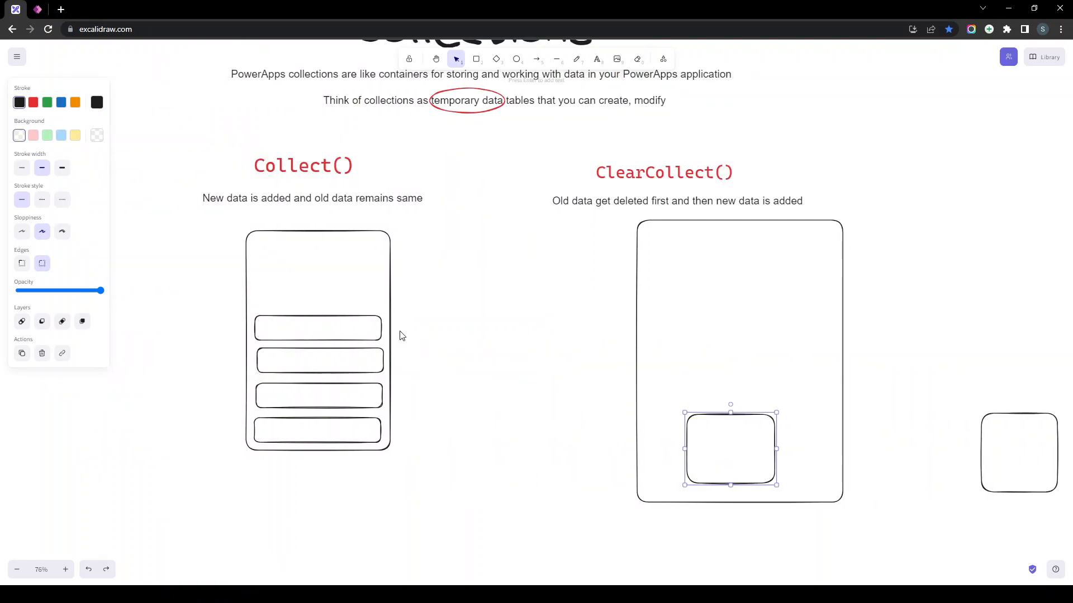
{"action": "left_click", "coordinate": [214, 146]}
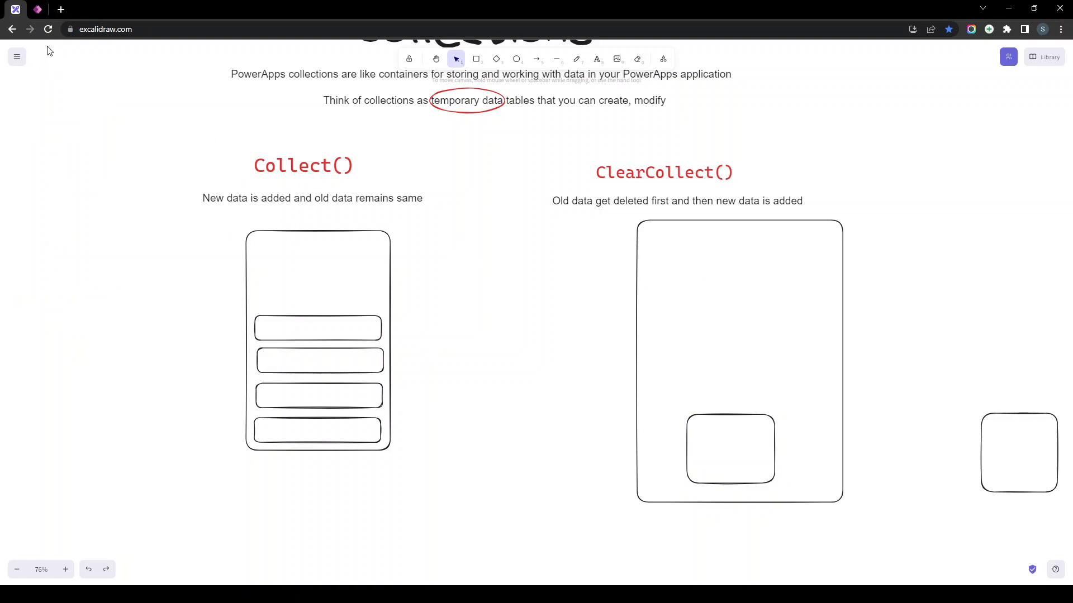
- Delete Screen3, Screen4, Screen5 and Screen6 from the Power Apps app
{"action": "left_click", "coordinate": [38, 10]}
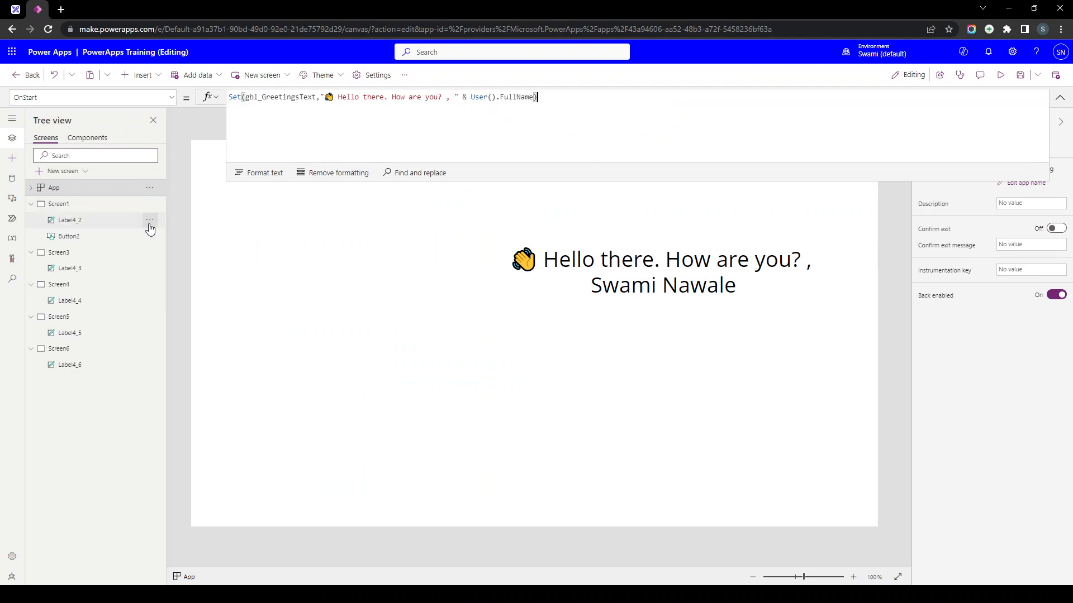
{"action": "left_click", "coordinate": [145, 257]}
{"action": "left_click", "coordinate": [149, 254]}
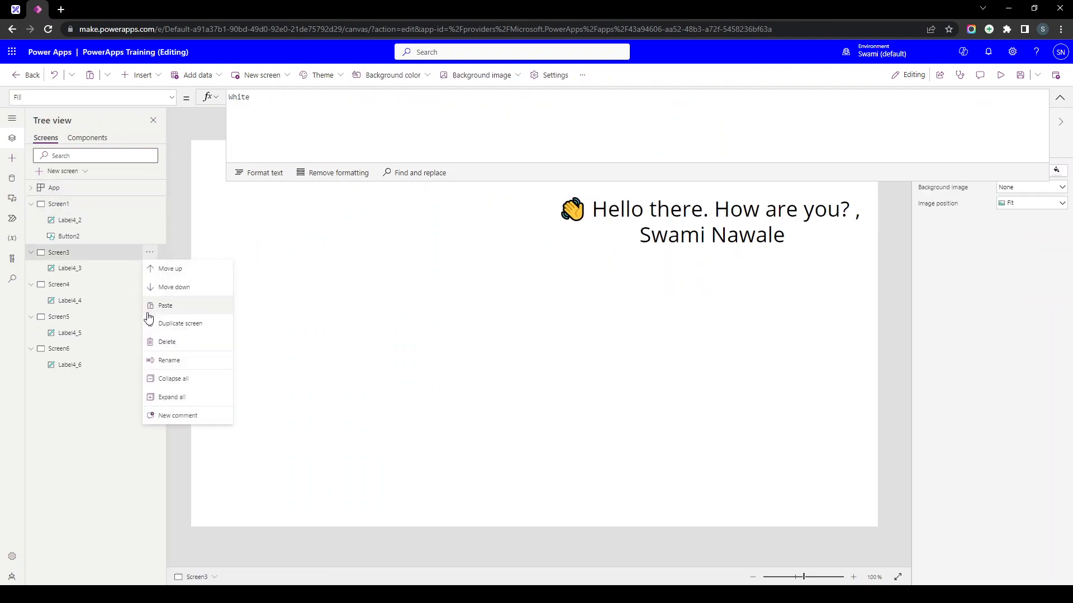
{"action": "left_click", "coordinate": [166, 344]}
{"action": "left_click", "coordinate": [149, 253]}
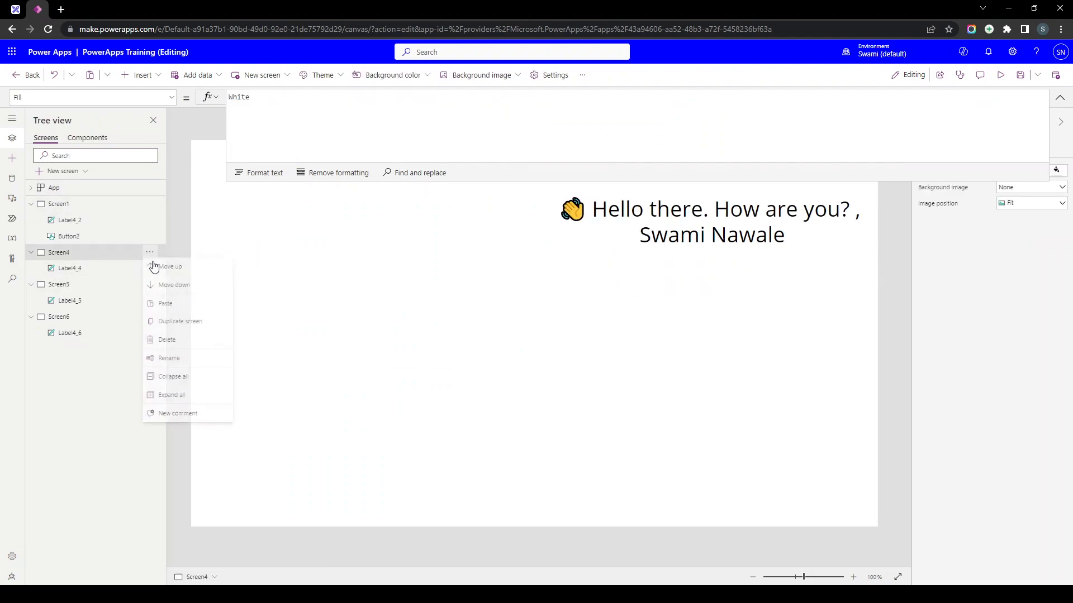
{"action": "left_click", "coordinate": [167, 341]}
{"action": "left_click", "coordinate": [149, 253]}
{"action": "left_click", "coordinate": [166, 339]}
{"action": "left_click", "coordinate": [150, 253]}
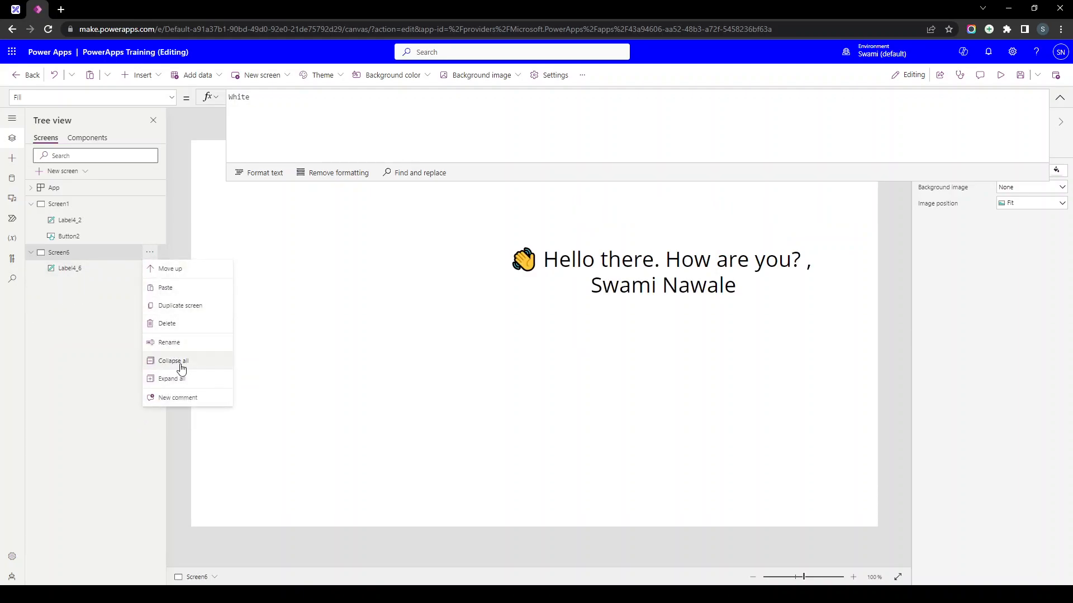
{"action": "left_click", "coordinate": [182, 323]}
- Delete the greeting label Label4_2 from Screen1
{"action": "left_click", "coordinate": [1060, 106]}
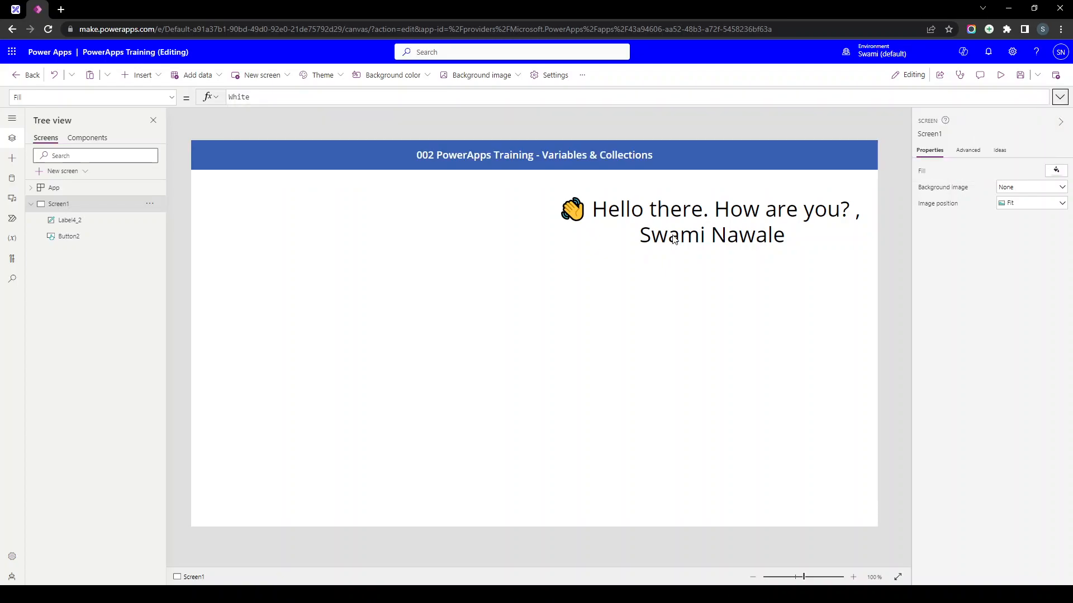
{"action": "left_click", "coordinate": [670, 235]}
{"action": "key", "text": "Delete"}
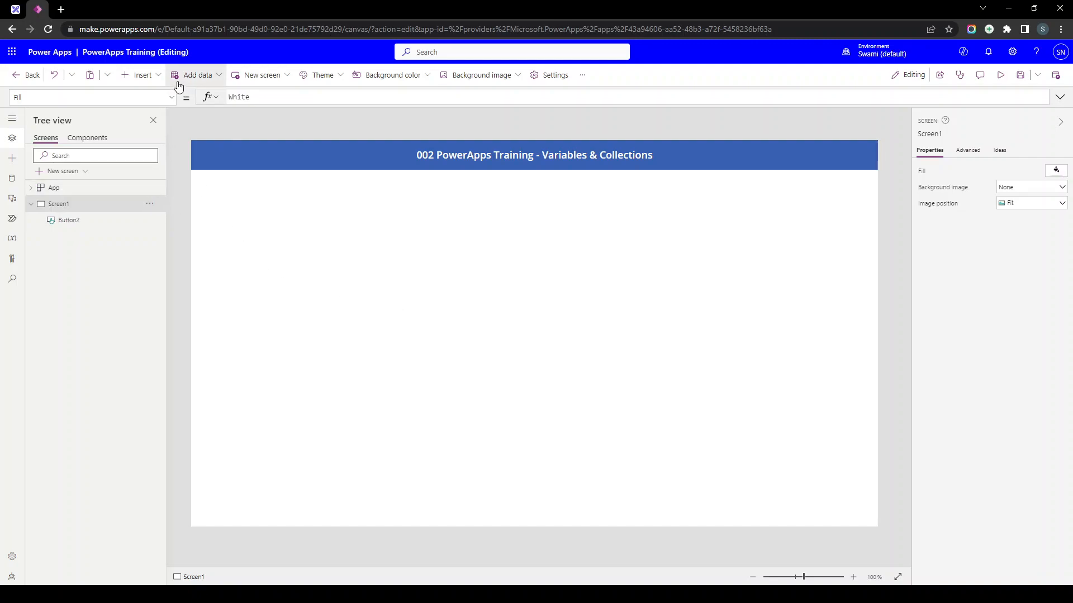
- Insert a new button on Screen1 and set its text to Collect()
{"action": "left_click", "coordinate": [140, 75]}
{"action": "left_click", "coordinate": [147, 233]}
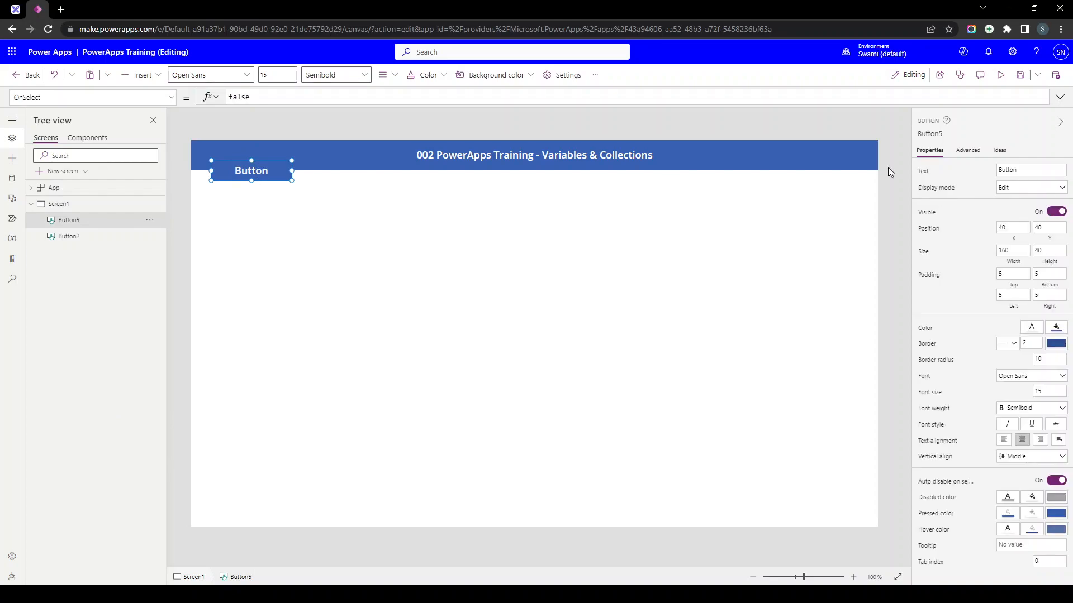
{"action": "left_click", "coordinate": [1047, 170]}
{"action": "double_click", "coordinate": [1046, 170]}
{"action": "type", "text": "Collect()"}
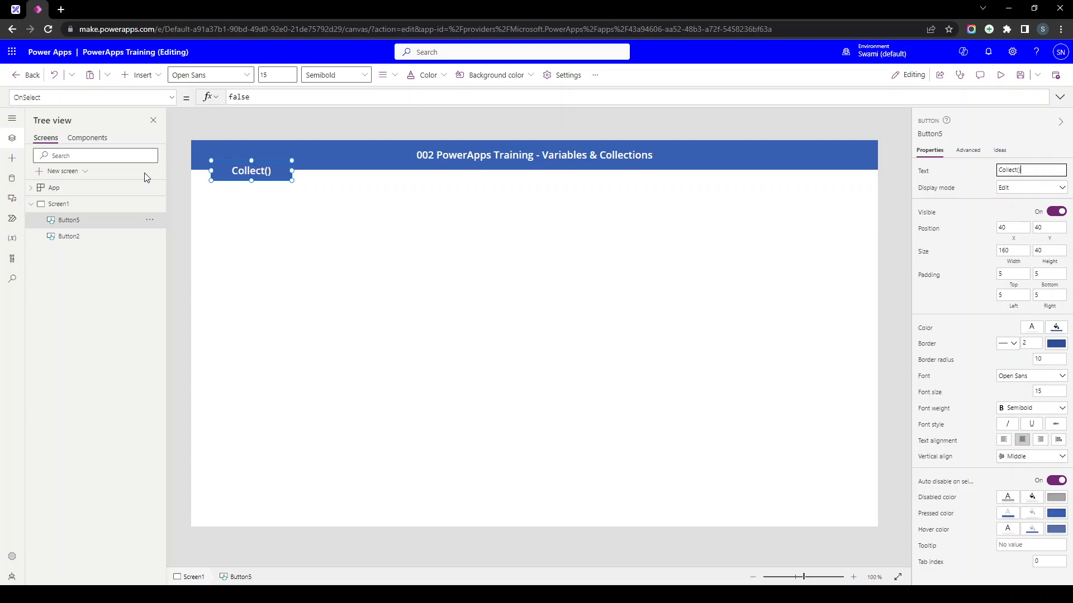
- Position the Collect() button just below the title header
{"action": "left_click_drag", "start_coordinate": [249, 180], "coordinate": [249, 217]}
{"action": "left_click", "coordinate": [346, 253]}
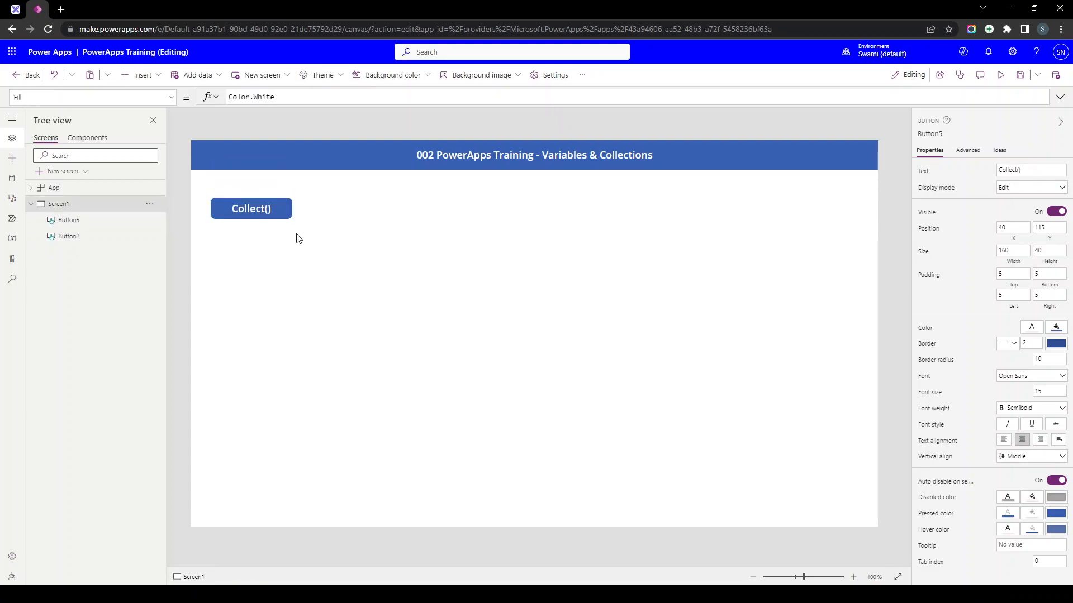
{"action": "left_click", "coordinate": [261, 218]}
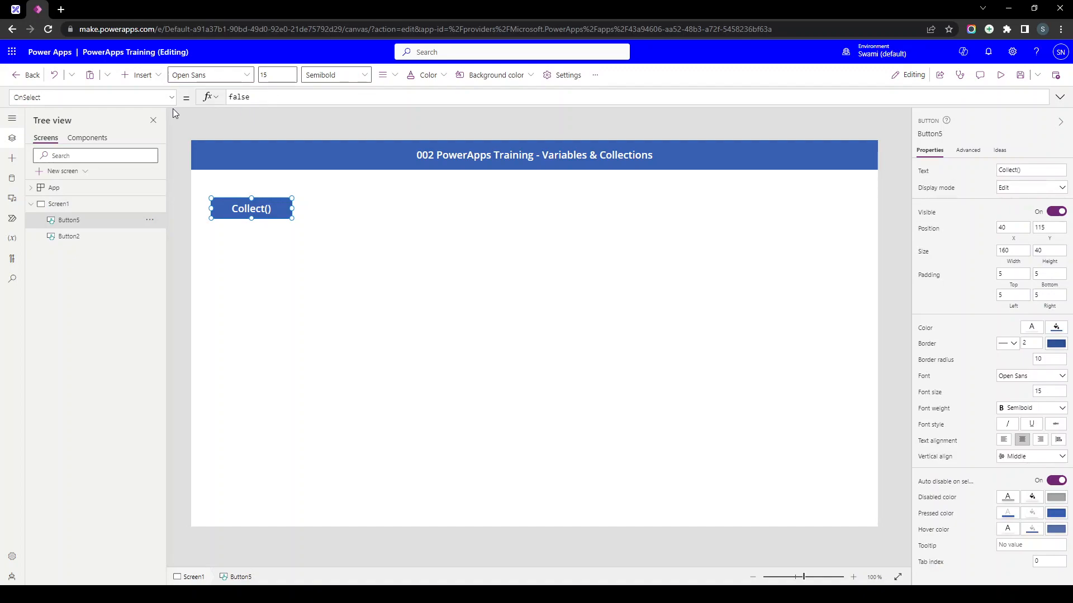
{"action": "left_click", "coordinate": [173, 97]}
- Clear the default false from the button's OnSelect formula in an enlarged editor
{"action": "left_click", "coordinate": [56, 208]}
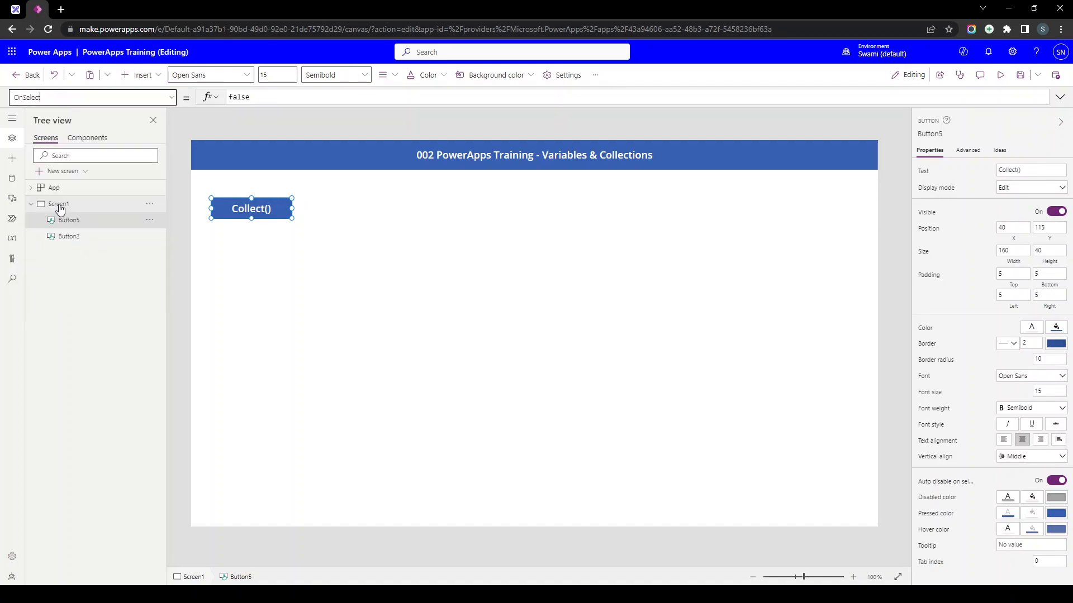
{"action": "left_click", "coordinate": [305, 99]}
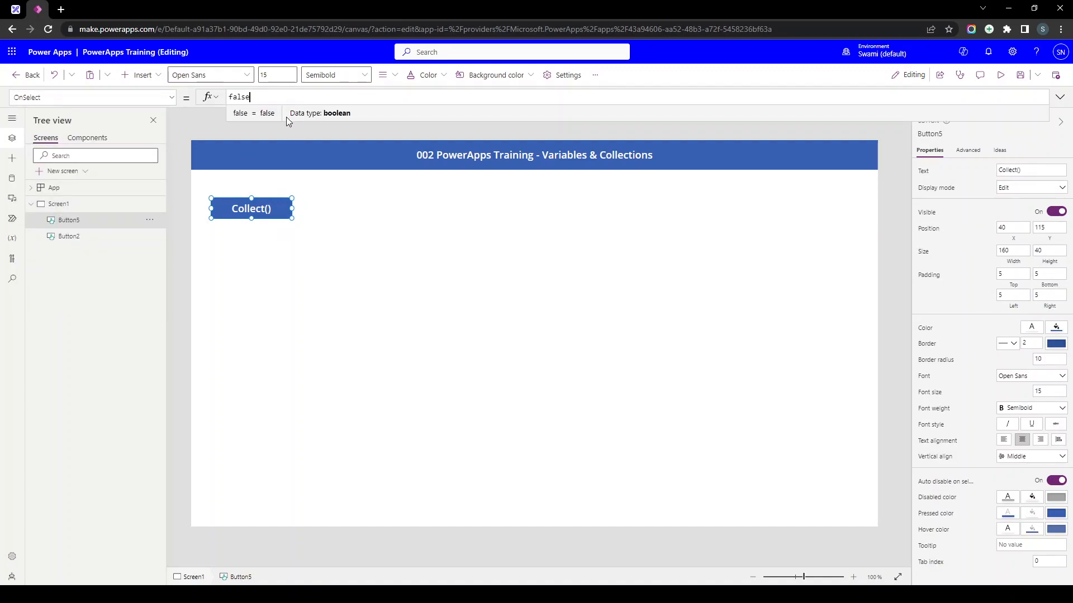
{"action": "left_click_drag", "start_coordinate": [283, 119], "coordinate": [285, 410]}
{"action": "key", "text": "ctrl+a"}
{"action": "key", "text": "BackSpace"}
- Type Collect(col_EmployeeInformation, as the start of the OnSelect formula
{"action": "type", "text": "Collec"}
{"action": "scroll", "coordinate": [296, 212], "scroll_direction": "up", "scroll_amount": 5}
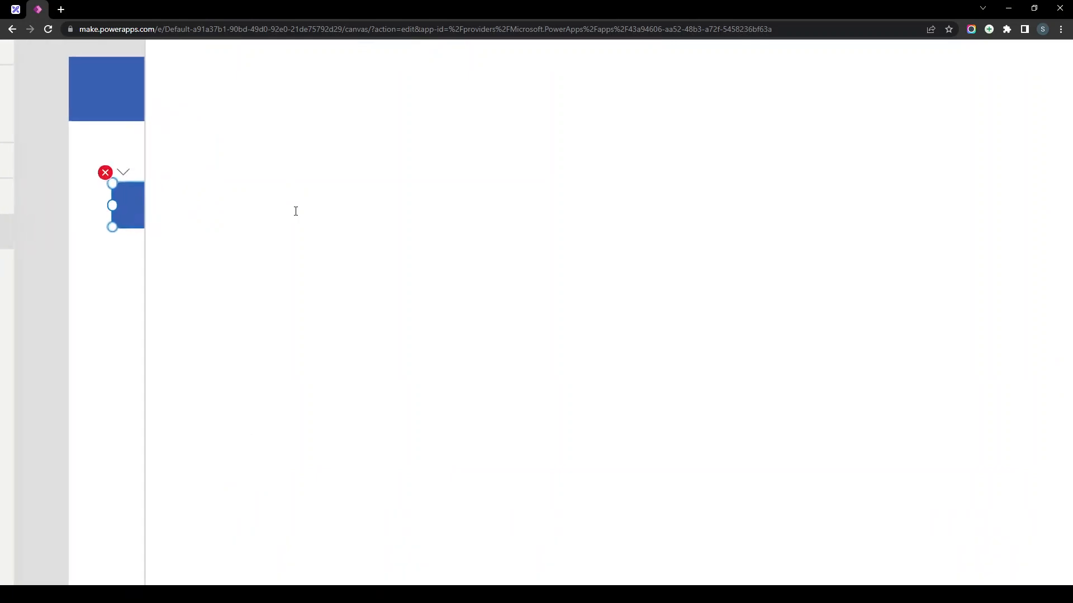
{"action": "scroll", "coordinate": [296, 211], "scroll_direction": "up", "scroll_amount": 3}
{"action": "type", "text": "ect"}
{"action": "key", "text": "BackSpace"}
{"action": "key", "text": "BackSpace"}
{"action": "key", "text": "BackSpace"}
{"action": "type", "text": "t("}
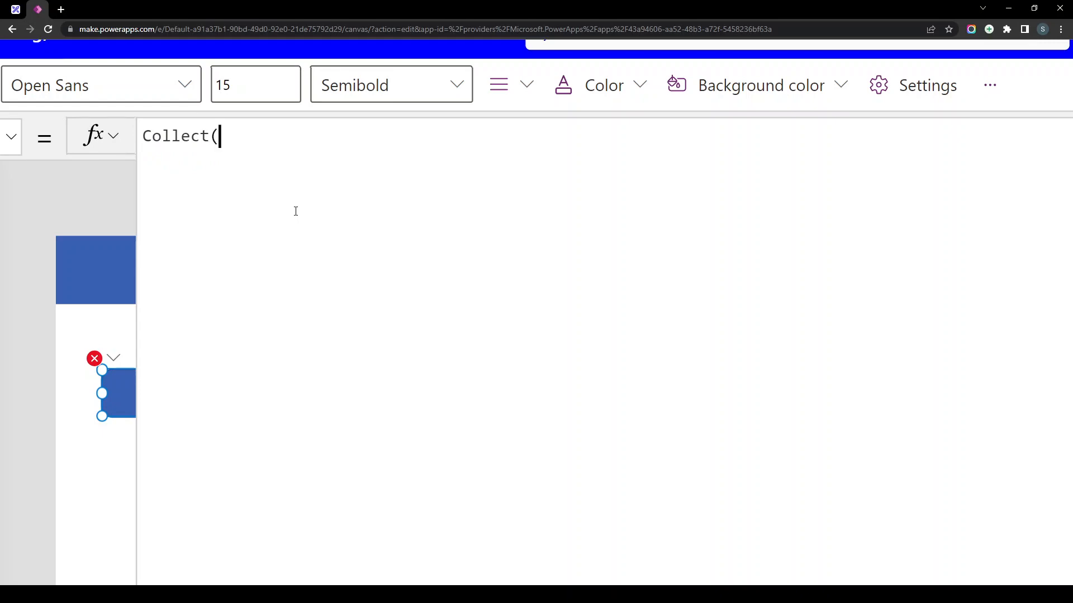
{"action": "scroll", "coordinate": [296, 211], "scroll_direction": "down", "scroll_amount": 6}
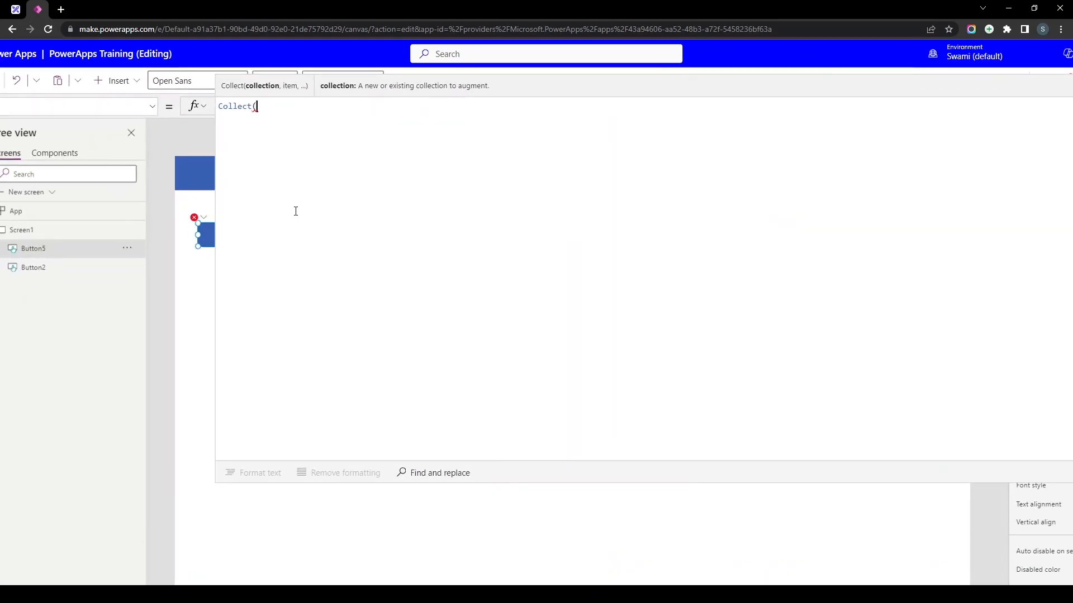
{"action": "scroll", "coordinate": [295, 211], "scroll_direction": "down", "scroll_amount": 2}
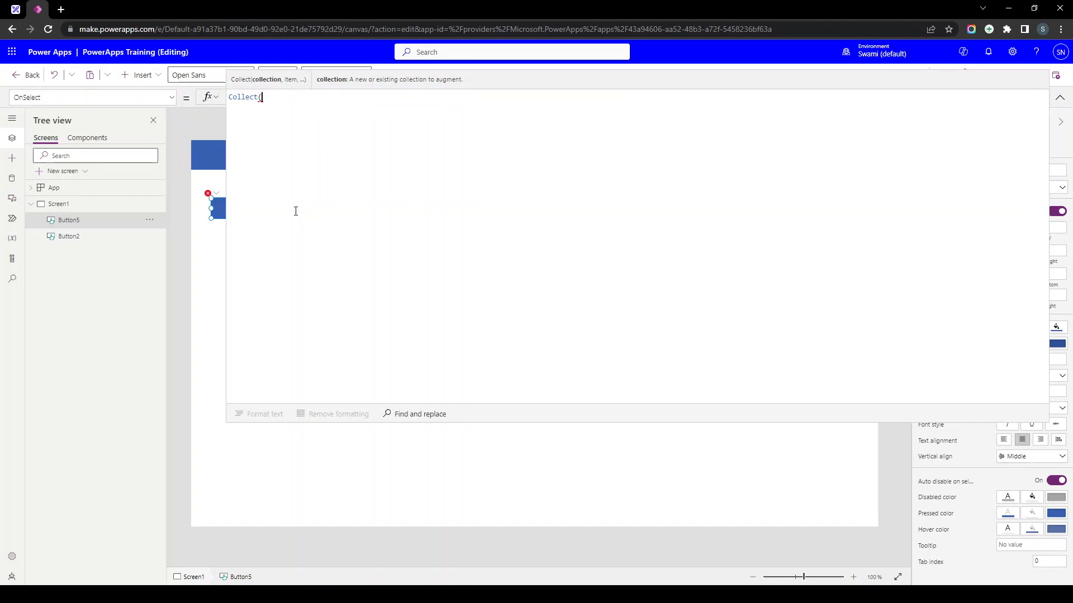
{"action": "type", "text": "col"}
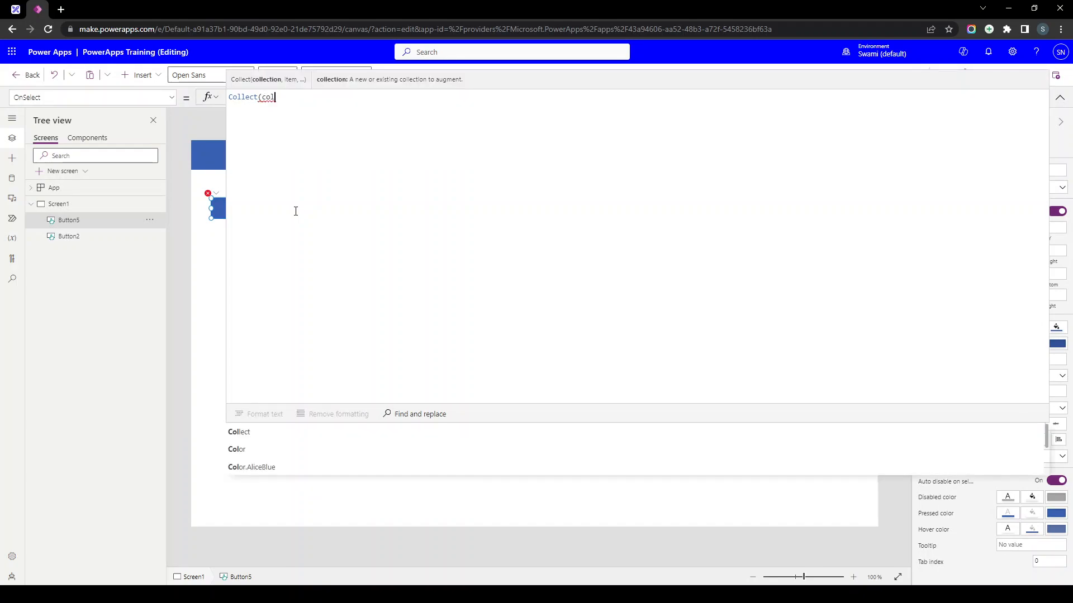
{"action": "type", "text": "_"}
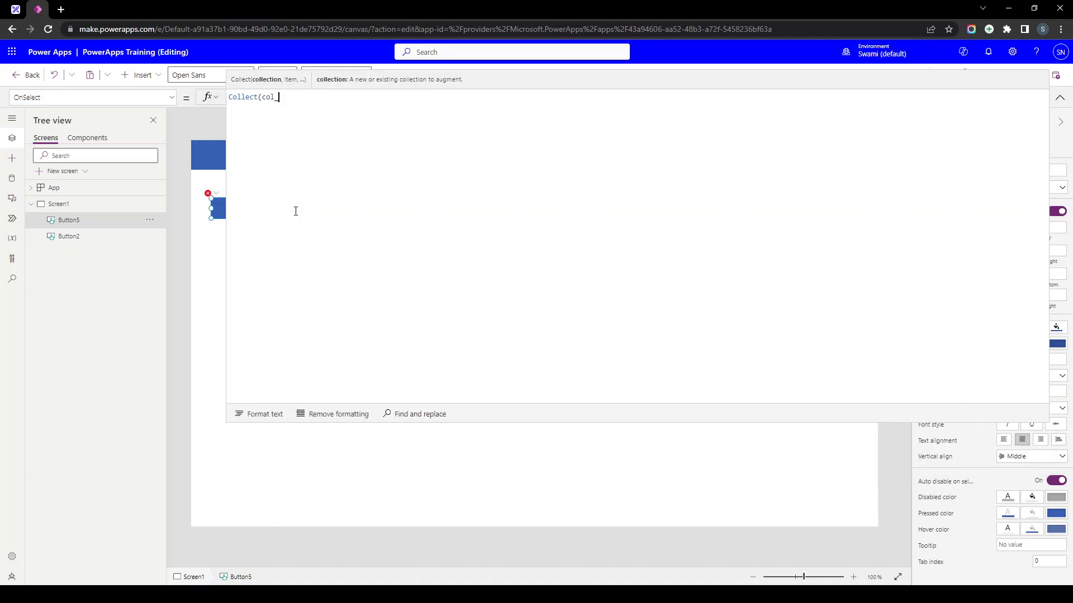
{"action": "type", "text": "EmployeeInformation"}
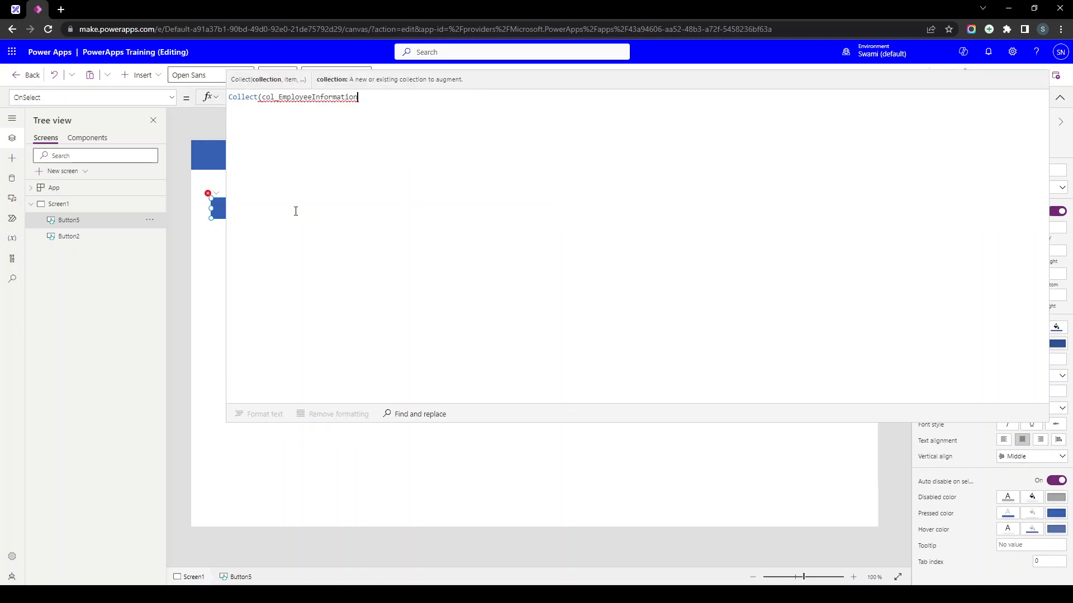
{"action": "type", "text": ","}
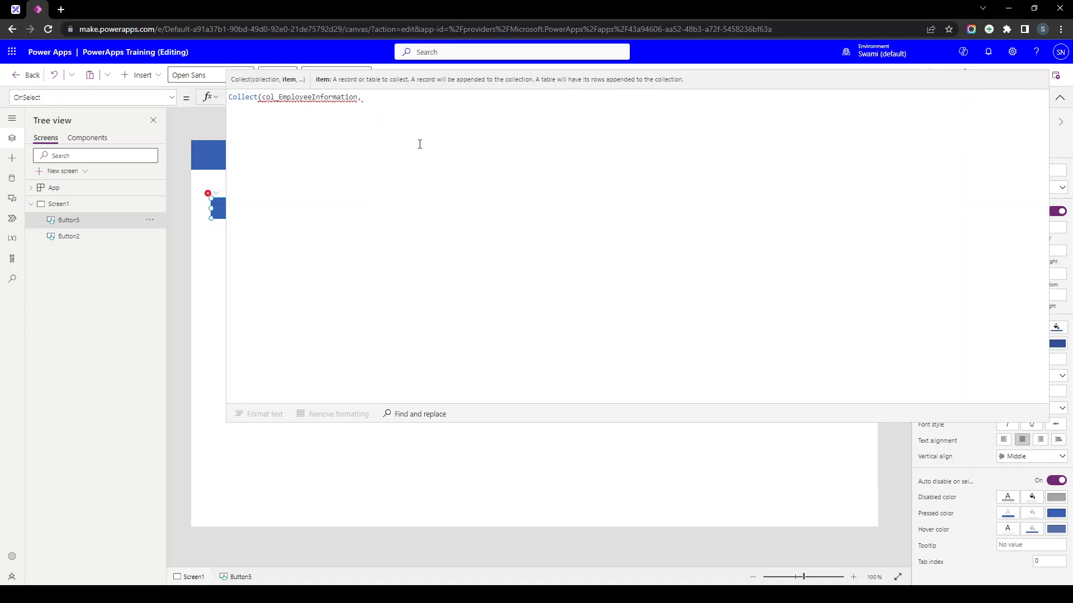
- Enter the first {EmpName, Age} record with age 23 and duplicate it as a second record
{"action": "type", "text": "{"}
{"action": "type", "text": "EmpName"}
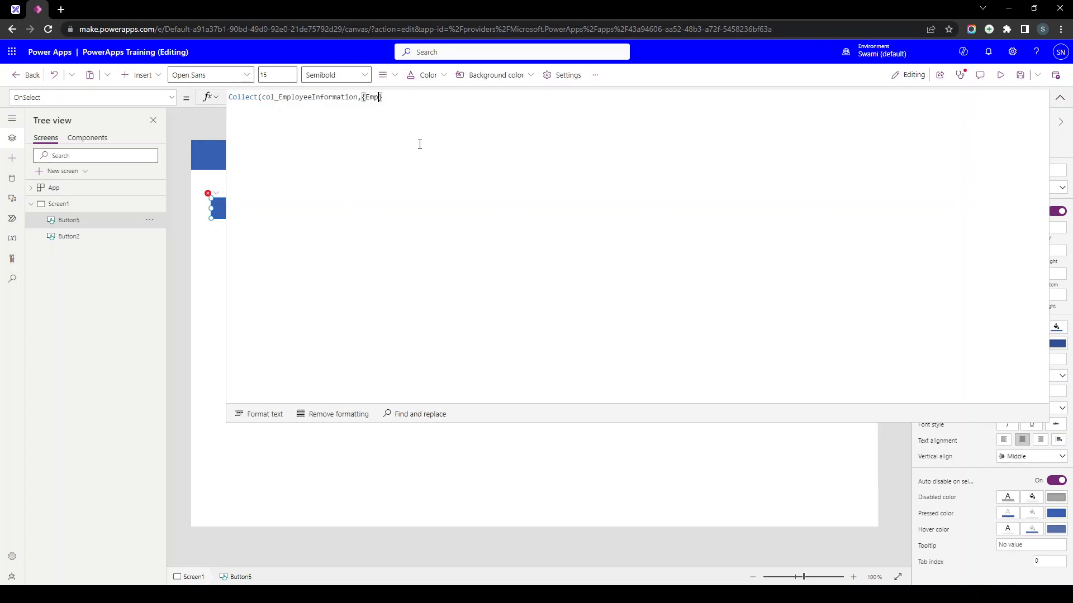
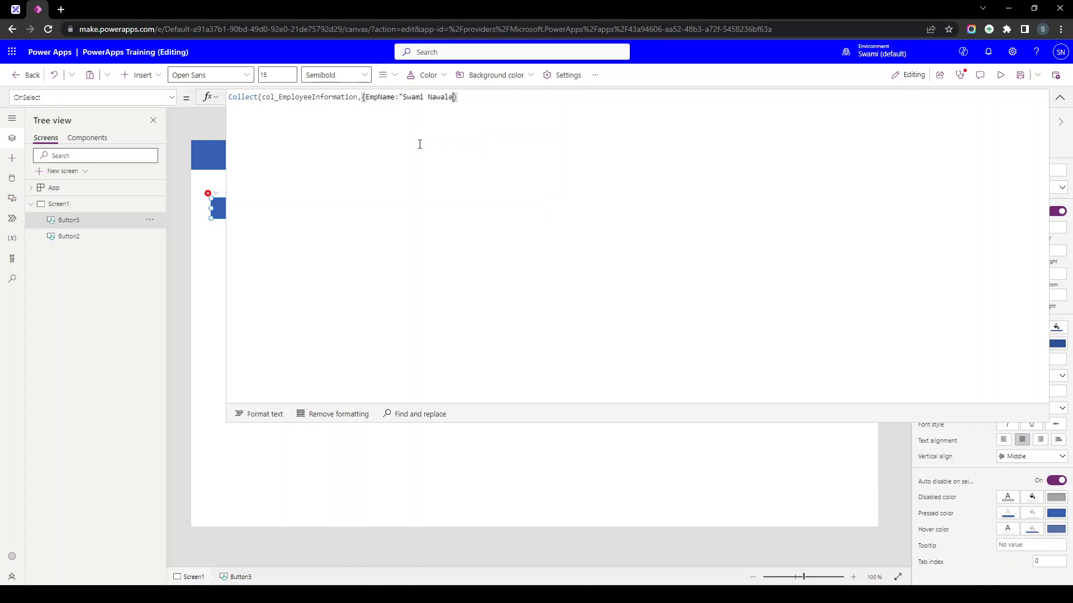
{"action": "type", "text": "\""}
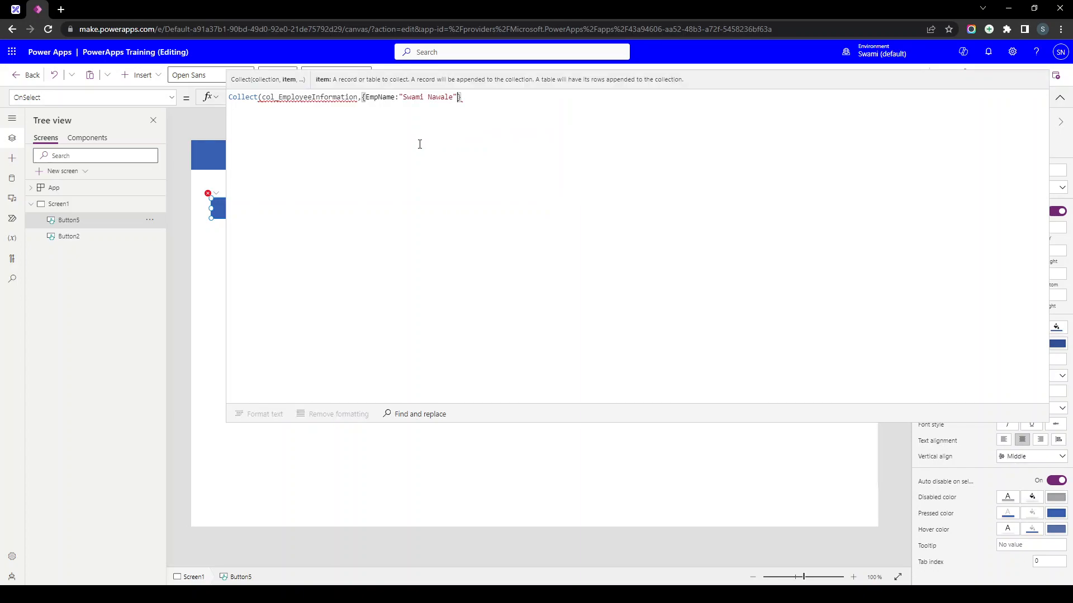
{"action": "type", "text": ", Age:23})"}
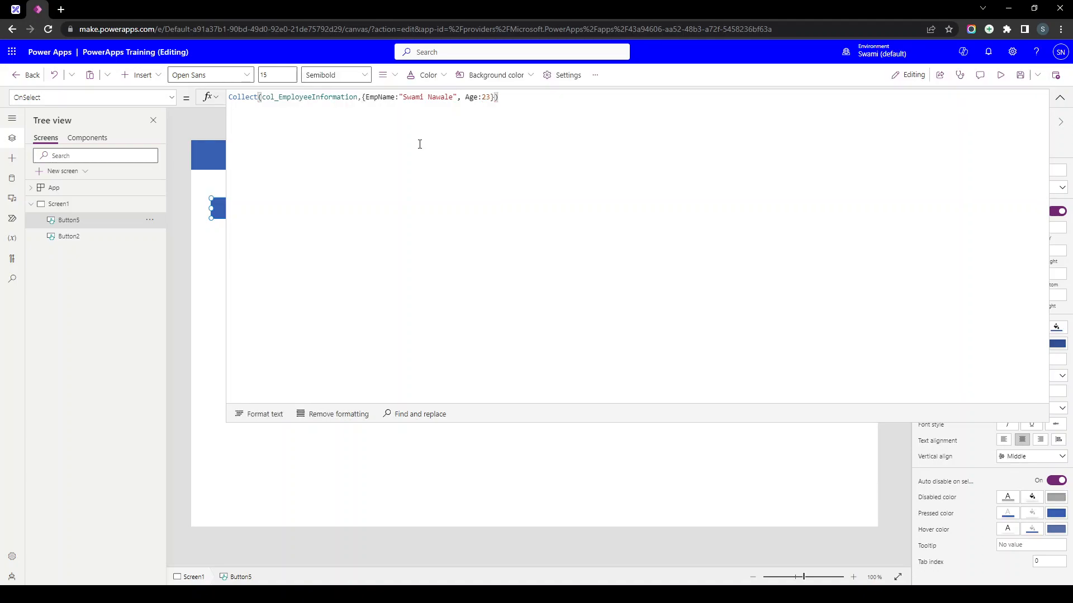
{"action": "key", "text": "Left"}
{"action": "key", "text": "shift+Left"}
{"action": "key", "text": "shift+Left"}
{"action": "key", "text": "shift+Left"}
{"action": "key", "text": "shift+Left"}
{"action": "key", "text": "shift+Left"}
{"action": "key", "text": "shift+Left"}
{"action": "key", "text": "shift+Left"}
{"action": "key", "text": "shift+Left"}
{"action": "key", "text": "shift+Left"}
{"action": "key", "text": "shift+Left"}
{"action": "key", "text": "shift+Left"}
{"action": "key", "text": "shift+Left"}
{"action": "key", "text": "shift+Left"}
{"action": "key", "text": "shift+Left"}
{"action": "key", "text": "shift+Left"}
{"action": "key", "text": "shift+Left"}
{"action": "key", "text": "shift+Left"}
{"action": "key", "text": "shift+Left"}
{"action": "key", "text": "shift+Left"}
{"action": "key", "text": "shift+Left"}
{"action": "key", "text": "shift+Right"}
{"action": "key", "text": "shift+Right"}
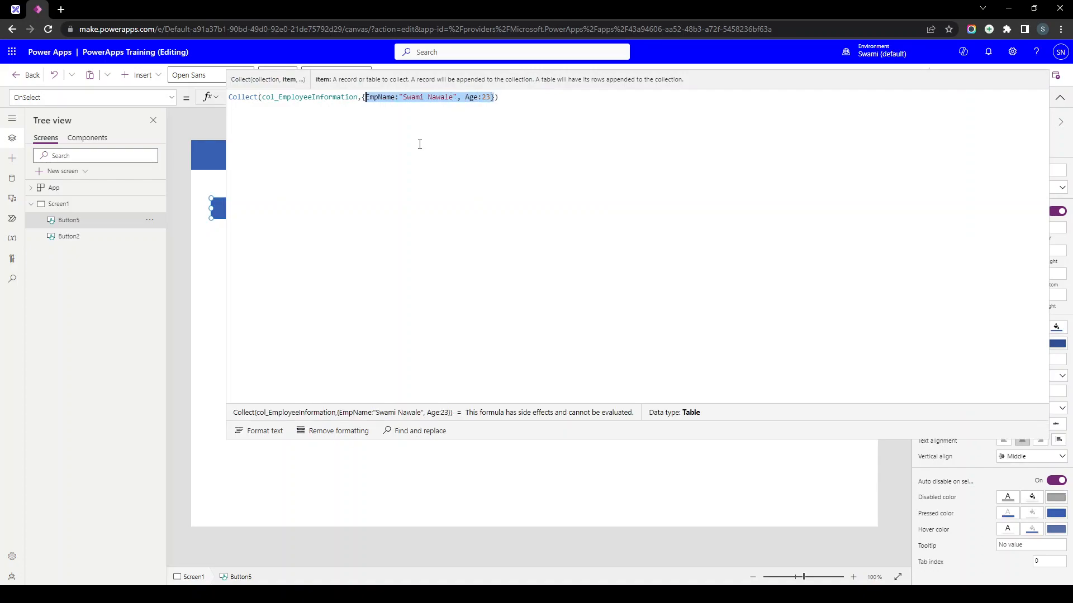
{"action": "key", "text": "Left"}
{"action": "key", "text": "Right"}
{"action": "key", "text": "Right"}
{"action": "key", "text": "Right"}
{"action": "key", "text": "Right"}
{"action": "key", "text": "Right"}
{"action": "key", "text": "Right"}
{"action": "key", "text": "Right"}
{"action": "key", "text": "Right"}
{"action": "key", "text": "Right"}
{"action": "key", "text": "Right"}
{"action": "key", "text": "Right"}
{"action": "key", "text": "Right"}
{"action": "key", "text": "Right"}
{"action": "key", "text": "Right"}
{"action": "key", "text": "Right"}
{"action": "key", "text": "Right"}
{"action": "key", "text": "Right"}
{"action": "key", "text": "Right"}
{"action": "key", "text": "Right"}
{"action": "key", "text": "Right"}
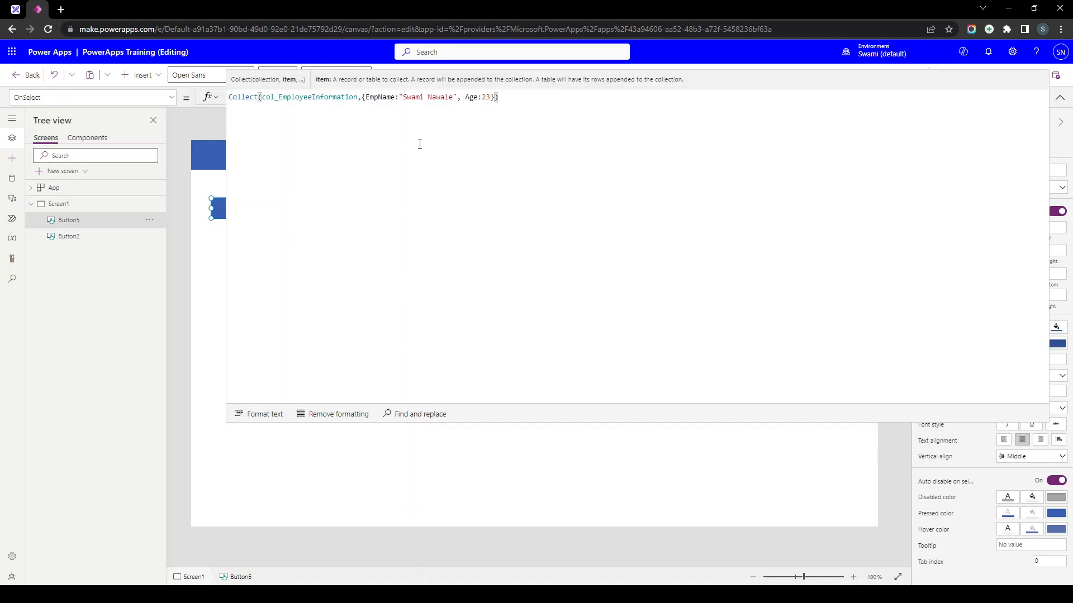
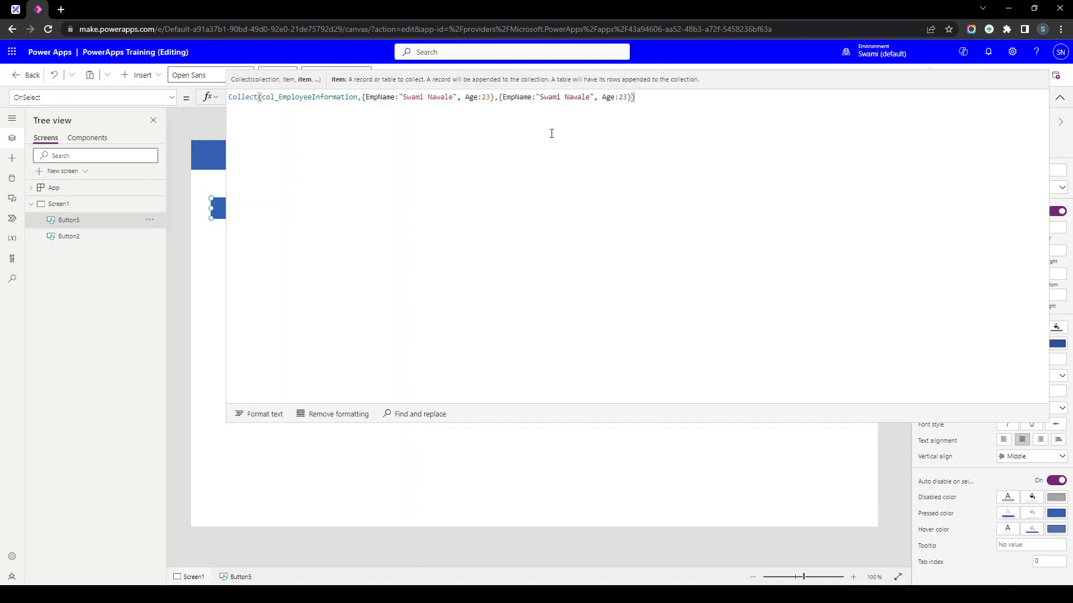
- Change the duplicated record's employee name and set its age to 20
{"action": "double_click", "coordinate": [586, 97]}
{"action": "type", "text": "Doe"}
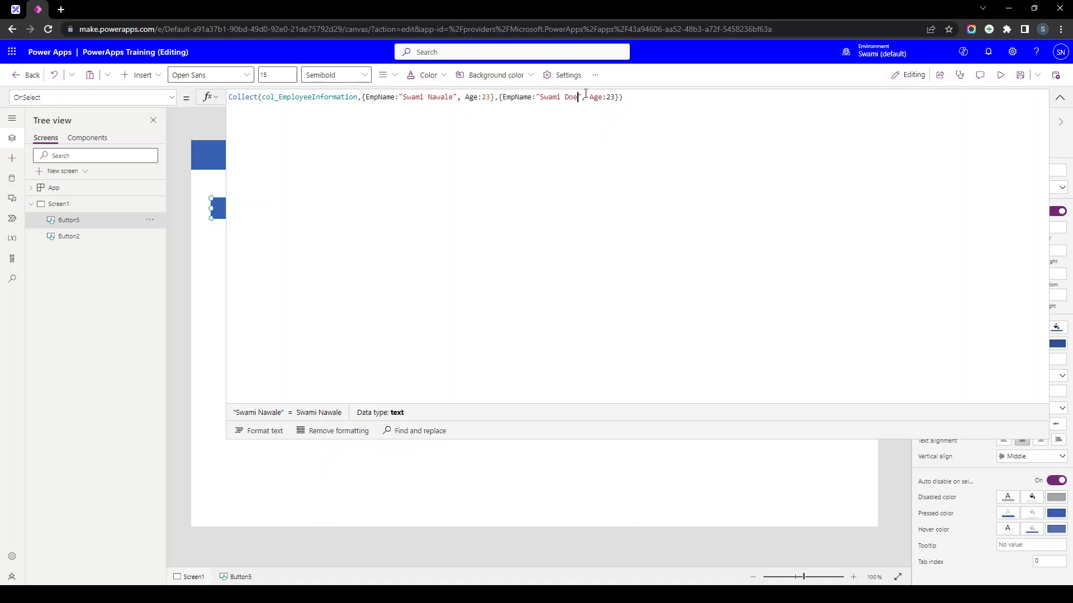
{"action": "key", "text": "ctrl+BackSpace"}
{"action": "type", "text": "ohn"}
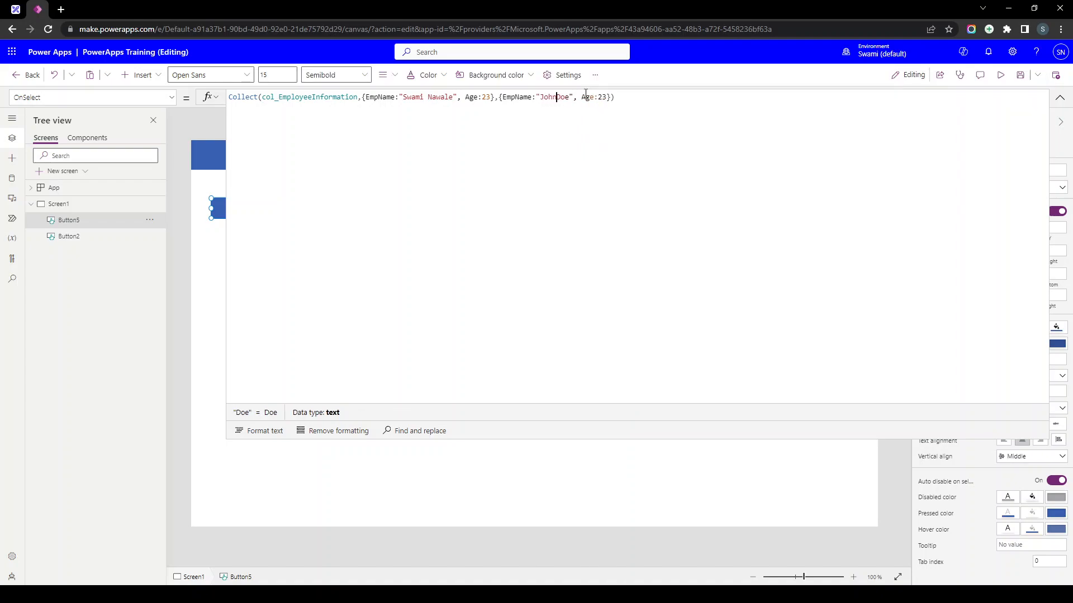
{"action": "key", "text": "shift+Right"}
{"action": "key", "text": "shift+Right"}
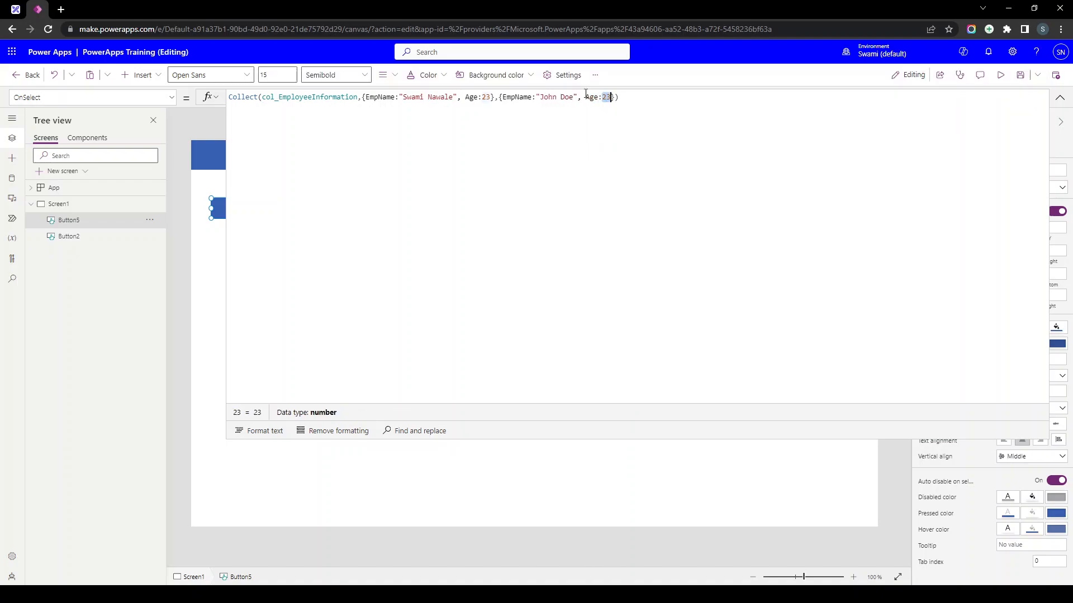
{"action": "type", "text": "20"}
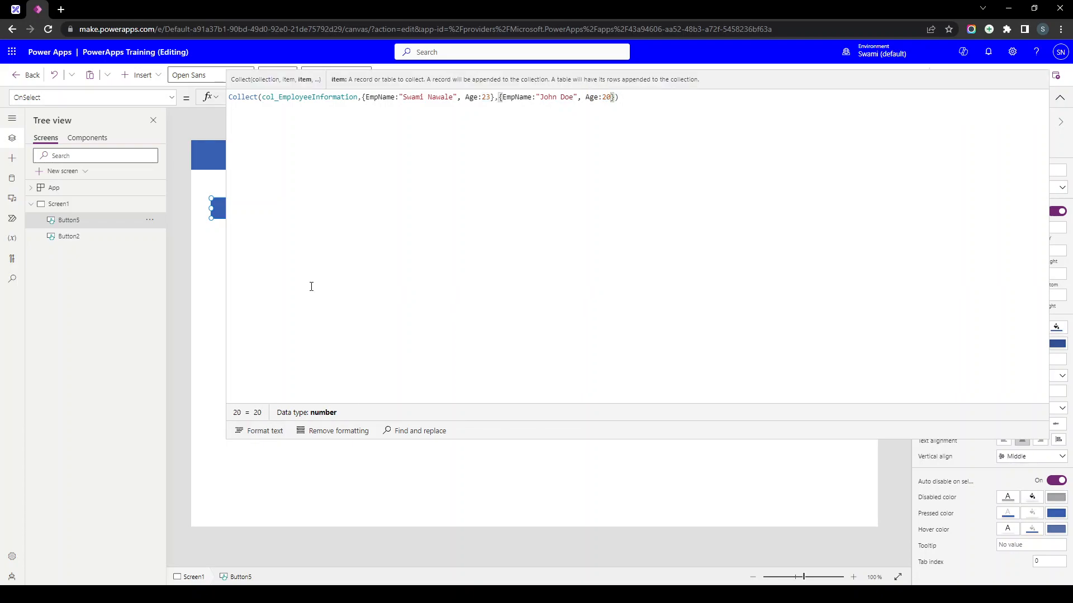
- Format the formula and paste copies of both record blocks after the last record
{"action": "left_click", "coordinate": [254, 433]}
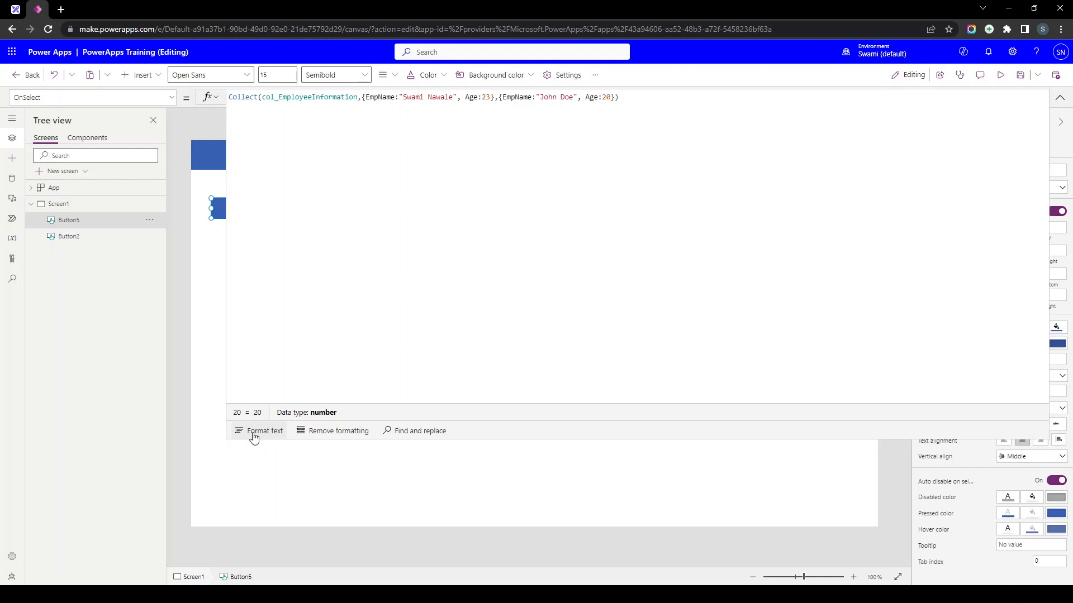
{"action": "left_click_drag", "start_coordinate": [255, 186], "coordinate": [244, 156]}
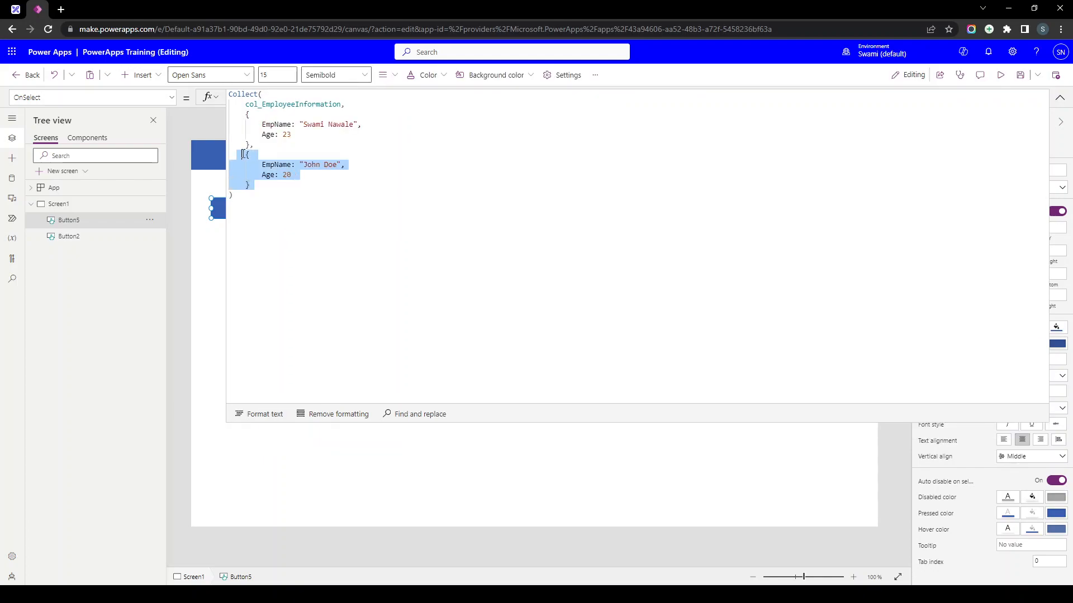
{"action": "left_click_drag", "start_coordinate": [256, 197], "coordinate": [238, 115]}
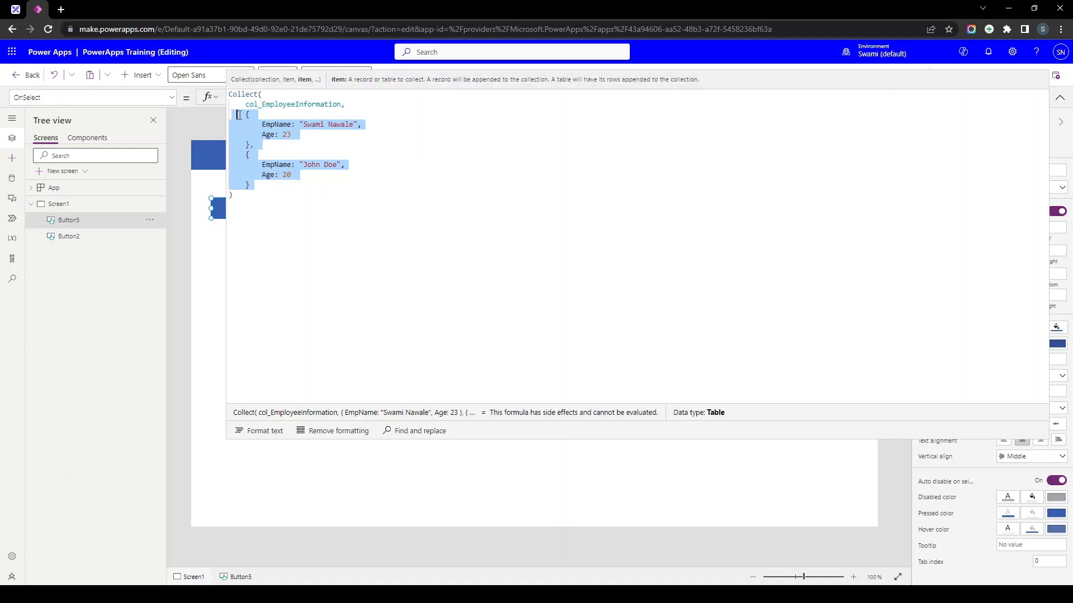
{"action": "key", "text": "ctrl+c"}
{"action": "left_click", "coordinate": [268, 186]}
{"action": "key", "text": "ctrl+v"}
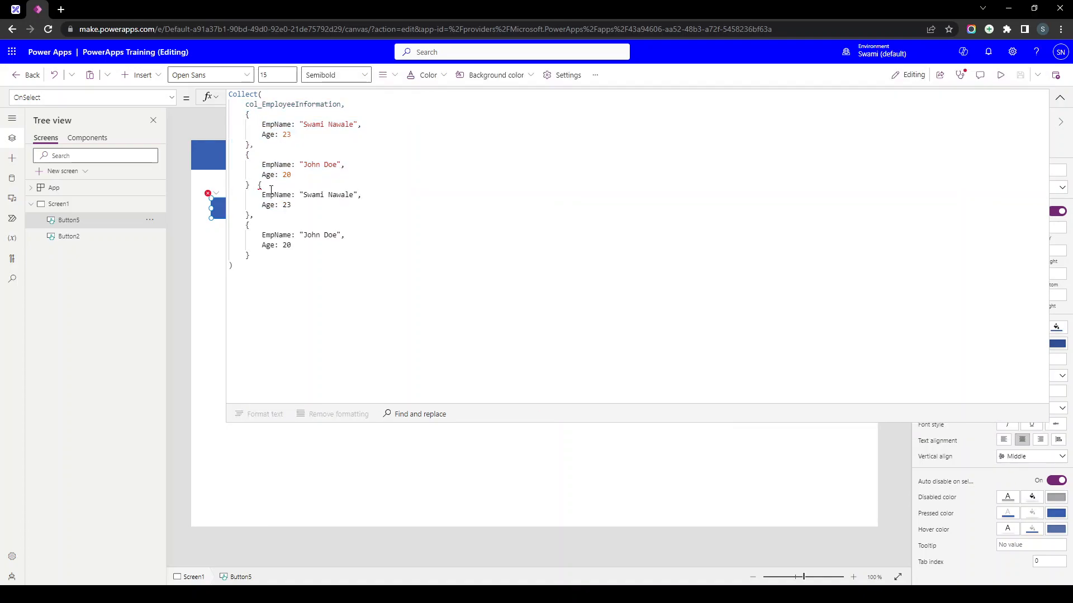
- Give the third record a new employee name and age 45
{"action": "double_click", "coordinate": [311, 195]}
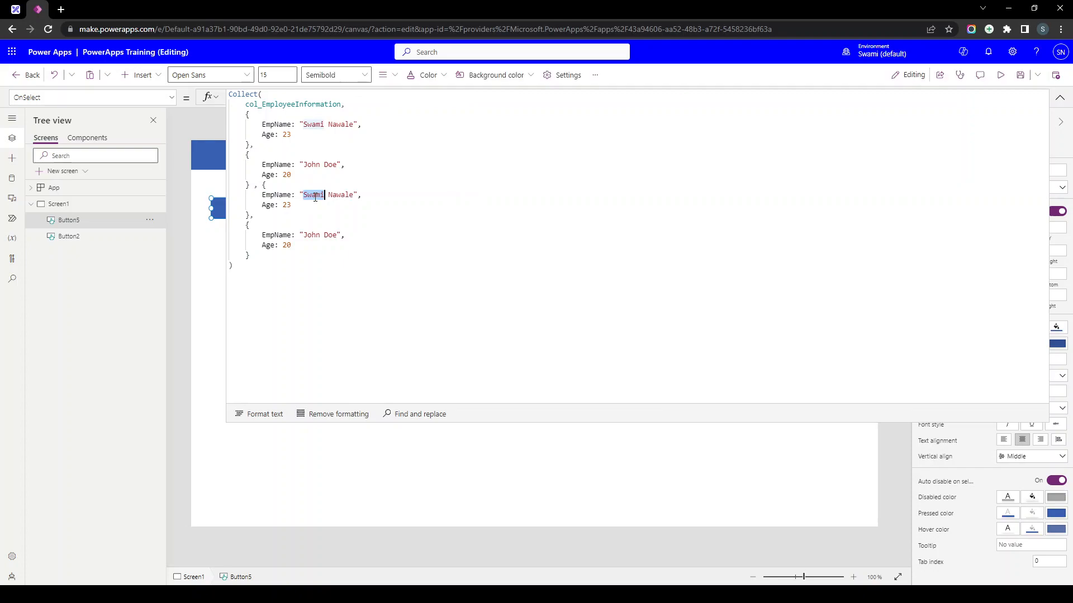
{"action": "type", "text": "Mike"}
{"action": "key", "text": "ctrl+shift+Right"}
{"action": "type", "text": "Ross"}
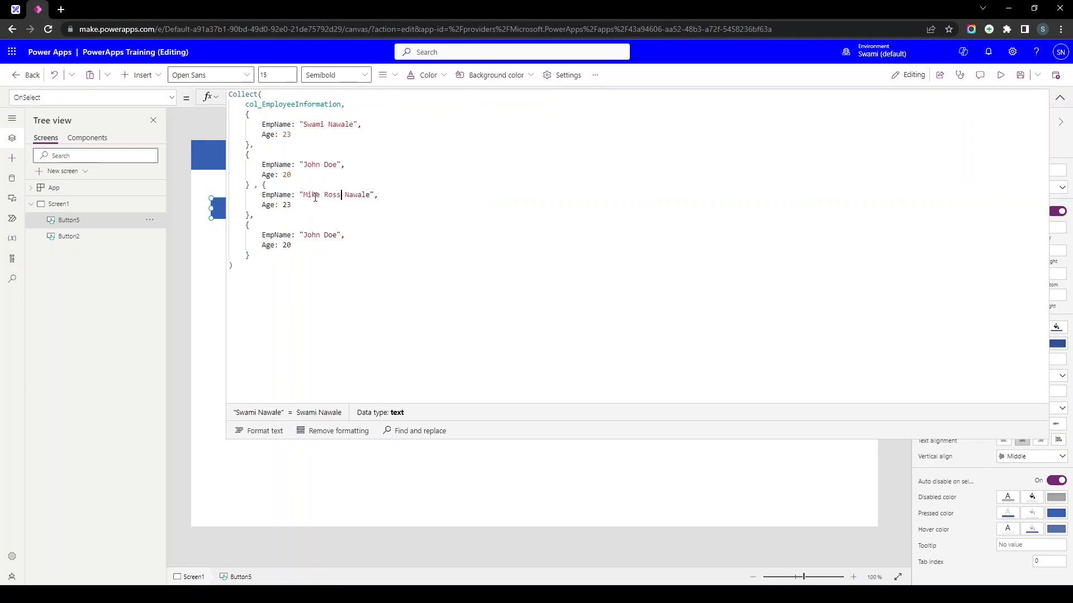
{"action": "double_click", "coordinate": [285, 206]}
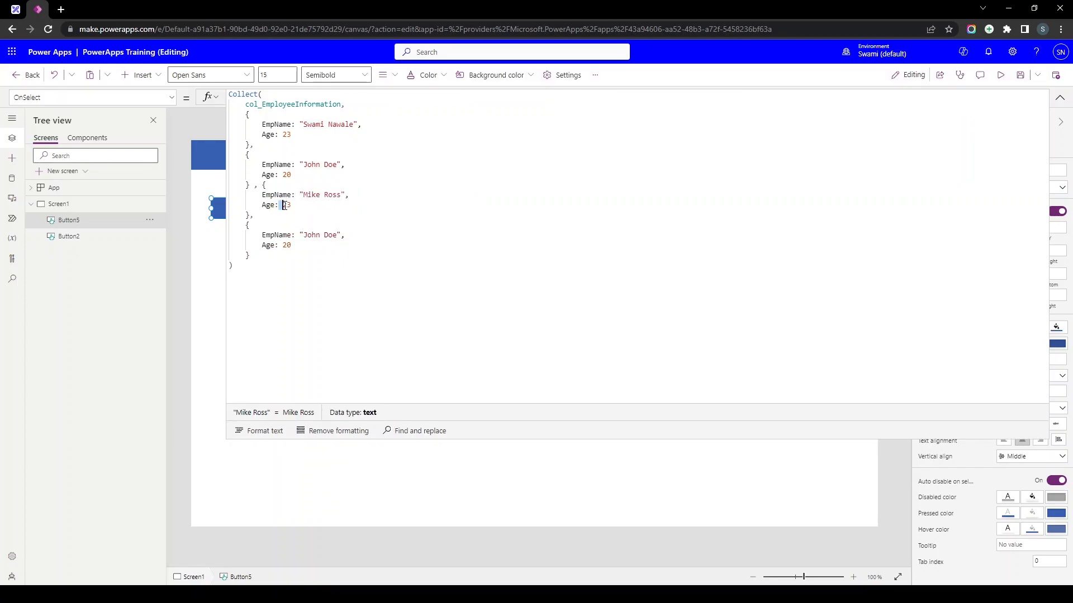
{"action": "key", "text": "Delete"}
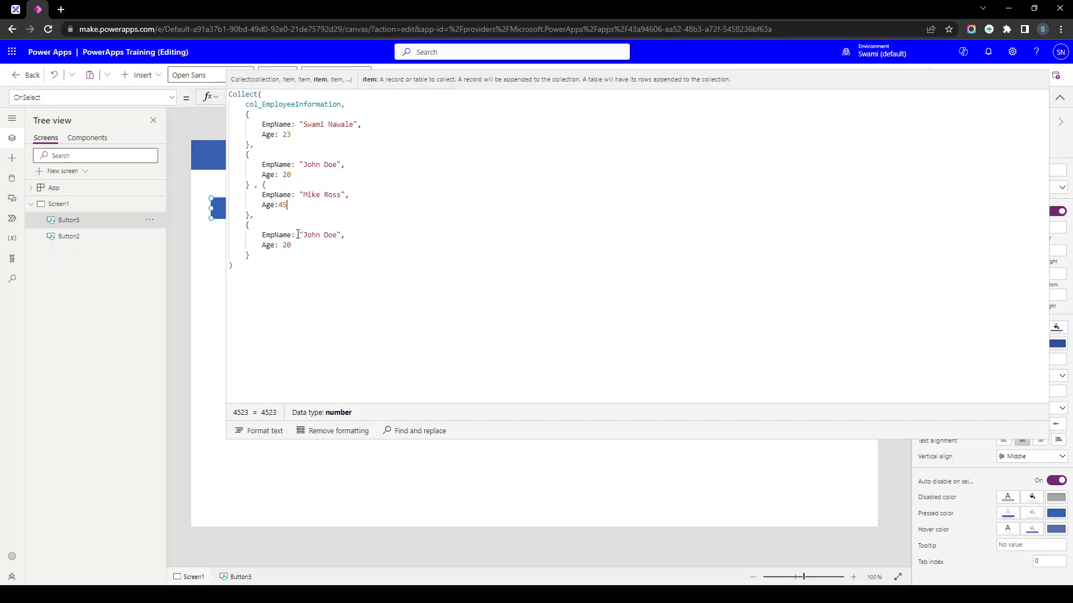
- Give the fourth record a new employee name and age 10
{"action": "double_click", "coordinate": [310, 235]}
{"action": "type", "text": "Harvey"}
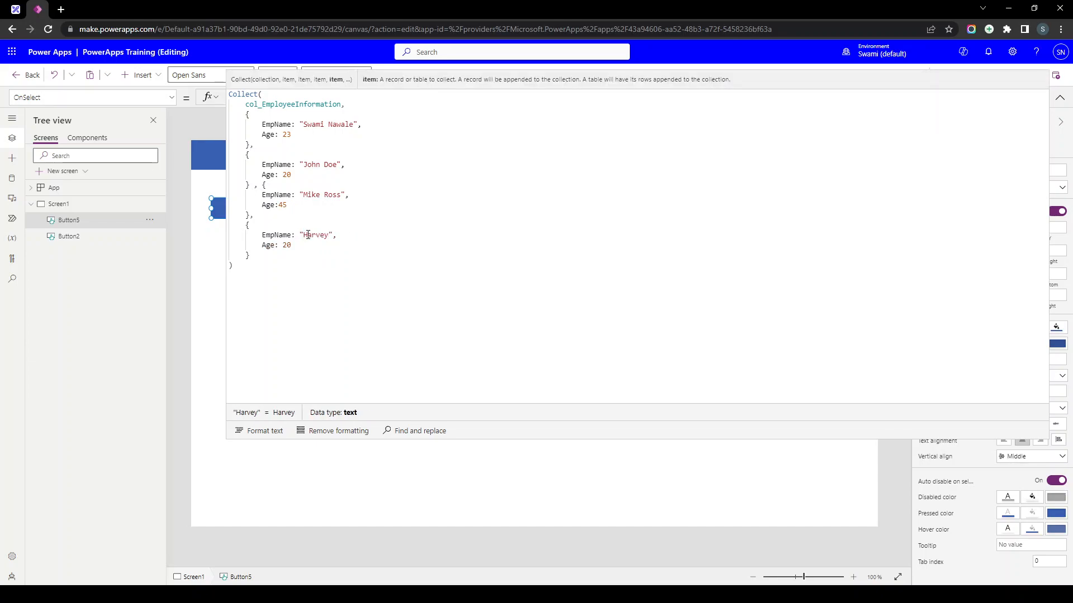
{"action": "key", "text": "BackSpace"}
{"action": "type", "text": "10"}
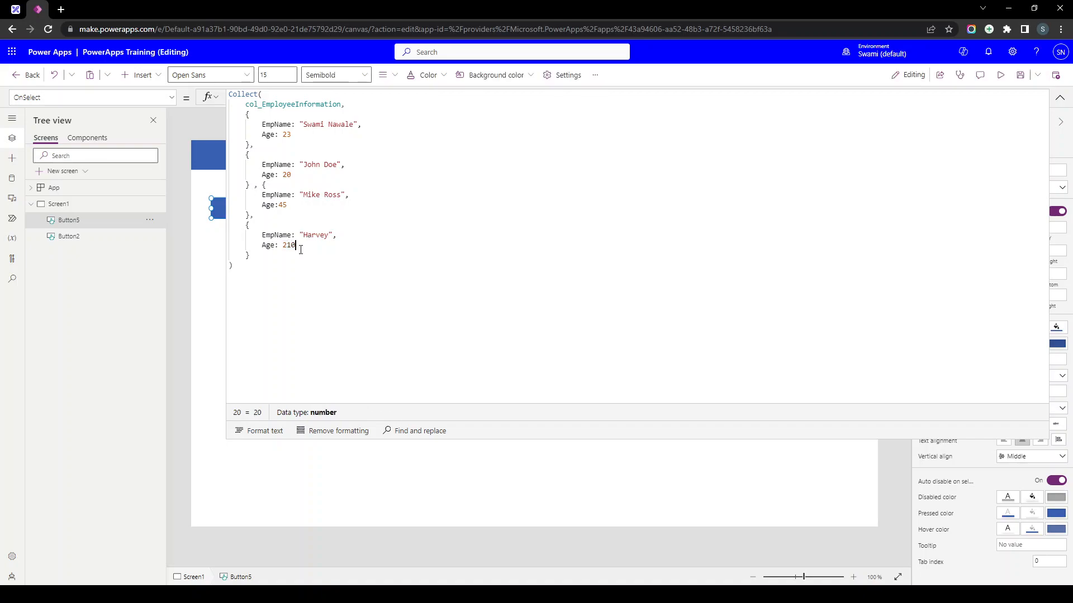
{"action": "key", "text": "BackSpace"}
{"action": "key", "text": "BackSpace"}
{"action": "key", "text": "BackSpace"}
{"action": "type", "text": "10"}
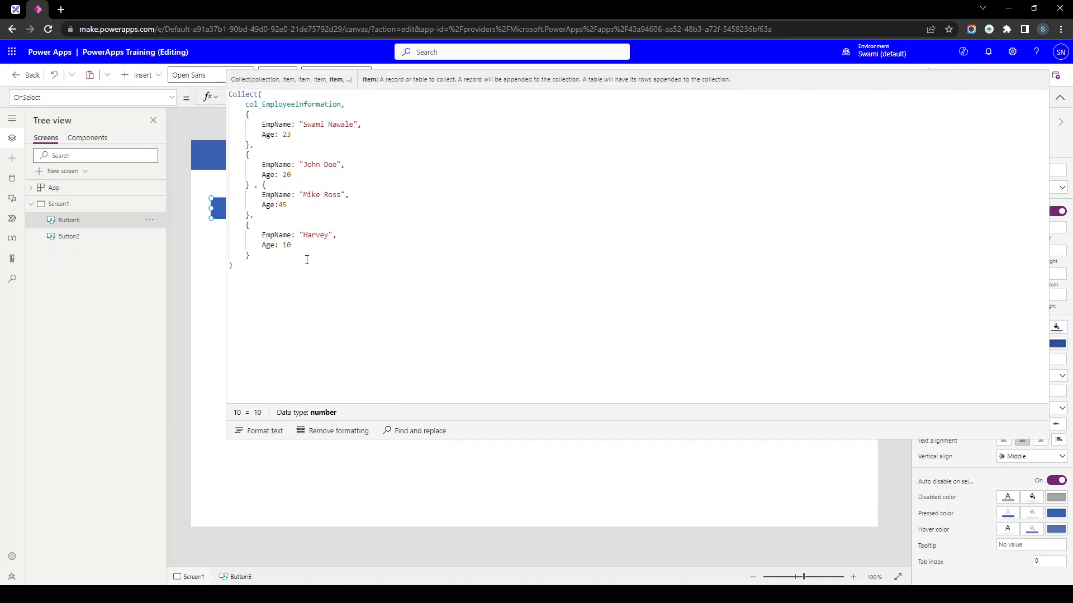
- Reformat the formula, review the four employee records, and collapse the editor
{"action": "left_click", "coordinate": [258, 431]}
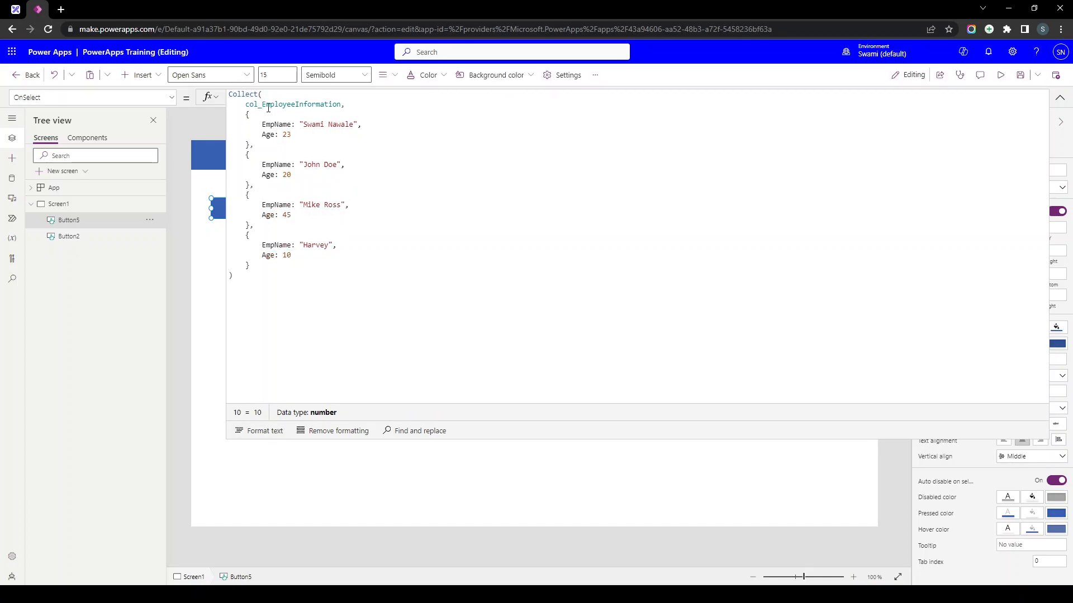
{"action": "left_click", "coordinate": [249, 106]}
{"action": "left_click_drag", "start_coordinate": [241, 114], "coordinate": [284, 268]}
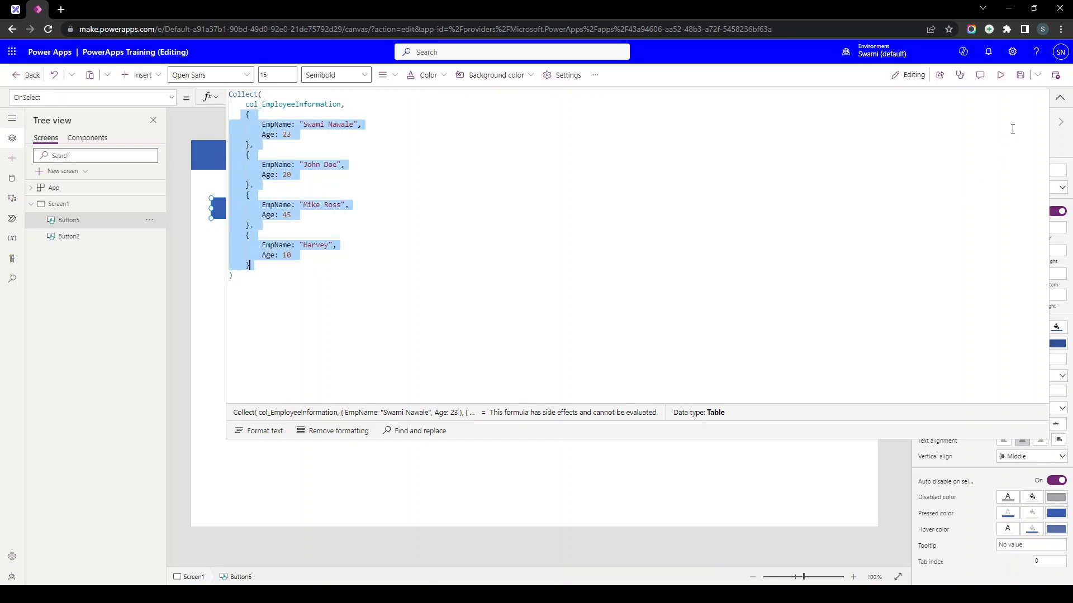
{"action": "left_click", "coordinate": [1058, 98]}
- Open the Variables pane and expand its Collections list
{"action": "left_click", "coordinate": [264, 231]}
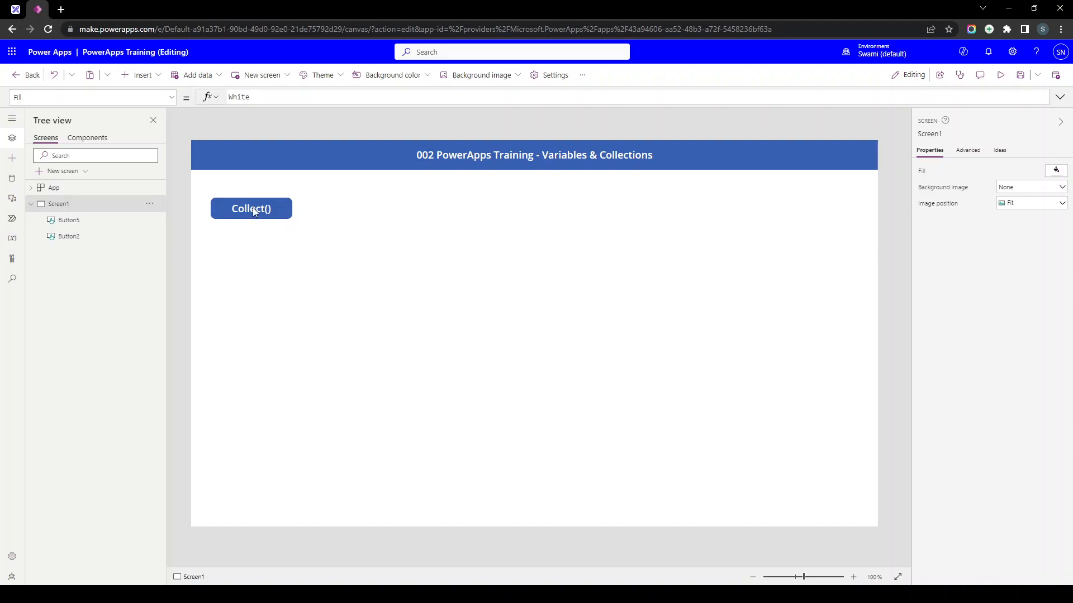
{"action": "left_click", "coordinate": [9, 240]}
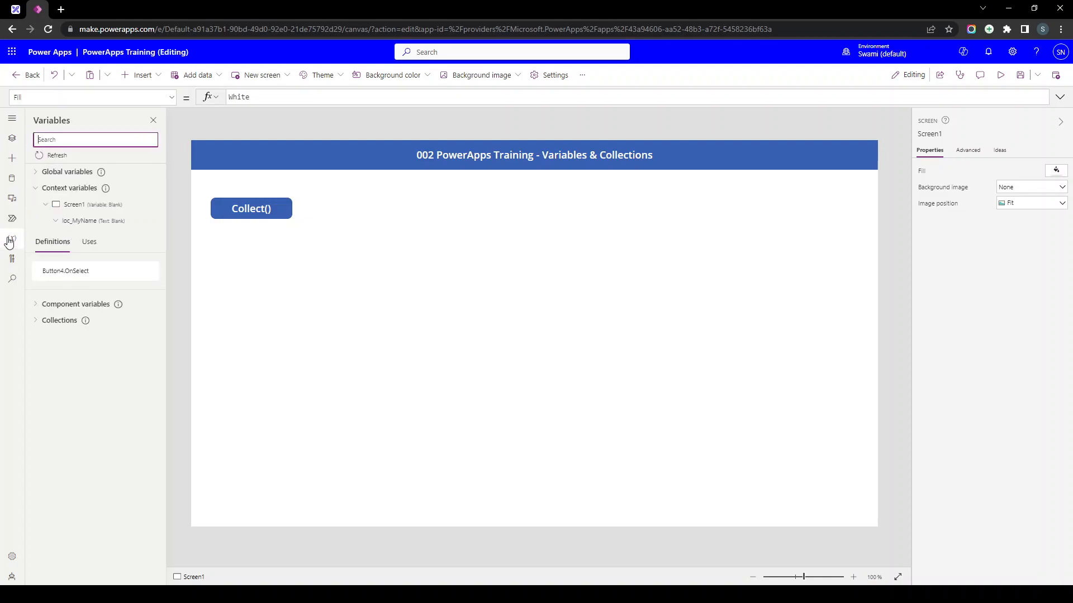
{"action": "left_click", "coordinate": [35, 242]}
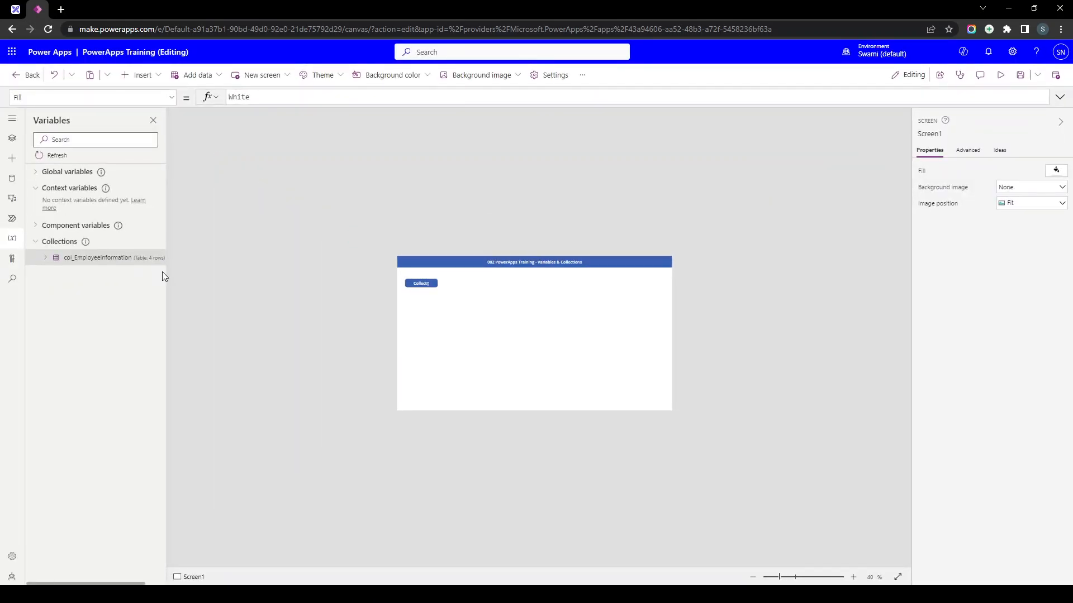
{"action": "mouse_move", "coordinate": [166, 274]}
{"action": "left_mouse_down"}
{"action": "mouse_move", "coordinate": [239, 274]}
{"action": "mouse_move", "coordinate": [179, 270]}
{"action": "left_mouse_up"}
- View col_EmployeeInformation's table of four Age and EmpName rows, then close it
{"action": "left_click", "coordinate": [173, 251]}
{"action": "left_click", "coordinate": [177, 269]}
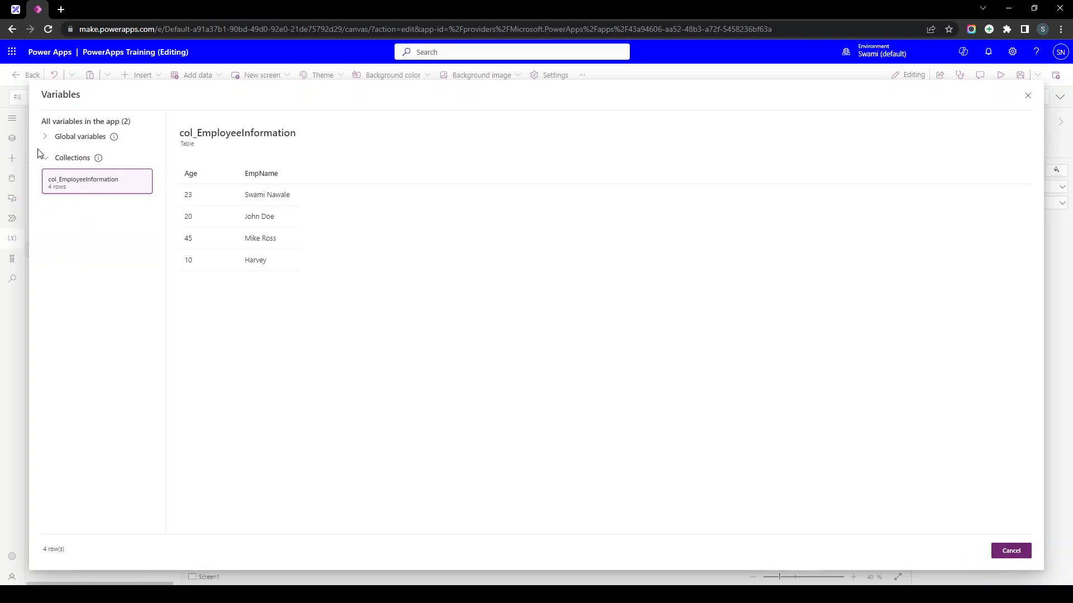
{"action": "left_click", "coordinate": [1011, 551]}
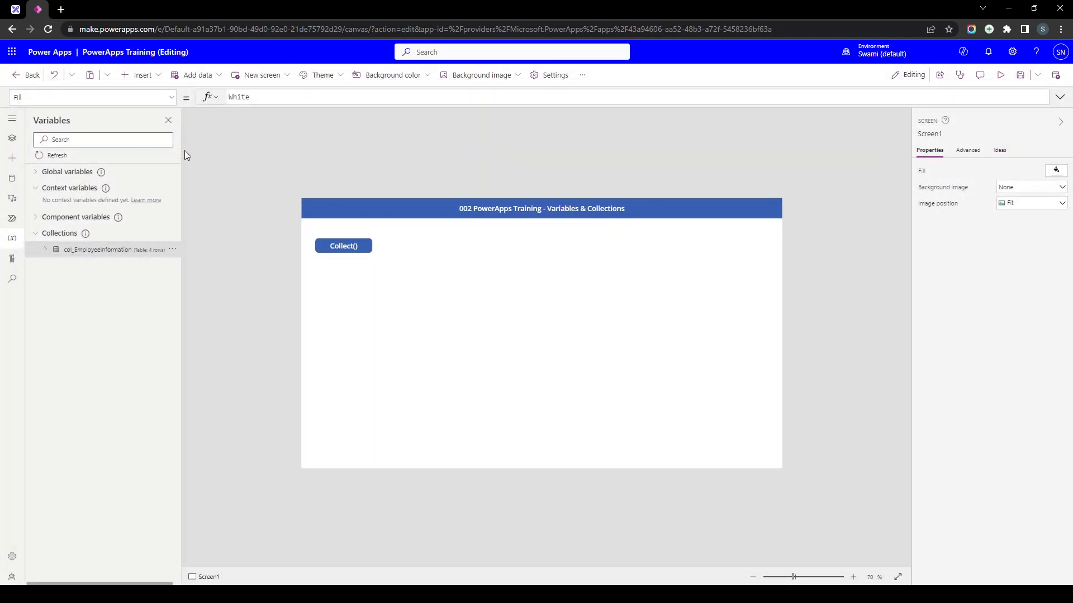
{"action": "left_click", "coordinate": [140, 76]}
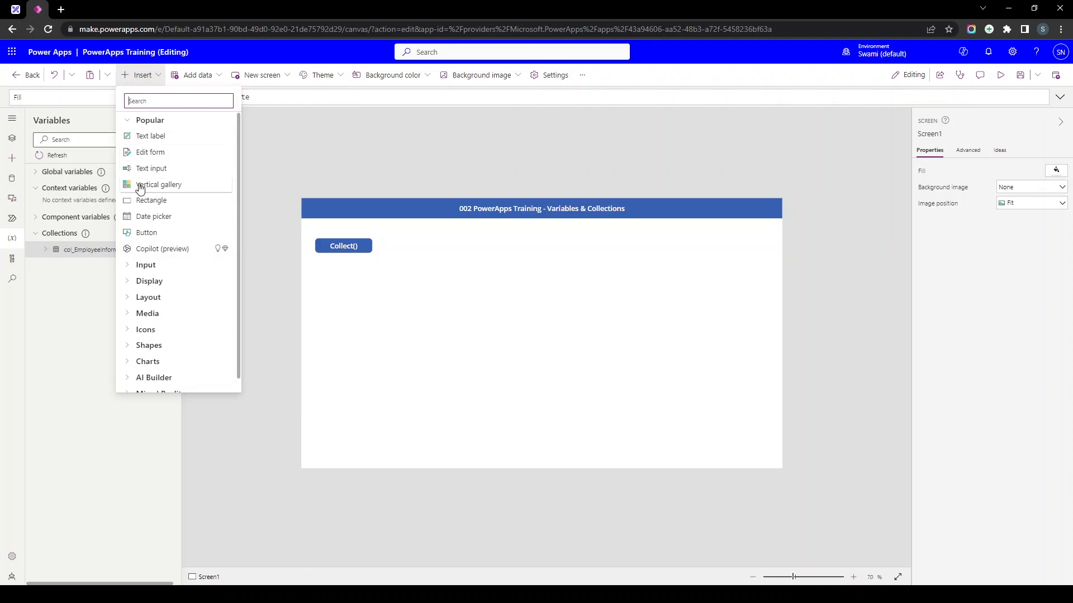
- Add a vertical gallery and move it to 320,100, right of the Collect() button
{"action": "key", "text": "Escape"}
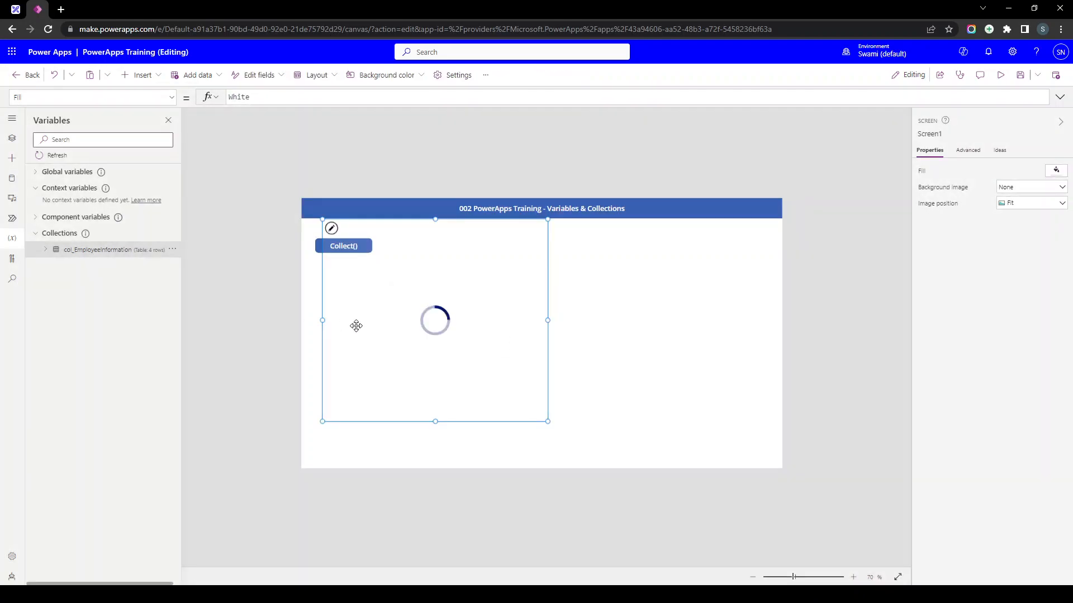
{"action": "scroll", "coordinate": [453, 335], "scroll_direction": "up", "scroll_amount": 1}
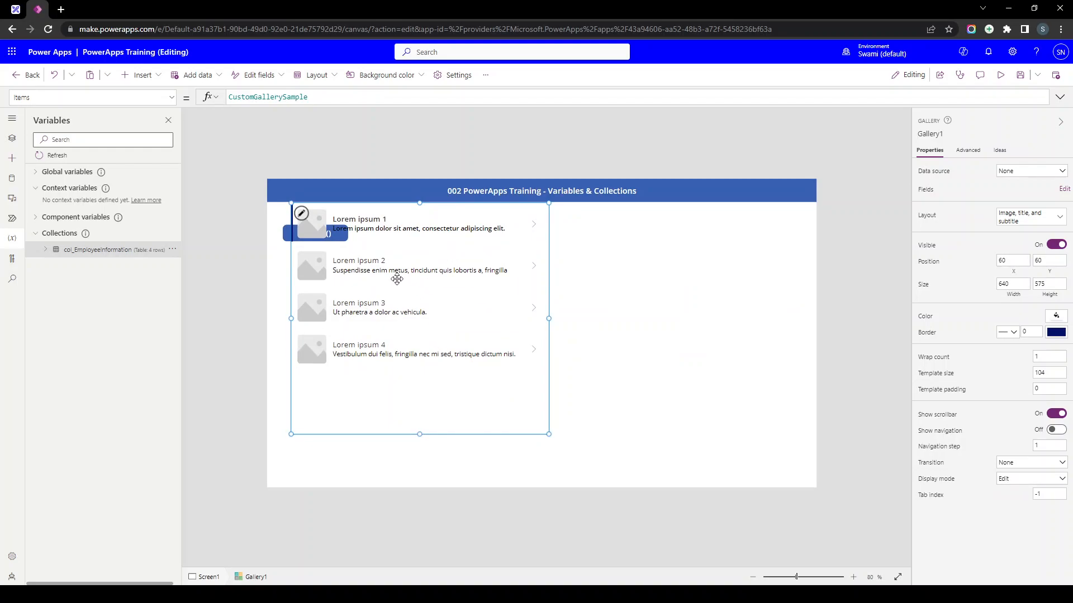
{"action": "left_click_drag", "start_coordinate": [368, 315], "coordinate": [472, 331]}
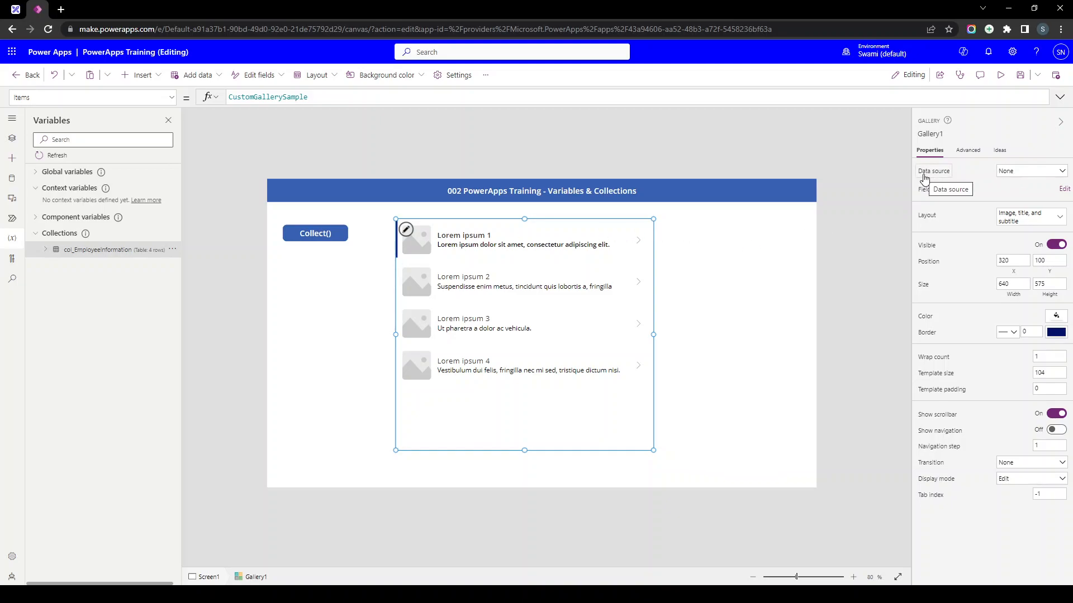
- Set Gallery1's data source to the col_EmployeeInformation collection
{"action": "left_click", "coordinate": [1017, 178]}
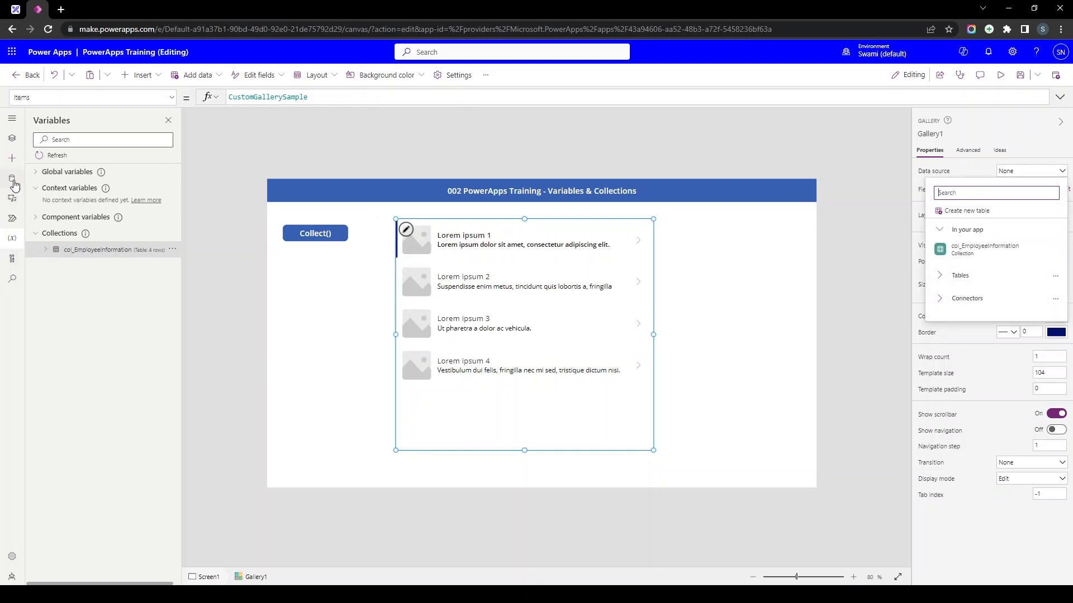
{"action": "left_click", "coordinate": [13, 184]}
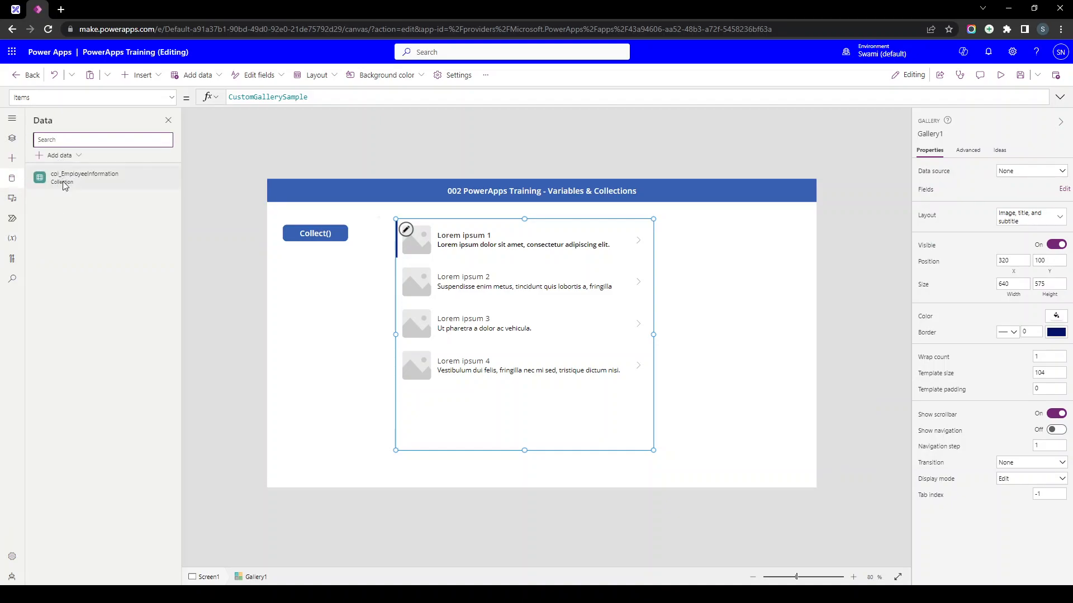
{"action": "left_click", "coordinate": [1027, 171]}
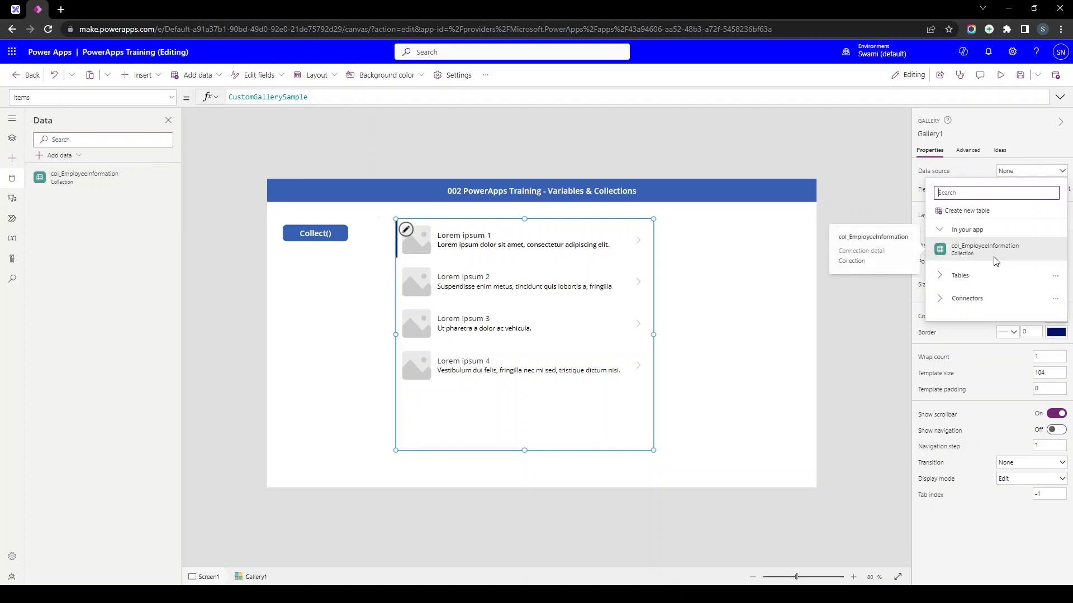
{"action": "left_click", "coordinate": [961, 256]}
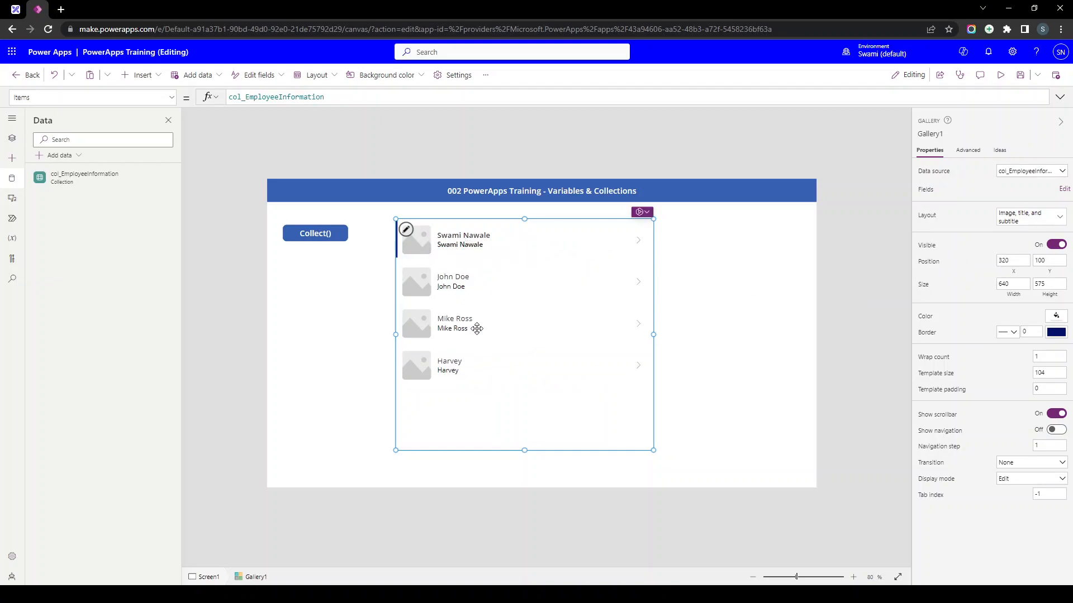
- Change Gallery1's layout to Blank and start editing its row template
{"action": "scroll", "coordinate": [477, 327], "scroll_direction": "up", "scroll_amount": 1}
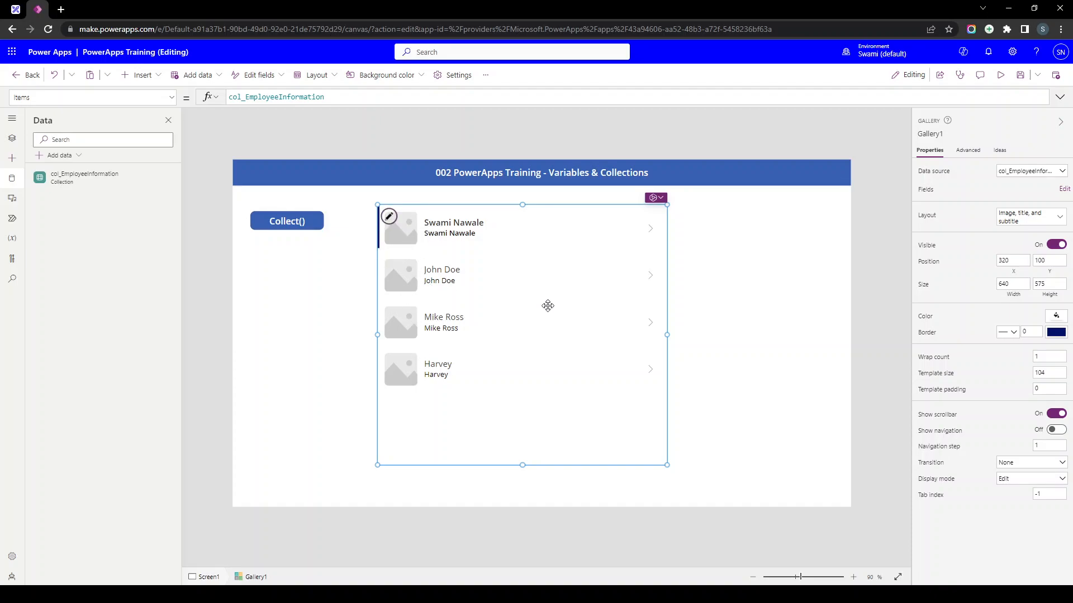
{"action": "left_click", "coordinate": [1053, 224]}
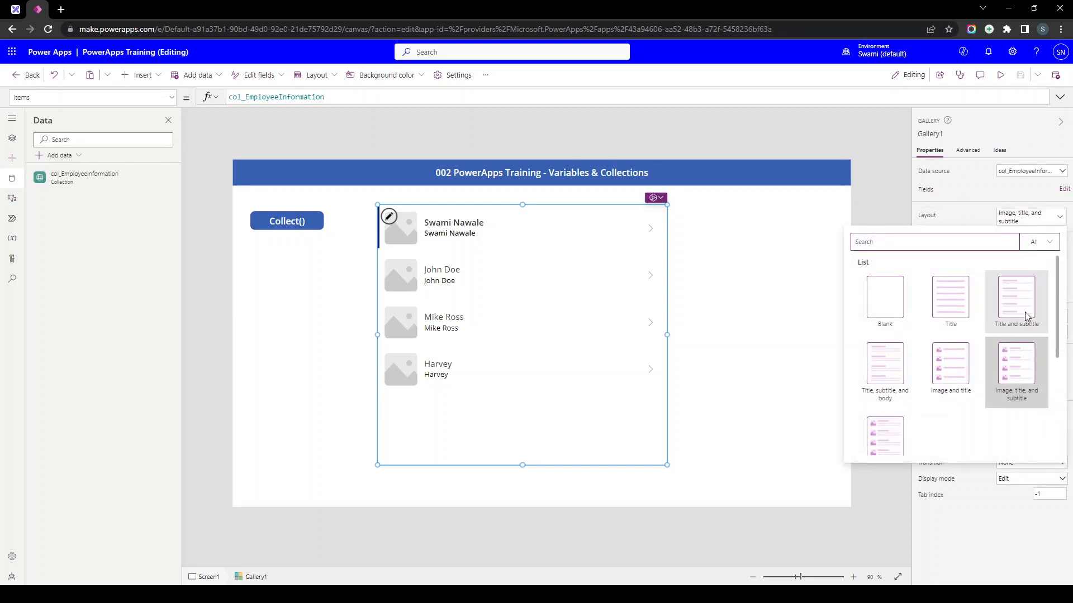
{"action": "left_click", "coordinate": [880, 311]}
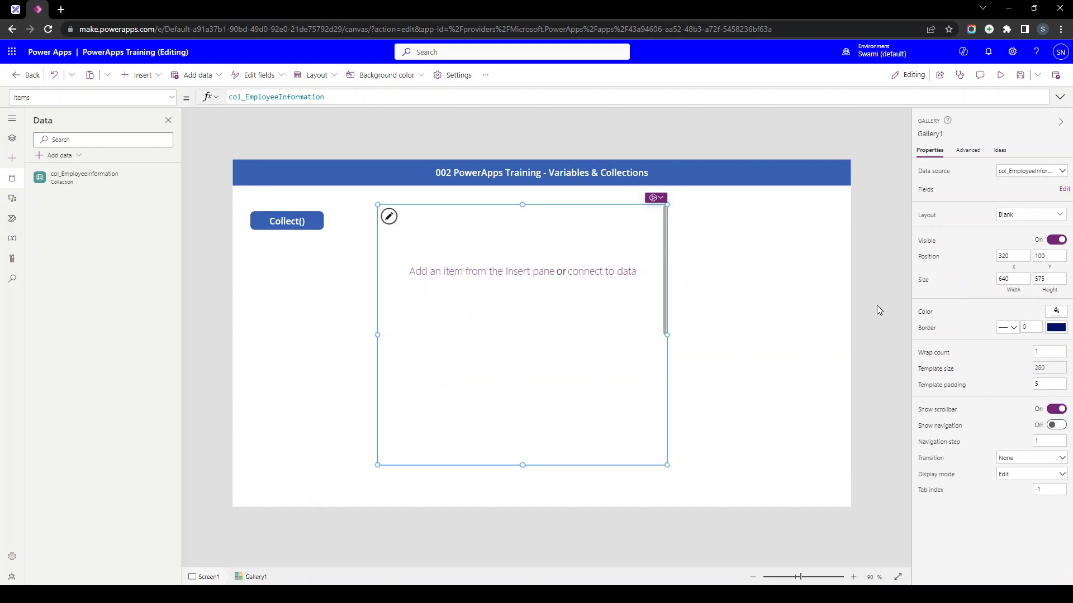
{"action": "left_click", "coordinate": [390, 219]}
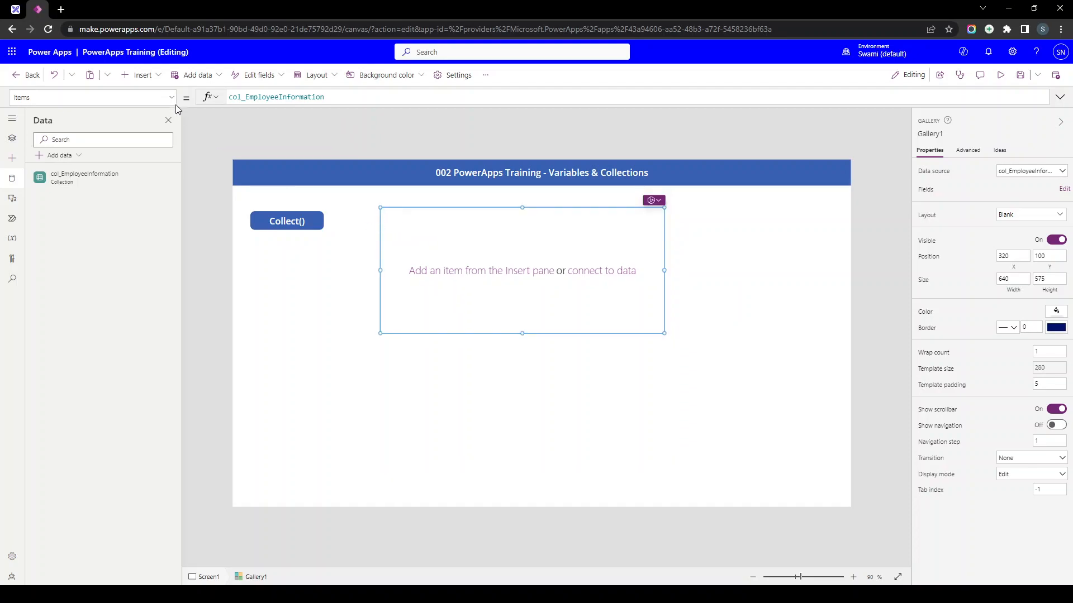
- Add a text label at the row's top-left with Text set to ThisItem.EmpName
{"action": "left_click", "coordinate": [140, 75]}
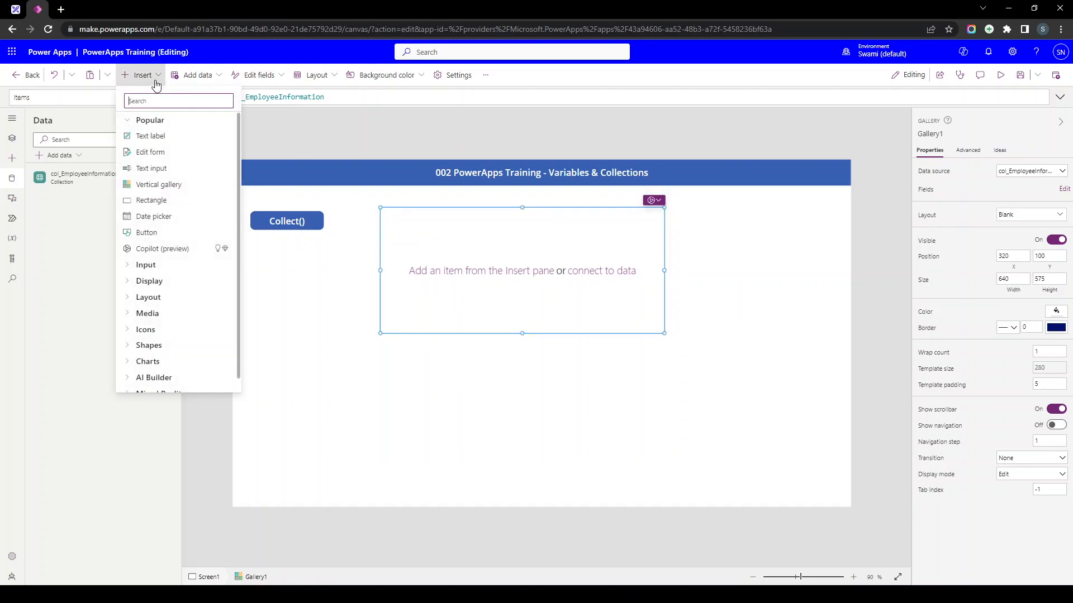
{"action": "left_click", "coordinate": [151, 137]}
{"action": "left_click_drag", "start_coordinate": [432, 230], "coordinate": [409, 226]}
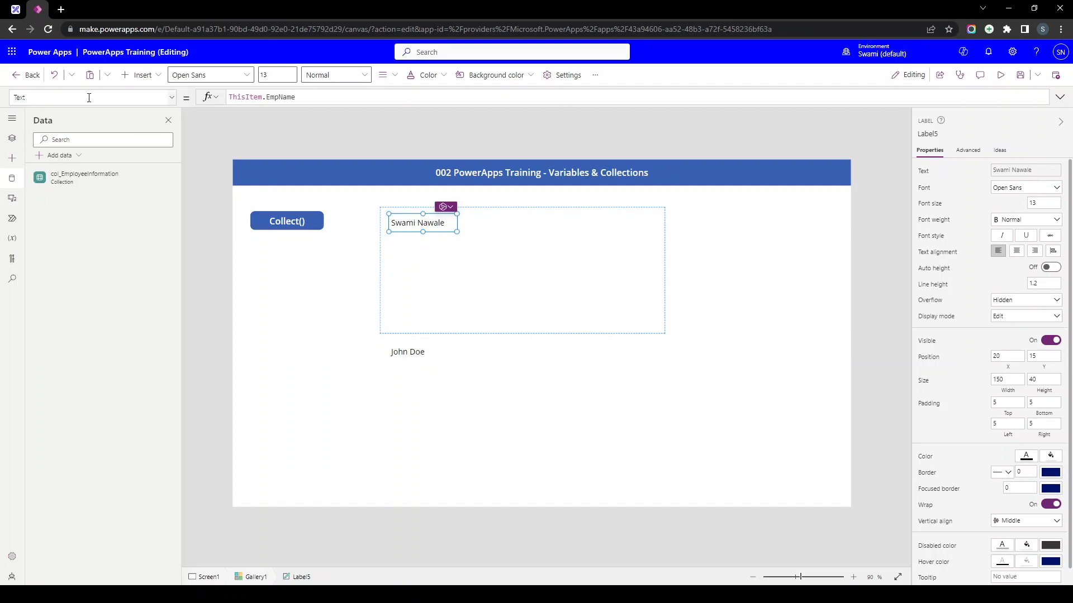
{"action": "triple_click", "coordinate": [247, 97]}
{"action": "type", "text": "ThisItem"}
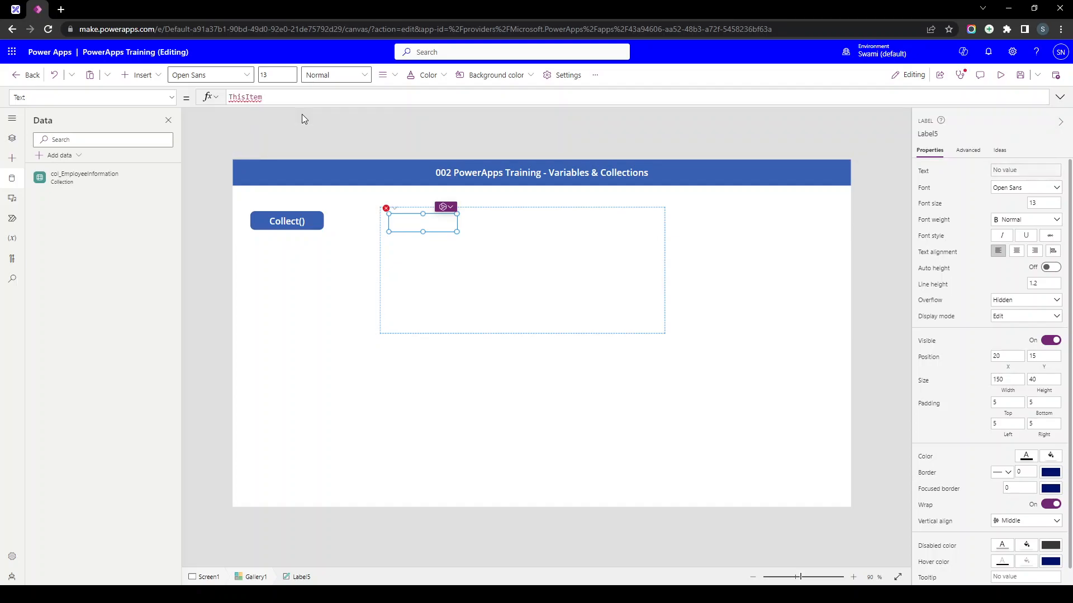
{"action": "type", "text": "."}
{"action": "key", "text": "Down"}
{"action": "key", "text": "Down"}
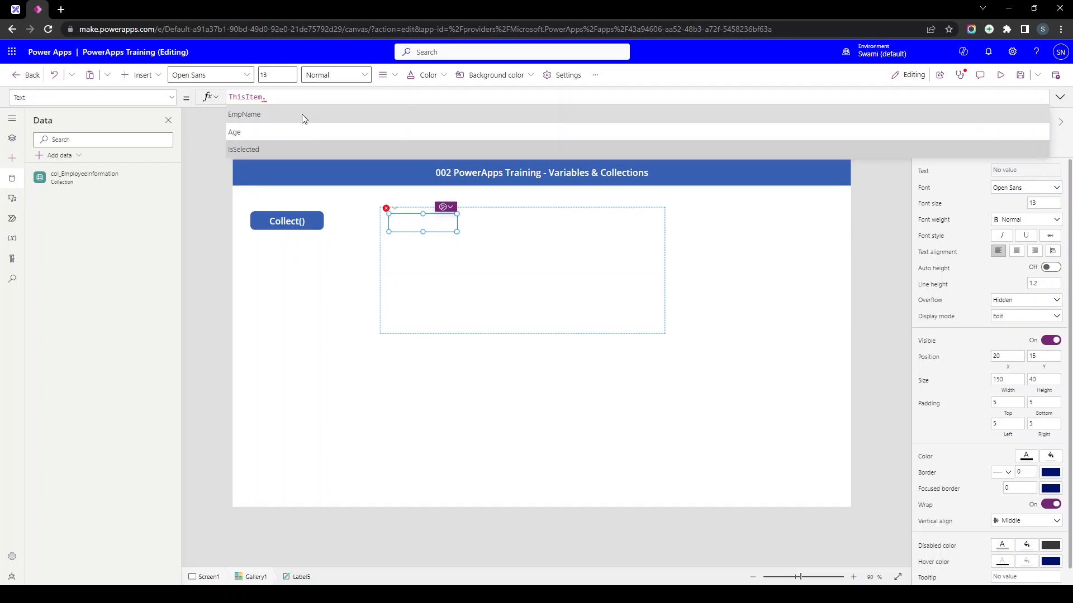
{"action": "key", "text": "Up"}
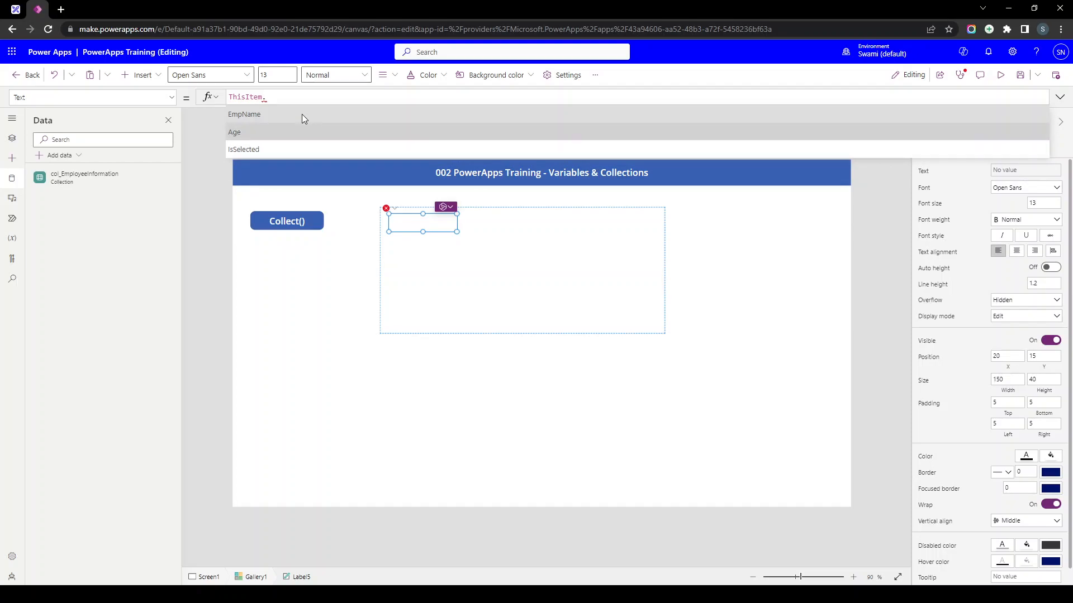
{"action": "key", "text": "Down"}
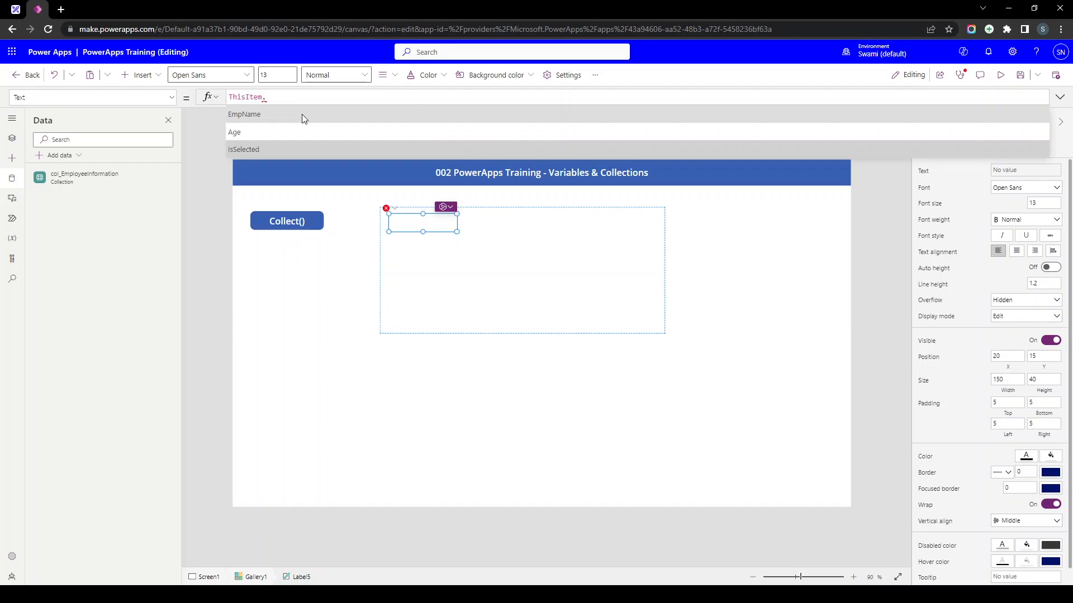
{"action": "key", "text": "Up"}
{"action": "key", "text": "Up"}
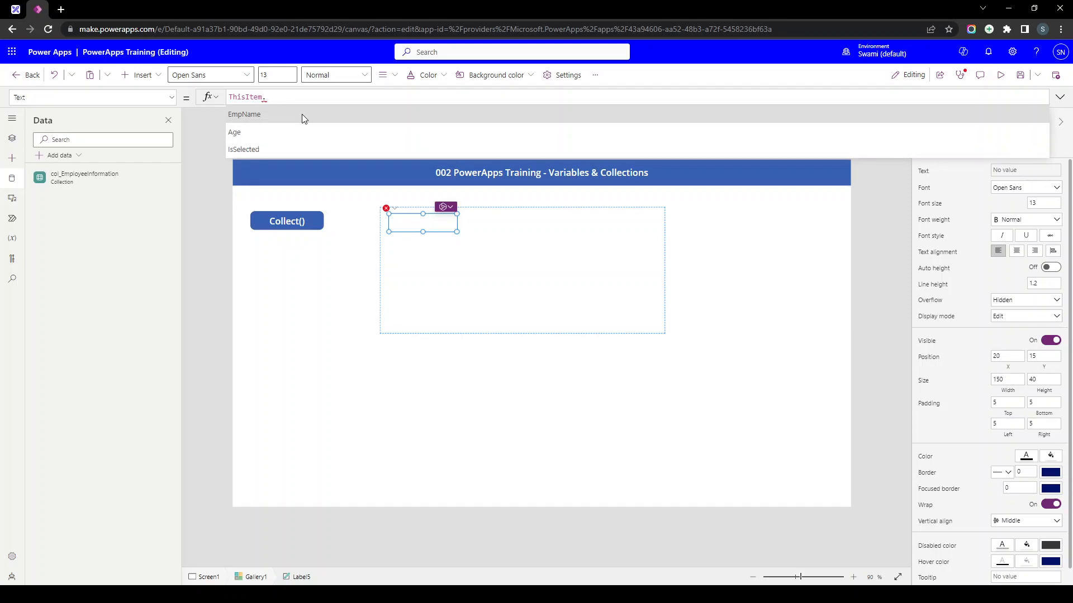
{"action": "left_click", "coordinate": [302, 115]}
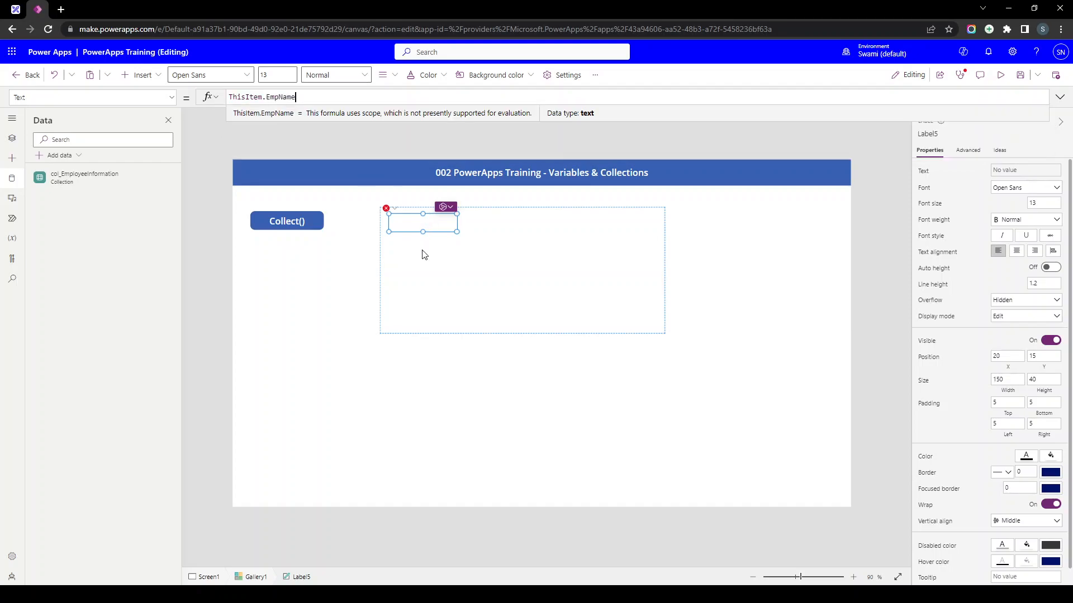
{"action": "left_click", "coordinate": [419, 252]}
- Duplicate the name label beside it and change its formula to ThisItem.Age
{"action": "left_click", "coordinate": [412, 224]}
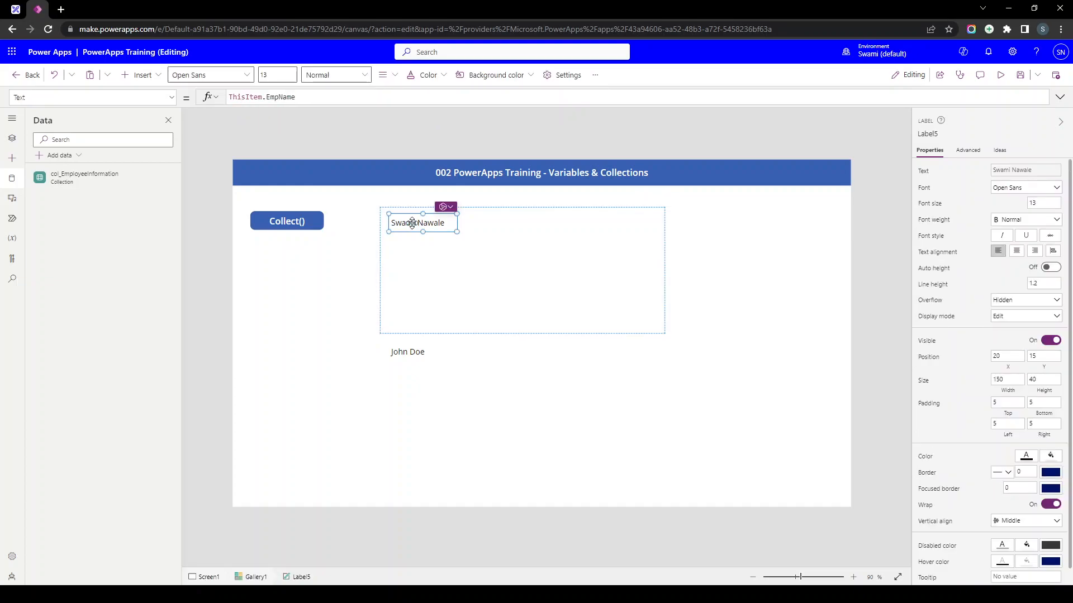
{"action": "key", "text": "ctrl+c"}
{"action": "key", "text": "ctrl+v"}
{"action": "left_click_drag", "start_coordinate": [402, 233], "coordinate": [474, 212]}
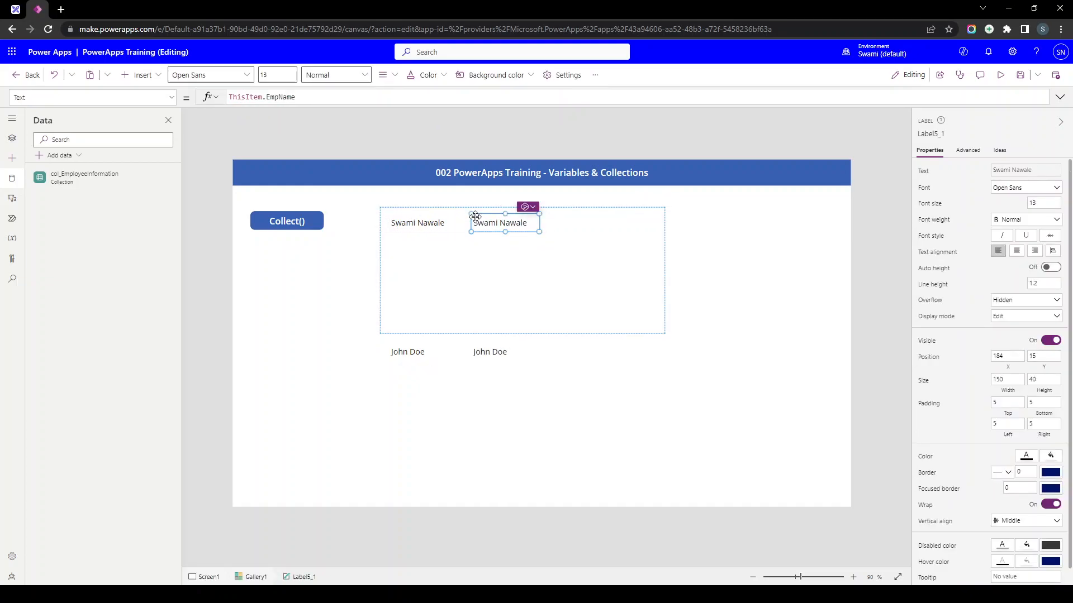
{"action": "double_click", "coordinate": [285, 96]}
{"action": "type", "text": "Age"}
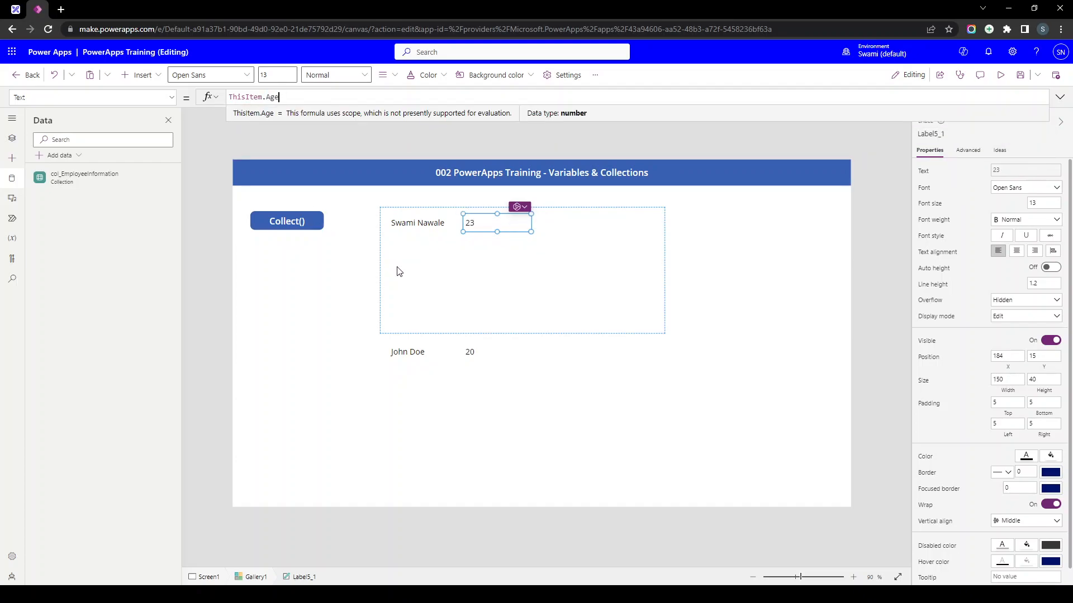
- Select Gallery1 and extend it downward to show more rows
{"action": "left_click", "coordinate": [533, 342]}
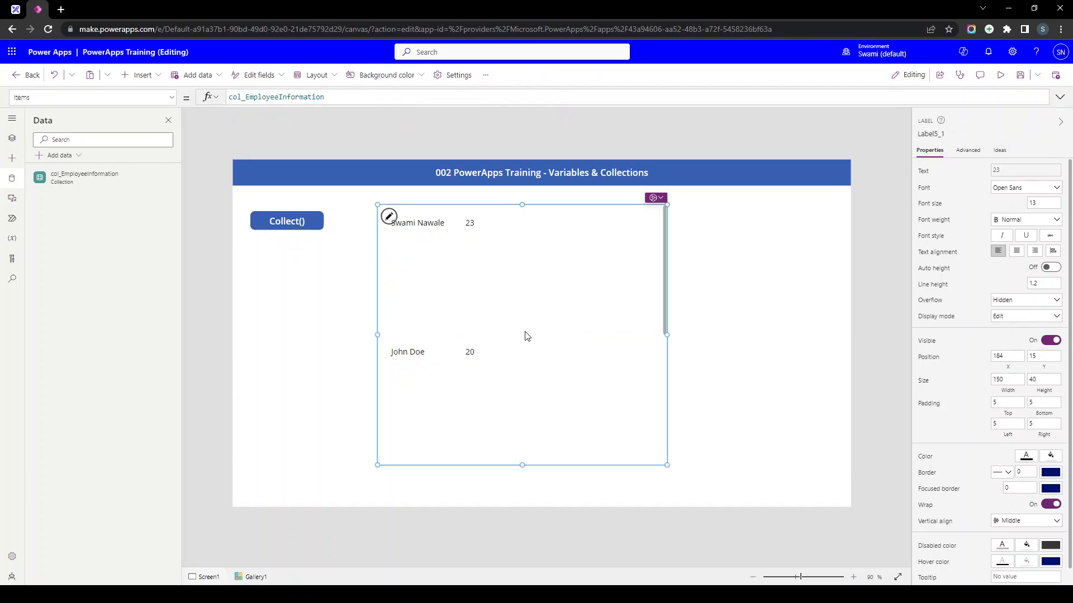
{"action": "scroll", "coordinate": [431, 385], "scroll_direction": "down", "scroll_amount": 5}
{"action": "scroll", "coordinate": [440, 420], "scroll_direction": "up", "scroll_amount": 5}
{"action": "left_click", "coordinate": [416, 234]}
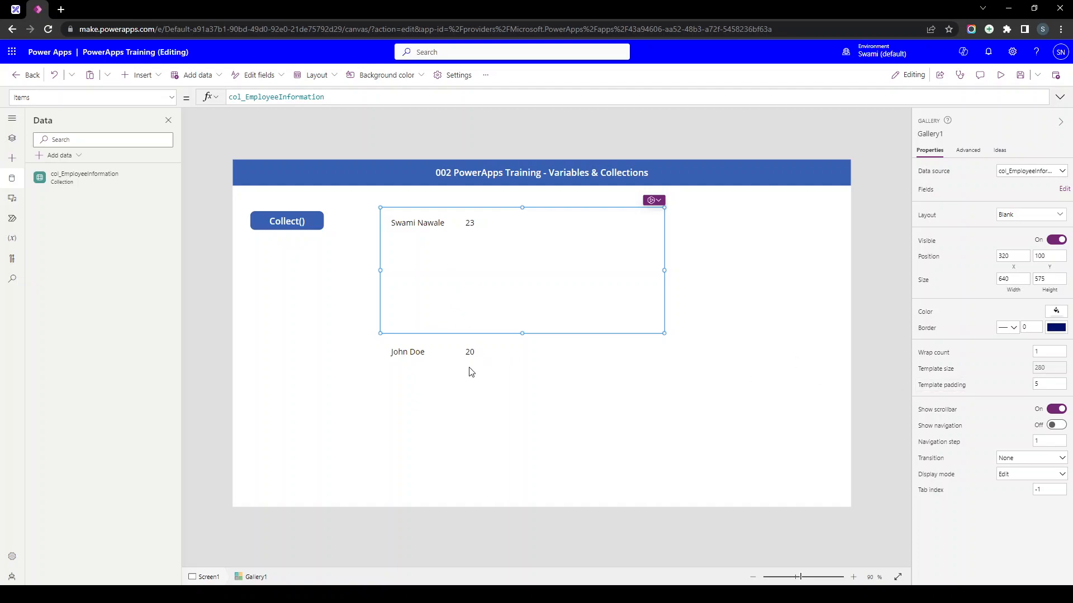
{"action": "left_click", "coordinate": [455, 407]}
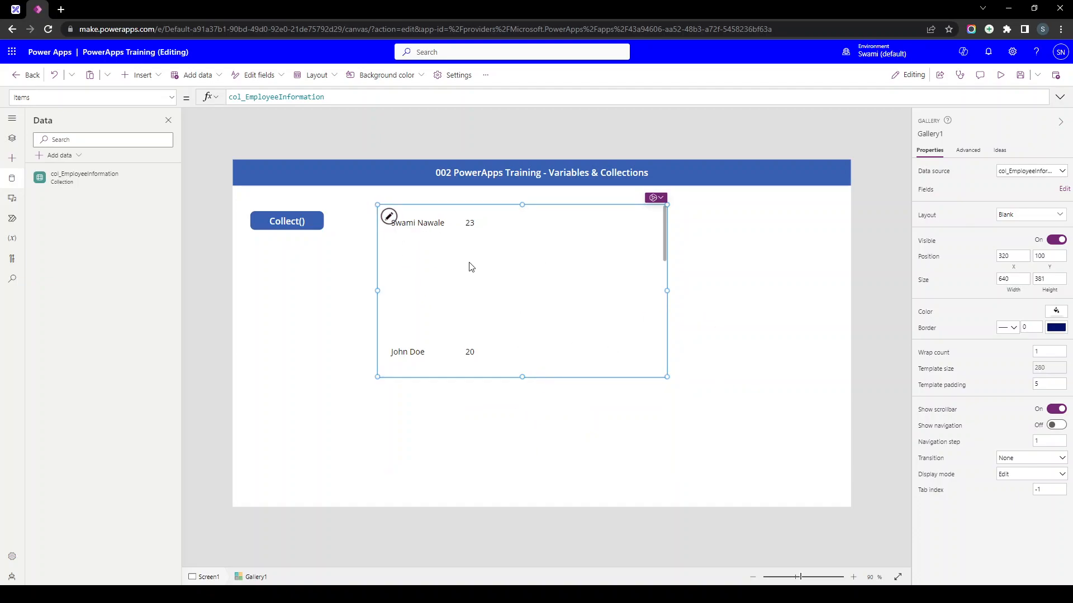
{"action": "left_click_drag", "start_coordinate": [521, 377], "coordinate": [522, 482]}
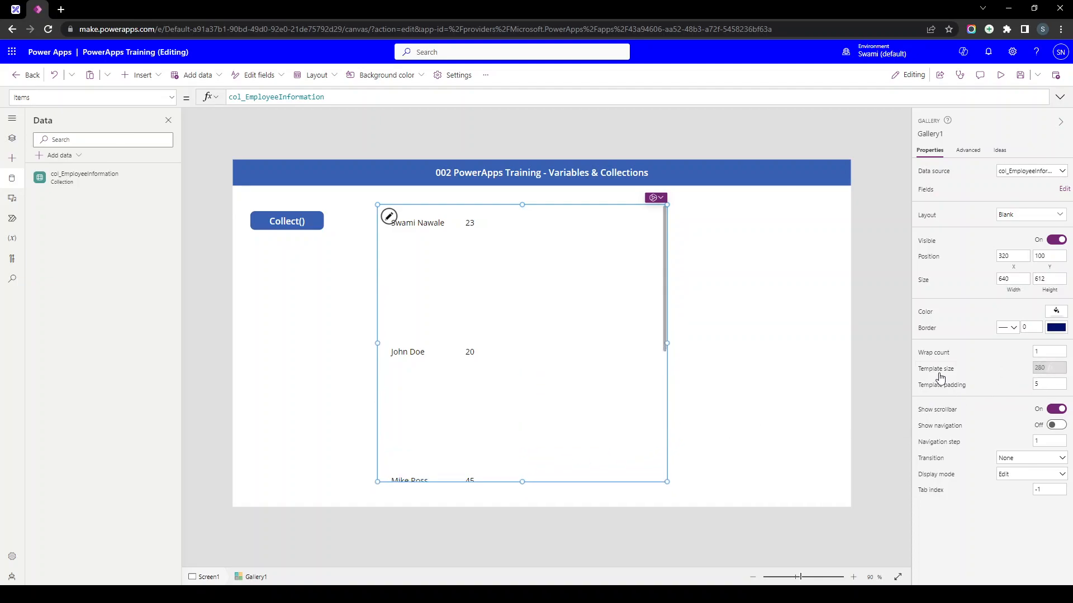
- Resize Gallery1 to height 513 and enlarge its row template to size 75
{"action": "left_click", "coordinate": [409, 231]}
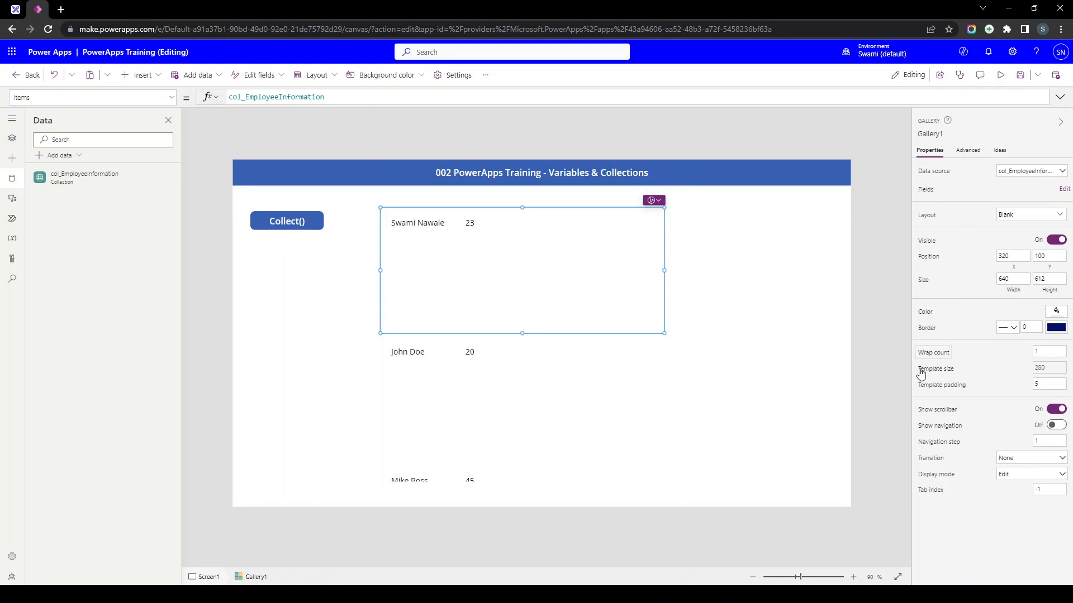
{"action": "left_click", "coordinate": [1050, 370]}
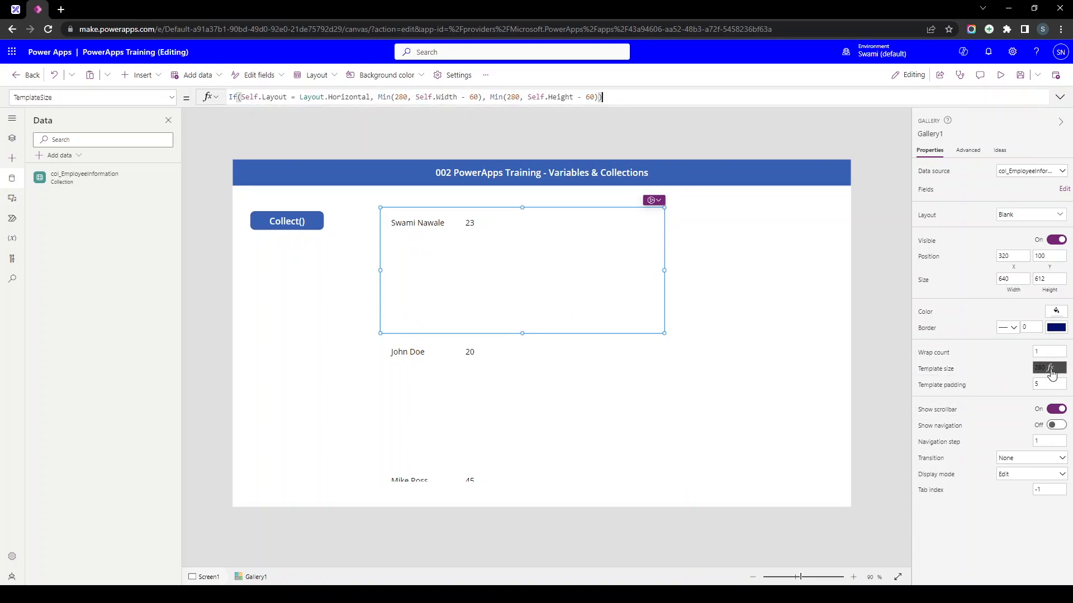
{"action": "type", "text": "6"}
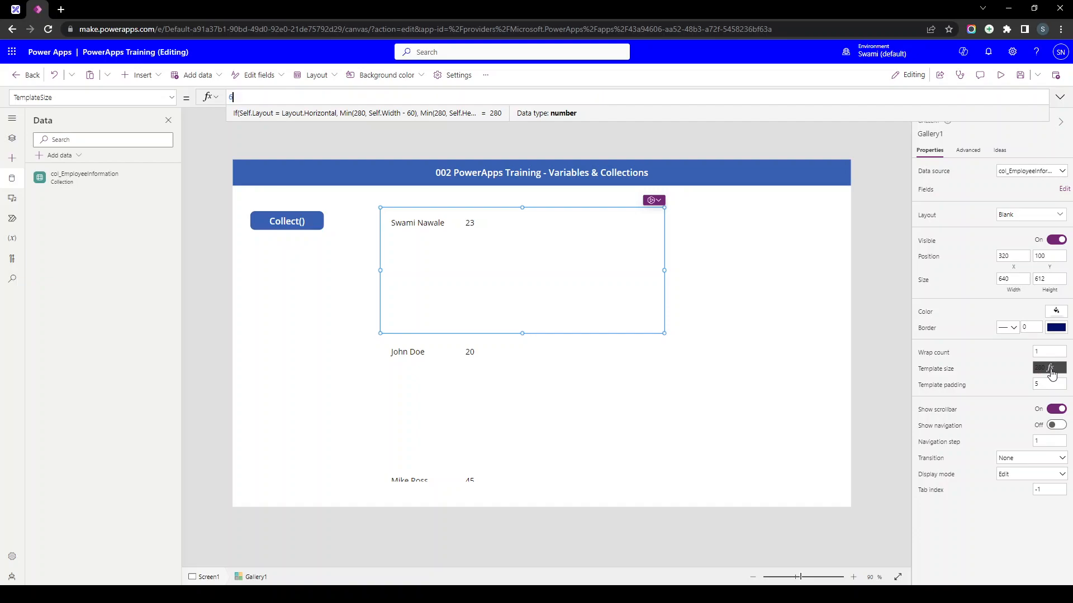
{"action": "type", "text": "0"}
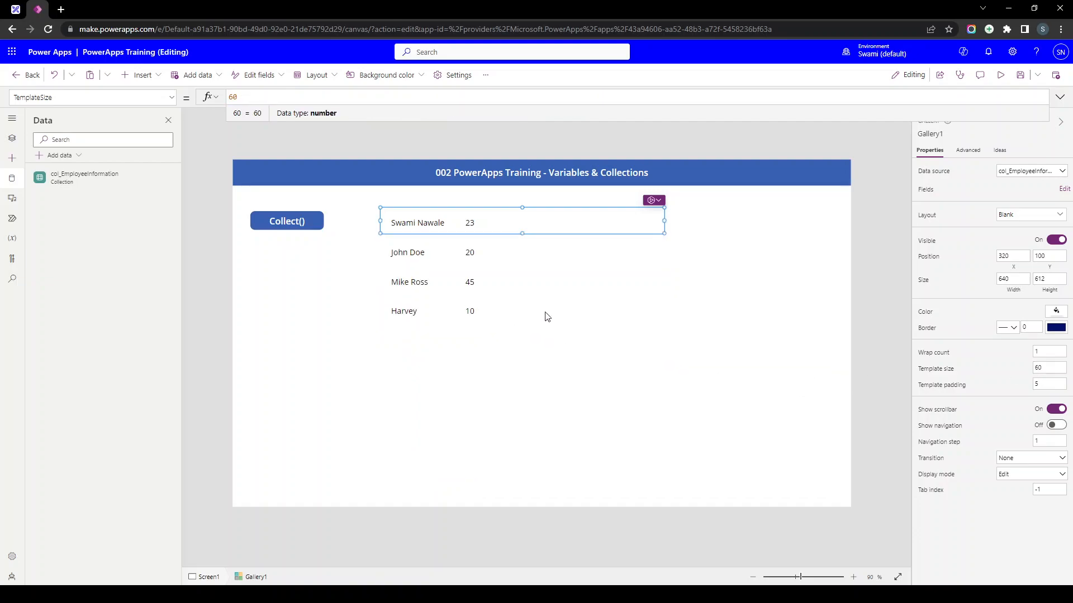
{"action": "left_click", "coordinate": [542, 317]}
{"action": "left_click_drag", "start_coordinate": [522, 483], "coordinate": [538, 436]}
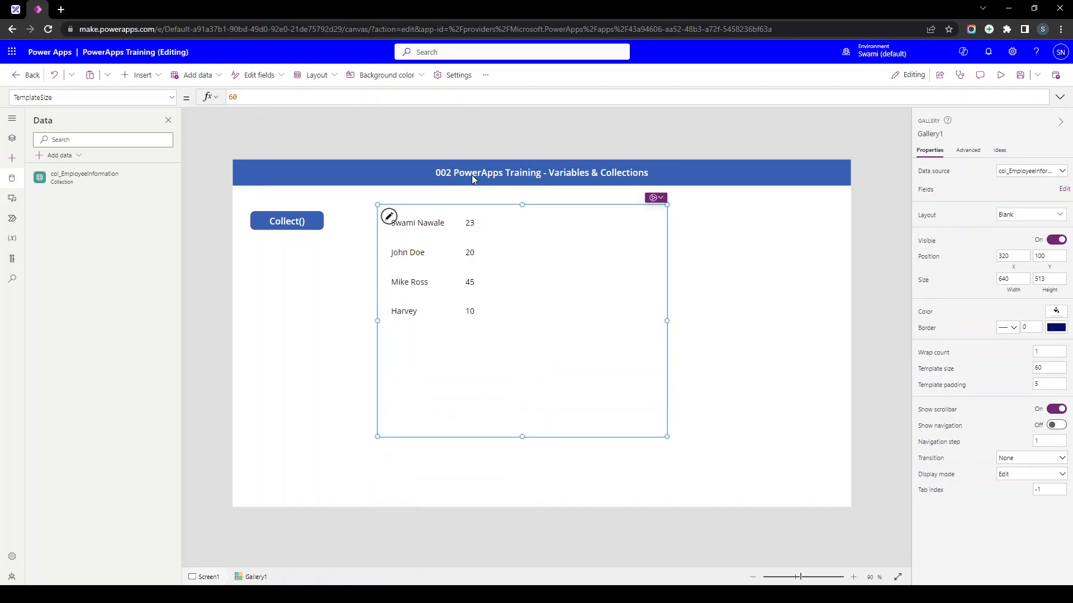
{"action": "left_click", "coordinate": [1057, 283]}
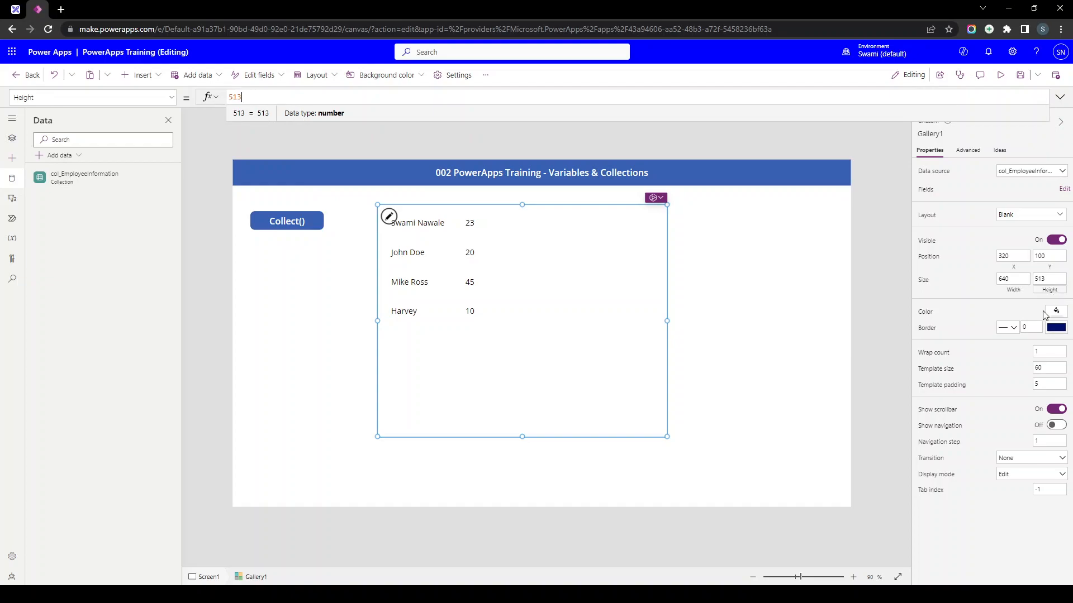
{"action": "left_click", "coordinate": [388, 216]}
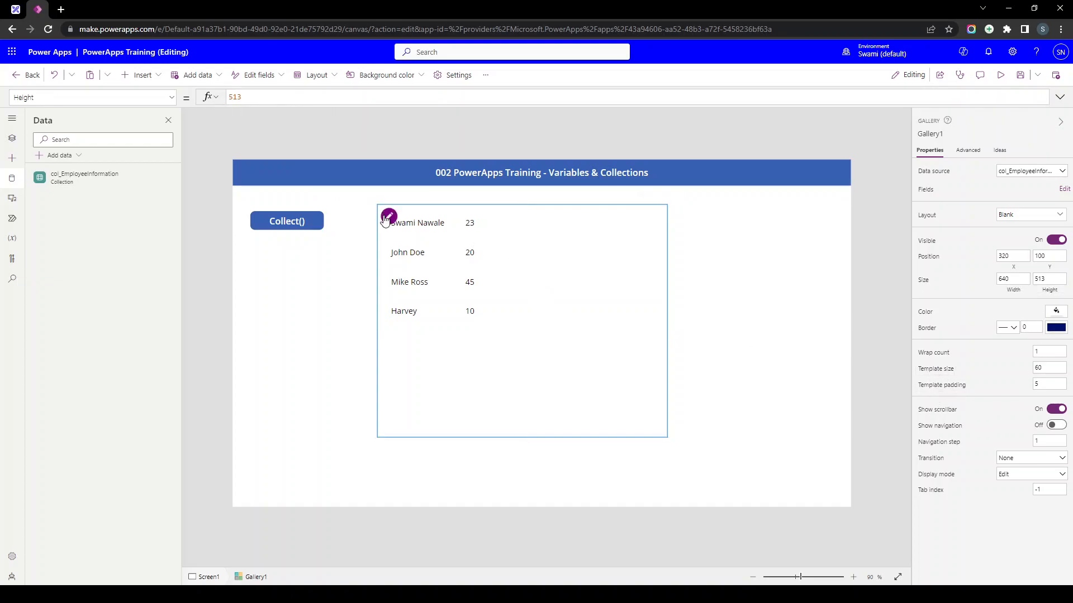
{"action": "left_click_drag", "start_coordinate": [524, 234], "coordinate": [524, 241]}
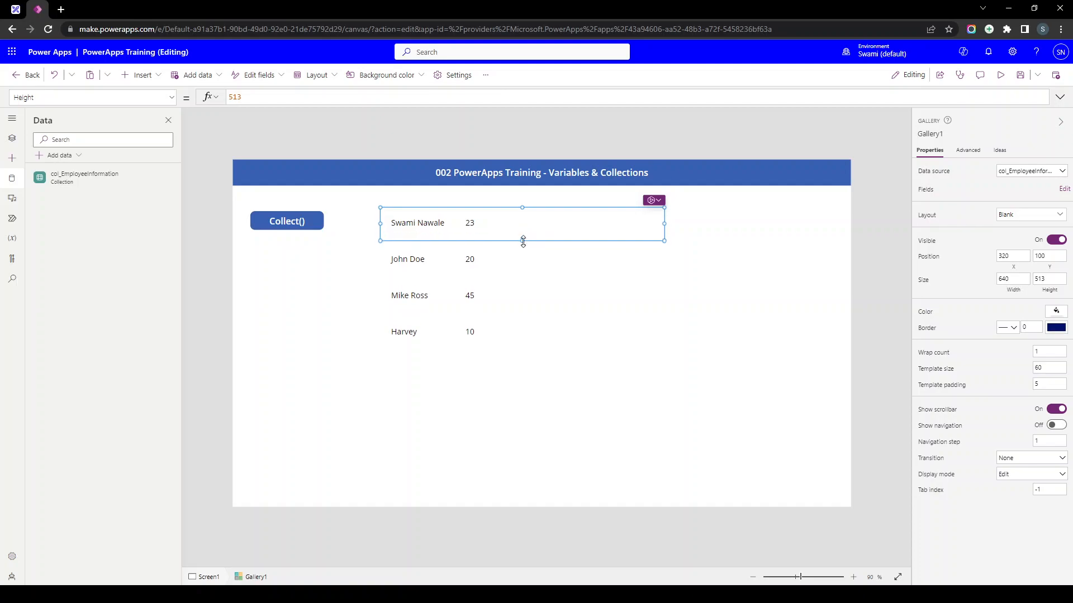
- Move the employee name label to X=0 and set its font weight to Bold
{"action": "left_click", "coordinate": [416, 224]}
{"action": "left_click_drag", "start_coordinate": [421, 223], "coordinate": [406, 226]}
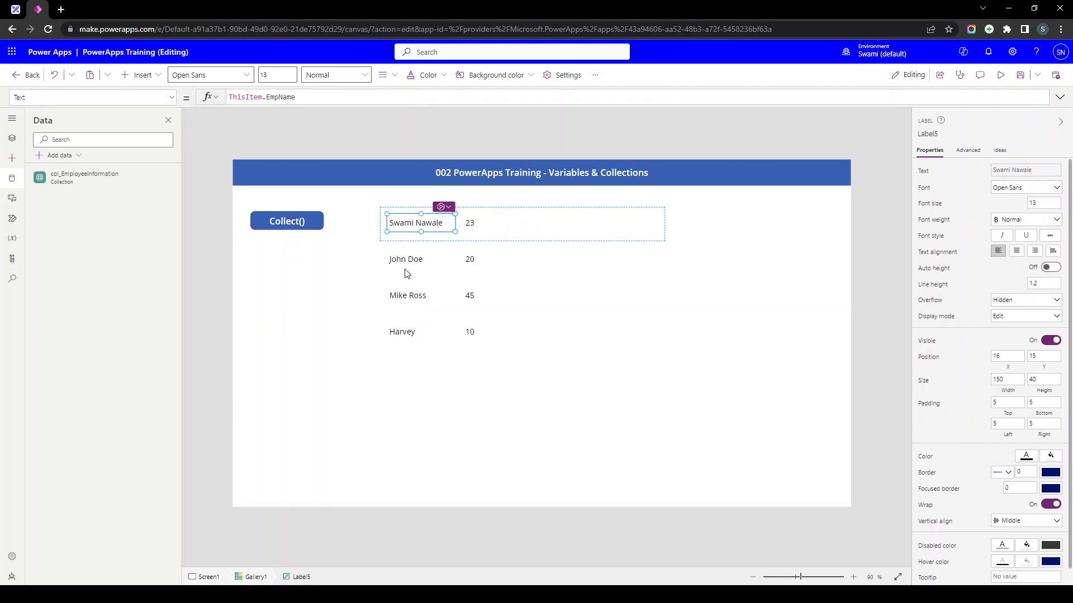
{"action": "left_click", "coordinate": [472, 223]}
{"action": "left_click", "coordinate": [406, 224]}
{"action": "left_click", "coordinate": [1027, 220]}
{"action": "left_click", "coordinate": [1006, 232]}
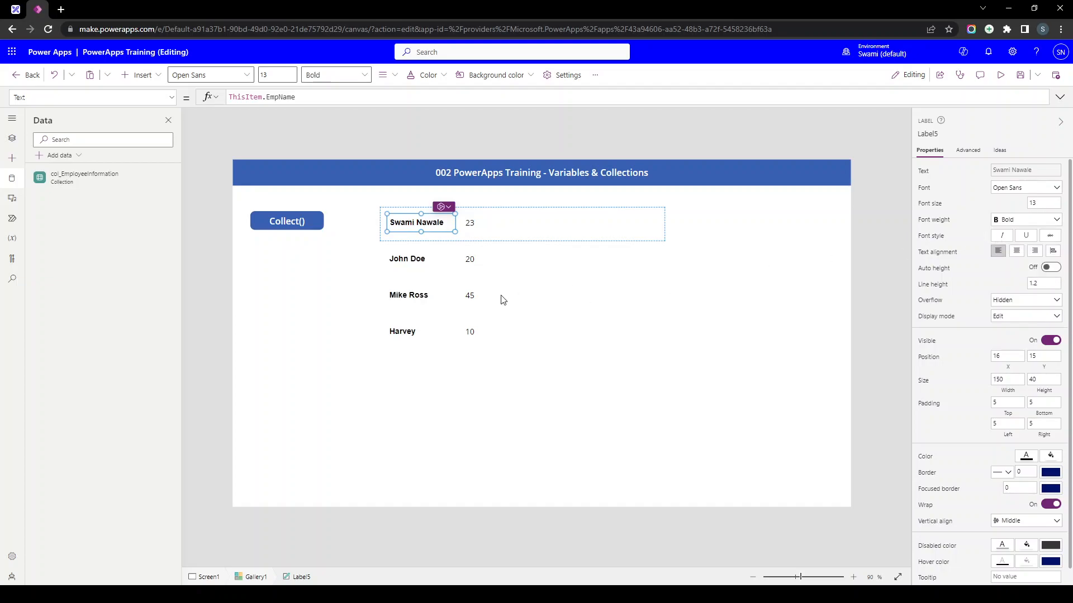
{"action": "scroll", "coordinate": [393, 309], "scroll_direction": "up", "scroll_amount": 2}
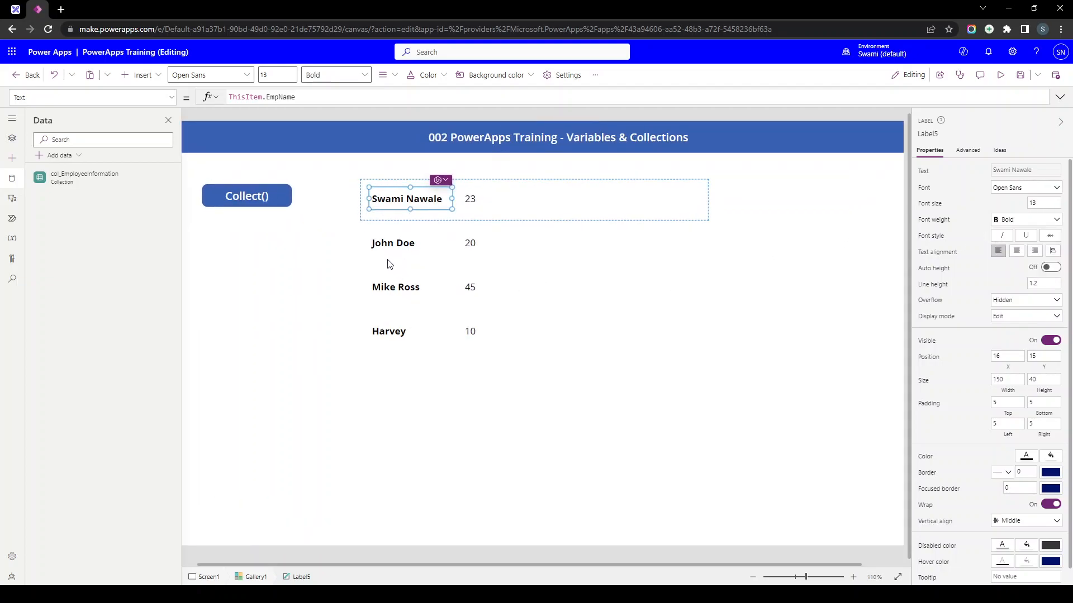
{"action": "left_click", "coordinate": [551, 205]}
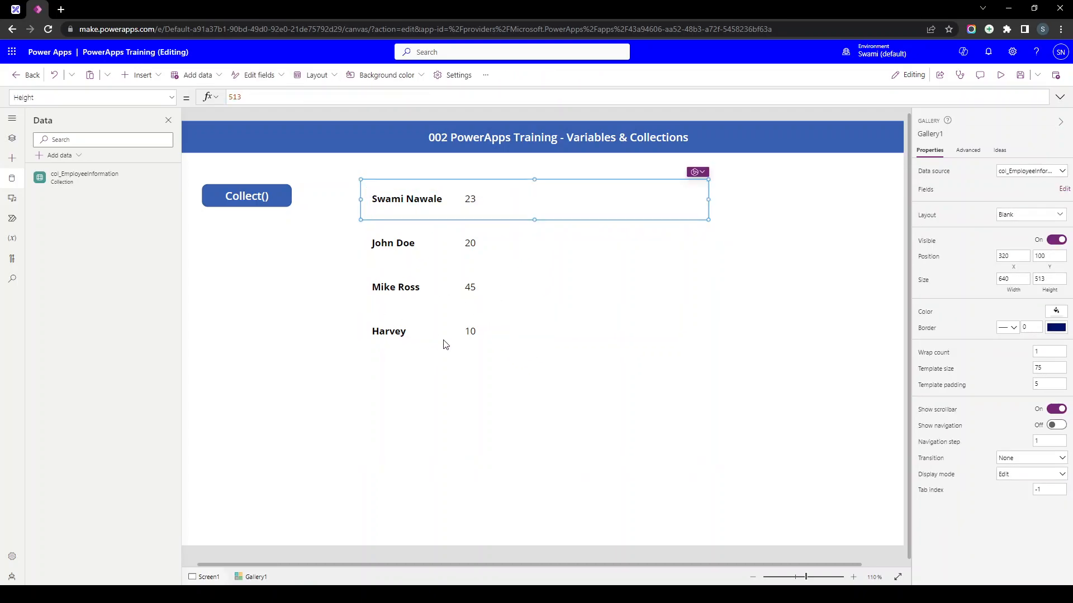
- Add a red 32x44 trash icon at each row's right end, then shift Gallery1 left
{"action": "left_click", "coordinate": [135, 78]}
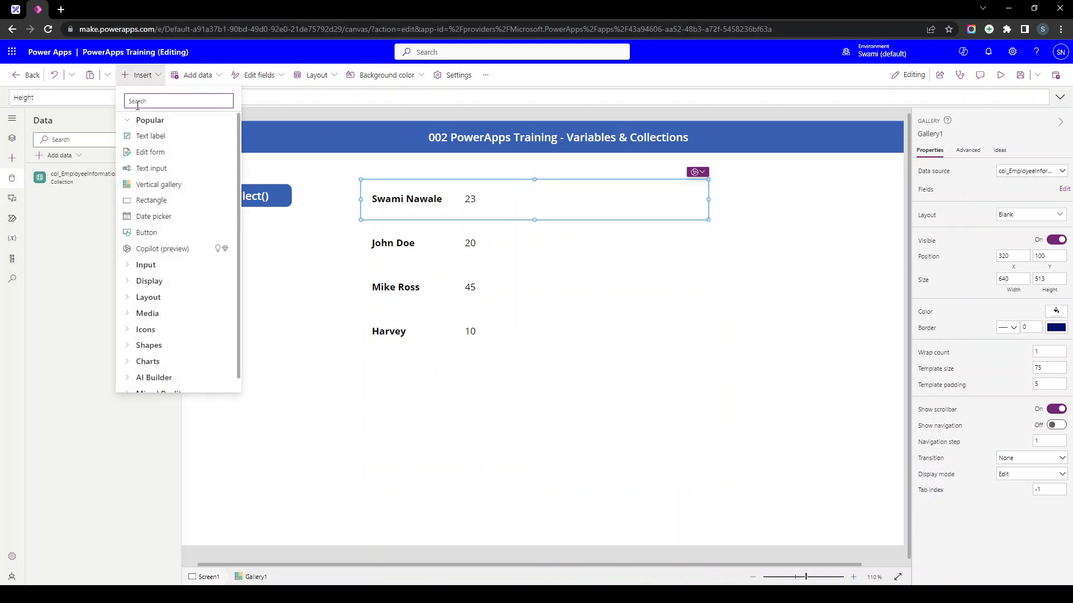
{"action": "type", "text": "tra"}
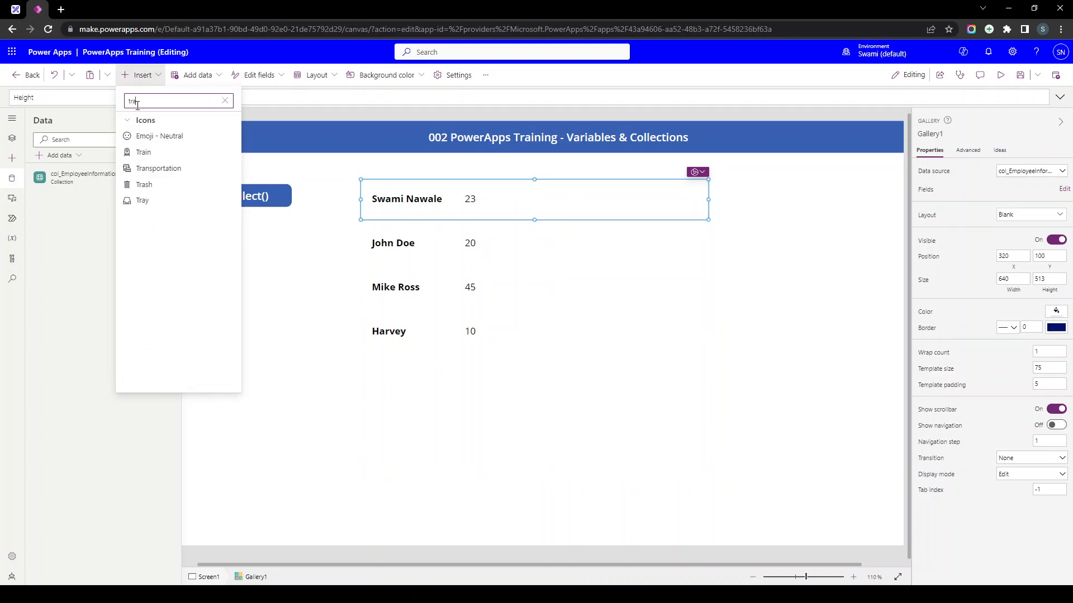
{"action": "left_click", "coordinate": [144, 186]}
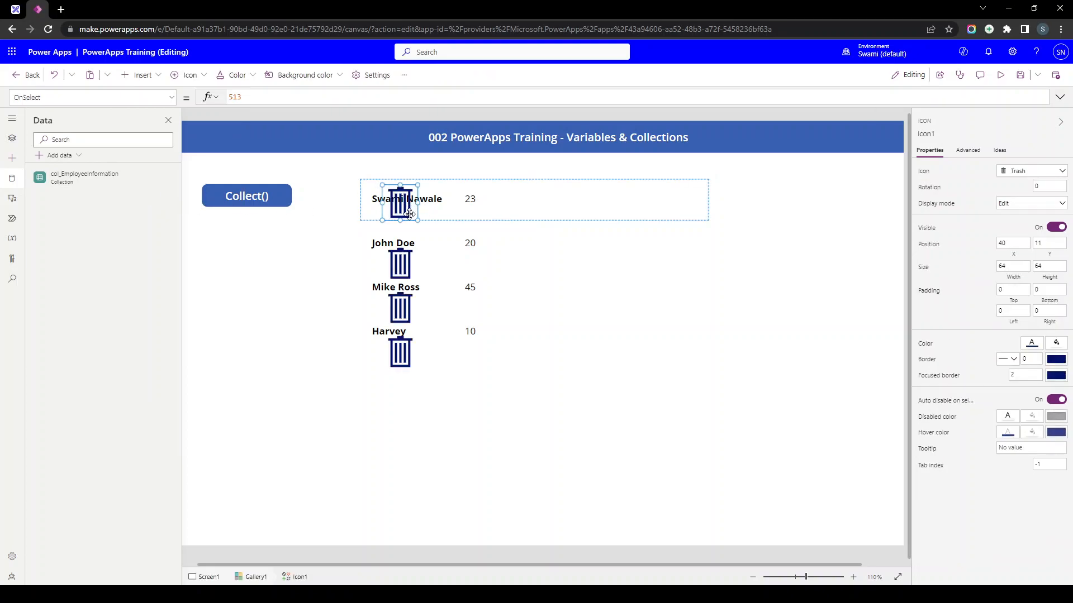
{"action": "left_click_drag", "start_coordinate": [417, 220], "coordinate": [690, 200]}
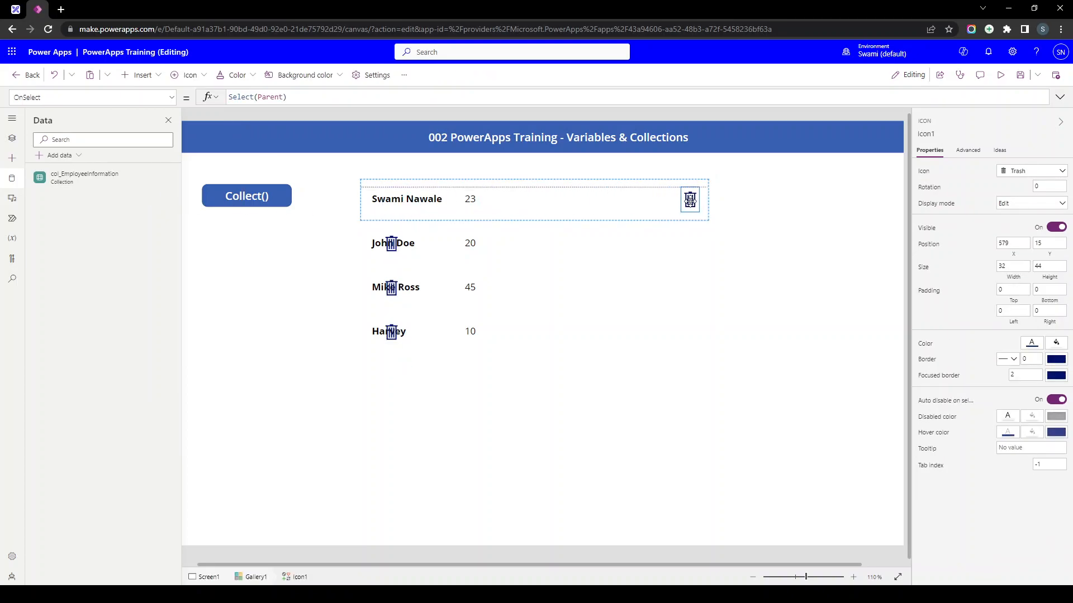
{"action": "left_click", "coordinate": [1031, 343]}
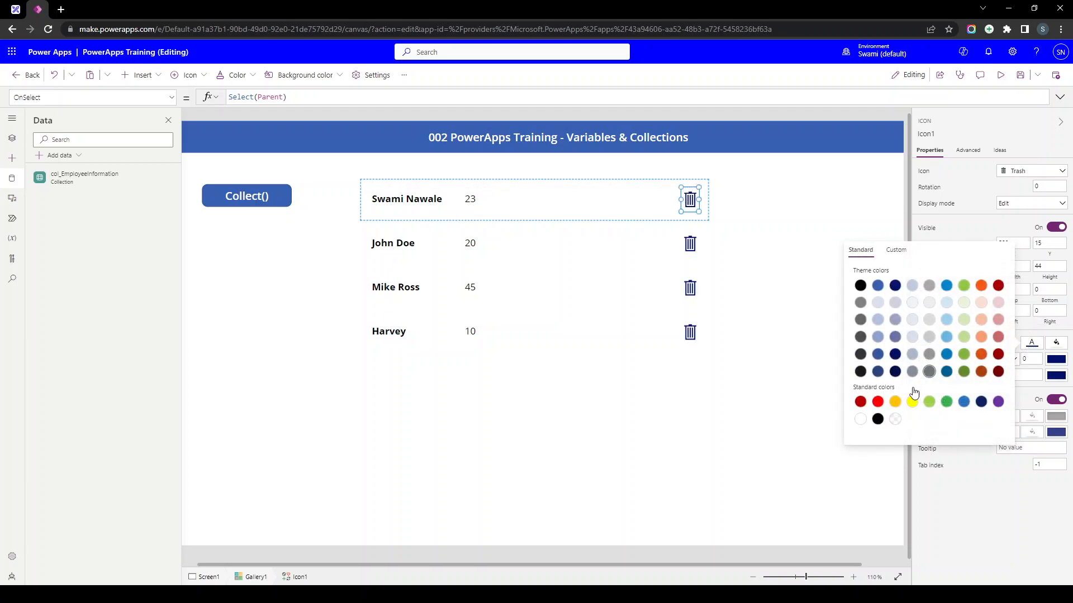
{"action": "left_click", "coordinate": [877, 402]}
{"action": "left_click", "coordinate": [579, 278]}
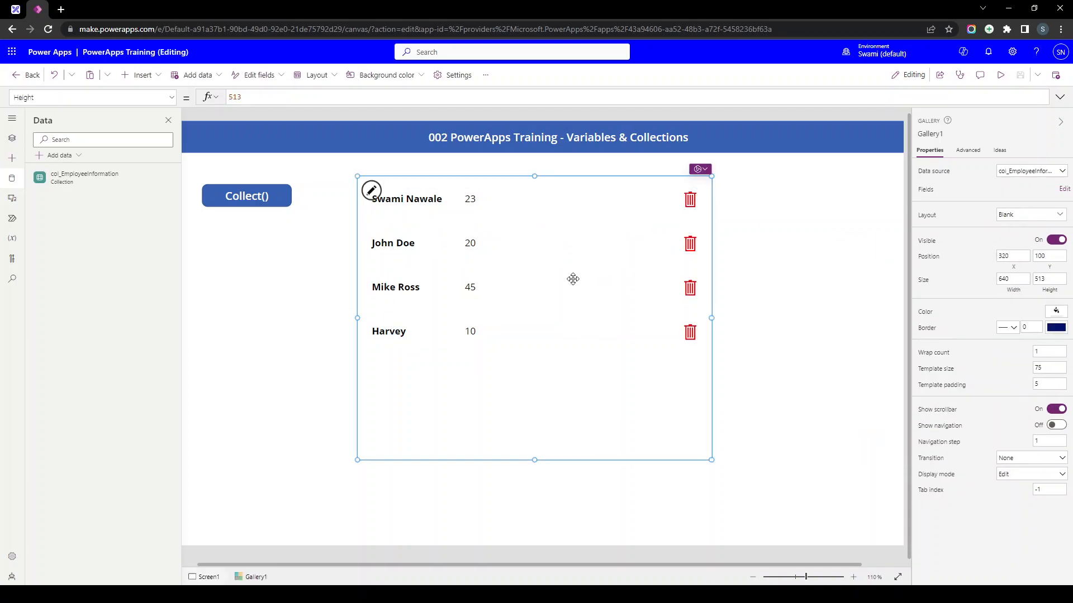
{"action": "left_click_drag", "start_coordinate": [483, 249], "coordinate": [457, 247]}
- Select the Collect() button and expand its OnSelect formula bar to show all four employee records
{"action": "left_click", "coordinate": [279, 280]}
{"action": "scroll", "coordinate": [480, 259], "scroll_direction": "down", "scroll_amount": 2}
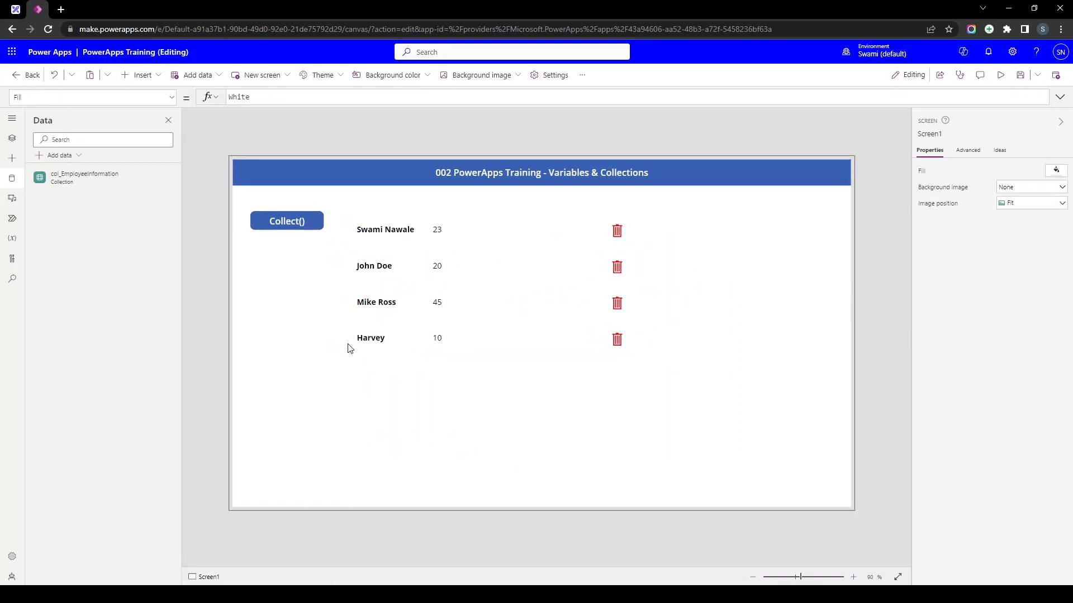
{"action": "left_click", "coordinate": [350, 348]}
{"action": "left_click", "coordinate": [296, 222]}
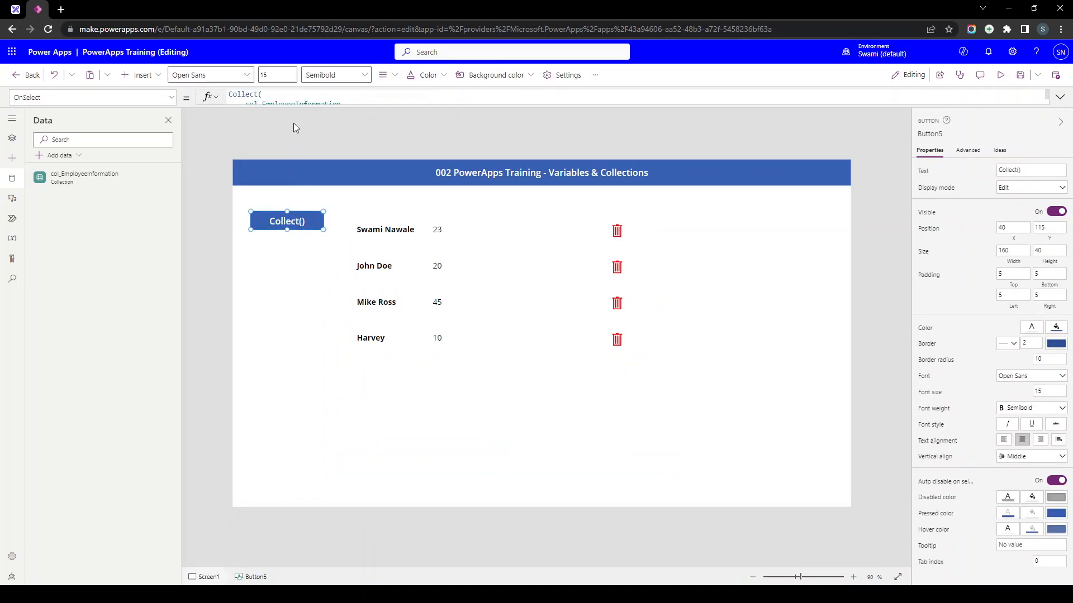
{"action": "left_click_drag", "start_coordinate": [296, 106], "coordinate": [300, 379]}
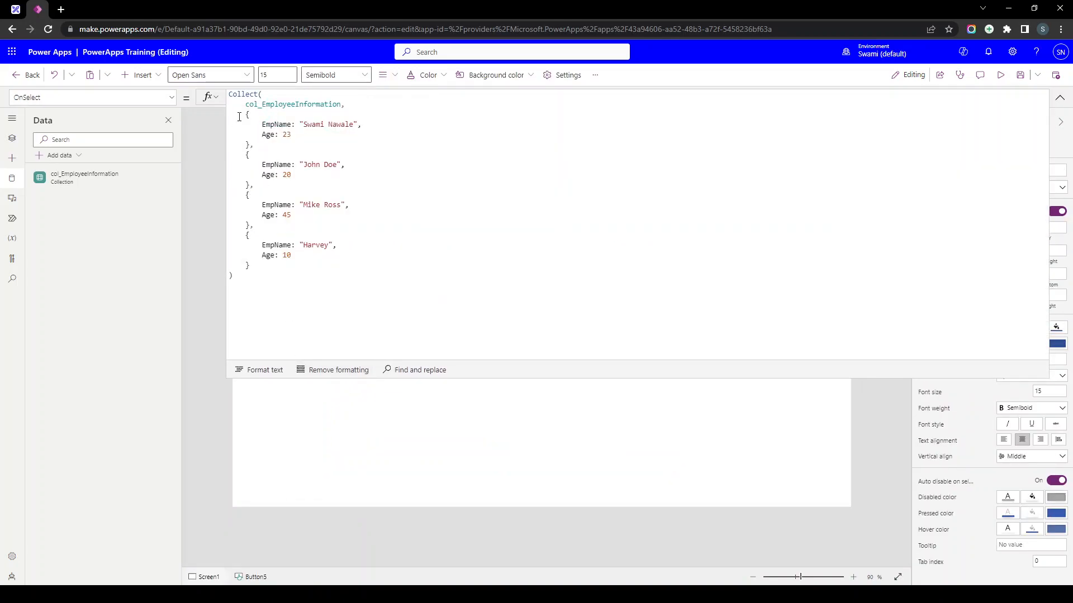
{"action": "left_click_drag", "start_coordinate": [238, 118], "coordinate": [292, 264]}
{"action": "left_click", "coordinate": [289, 264]}
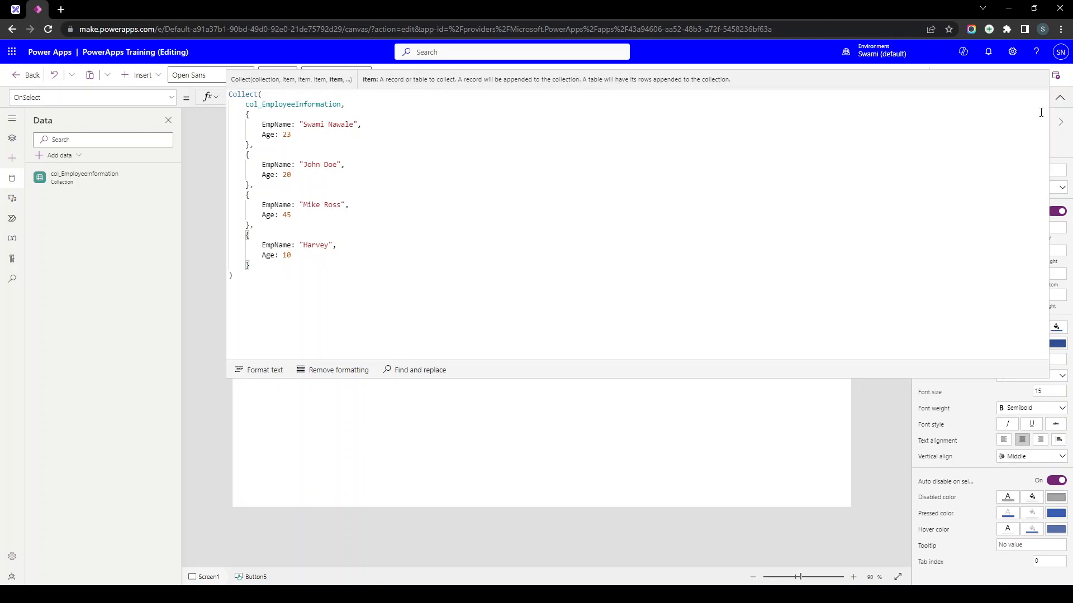
- Collapse the formula bar, preview the app, and append the four employee records once more
{"action": "left_click", "coordinate": [1060, 98]}
{"action": "left_click", "coordinate": [1000, 76]}
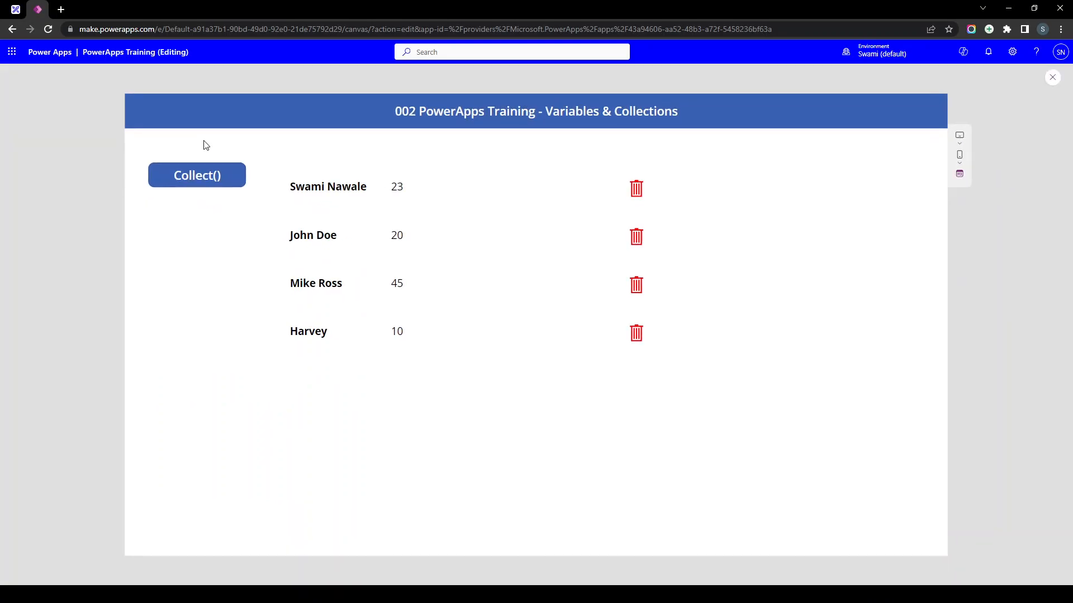
{"action": "left_click", "coordinate": [197, 178]}
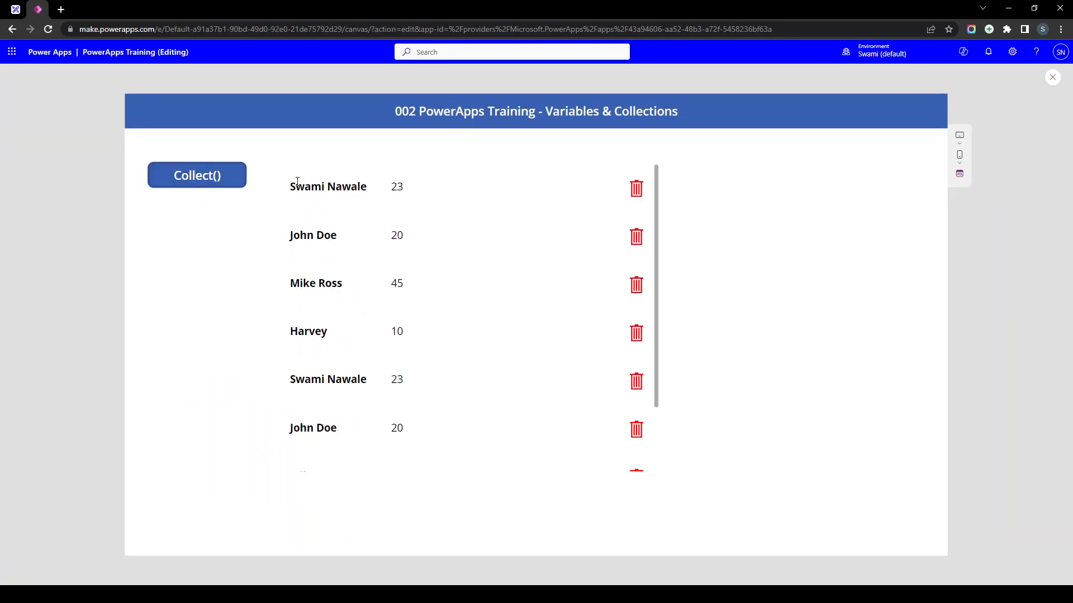
{"action": "left_click_drag", "start_coordinate": [295, 182], "coordinate": [343, 448]}
{"action": "scroll", "coordinate": [333, 341], "scroll_direction": "down", "scroll_amount": 2}
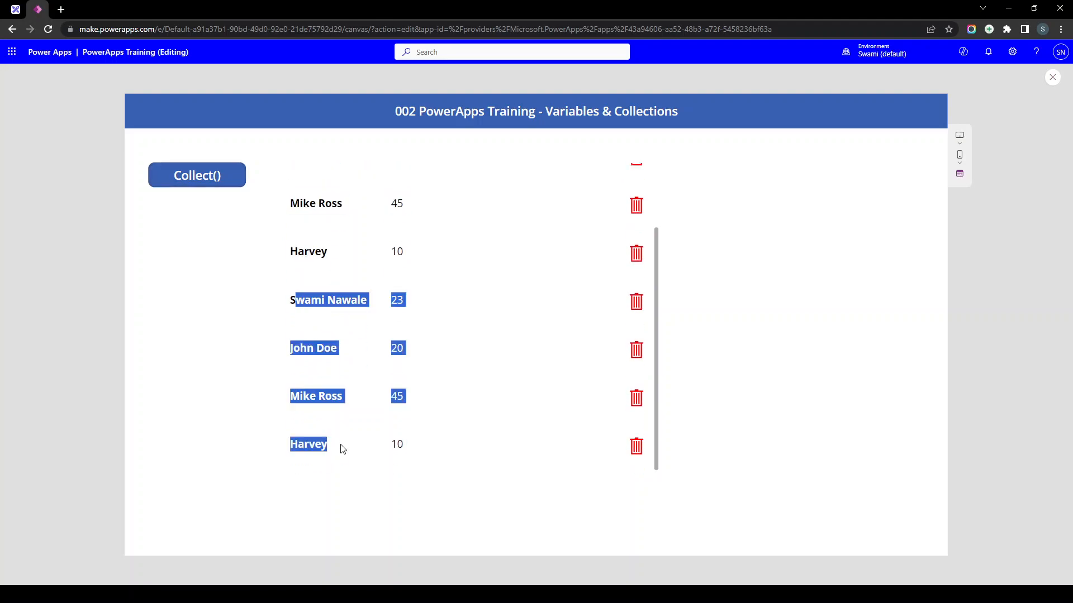
- Append the records four more times and scroll through the duplicated gallery rows
{"action": "left_click", "coordinate": [229, 178]}
{"action": "left_click", "coordinate": [229, 177]}
{"action": "left_click", "coordinate": [229, 178]}
{"action": "left_click", "coordinate": [229, 177]}
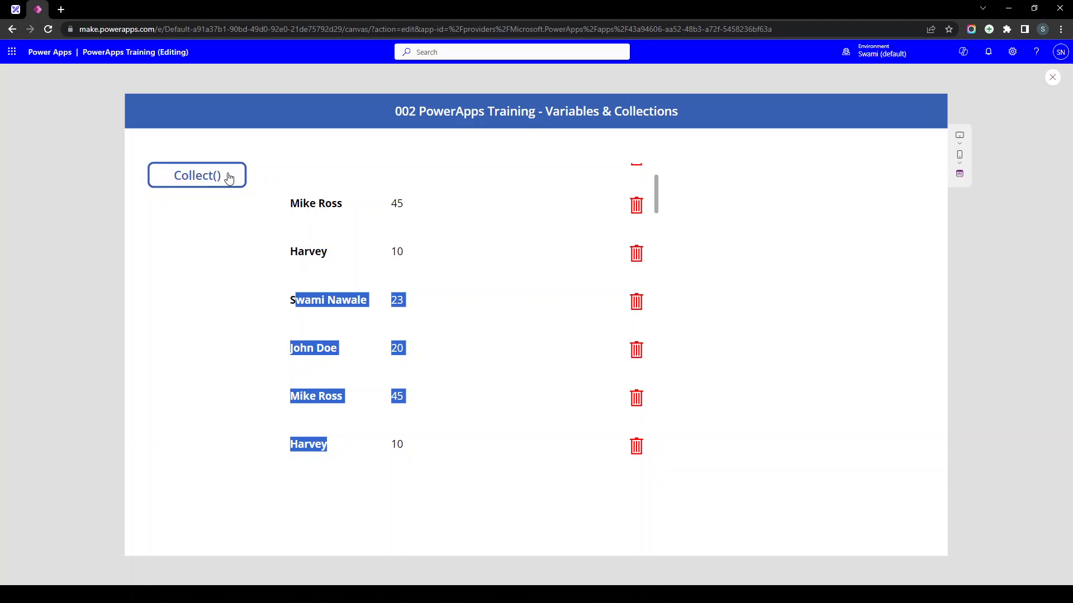
{"action": "scroll", "coordinate": [363, 248], "scroll_direction": "down", "scroll_amount": 3}
{"action": "scroll", "coordinate": [365, 249], "scroll_direction": "down", "scroll_amount": 5}
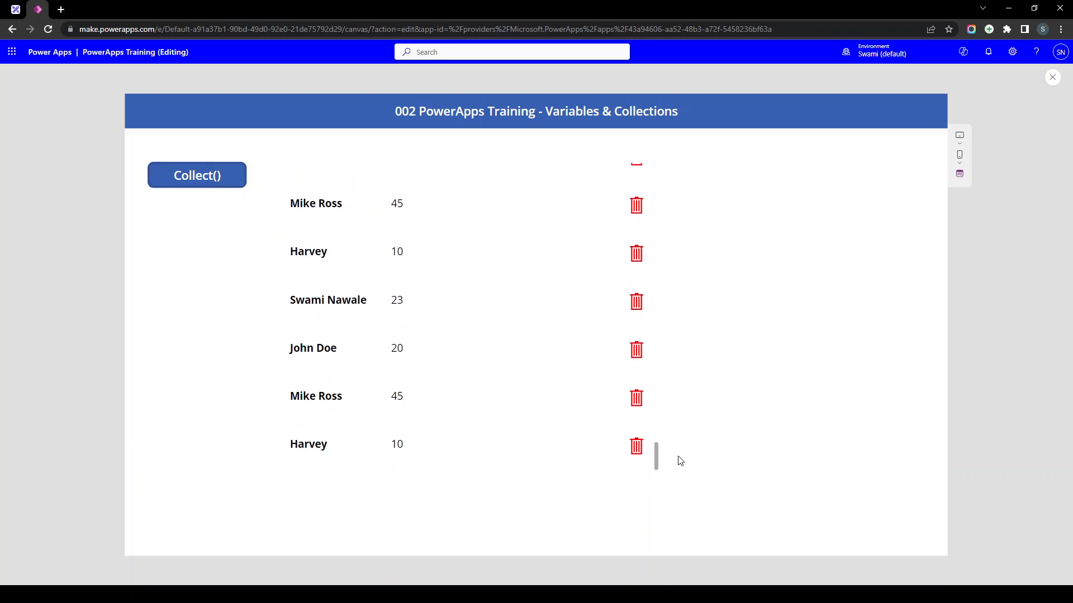
{"action": "left_click_drag", "start_coordinate": [655, 462], "coordinate": [650, 186]}
- Leave preview and set the first row's trash icon OnSelect to Remove(col_EmployeeInformation, ThisItem)
{"action": "key", "text": "Escape"}
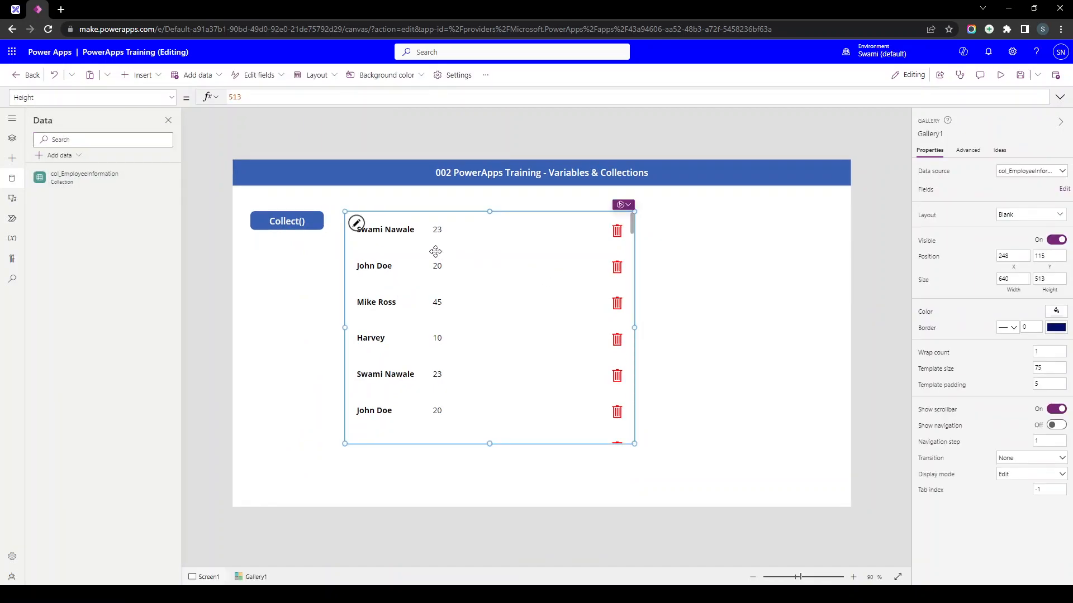
{"action": "left_click", "coordinate": [616, 235]}
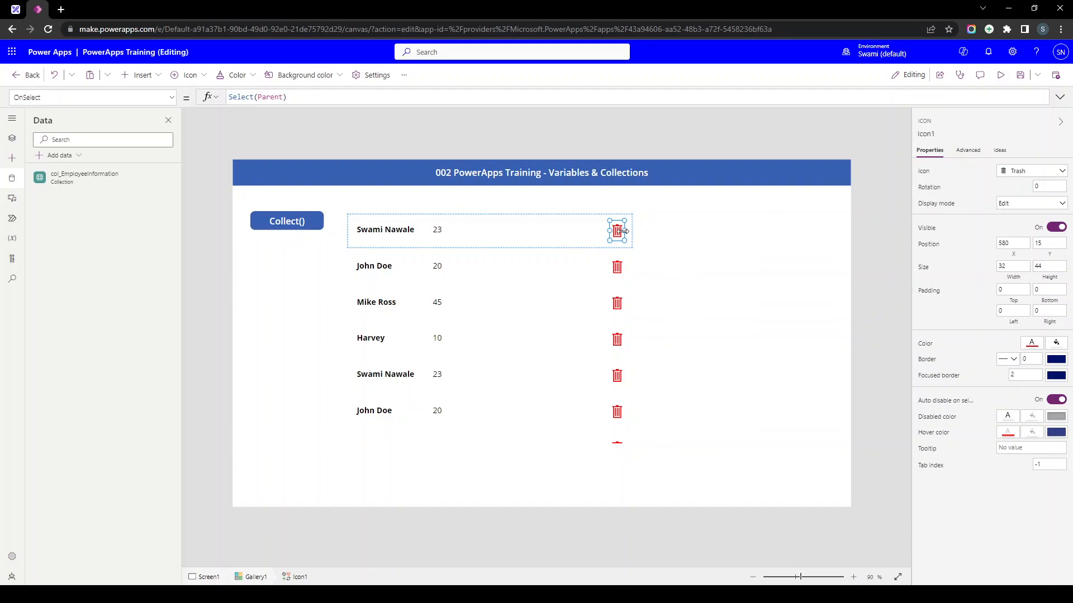
{"action": "left_click", "coordinate": [968, 151]}
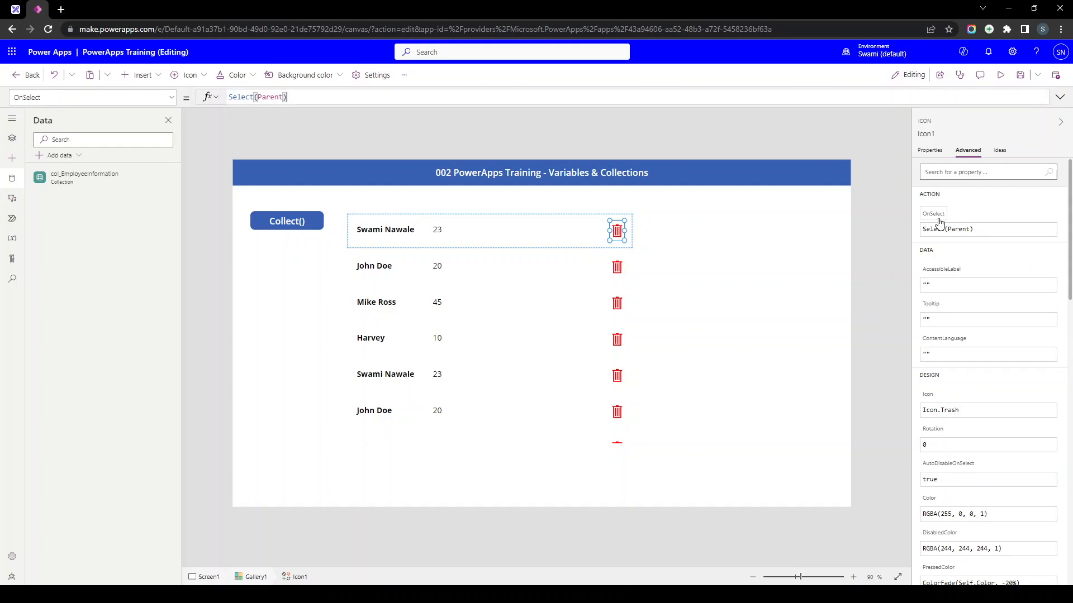
{"action": "key", "text": "ctrl+a"}
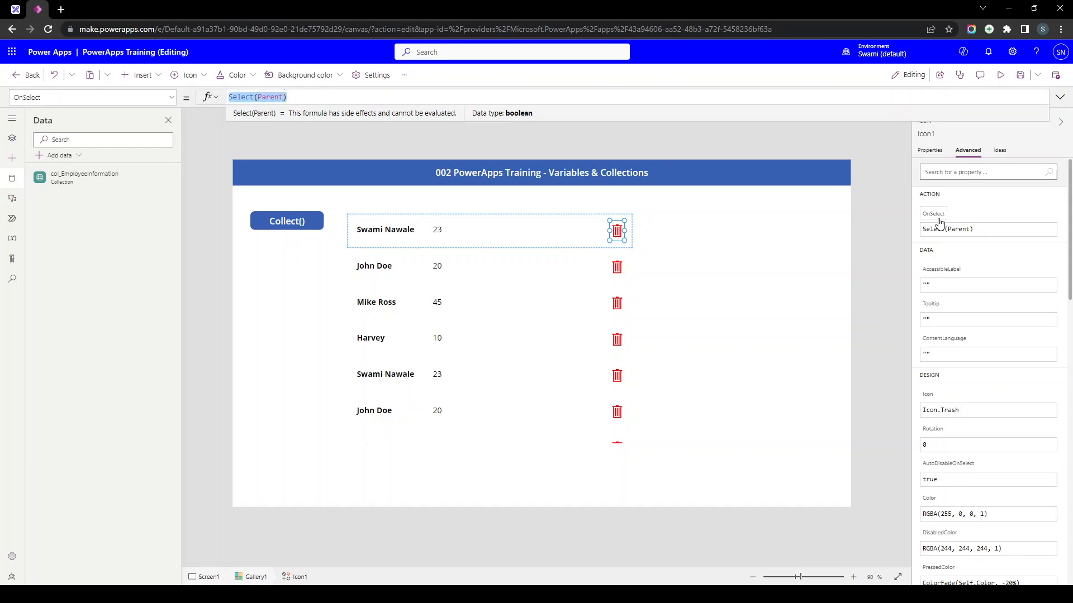
{"action": "key", "text": "BackSpace"}
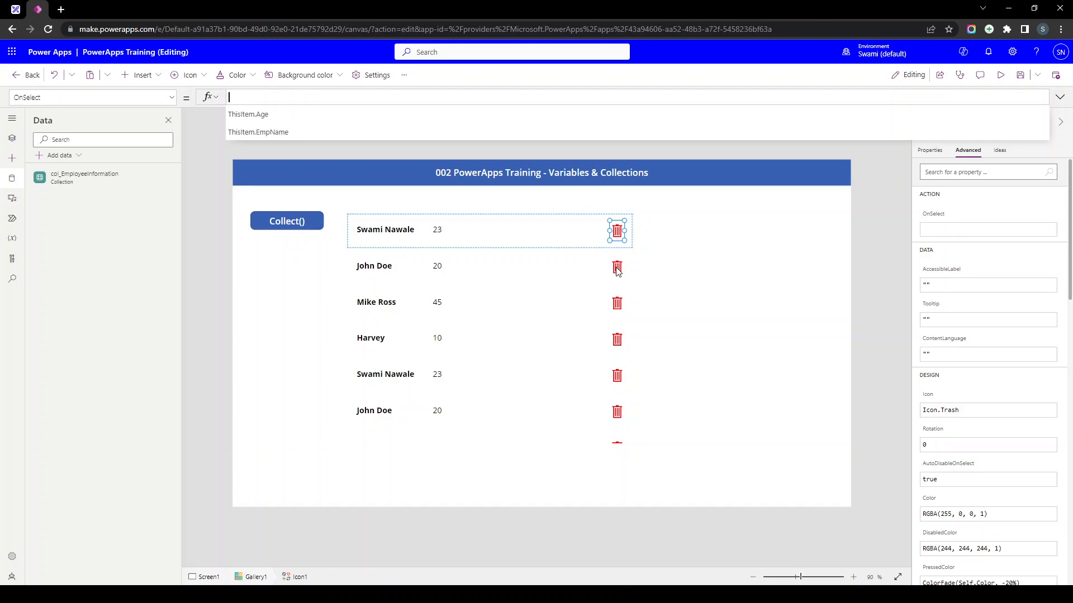
{"action": "type", "text": "Remove("}
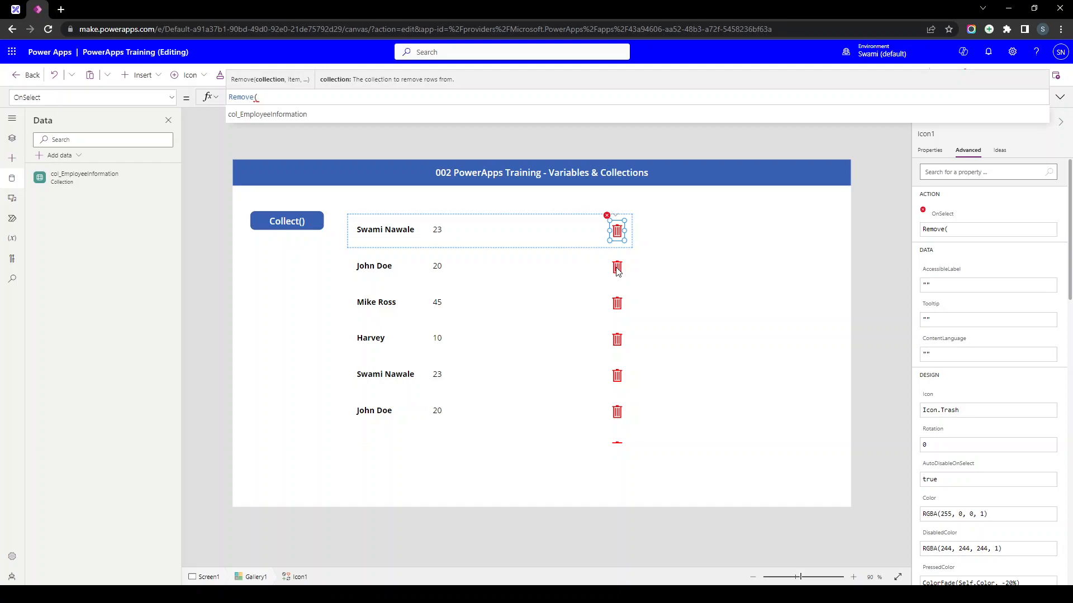
{"action": "type", "text": "col_EmployeeInformation"}
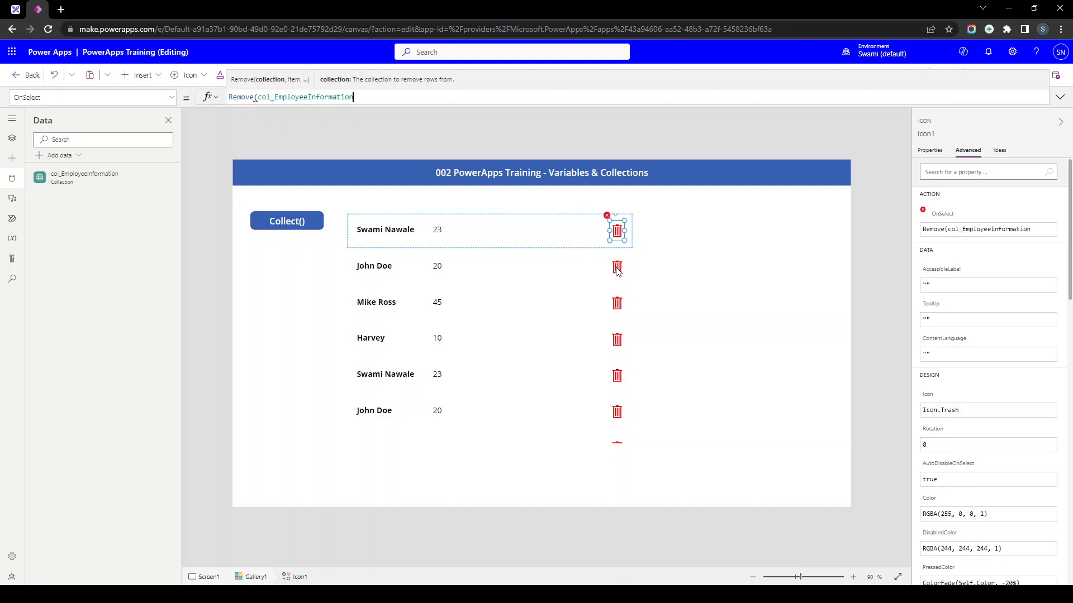
{"action": "type", "text": ","}
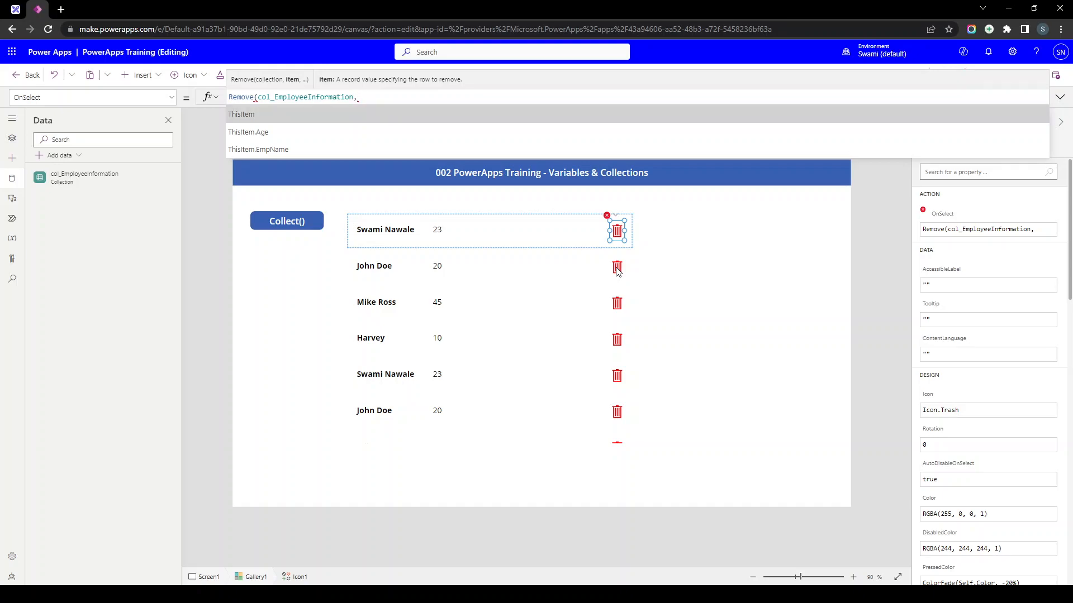
{"action": "type", "text": "ThisItem)"}
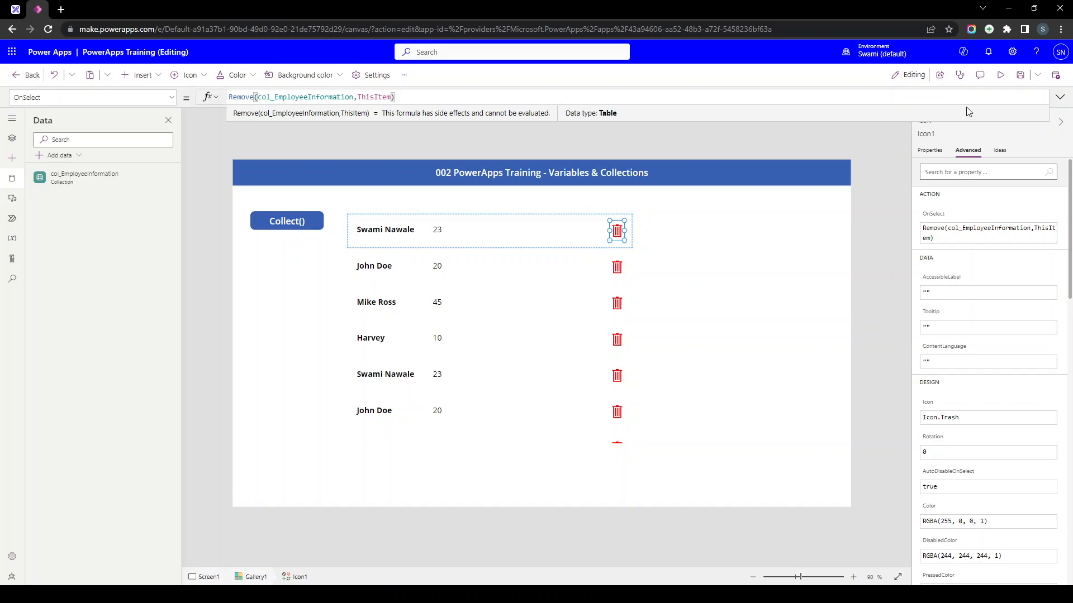
- Preview the app and delete every employee row with the trash icons until the gallery is empty
{"action": "left_click", "coordinate": [1000, 75]}
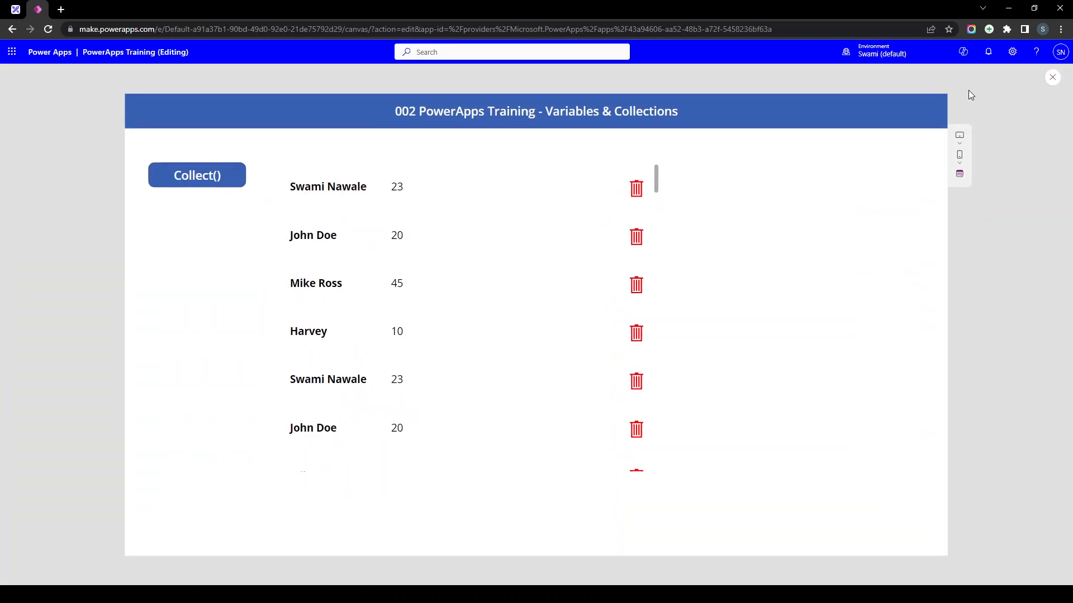
{"action": "left_click", "coordinate": [637, 194]}
{"action": "left_click", "coordinate": [639, 198]}
{"action": "left_click", "coordinate": [640, 197]}
{"action": "left_click", "coordinate": [639, 197]}
{"action": "left_click", "coordinate": [639, 198]}
{"action": "left_click", "coordinate": [640, 197]}
{"action": "left_click", "coordinate": [639, 197]}
{"action": "left_click", "coordinate": [640, 197]}
{"action": "left_click", "coordinate": [639, 197]}
{"action": "left_click", "coordinate": [640, 197]}
{"action": "left_click", "coordinate": [639, 197]}
{"action": "left_click", "coordinate": [639, 197]}
{"action": "left_click", "coordinate": [639, 198]}
{"action": "left_click", "coordinate": [640, 197]}
{"action": "left_click", "coordinate": [639, 197]}
{"action": "left_click", "coordinate": [639, 198]}
{"action": "left_click", "coordinate": [640, 197]}
{"action": "left_click", "coordinate": [640, 197]}
{"action": "left_click", "coordinate": [640, 197]}
{"action": "left_click", "coordinate": [640, 197]}
{"action": "left_click", "coordinate": [640, 198]}
{"action": "left_click", "coordinate": [640, 197]}
{"action": "triple_click", "coordinate": [640, 197]}
{"action": "triple_click", "coordinate": [639, 197]}
{"action": "triple_click", "coordinate": [640, 198]}
{"action": "triple_click", "coordinate": [639, 197]}
{"action": "triple_click", "coordinate": [639, 198]}
{"action": "double_click", "coordinate": [639, 198]}
{"action": "left_click", "coordinate": [639, 198]}
{"action": "double_click", "coordinate": [639, 198]}
{"action": "double_click", "coordinate": [639, 198]}
{"action": "left_click", "coordinate": [639, 197]}
{"action": "double_click", "coordinate": [639, 198]}
{"action": "double_click", "coordinate": [639, 198]}
{"action": "double_click", "coordinate": [639, 198]}
{"action": "left_click", "coordinate": [639, 198]}
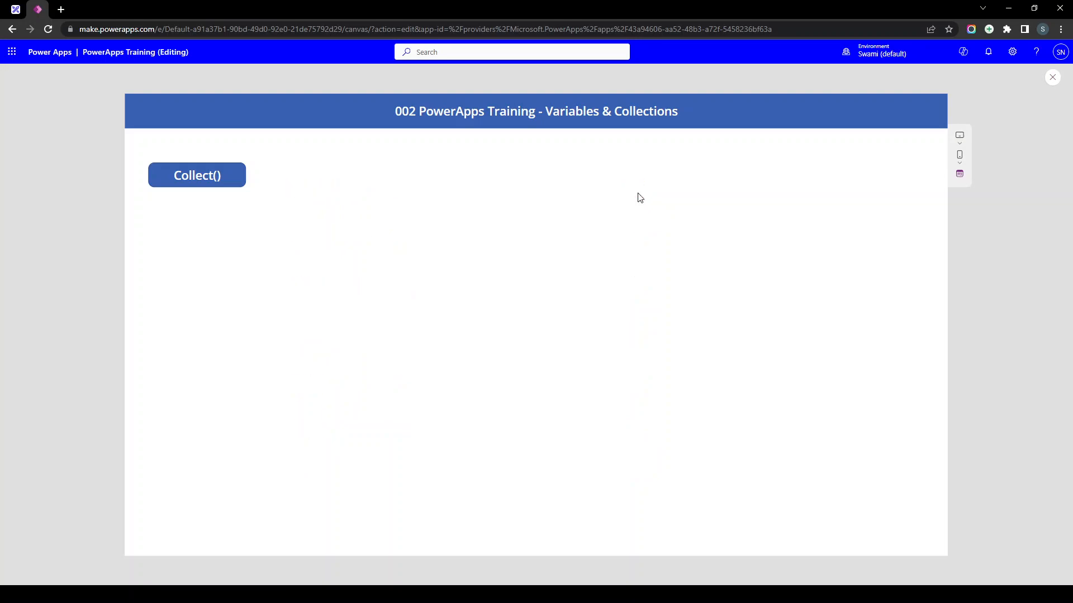
- Re-add the four employees with Collect(), delete one row, then exit preview and shift the gallery left
{"action": "left_click", "coordinate": [234, 179]}
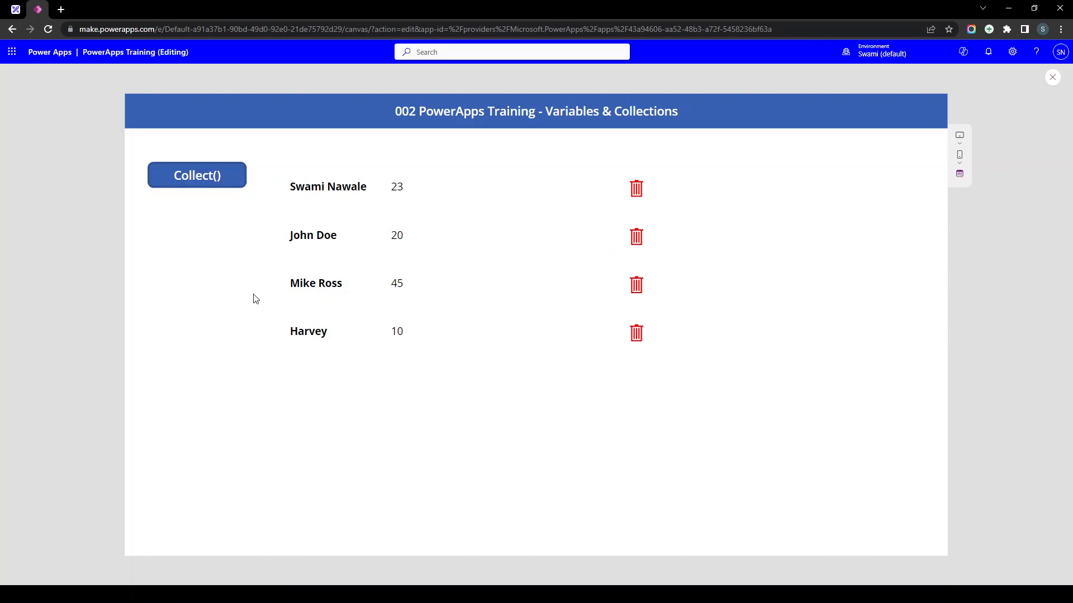
{"action": "left_click", "coordinate": [636, 285]}
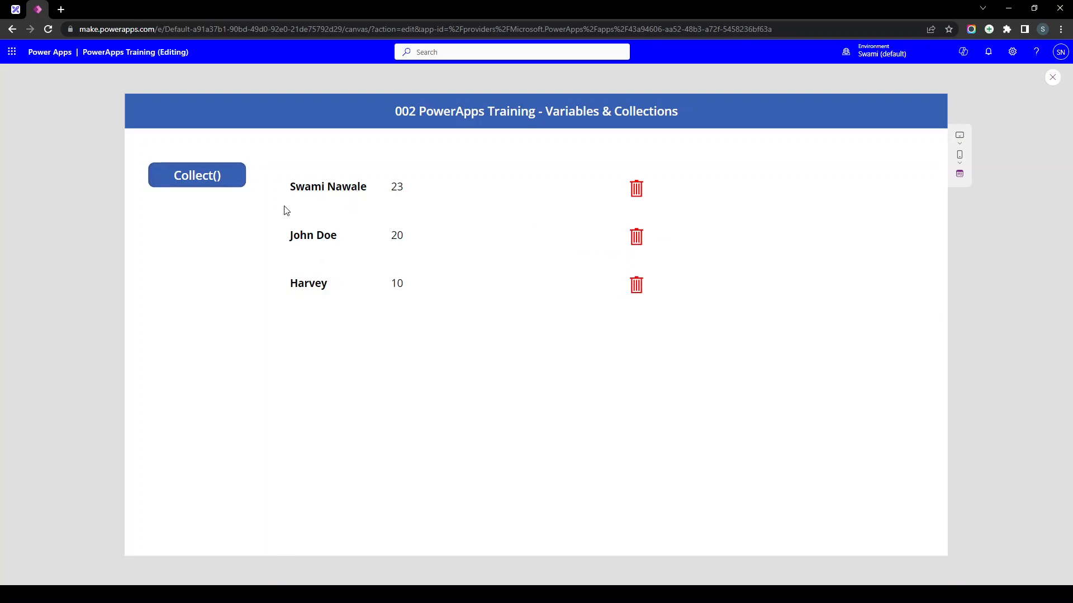
{"action": "key", "text": "Escape"}
{"action": "left_click", "coordinate": [421, 321]}
{"action": "mouse_move", "coordinate": [498, 328]}
{"action": "left_mouse_down"}
{"action": "mouse_move", "coordinate": [485, 352]}
{"action": "mouse_move", "coordinate": [493, 329]}
{"action": "left_mouse_up"}
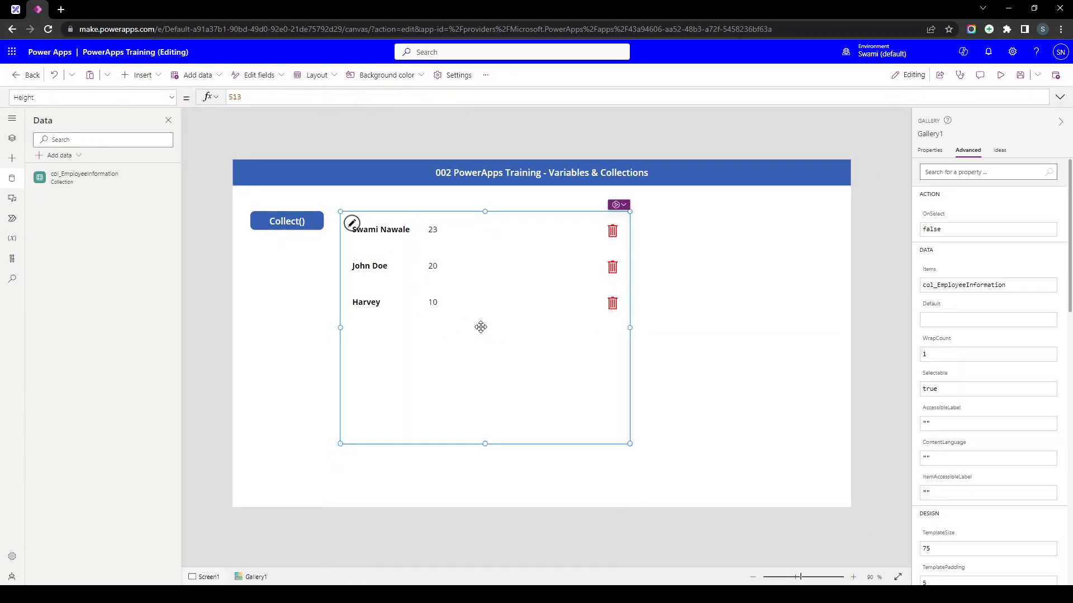
- Select the Collect() button and enlarge its OnSelect formula editor
{"action": "left_click", "coordinate": [274, 229]}
{"action": "left_click", "coordinate": [414, 335]}
{"action": "left_click", "coordinate": [280, 263]}
{"action": "left_click", "coordinate": [459, 371]}
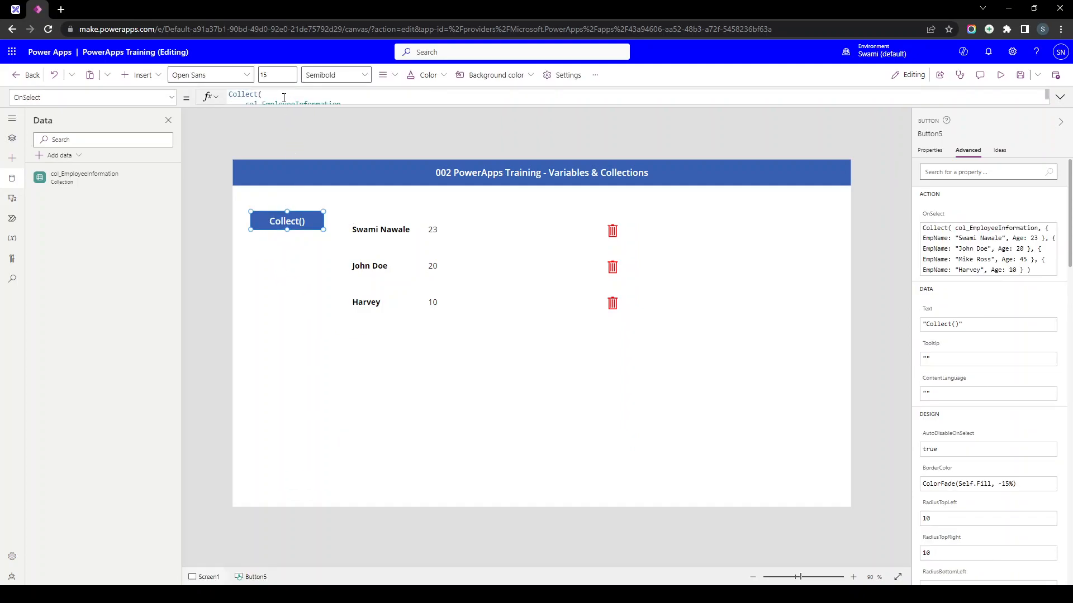
{"action": "left_click", "coordinate": [281, 105]}
{"action": "left_click_drag", "start_coordinate": [283, 335], "coordinate": [280, 385]}
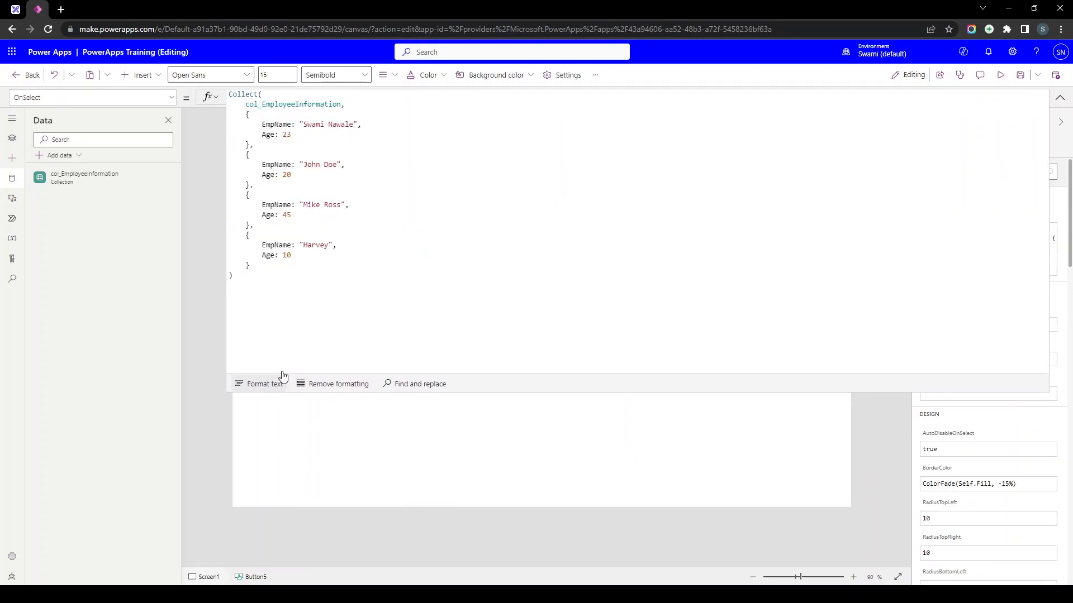
- Wrap the Collect formula in /* */ comment markers, then remove the markers to restore it
{"action": "left_click", "coordinate": [229, 94]}
{"action": "type", "text": "/*"}
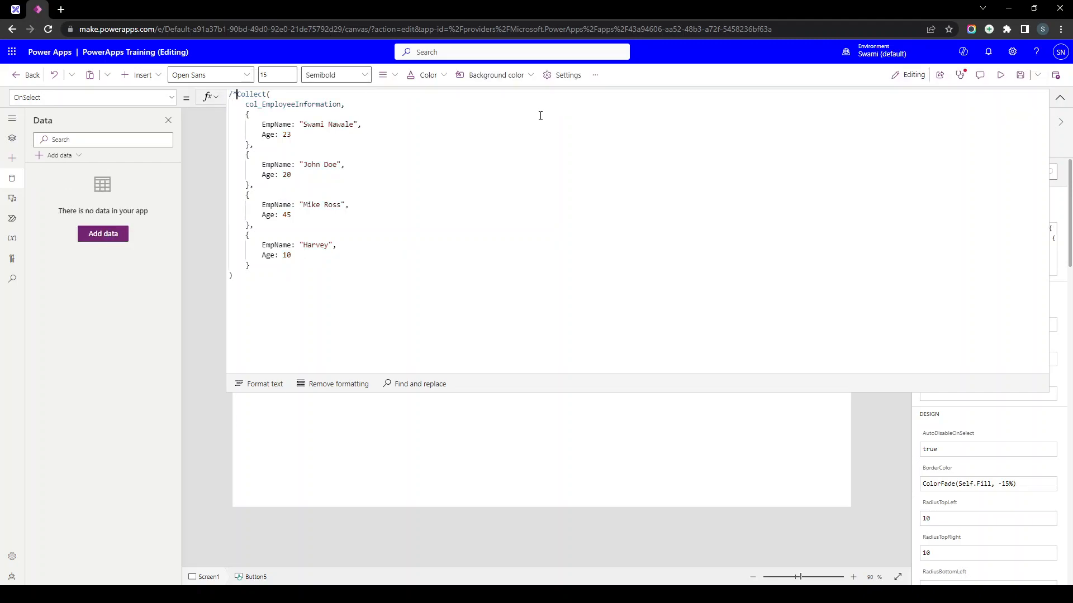
{"action": "left_click", "coordinate": [319, 288]}
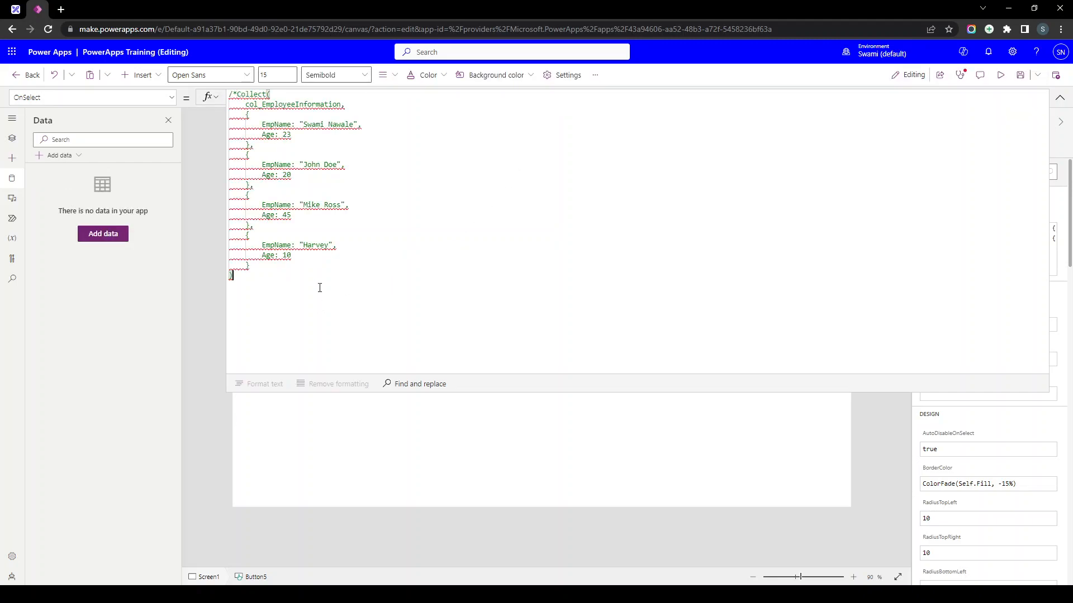
{"action": "type", "text": "*/"}
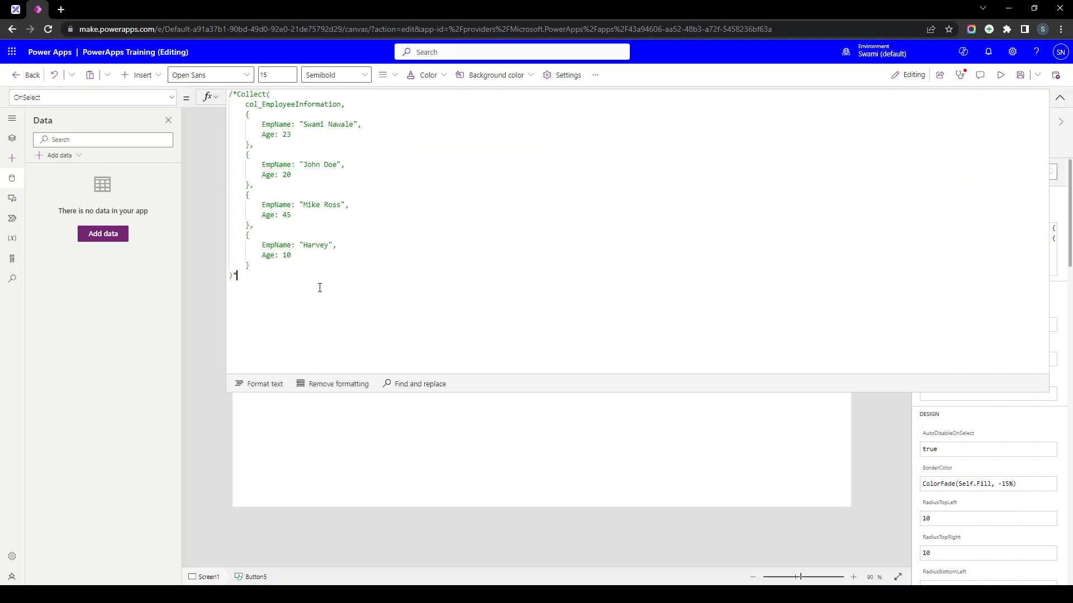
{"action": "key", "text": "ctrl+a"}
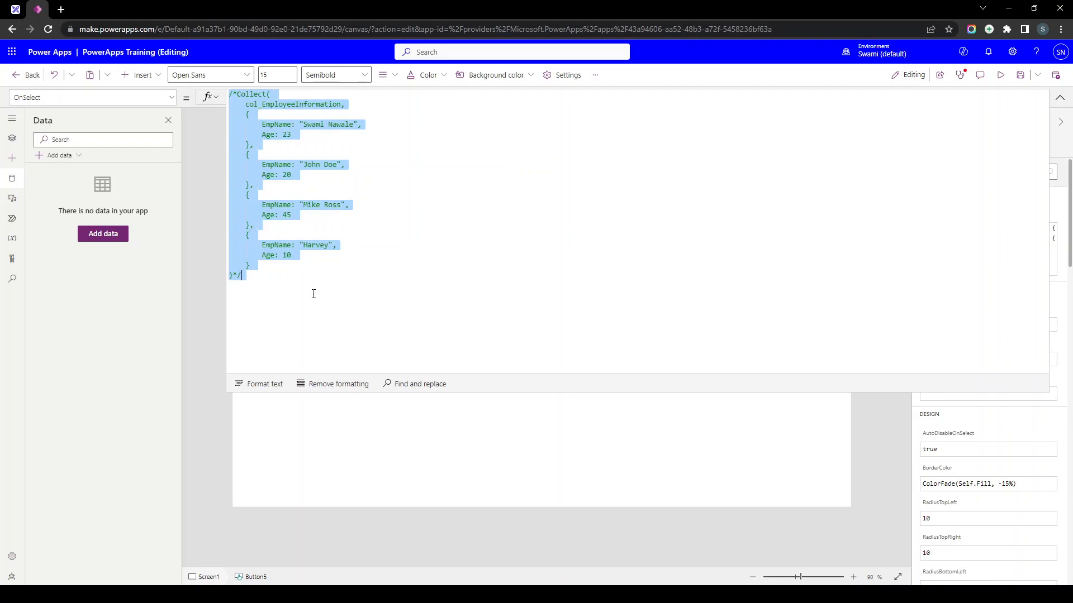
{"action": "left_click", "coordinate": [450, 297]}
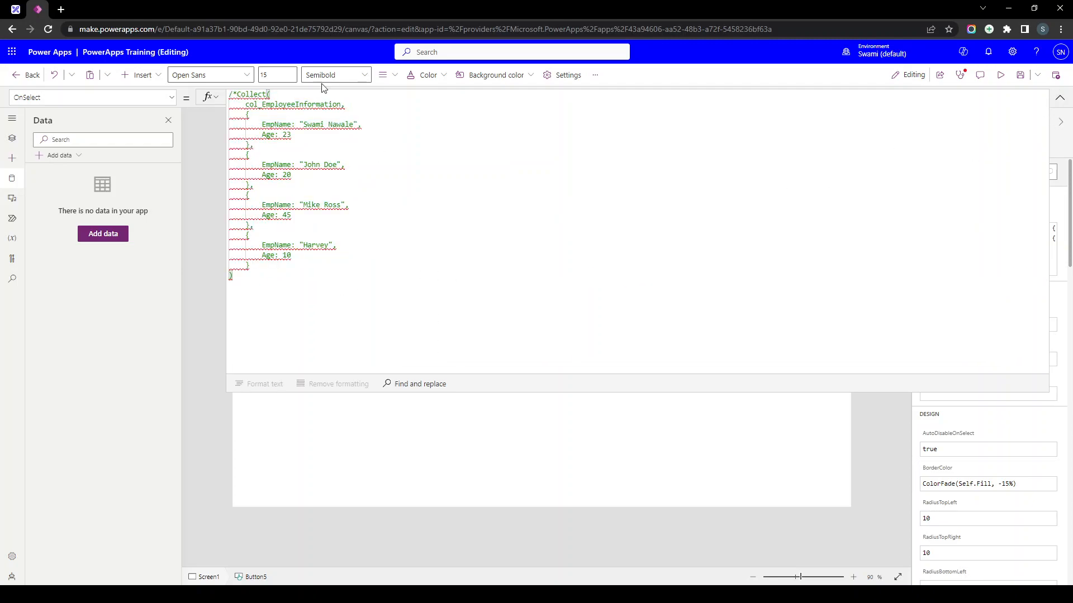
{"action": "left_click", "coordinate": [235, 95]}
{"action": "key", "text": "BackSpace"}
{"action": "key", "text": "BackSpace"}
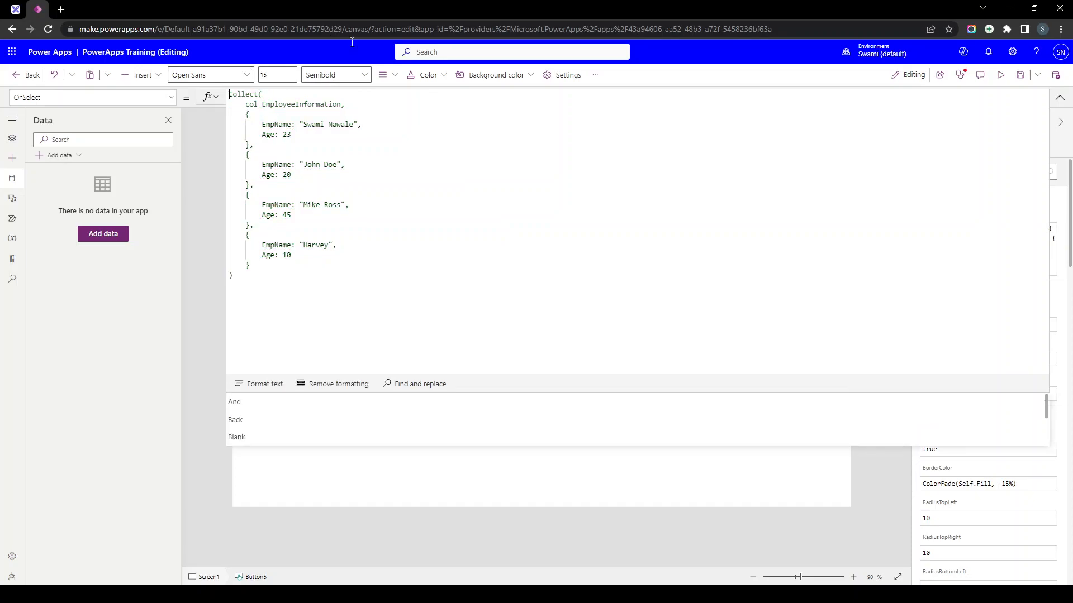
{"action": "left_click", "coordinate": [1059, 97]}
- Duplicate the Collect() button beside it and relabel the copy ClearCollect()
{"action": "left_click", "coordinate": [283, 226]}
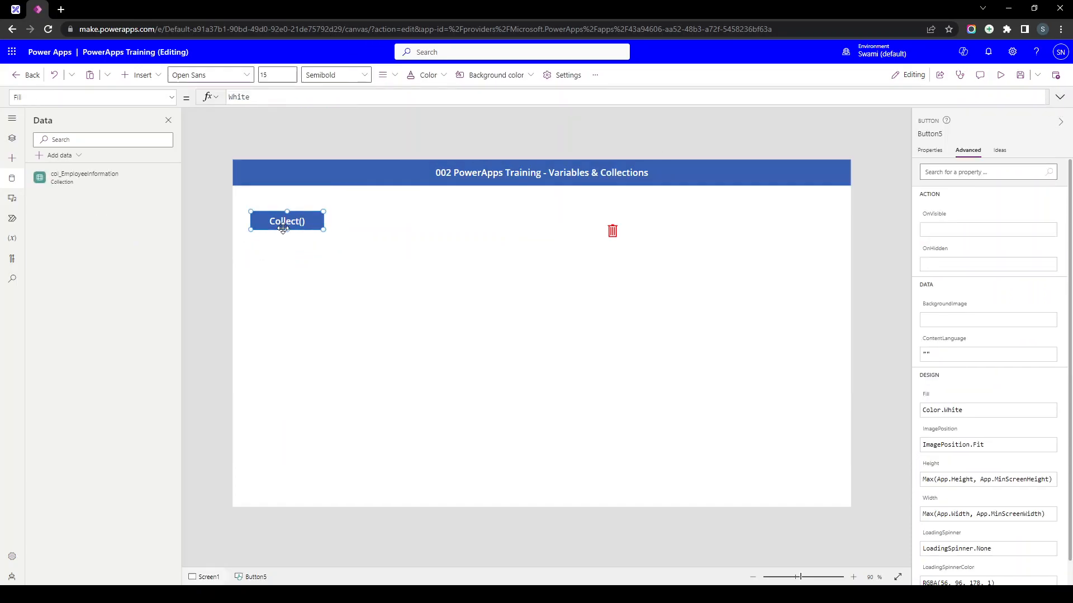
{"action": "key", "text": "ctrl+c"}
{"action": "key", "text": "ctrl+v"}
{"action": "left_click_drag", "start_coordinate": [346, 220], "coordinate": [429, 211]}
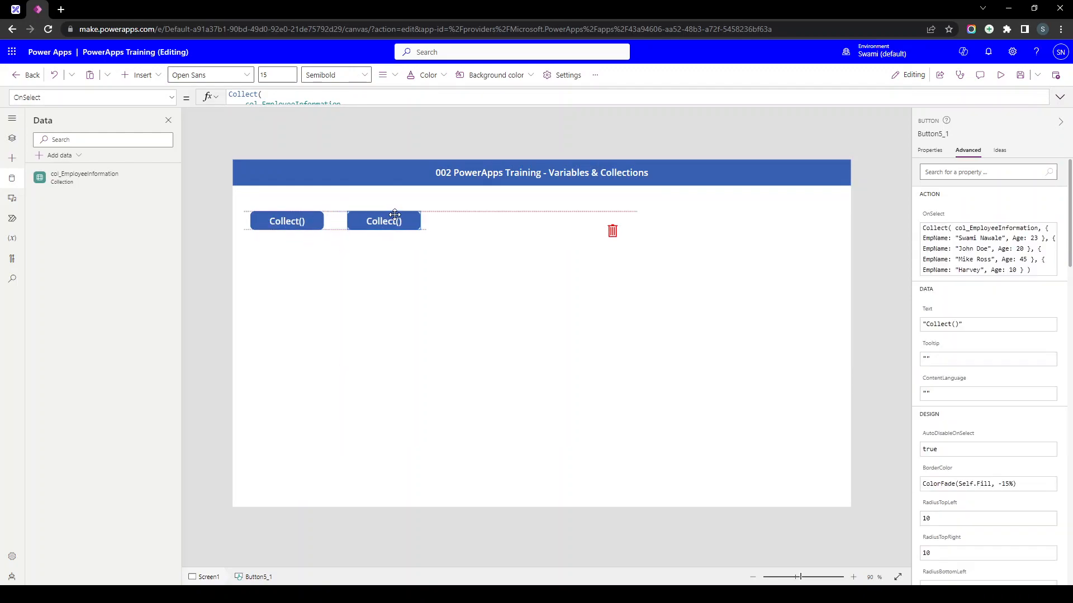
{"action": "left_click", "coordinate": [931, 148]}
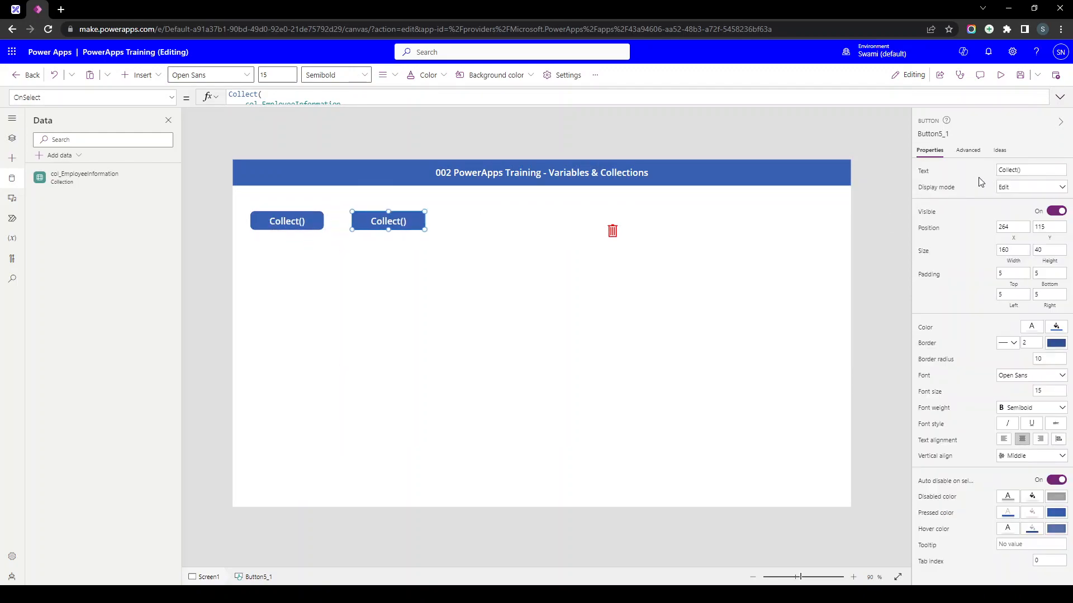
{"action": "type", "text": "Clear"}
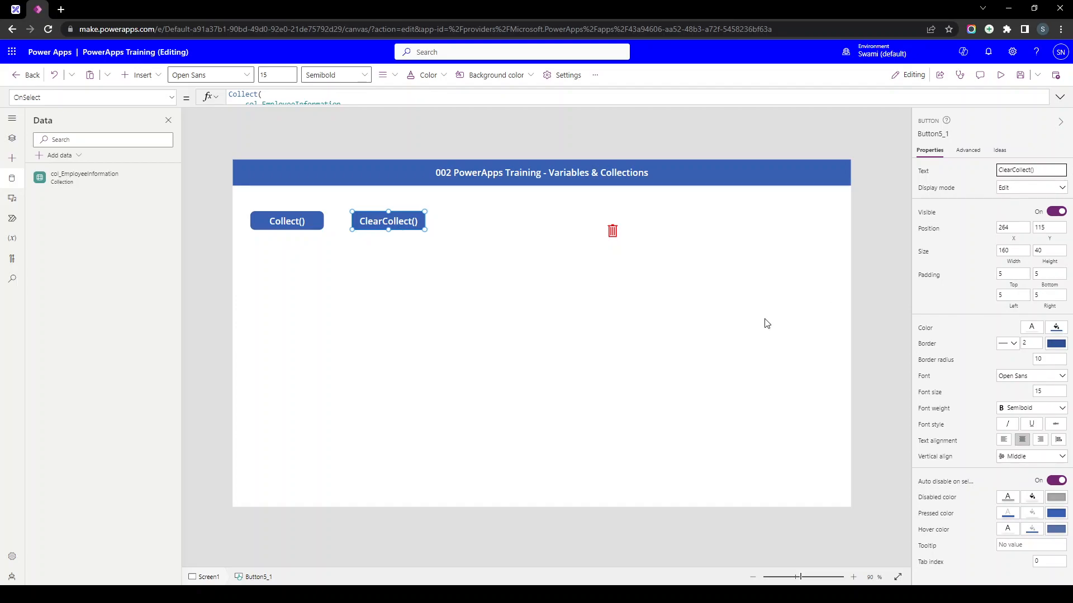
- Arrange the two buttons side by side with the gallery directly beneath them
{"action": "left_click", "coordinate": [536, 340]}
{"action": "left_click_drag", "start_coordinate": [505, 319], "coordinate": [453, 342]}
{"action": "left_click_drag", "start_coordinate": [407, 217], "coordinate": [595, 221]}
{"action": "left_click_drag", "start_coordinate": [290, 220], "coordinate": [409, 220]}
{"action": "left_click", "coordinate": [429, 335]}
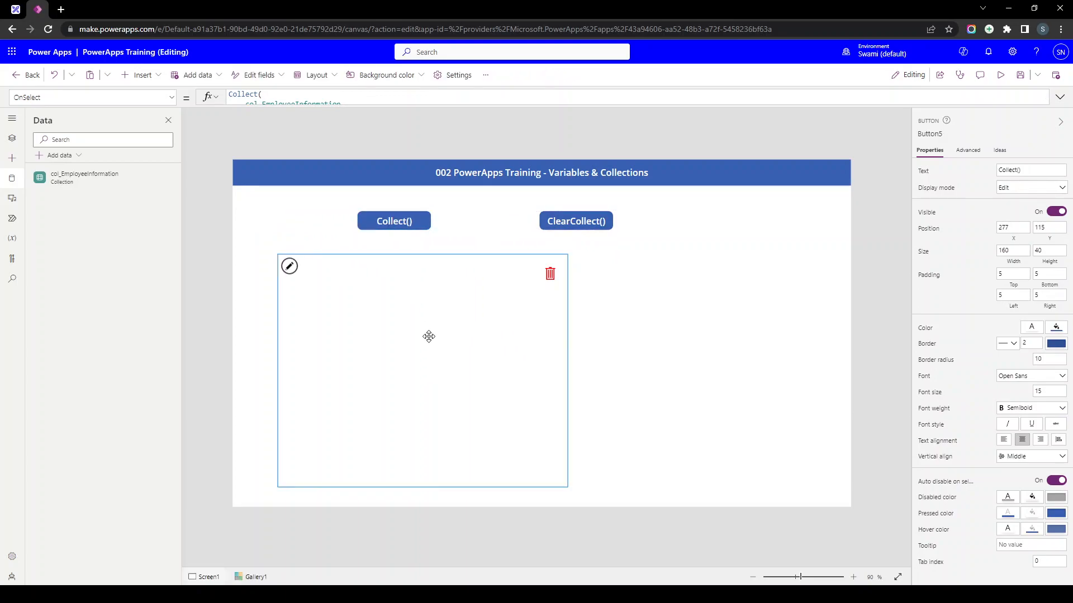
{"action": "left_click_drag", "start_coordinate": [404, 371], "coordinate": [531, 358]}
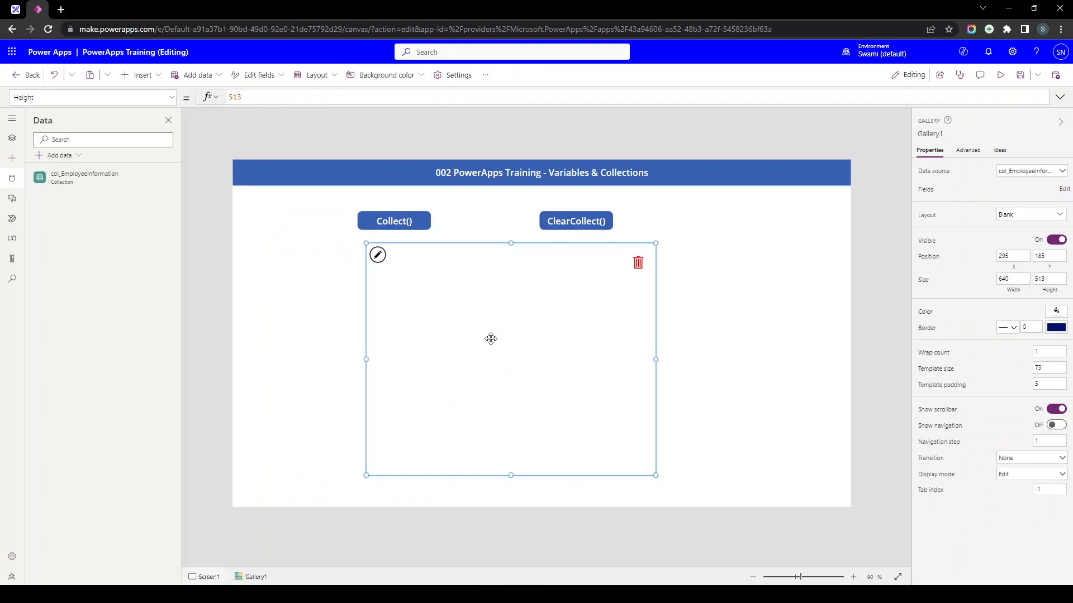
- Select the Collect() button's whole formula, then pick App in Tree view to edit its OnStart
{"action": "left_click", "coordinate": [410, 222]}
{"action": "left_click_drag", "start_coordinate": [289, 104], "coordinate": [289, 327]}
{"action": "left_click", "coordinate": [300, 291]}
{"action": "key", "text": "ctrl+a"}
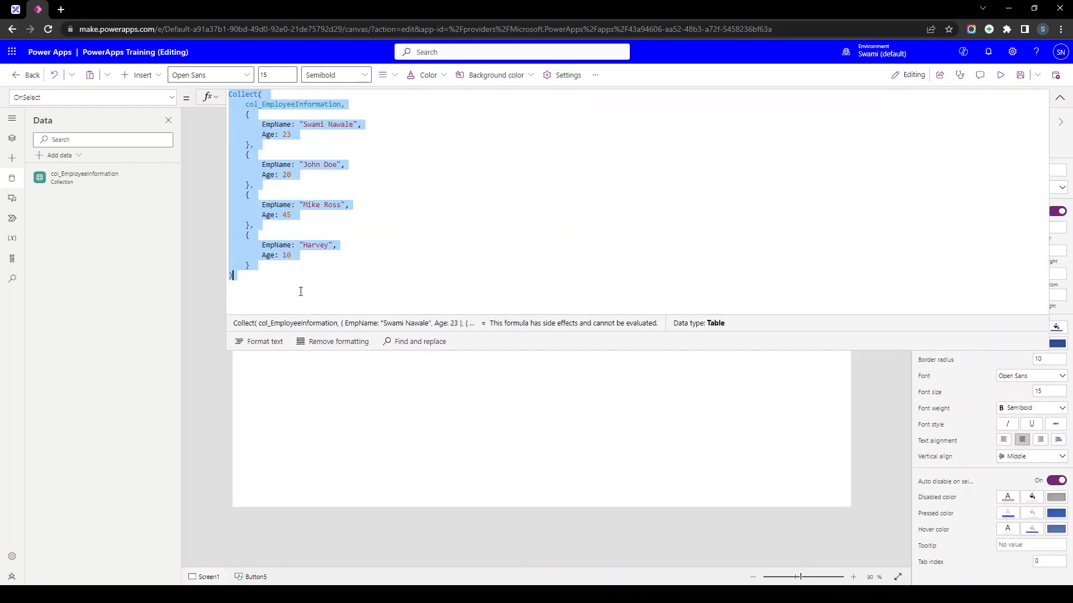
{"action": "left_click", "coordinate": [12, 139]}
{"action": "left_click", "coordinate": [61, 189]}
{"action": "left_click", "coordinate": [340, 150]}
- Append the pasted Collect block to App.OnStart, keeping only the first employee record
{"action": "type", "text": ";"}
{"action": "key", "text": "Return"}
{"action": "key", "text": "ctrl+v"}
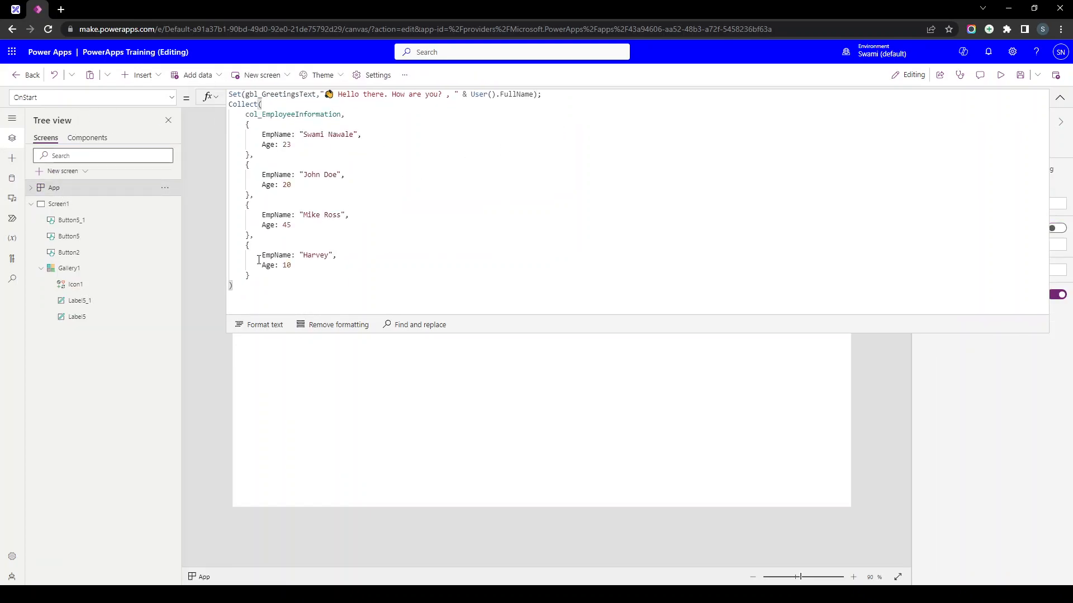
{"action": "left_click_drag", "start_coordinate": [249, 278], "coordinate": [250, 155]}
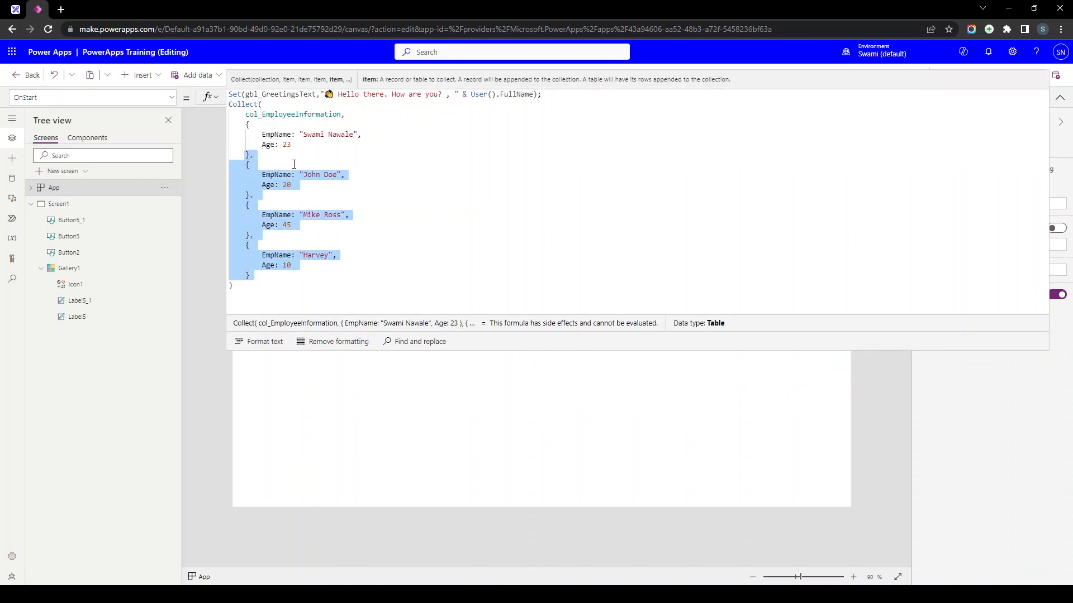
{"action": "key", "text": "BackSpace"}
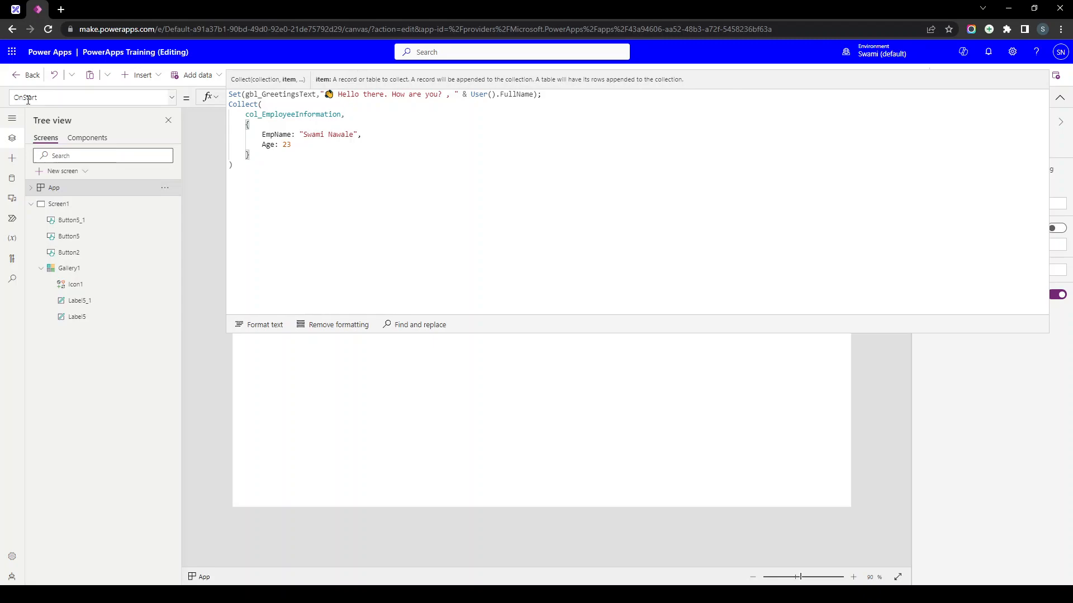
- Change that record to EmpName 'First Record' with Age 99 and run OnStart
{"action": "mouse_move", "coordinate": [246, 114]}
{"action": "left_mouse_down"}
{"action": "mouse_move", "coordinate": [341, 114]}
{"action": "mouse_move", "coordinate": [301, 134]}
{"action": "left_mouse_up"}
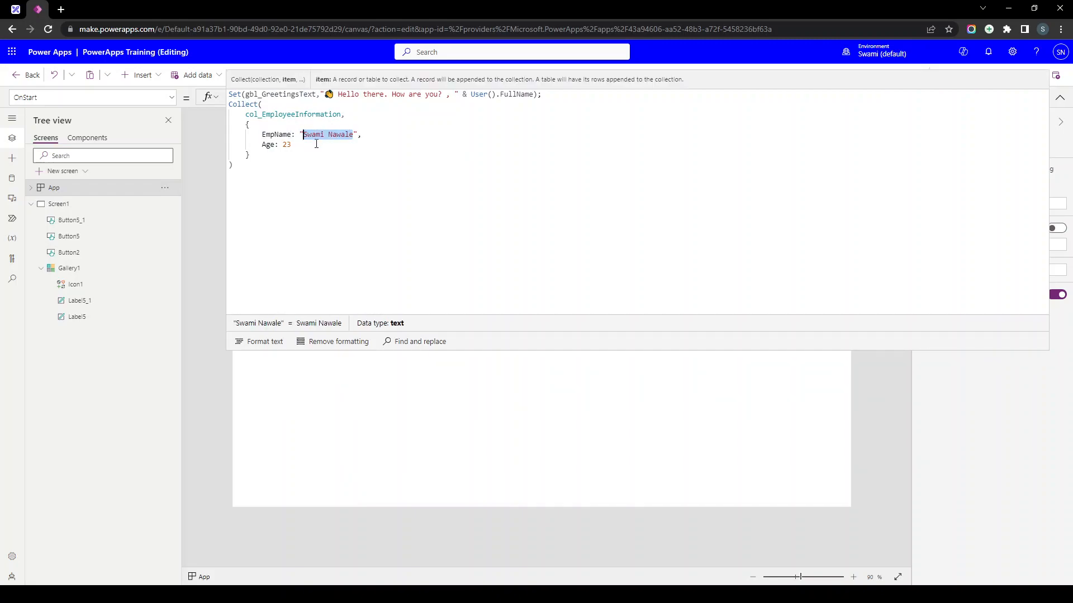
{"action": "type", "text": "First R"}
{"action": "key", "text": "BackSpace"}
{"action": "type", "text": "Record"}
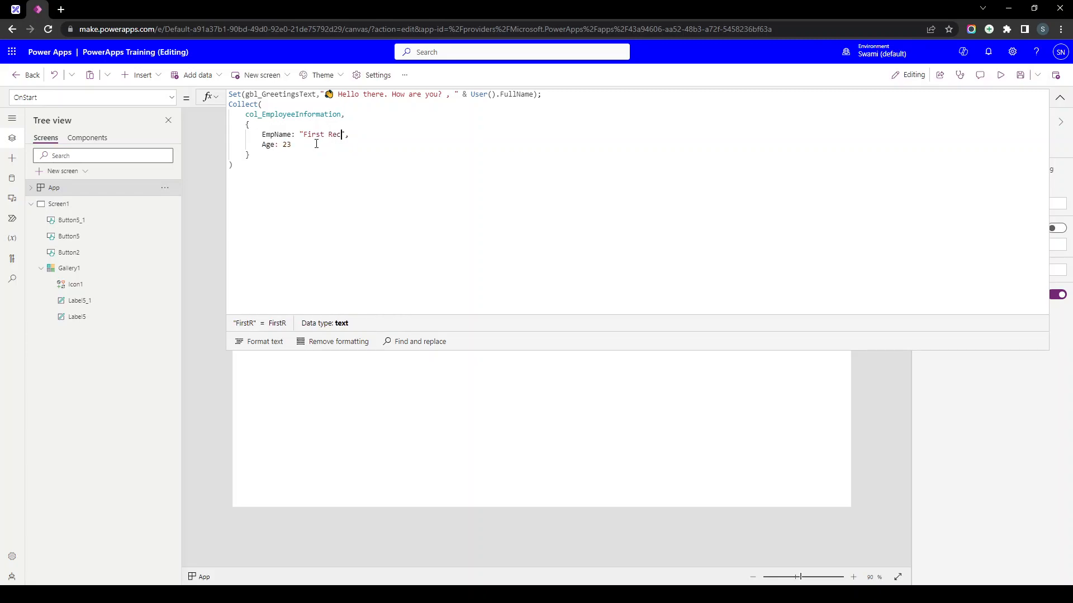
{"action": "double_click", "coordinate": [316, 144]}
{"action": "type", "text": "99"}
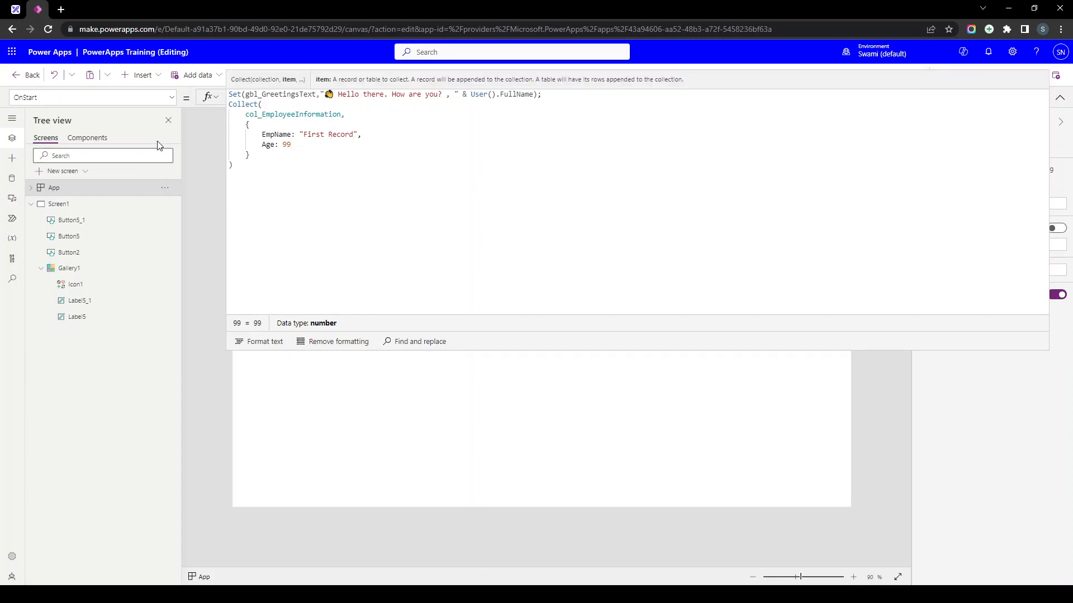
{"action": "left_click", "coordinate": [164, 188]}
{"action": "left_click", "coordinate": [186, 276]}
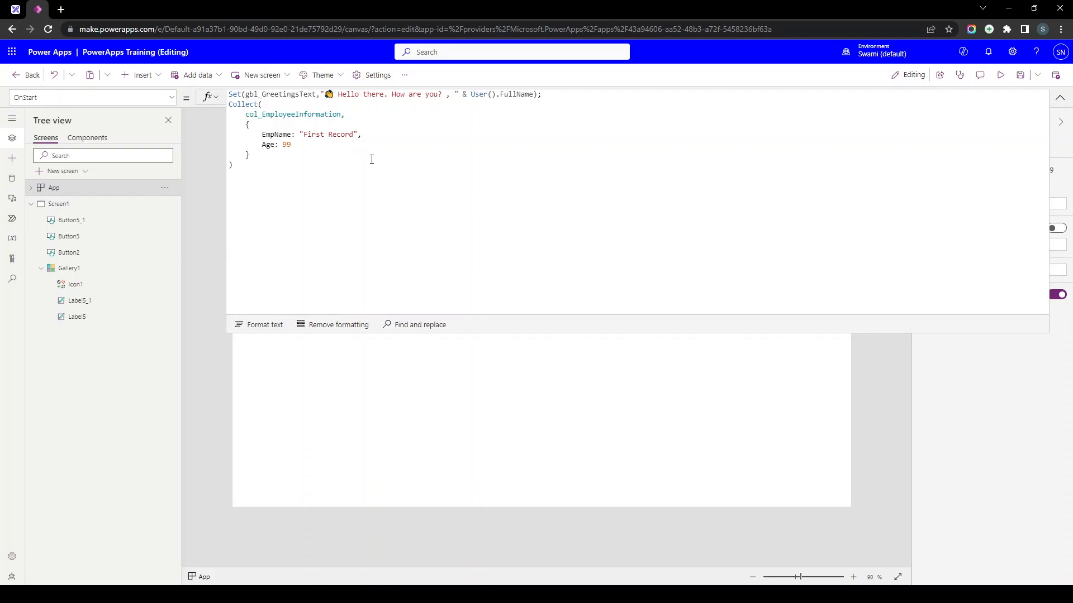
{"action": "left_click", "coordinate": [1059, 98]}
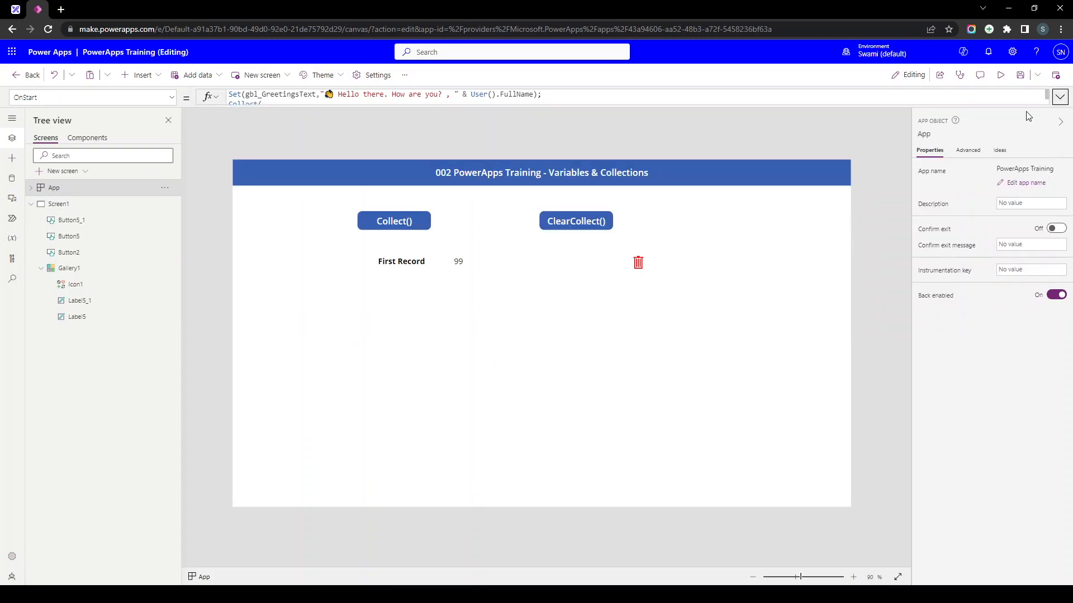
- Nudge the gallery left and review the Collect() button's four-record formula
{"action": "left_click", "coordinate": [412, 285]}
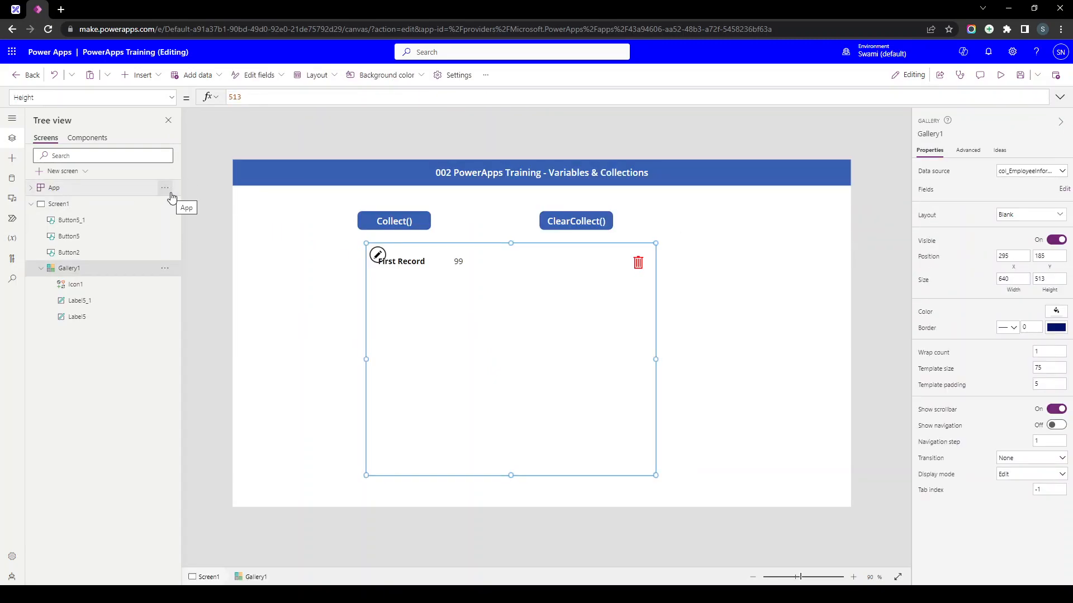
{"action": "left_click_drag", "start_coordinate": [436, 290], "coordinate": [419, 293]}
{"action": "left_click", "coordinate": [392, 225]}
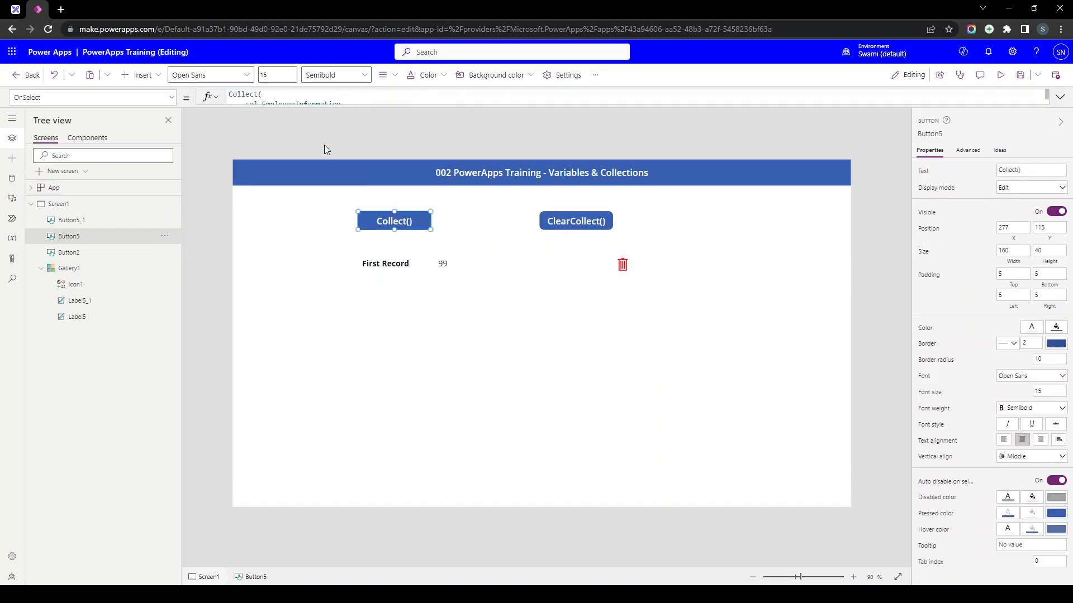
{"action": "left_click", "coordinate": [304, 98]}
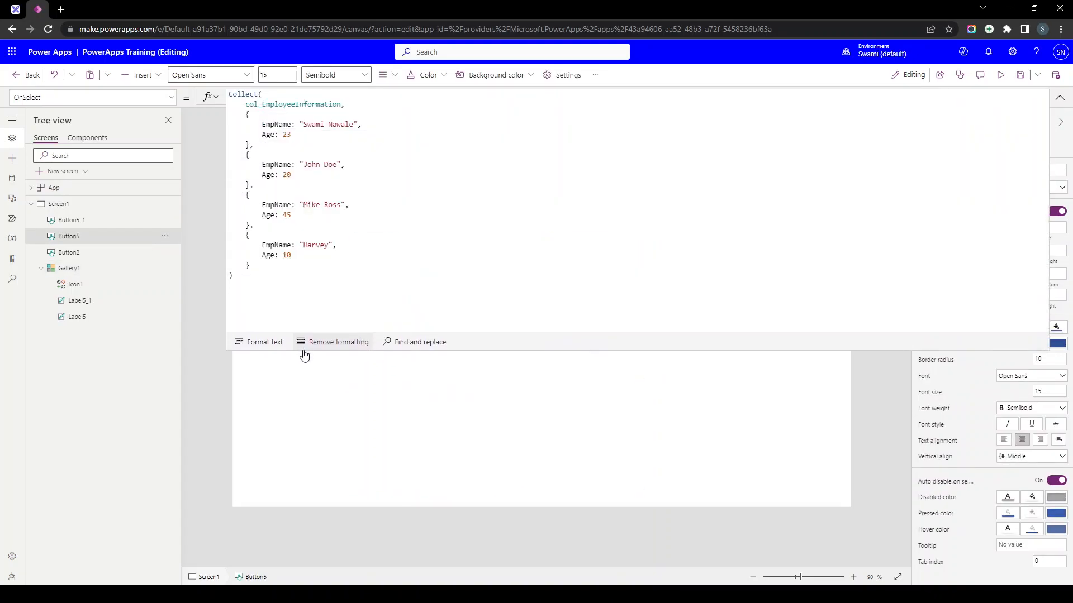
{"action": "left_click_drag", "start_coordinate": [297, 366], "coordinate": [246, 115]}
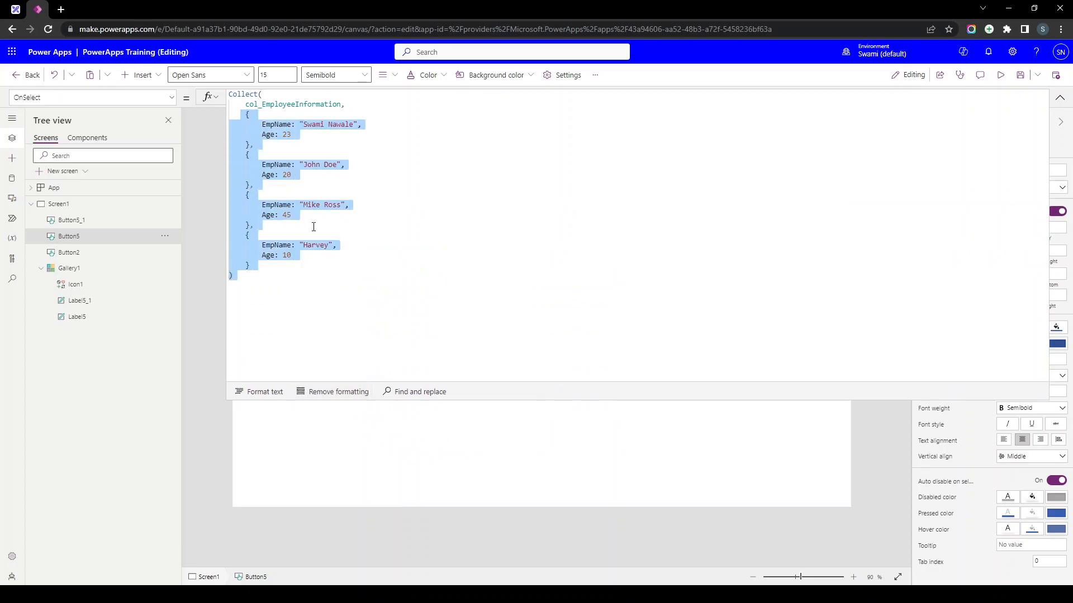
{"action": "left_click", "coordinate": [1060, 97]}
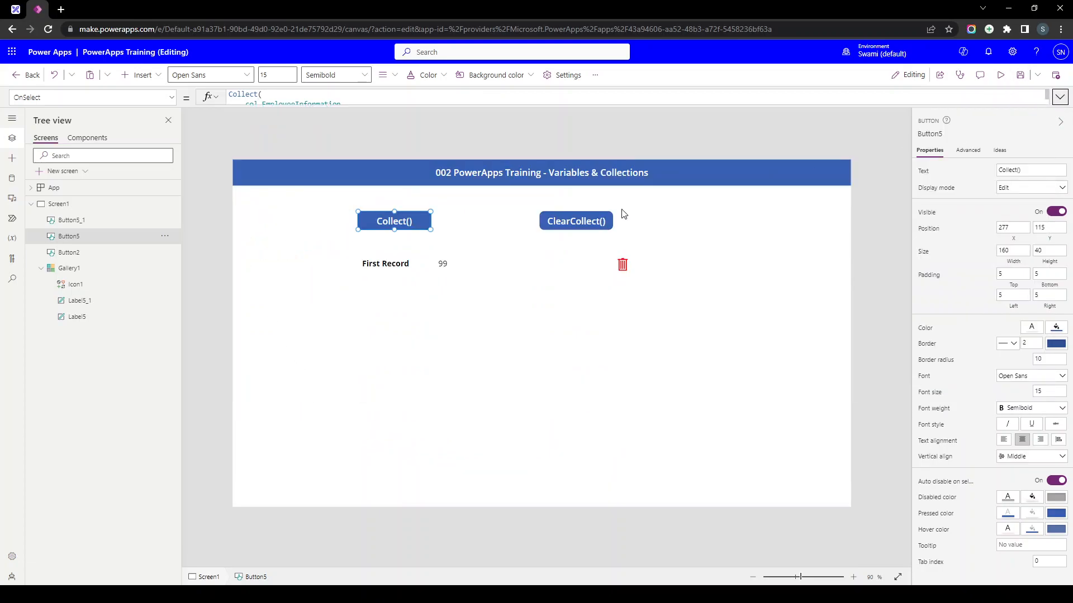
- Change the ClearCollect() button's OnSelect from Collect( to ClearCollect(
{"action": "left_click", "coordinate": [603, 222]}
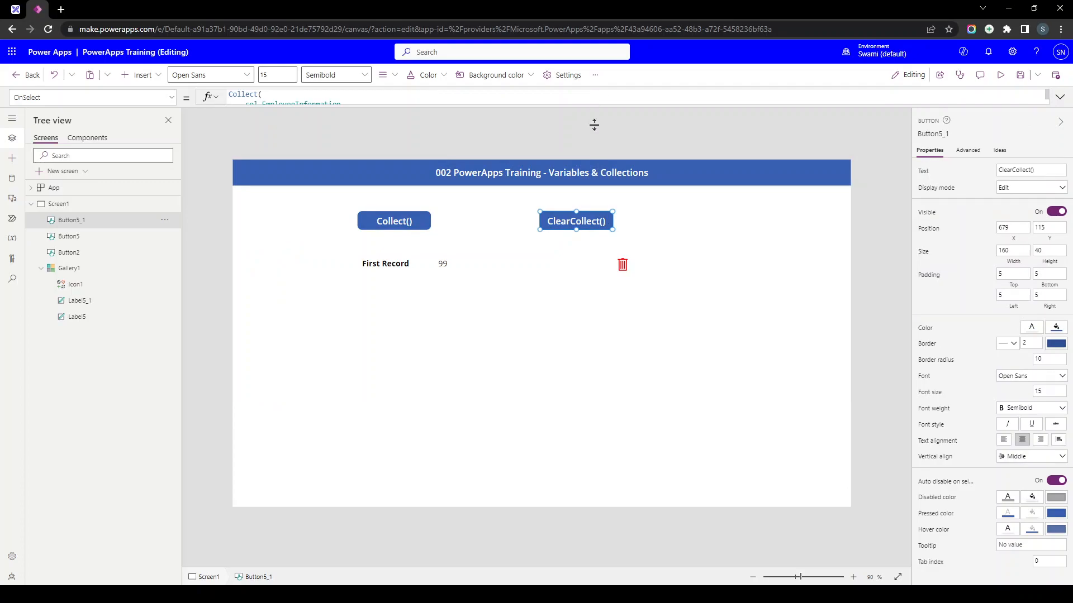
{"action": "left_click_drag", "start_coordinate": [594, 111], "coordinate": [591, 344]}
{"action": "left_click", "coordinate": [234, 100]}
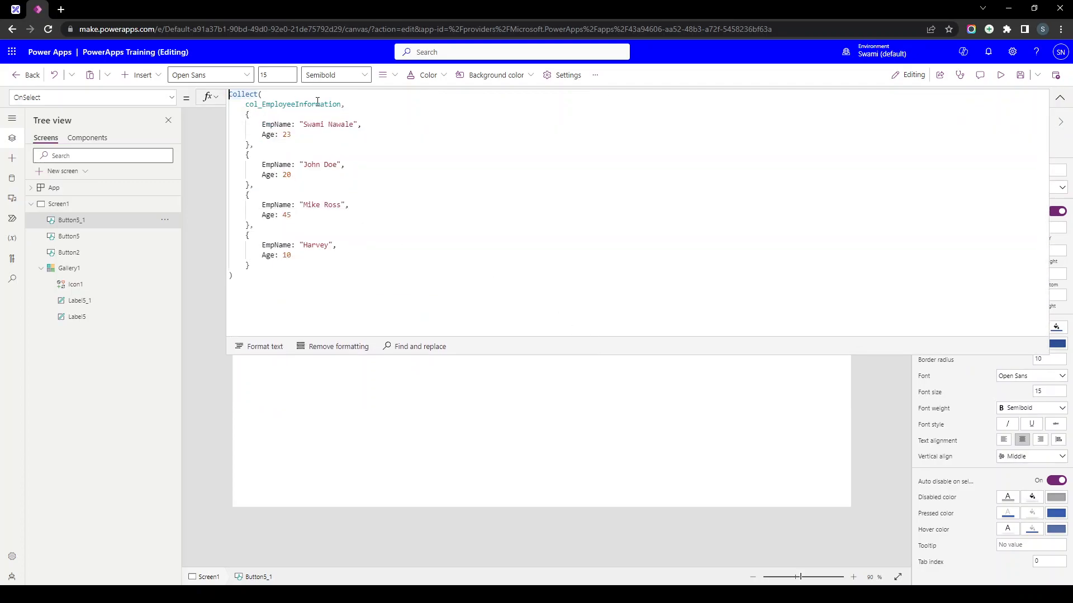
{"action": "type", "text": "Clear"}
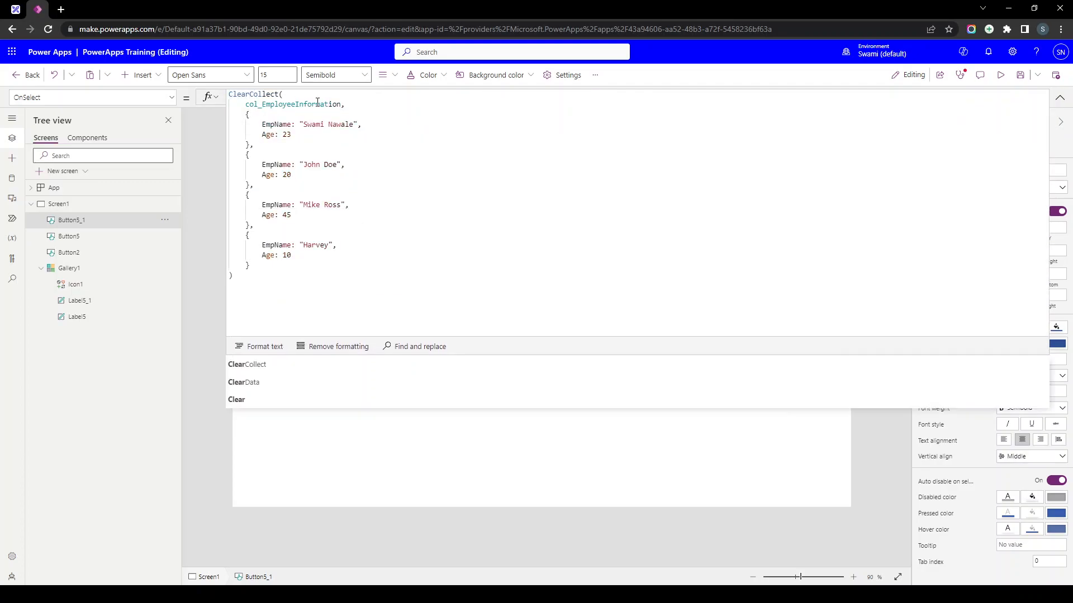
{"action": "left_click_drag", "start_coordinate": [268, 304], "coordinate": [230, 94]}
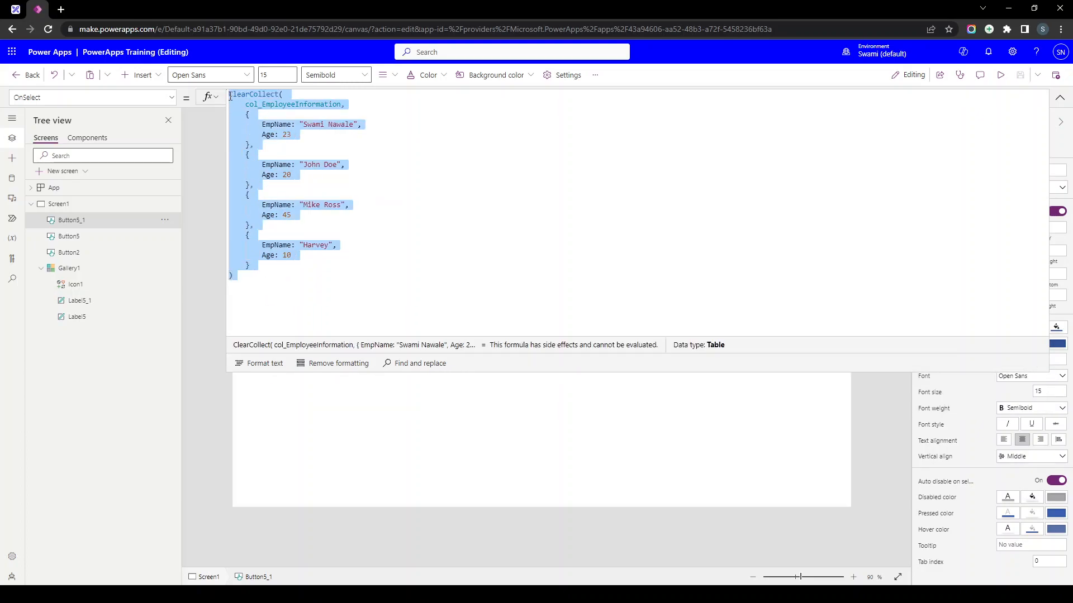
{"action": "left_click", "coordinate": [256, 106]}
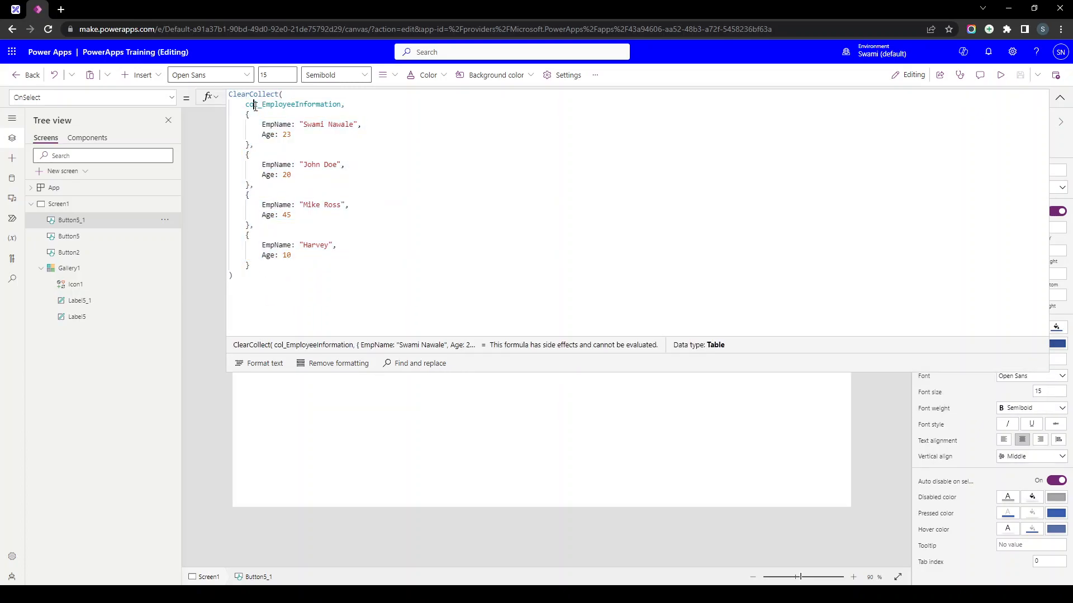
{"action": "left_click", "coordinate": [1059, 98]}
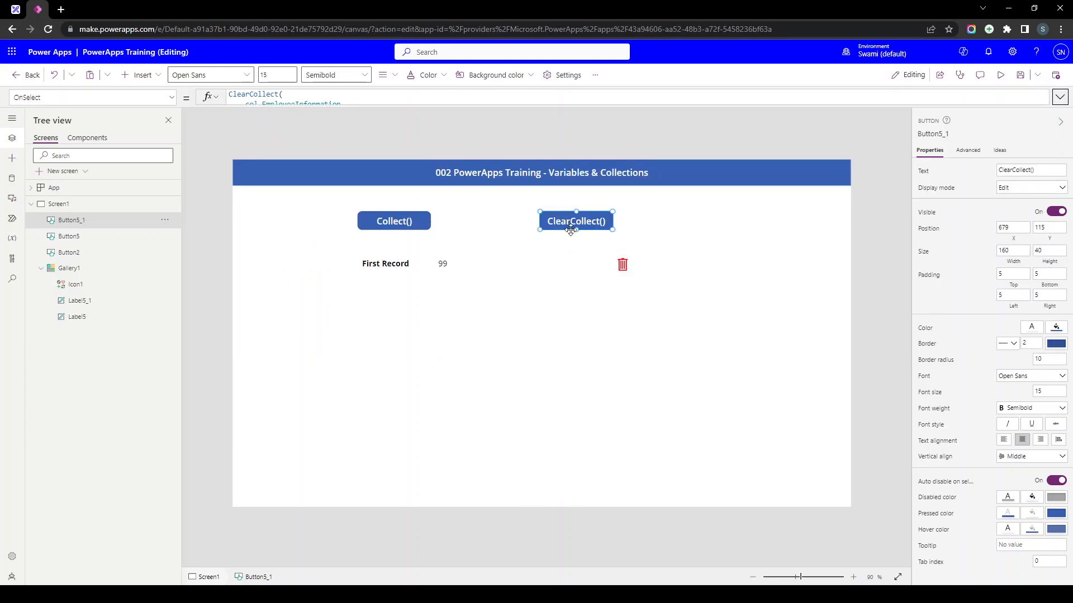
- Run Collect() on the canvas to append the four employees below the First Record row
{"action": "left_click", "coordinate": [401, 229], "text": "alt"}
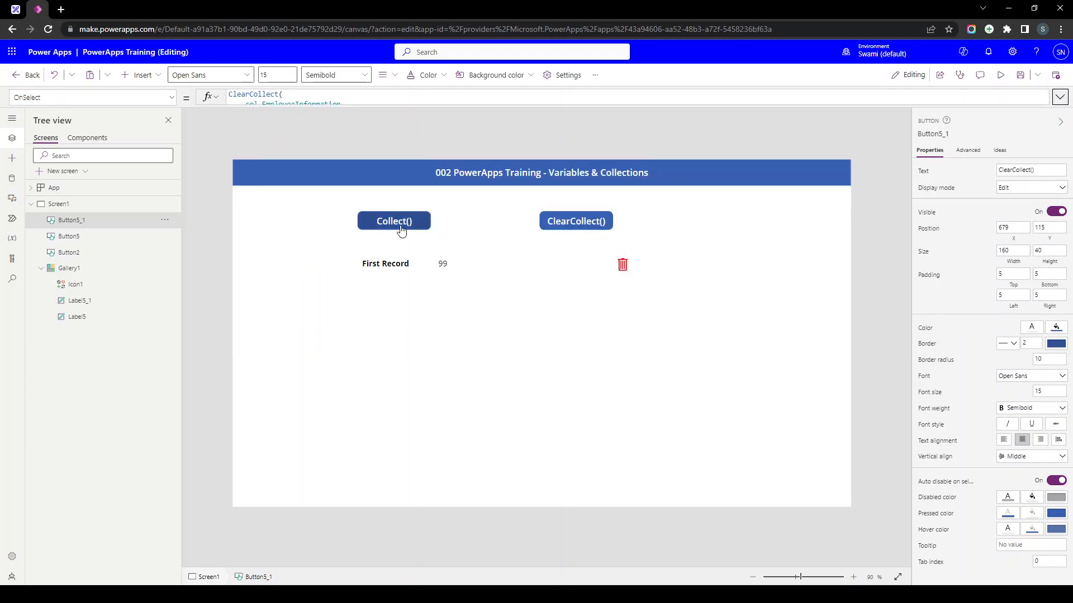
{"action": "left_click_drag", "start_coordinate": [366, 265], "coordinate": [445, 267]}
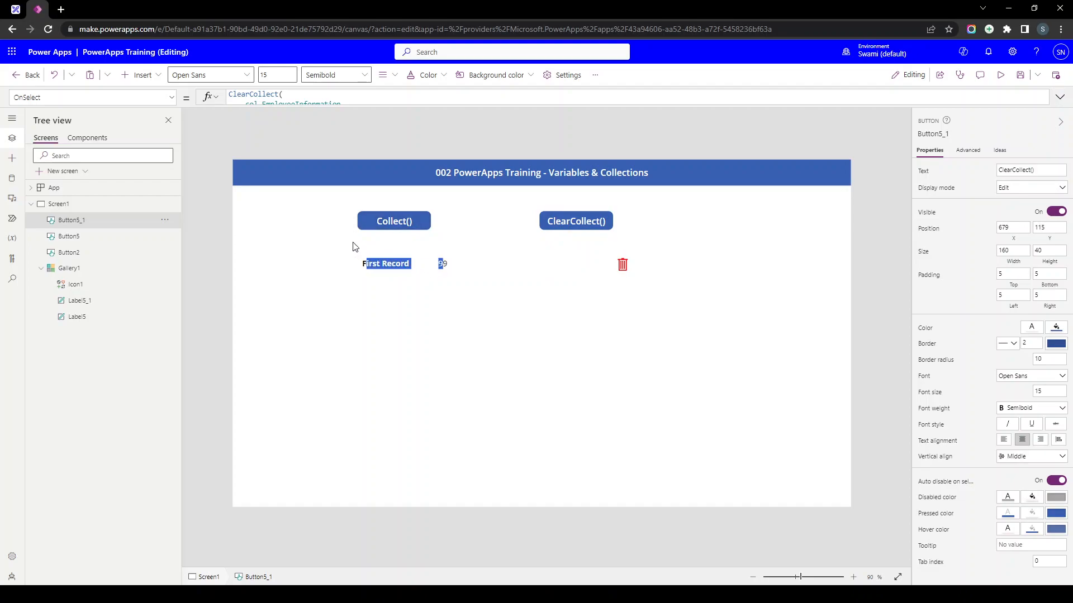
{"action": "left_click", "coordinate": [394, 226], "text": "alt"}
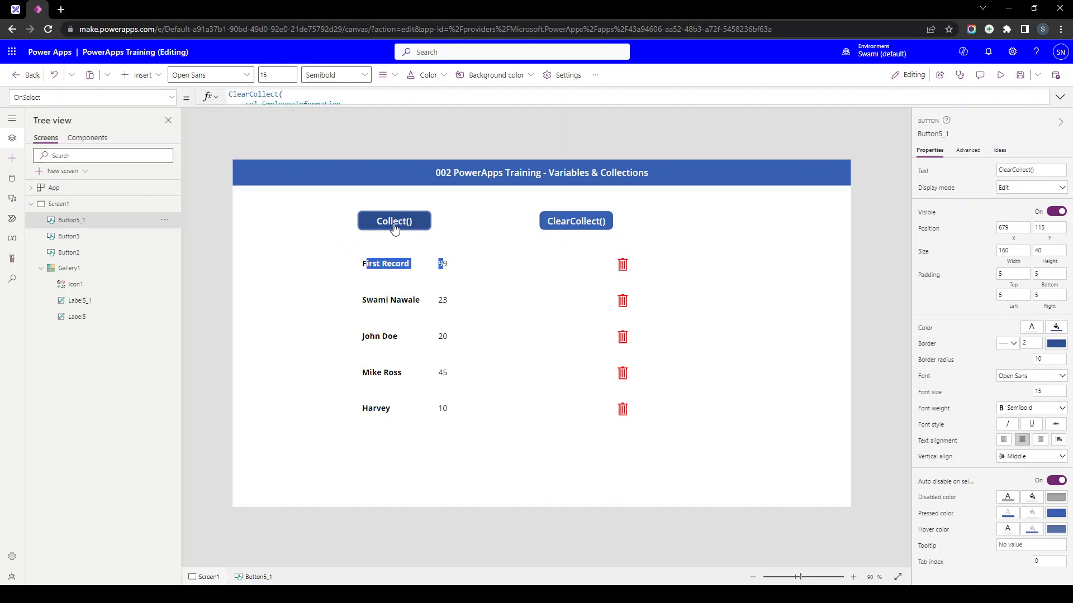
{"action": "left_click", "coordinate": [444, 263]}
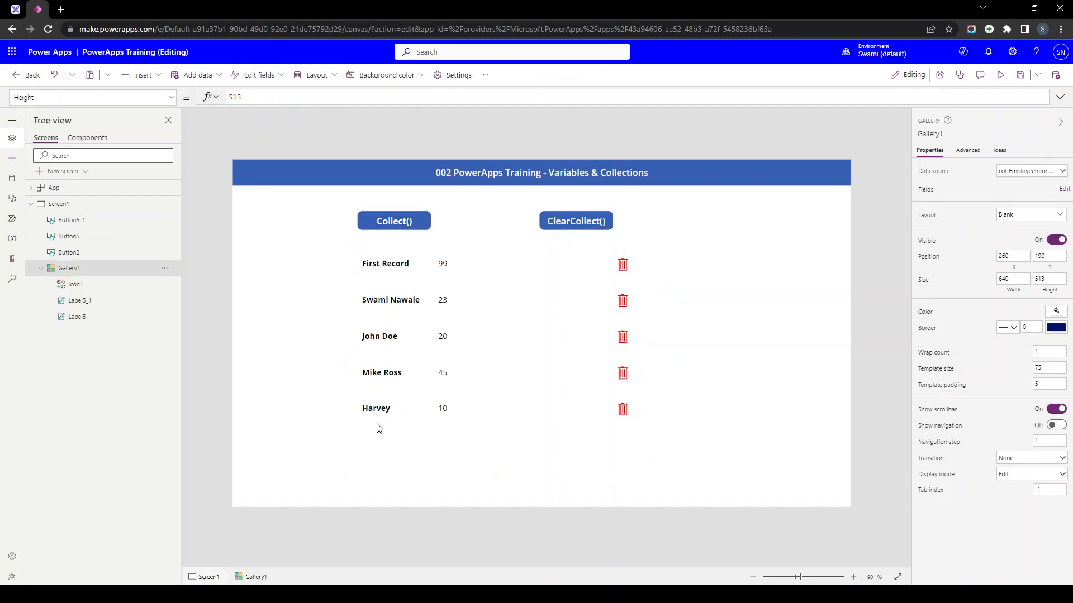
- Replace the four employees' first names with 1, 2, 3 and 4 in the ClearCollect() formula
{"action": "left_click", "coordinate": [565, 226]}
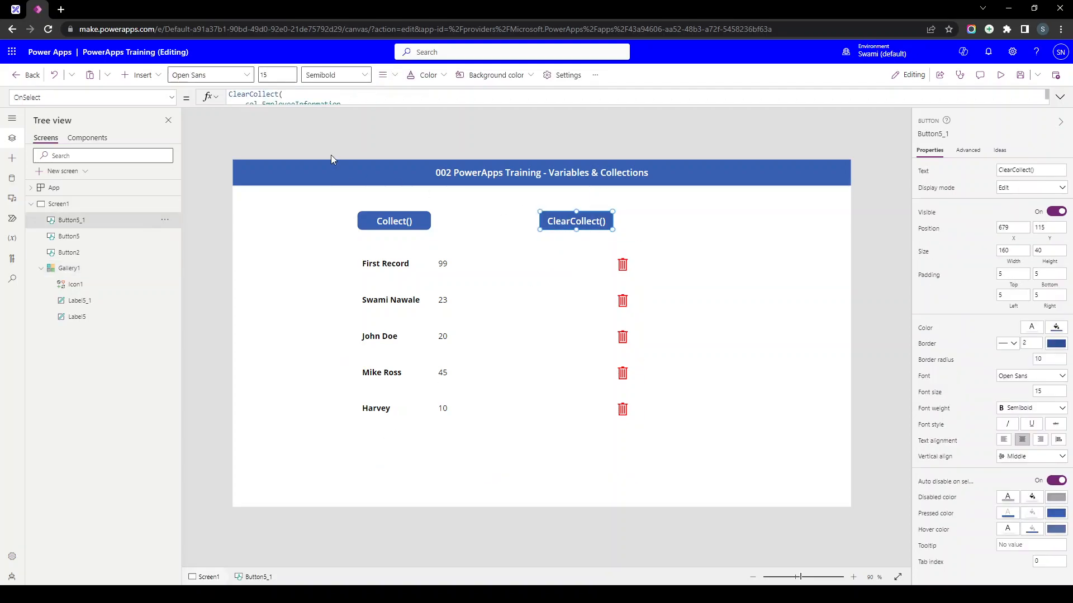
{"action": "left_click", "coordinate": [335, 98]}
{"action": "double_click", "coordinate": [313, 124]}
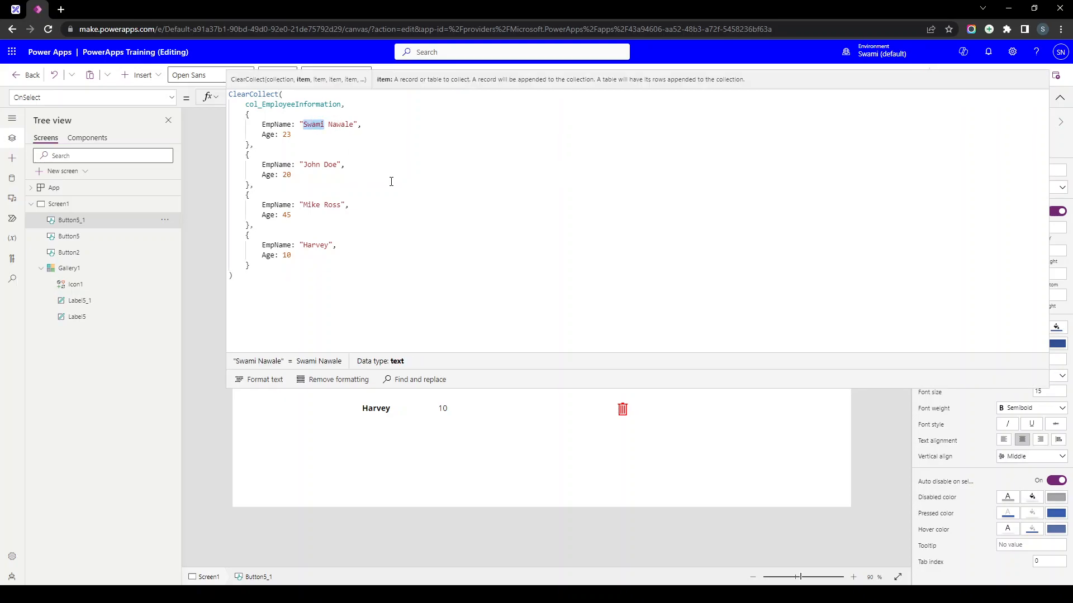
{"action": "type", "text": "1"}
{"action": "double_click", "coordinate": [311, 164]}
{"action": "type", "text": "2"}
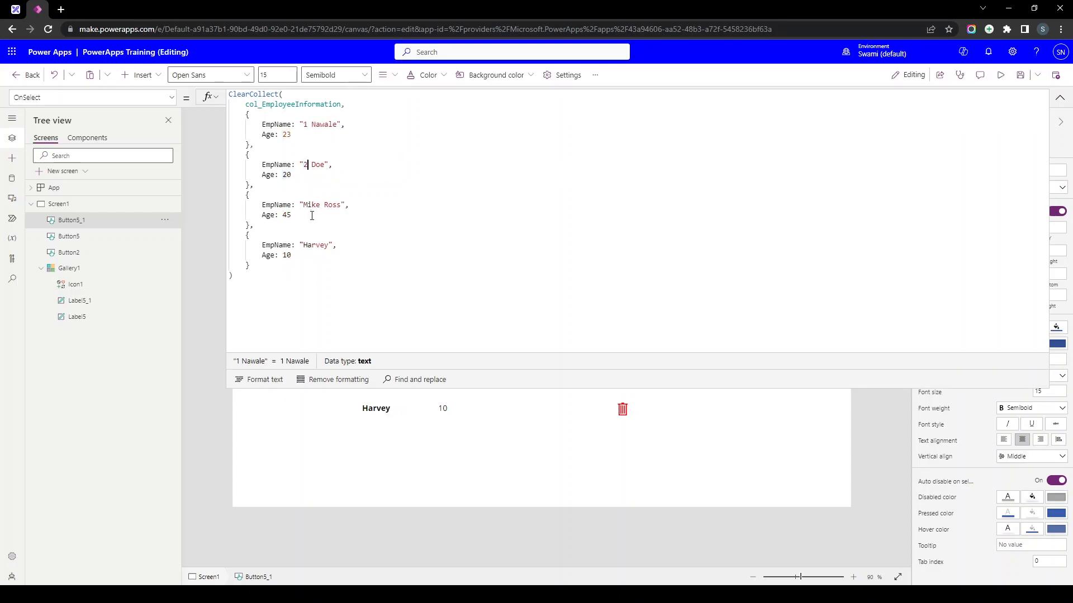
{"action": "double_click", "coordinate": [311, 204]}
{"action": "type", "text": "3"}
{"action": "double_click", "coordinate": [310, 245]}
{"action": "type", "text": "4 Harvey"}
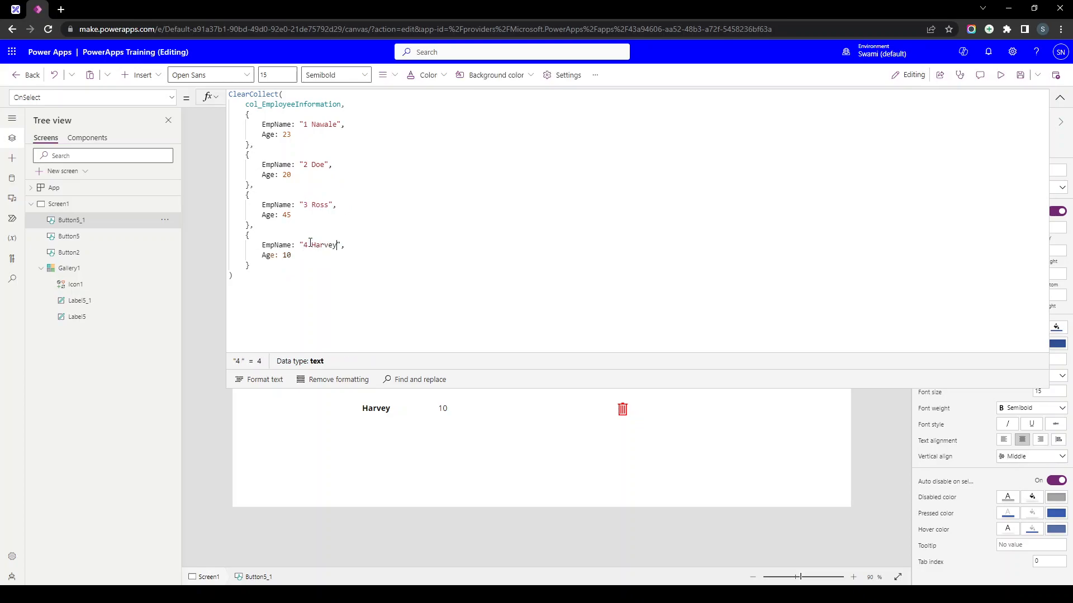
{"action": "left_click", "coordinate": [1059, 97]}
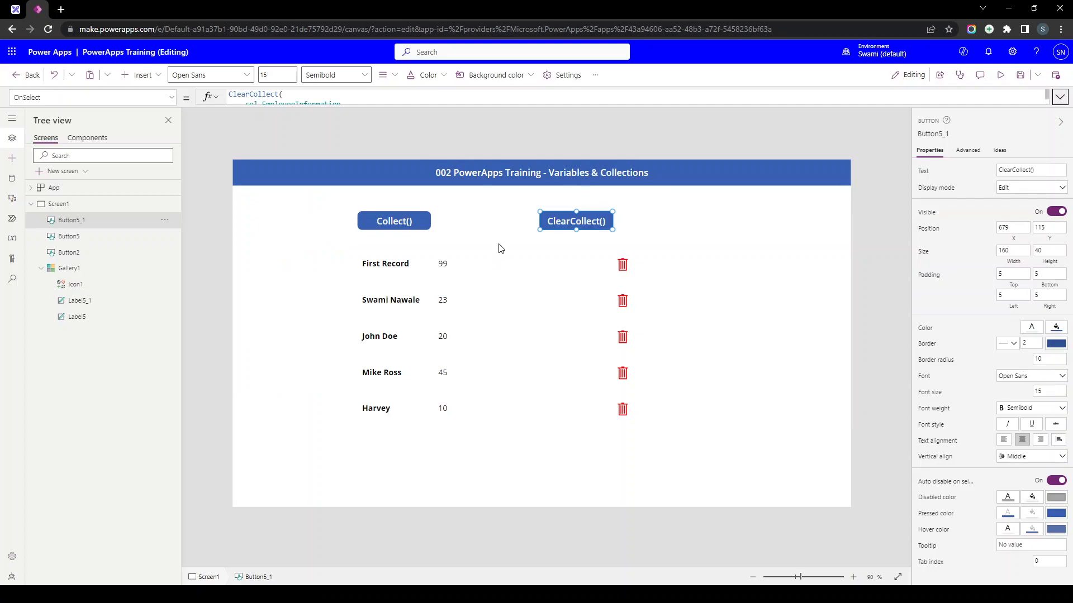
{"action": "left_click", "coordinate": [287, 103]}
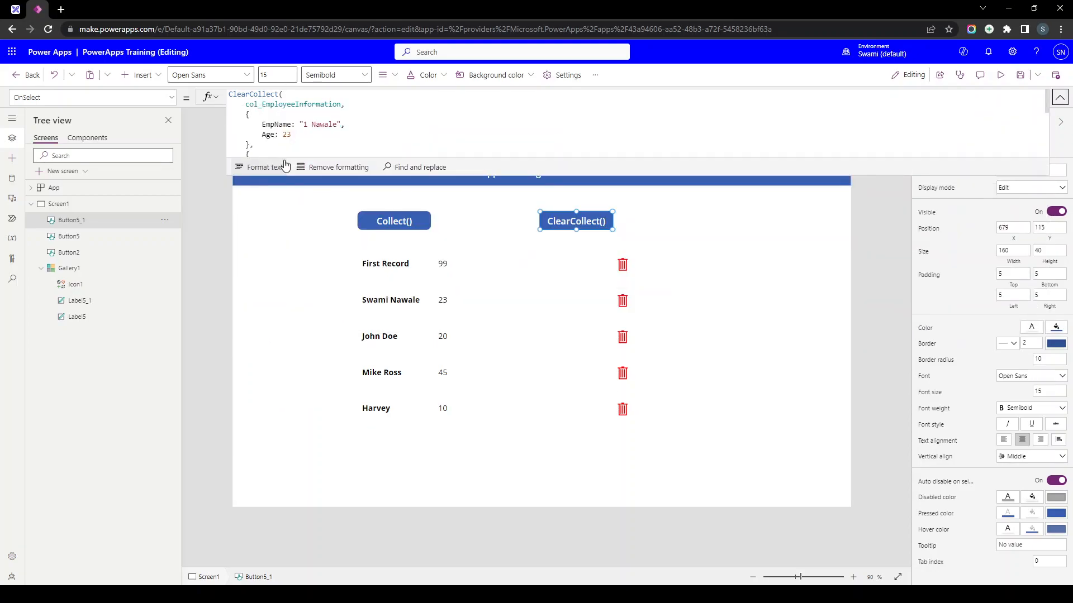
{"action": "left_click", "coordinate": [1060, 97]}
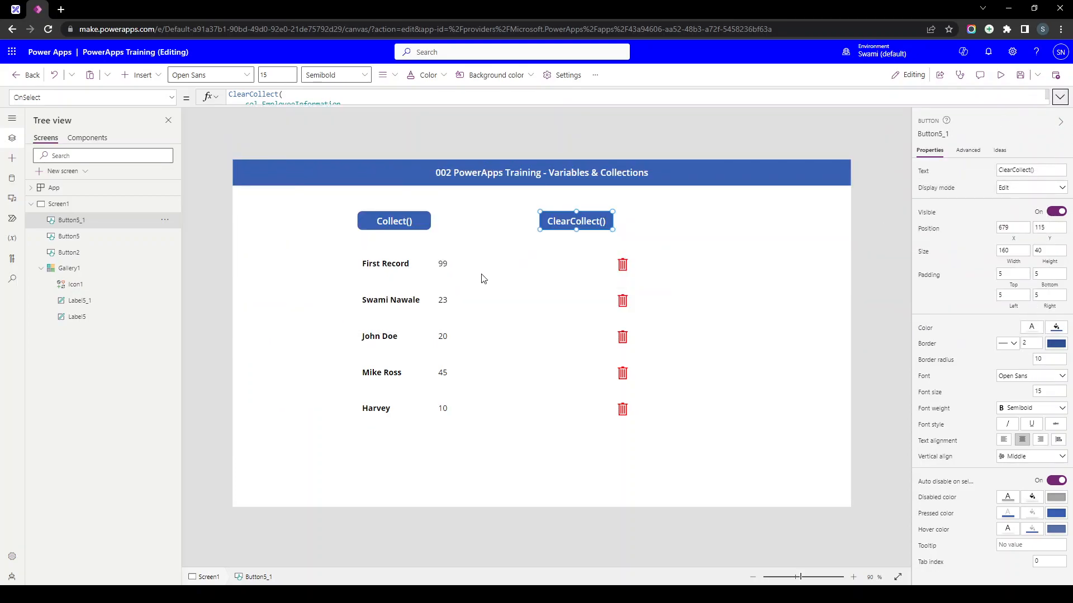
- Run ClearCollect() to replace the gallery rows, then Collect() to append the original employees again
{"action": "left_click", "coordinate": [577, 228], "text": "alt"}
{"action": "left_click", "coordinate": [577, 229], "text": "alt"}
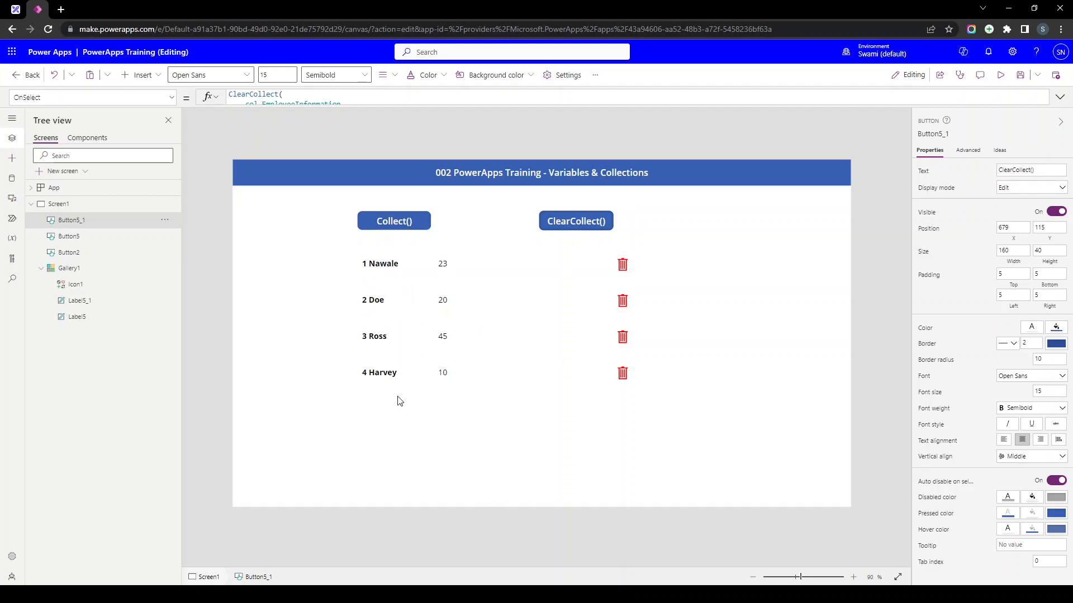
{"action": "left_click", "coordinate": [419, 226], "text": "alt"}
- Check the appended rows, then rerun ClearCollect() to leave only 1 Nawale, 2 Doe, 3 Ross and 4 Harvey
{"action": "left_click_drag", "start_coordinate": [364, 264], "coordinate": [401, 454]}
{"action": "scroll", "coordinate": [401, 375], "scroll_direction": "down", "scroll_amount": 2}
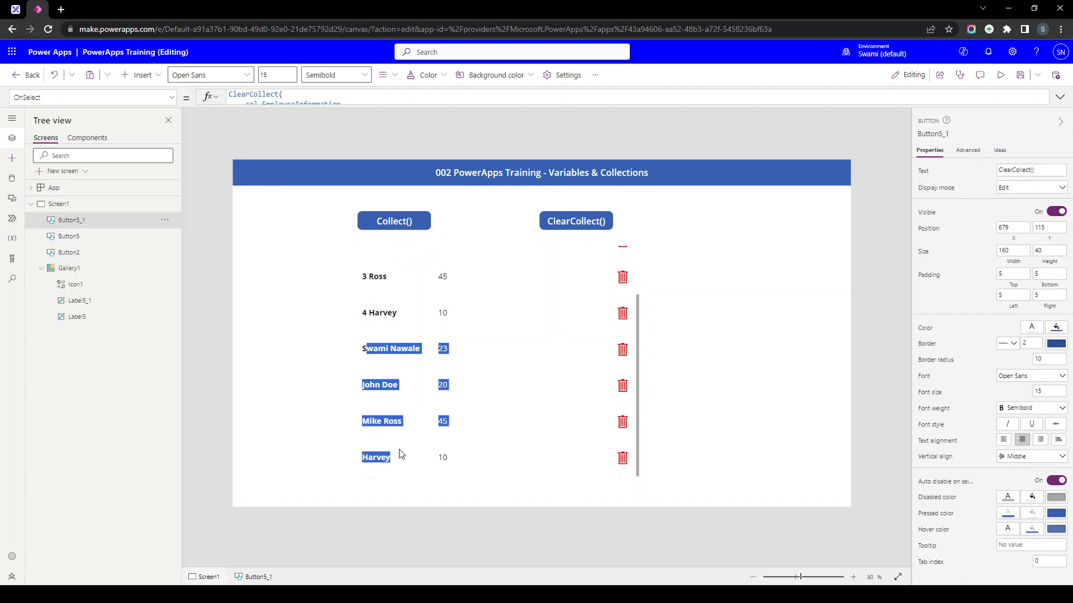
{"action": "left_click", "coordinate": [589, 225], "text": "alt"}
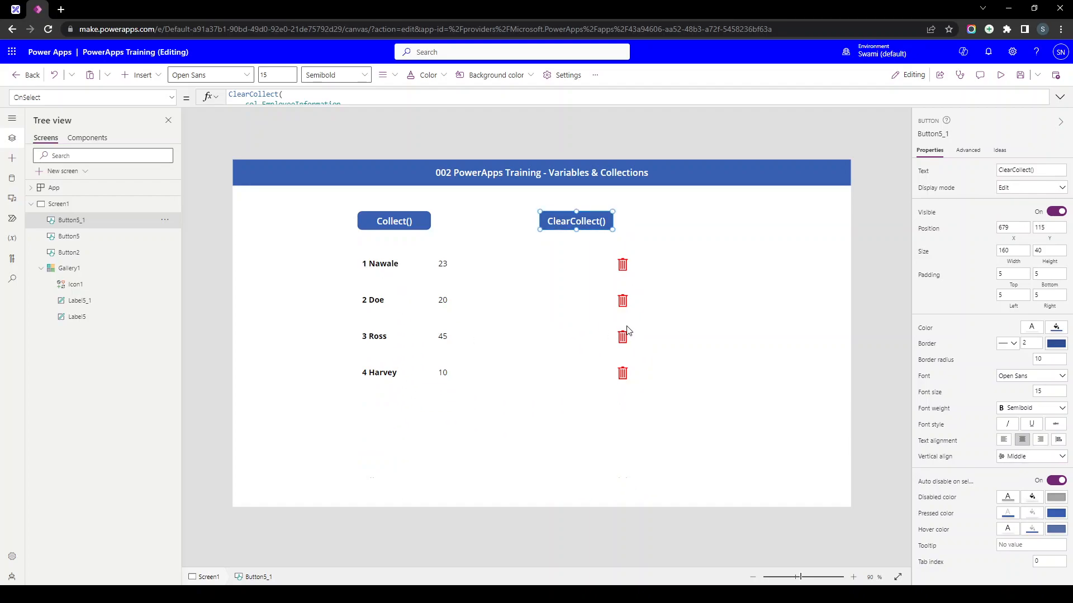
{"action": "left_click", "coordinate": [1001, 74]}
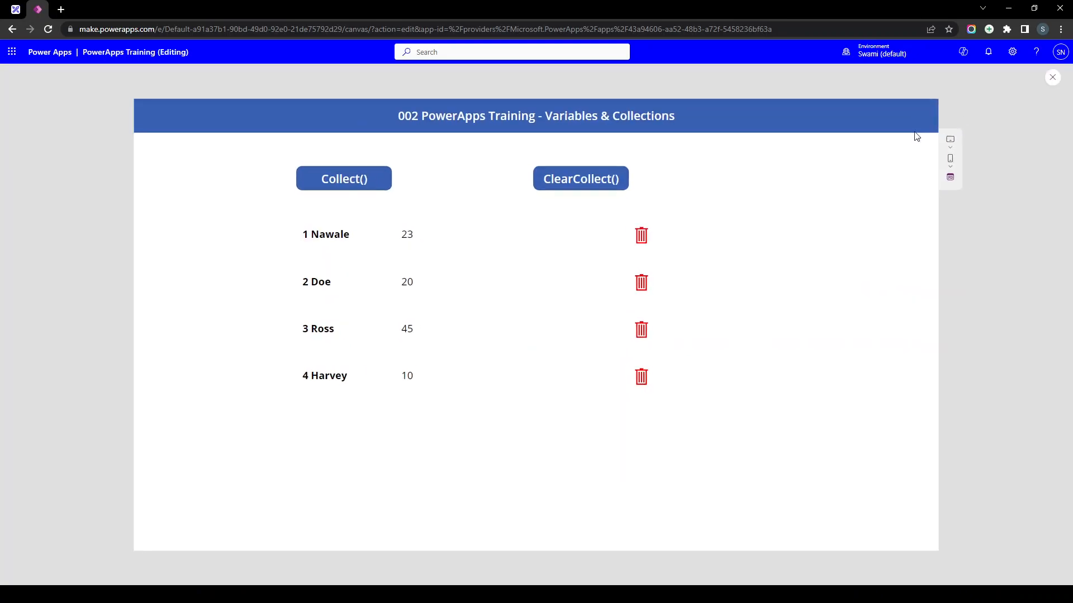
{"action": "left_click", "coordinate": [645, 239]}
{"action": "left_click", "coordinate": [644, 239]}
{"action": "left_click", "coordinate": [645, 240]}
{"action": "left_click", "coordinate": [646, 239]}
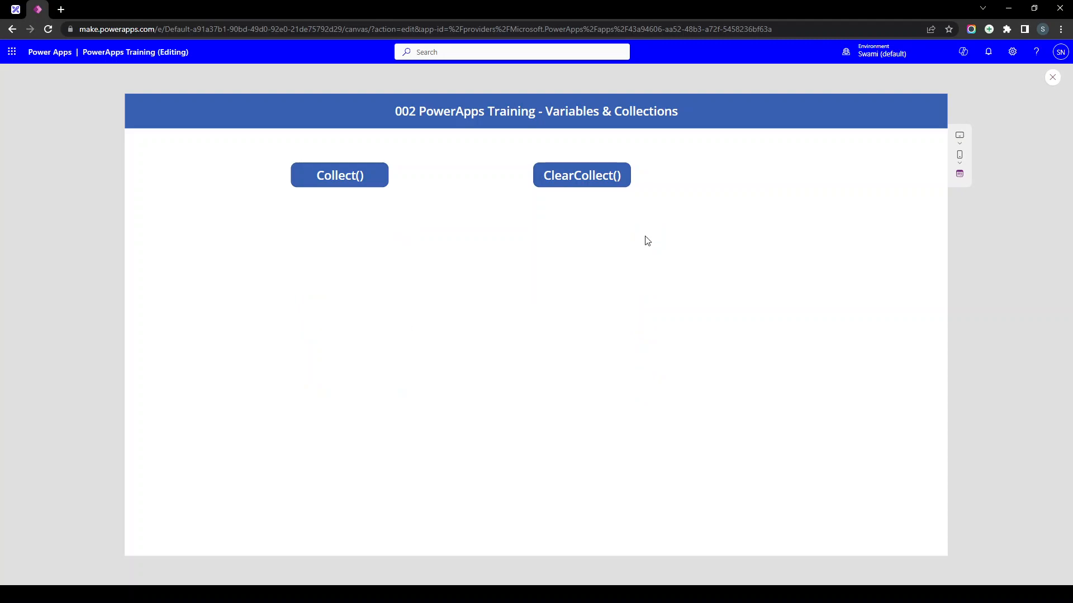
{"action": "key", "text": "Escape"}
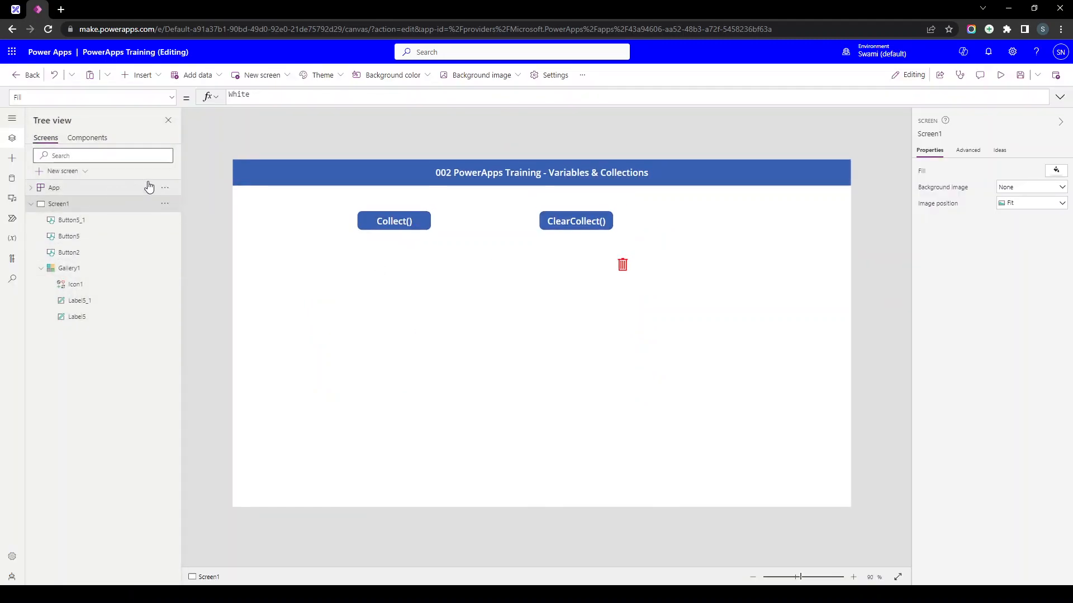
{"action": "left_click", "coordinate": [165, 188]}
{"action": "left_click", "coordinate": [179, 260]}
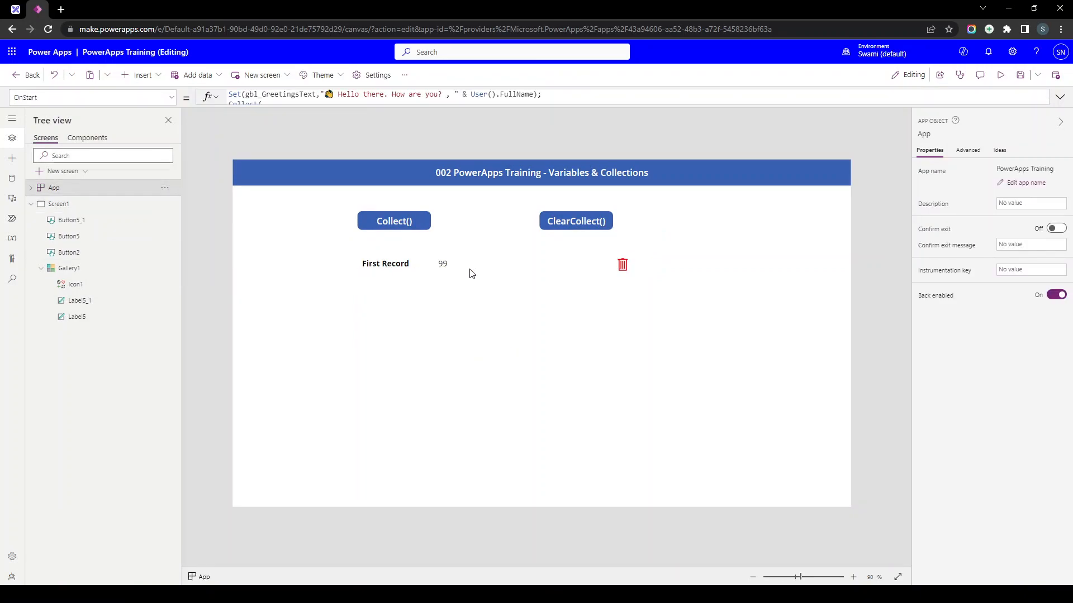
{"action": "left_click", "coordinate": [591, 228], "text": "alt"}
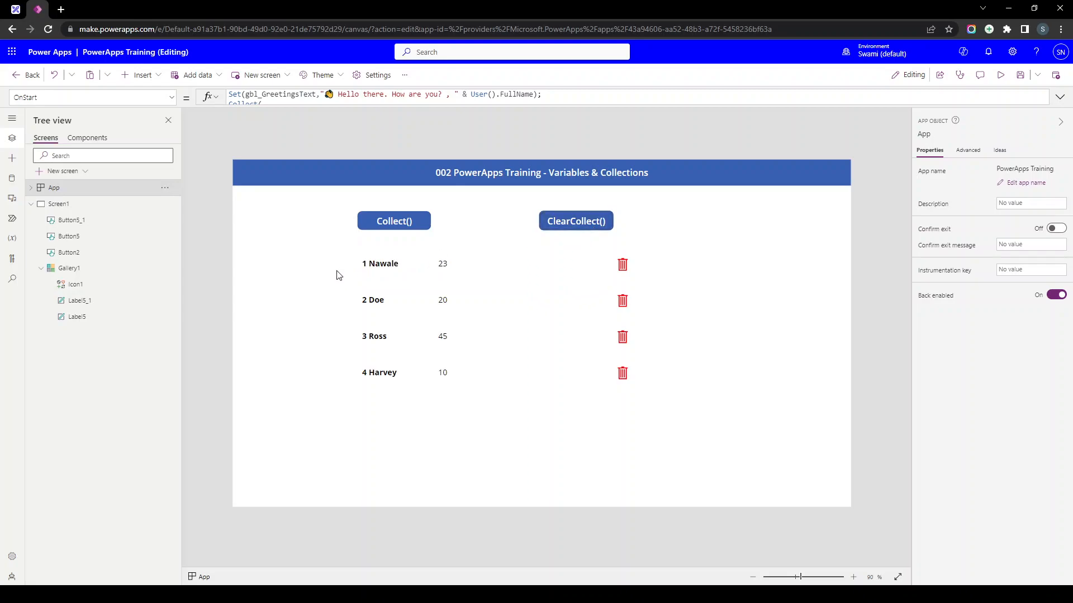